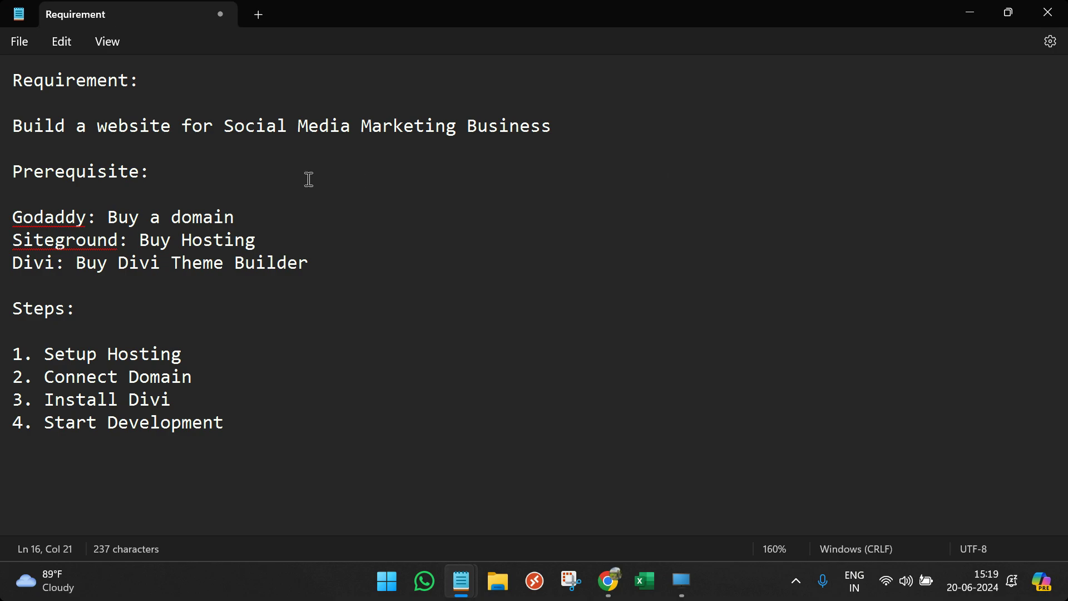
Highlight the Steps section of the requirement notes, then minimize Notepad.
drag(13, 308, 299, 438)
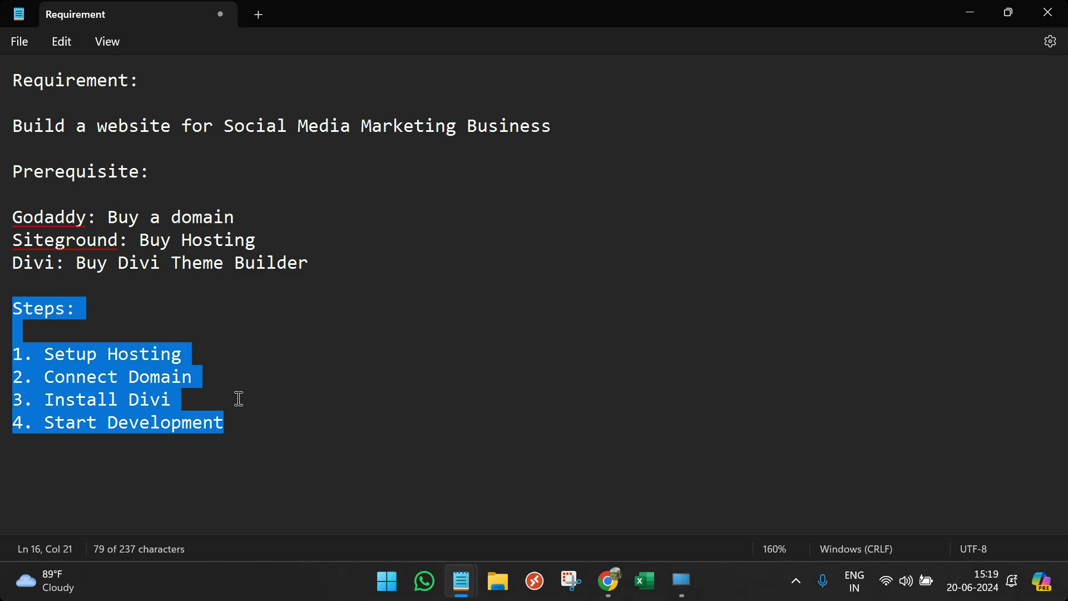
click(211, 356)
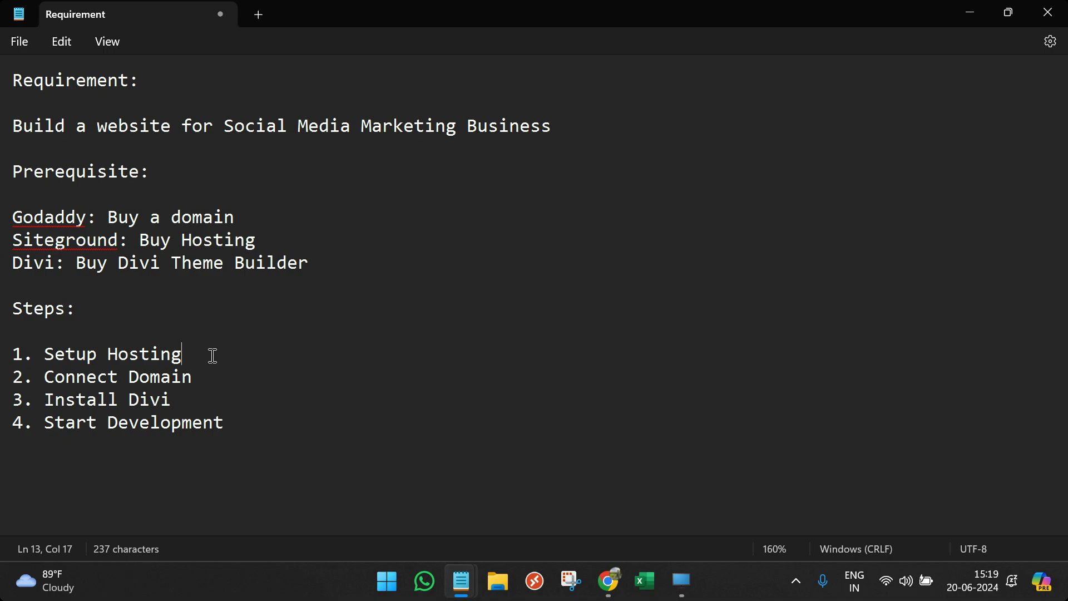
click(969, 11)
Log in to SiteGround, open Websites, and open My Products in GoDaddy.
click(970, 154)
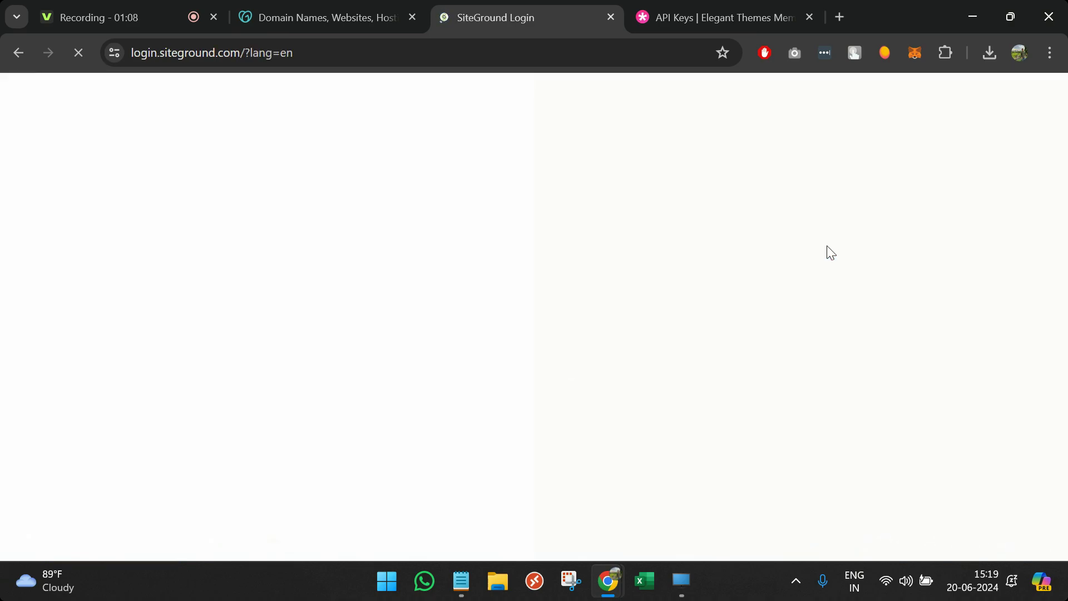
click(267, 119)
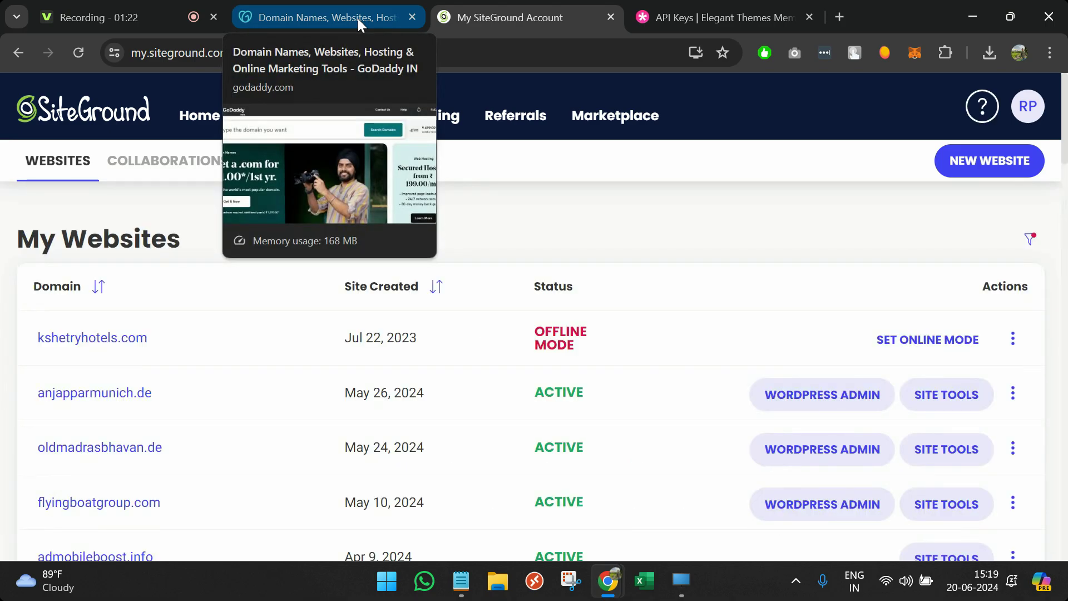
click(358, 19)
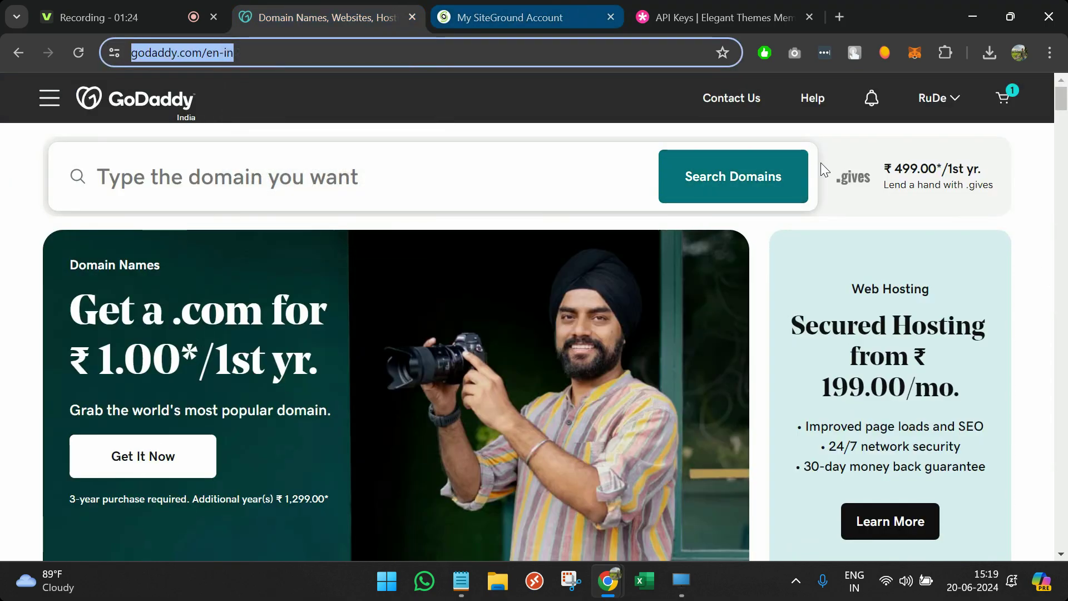
click(963, 99)
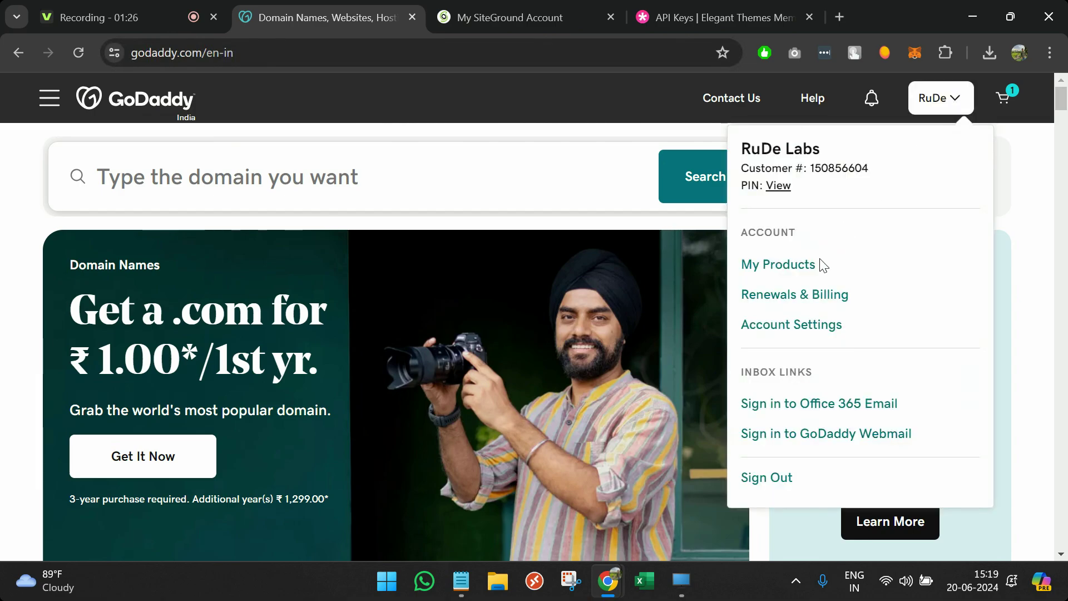
click(791, 267)
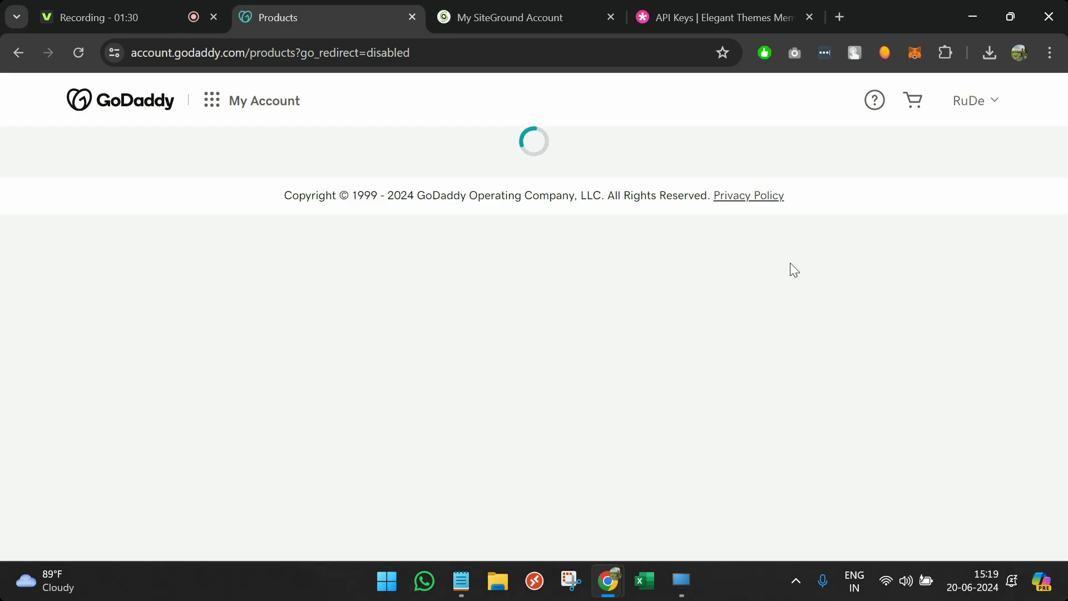
Find sygmaearth.com in GoDaddy's domain list, open its dashboard, and return to SiteGround.
scroll(510, 446, down, 8)
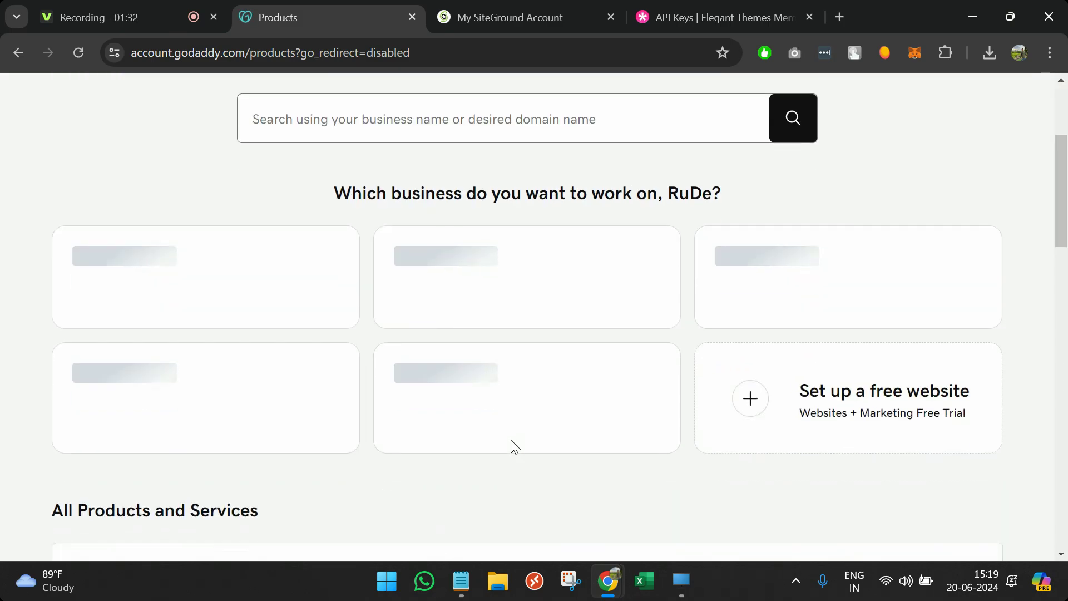
scroll(514, 447, down, 9)
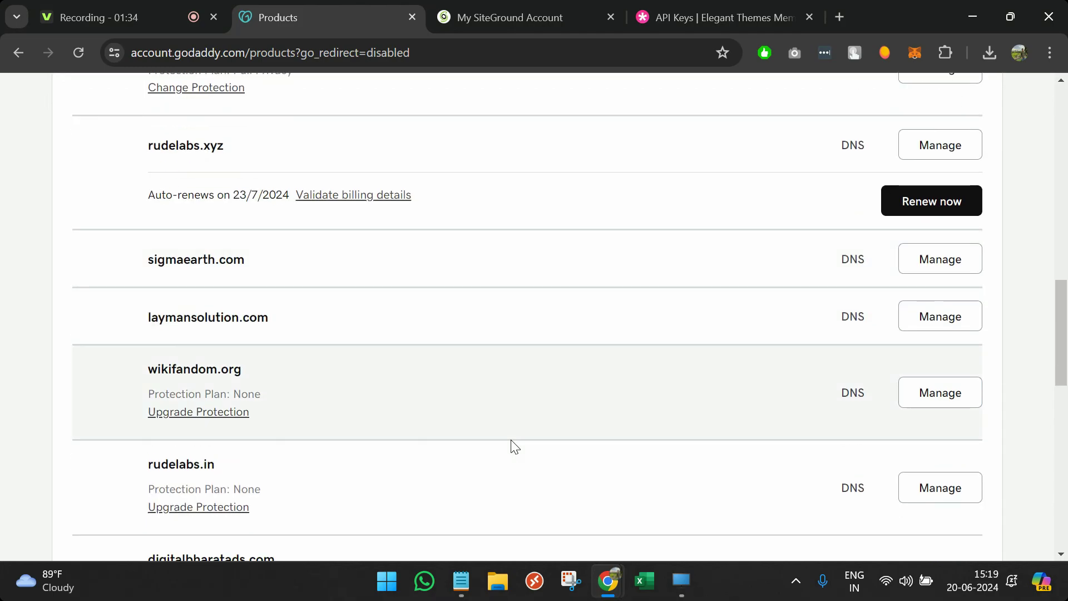
scroll(515, 446, down, 6)
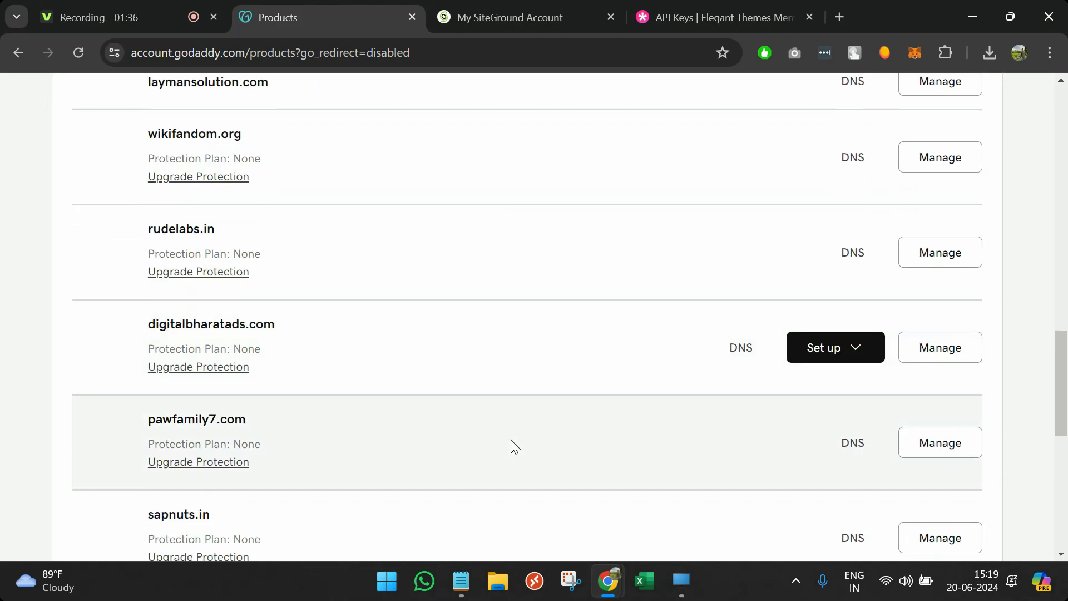
click(526, 532)
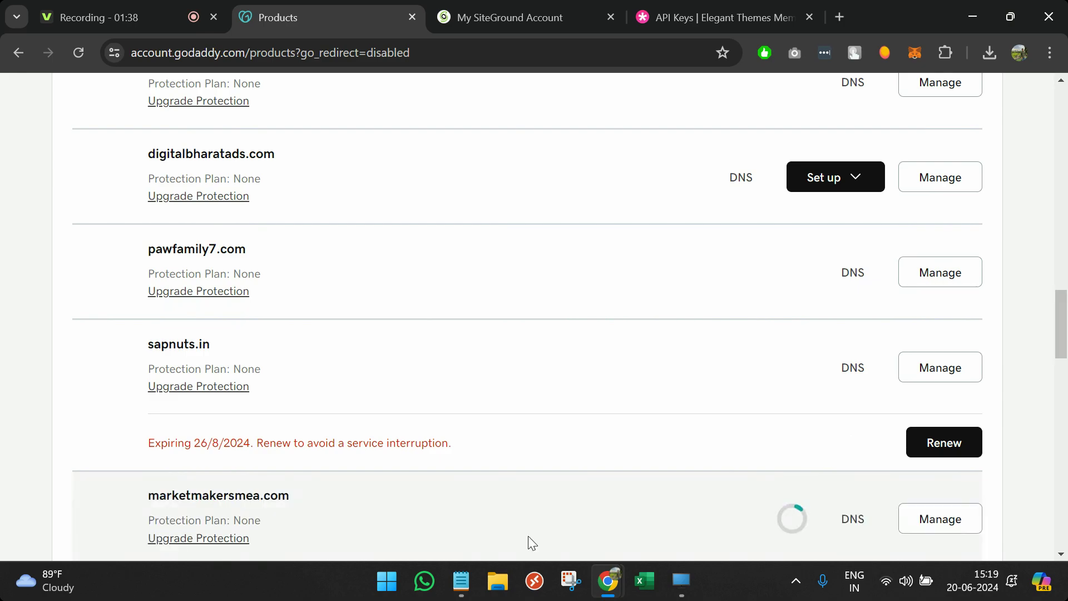
scroll(479, 443, down, 8)
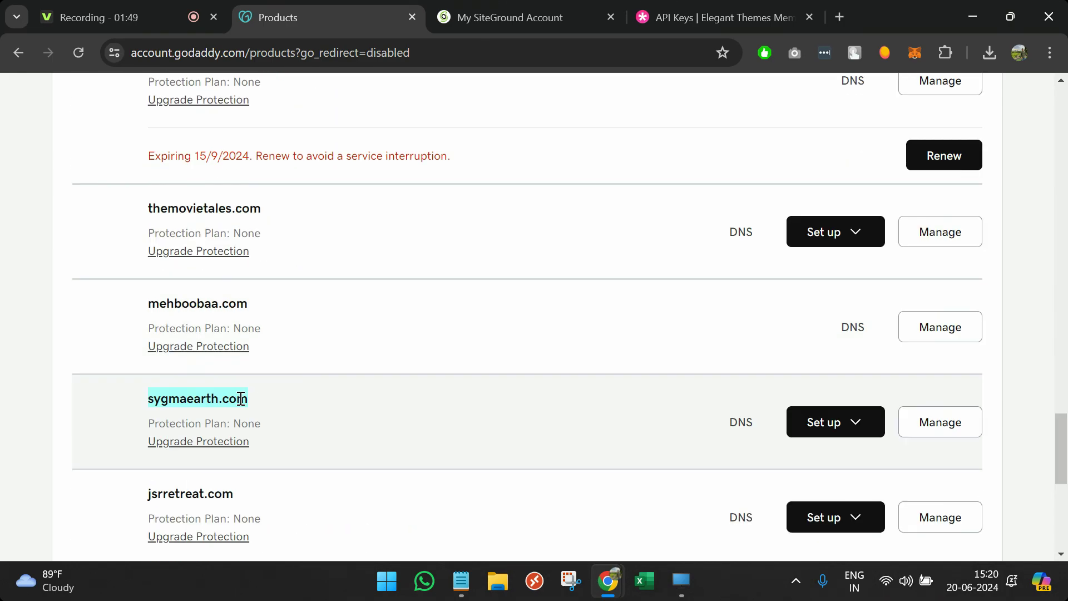
click(919, 428)
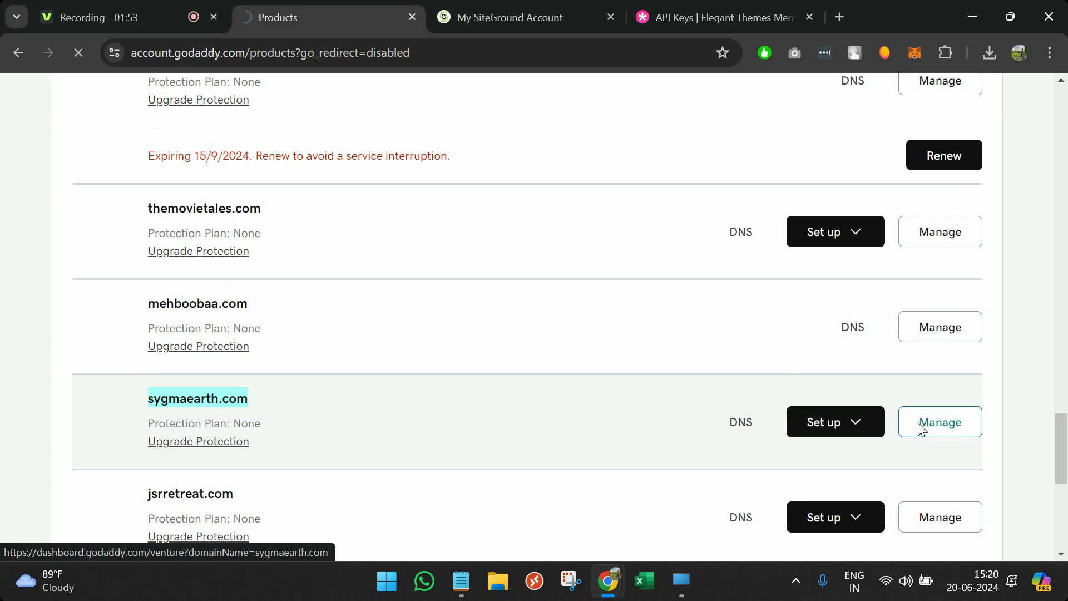
click(603, 10)
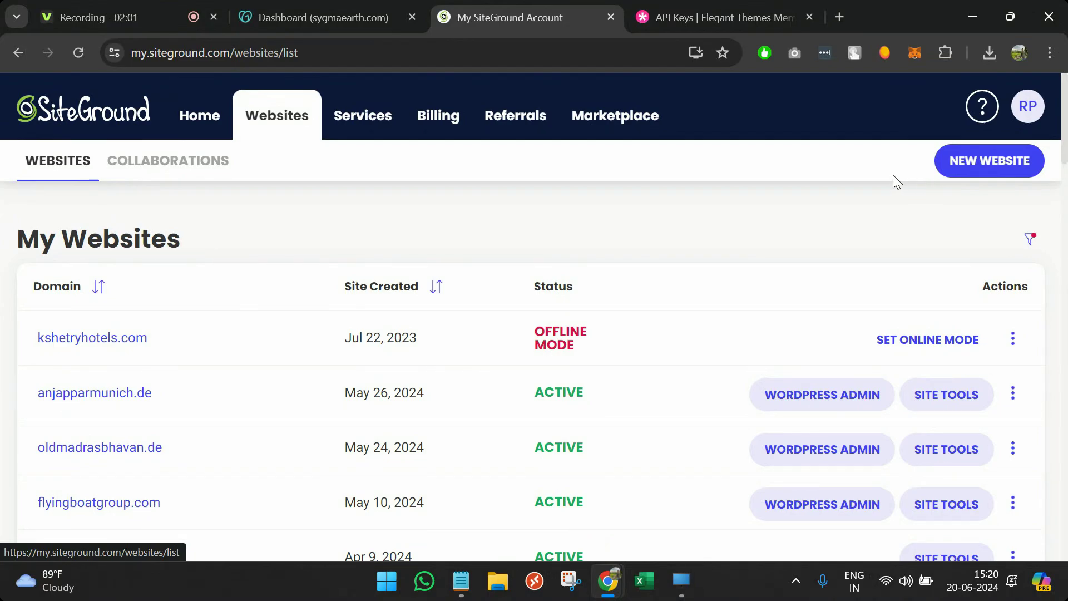
Start a new SiteGround website using the existing domain sygmaearth.com.
click(994, 160)
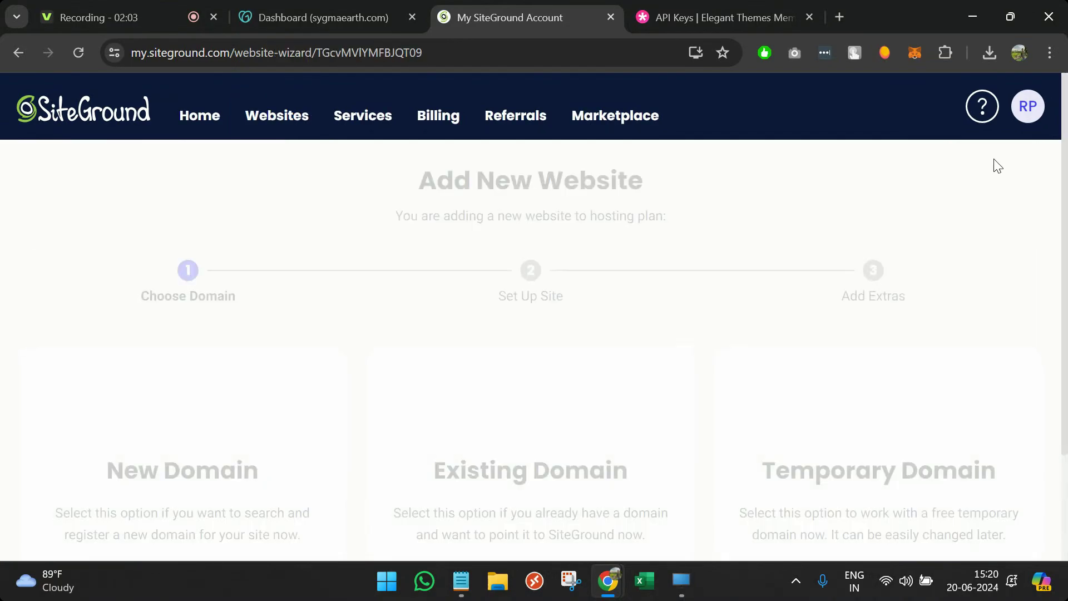
scroll(725, 272, down, 3)
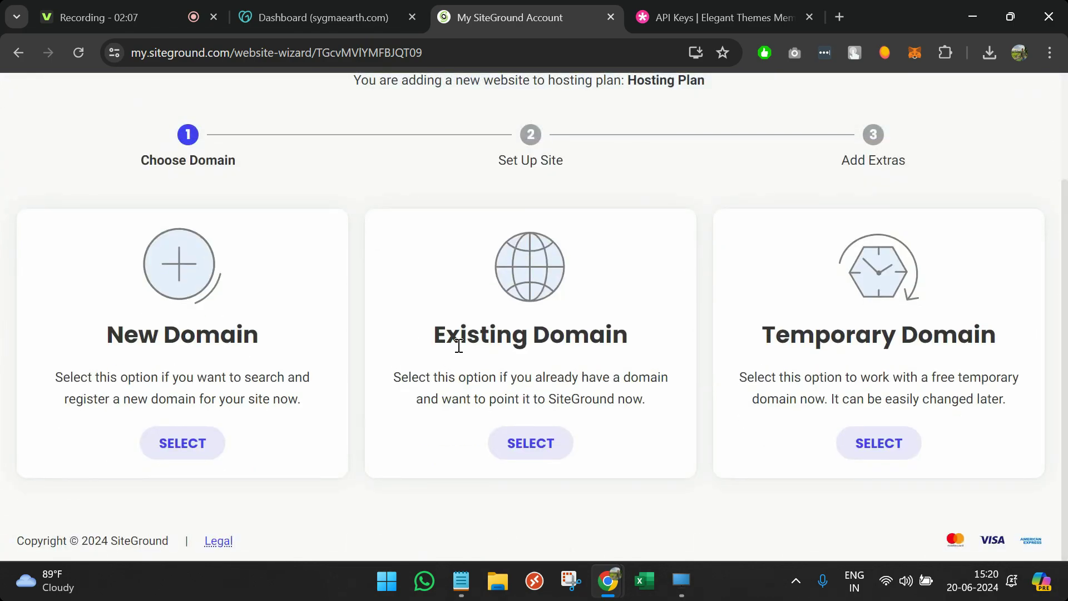
click(513, 443)
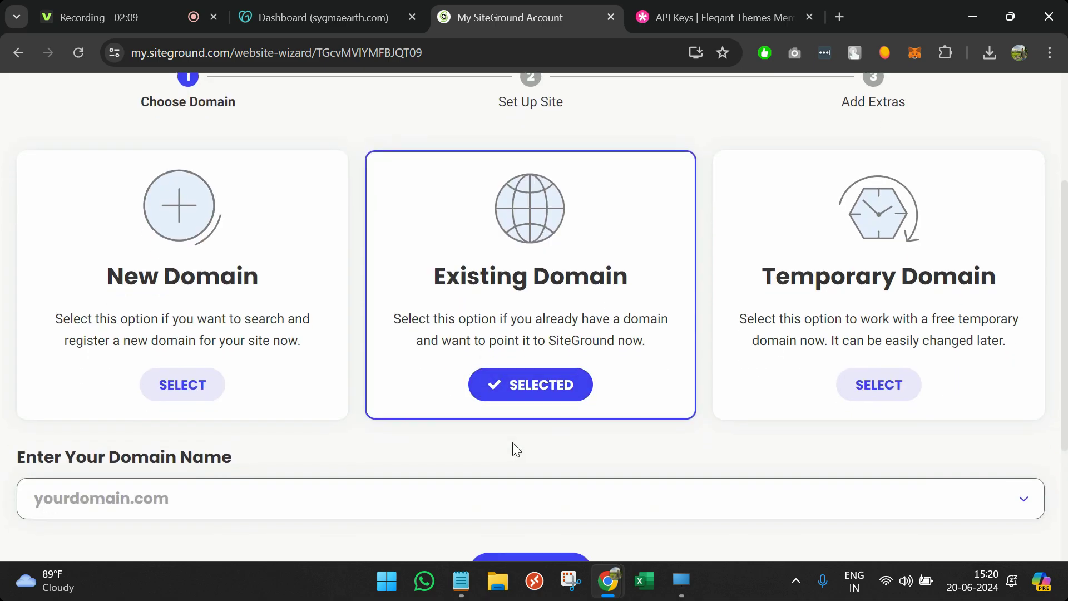
click(460, 345)
text(sygmaearth.com)
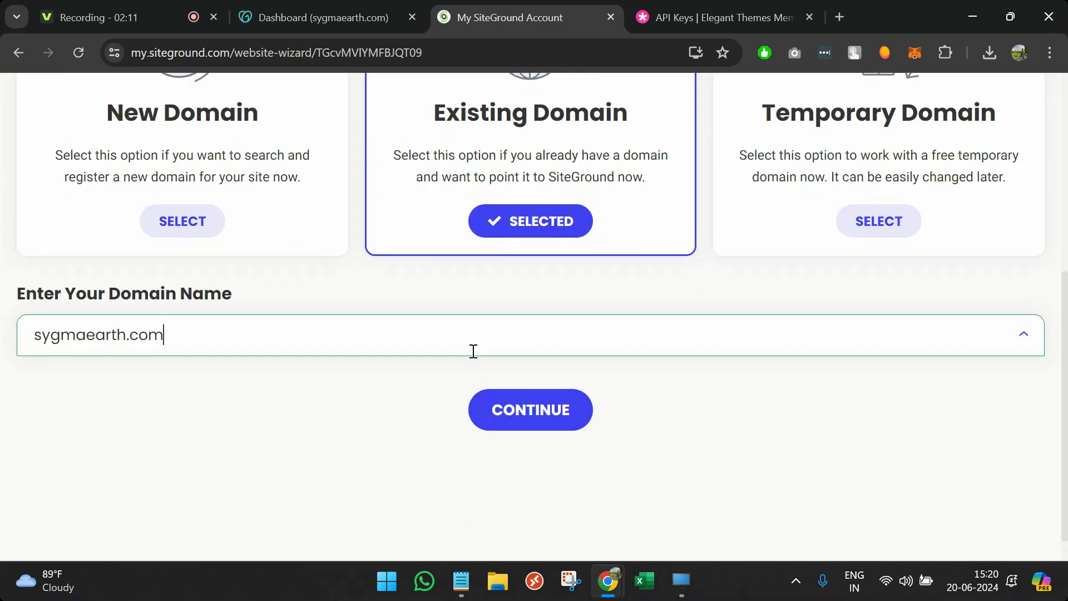
click(516, 412)
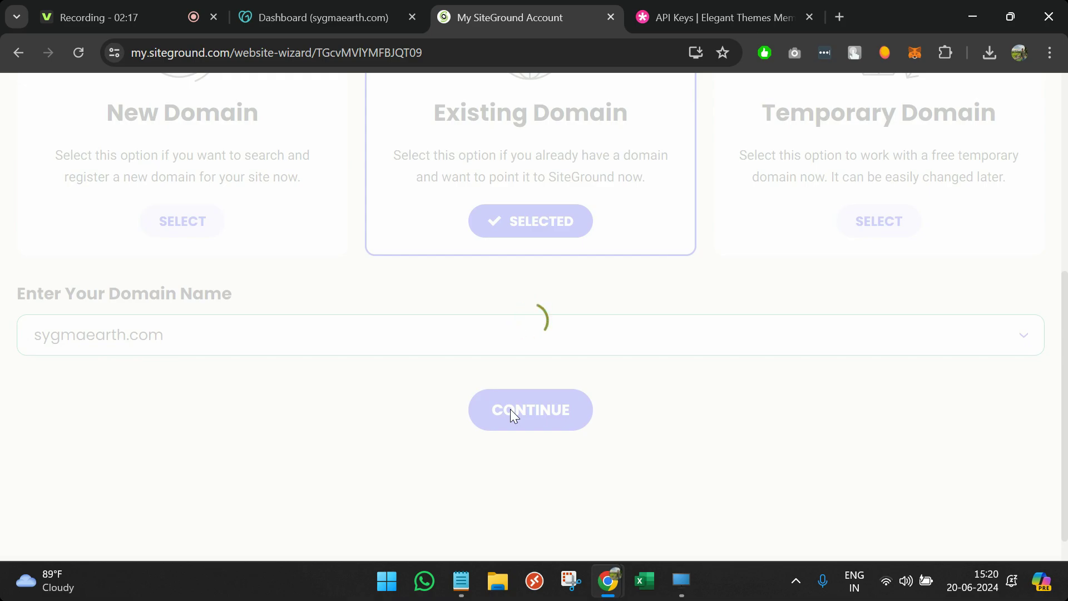
Choose to start a brand new website with WordPress as the application.
scroll(513, 416, down, 1)
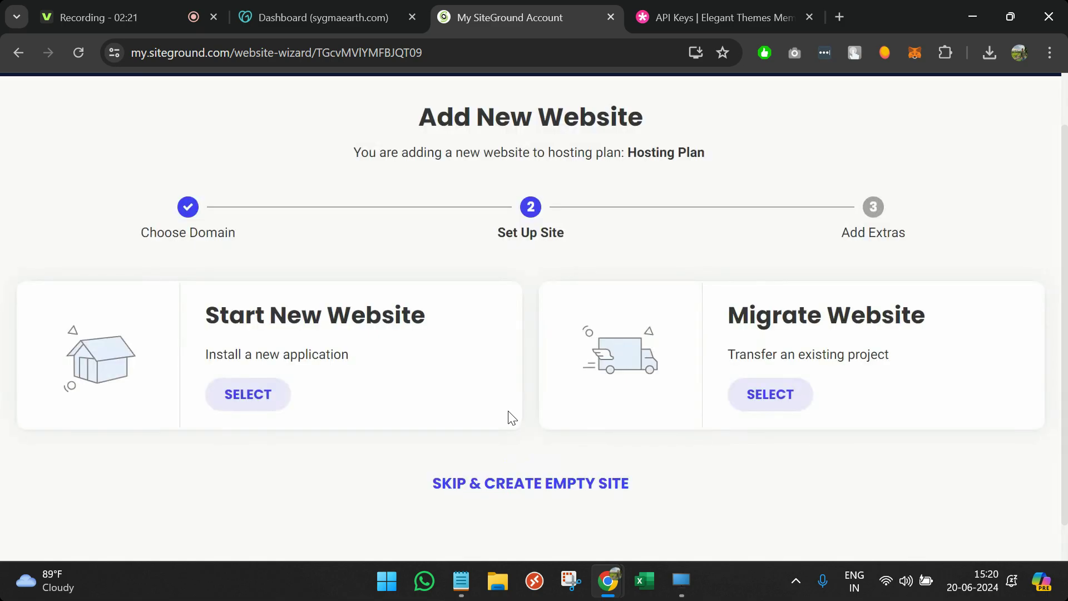
click(231, 399)
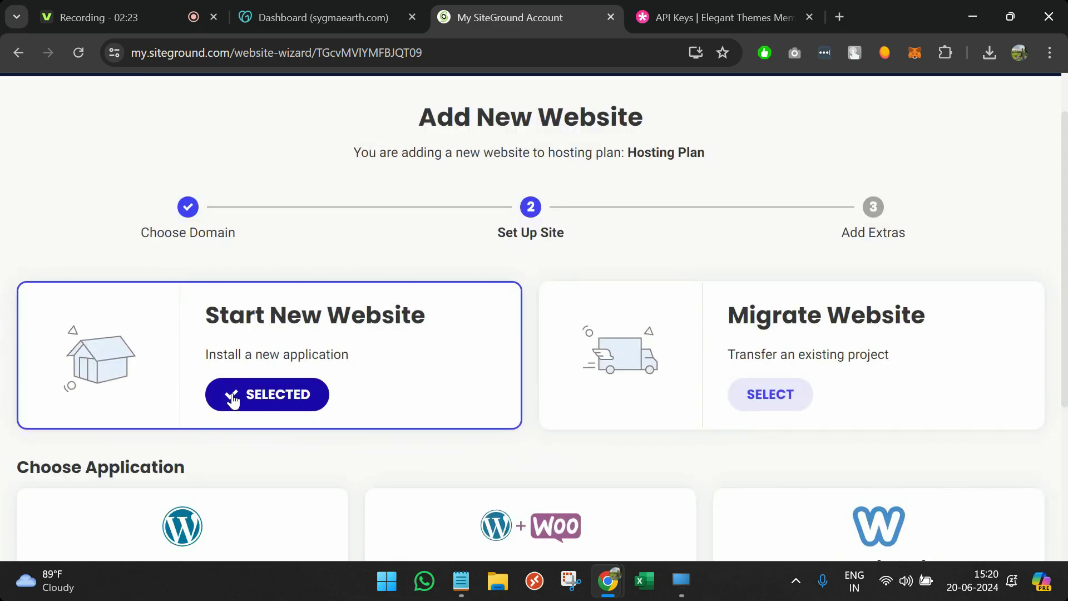
scroll(408, 447, down, 4)
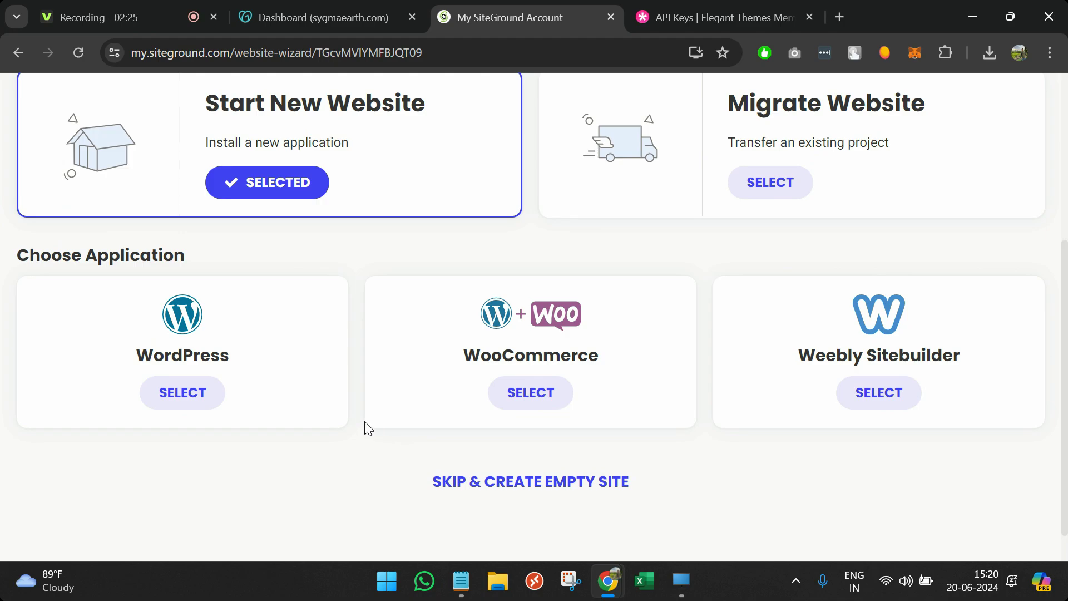
click(210, 385)
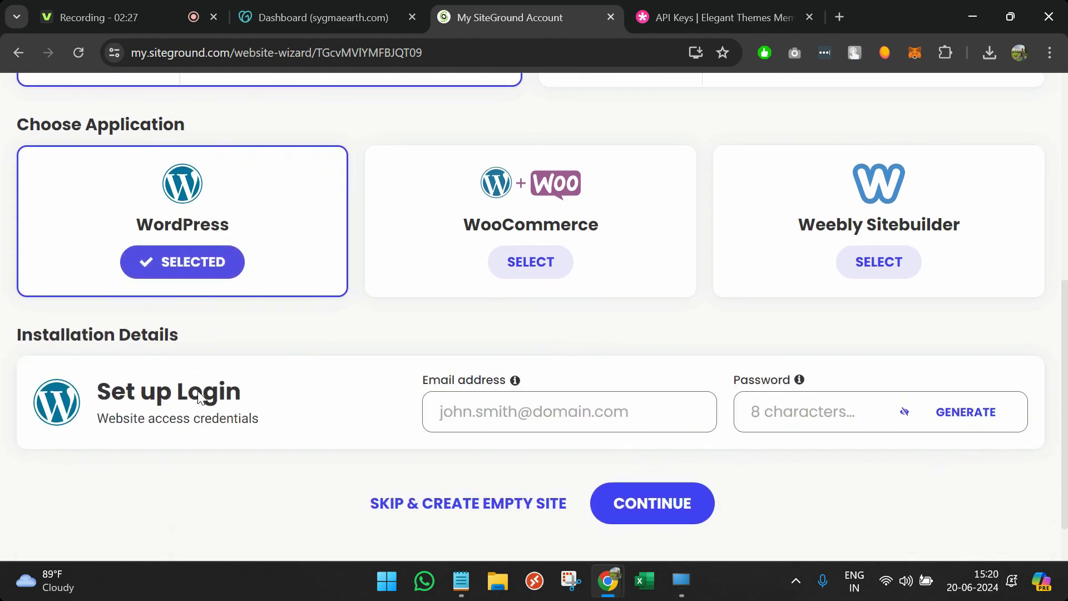
Enter the WordPress admin email and password, then continue to the extras step.
scroll(473, 351, down, 1)
click(547, 319)
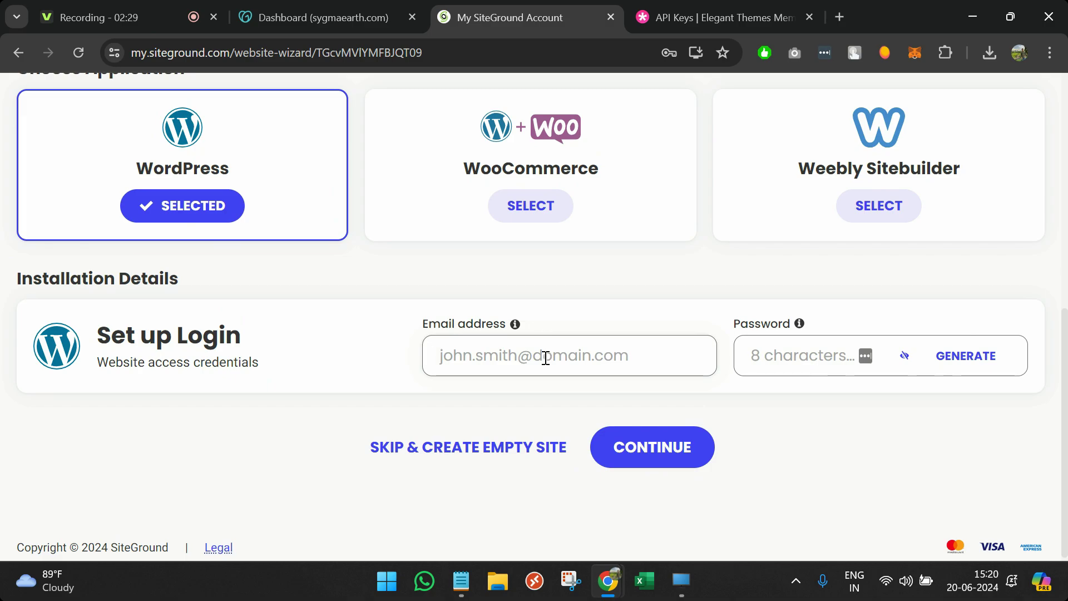
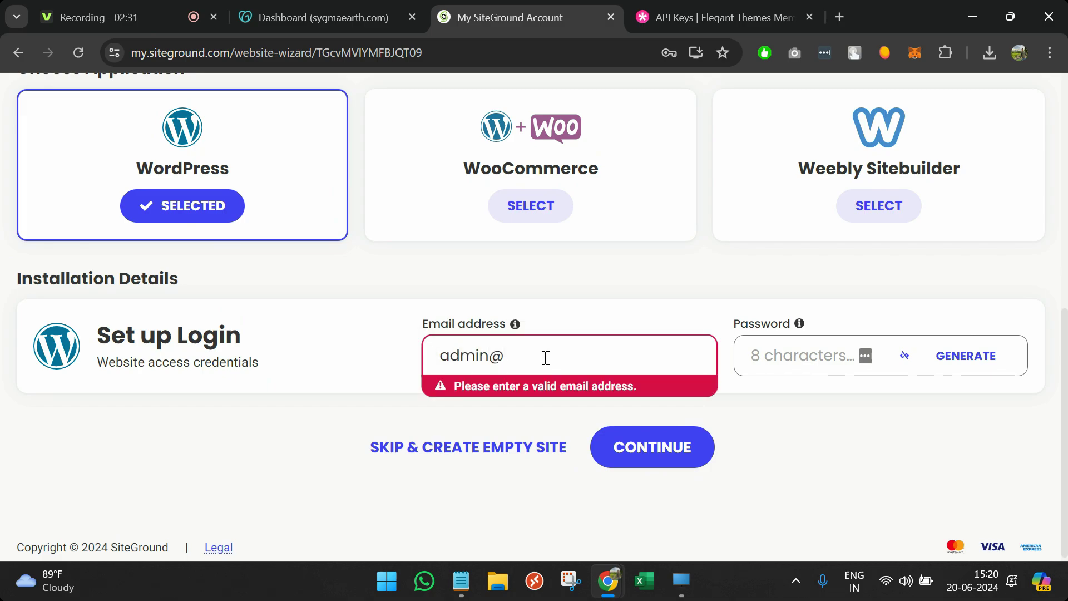
click(746, 357)
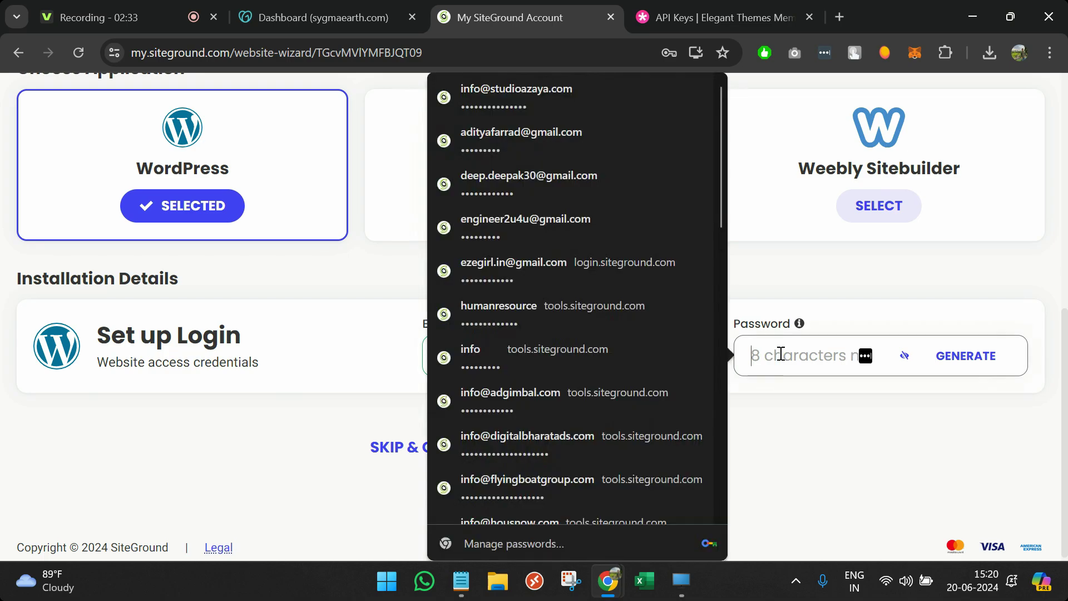
click(906, 358)
click(801, 369)
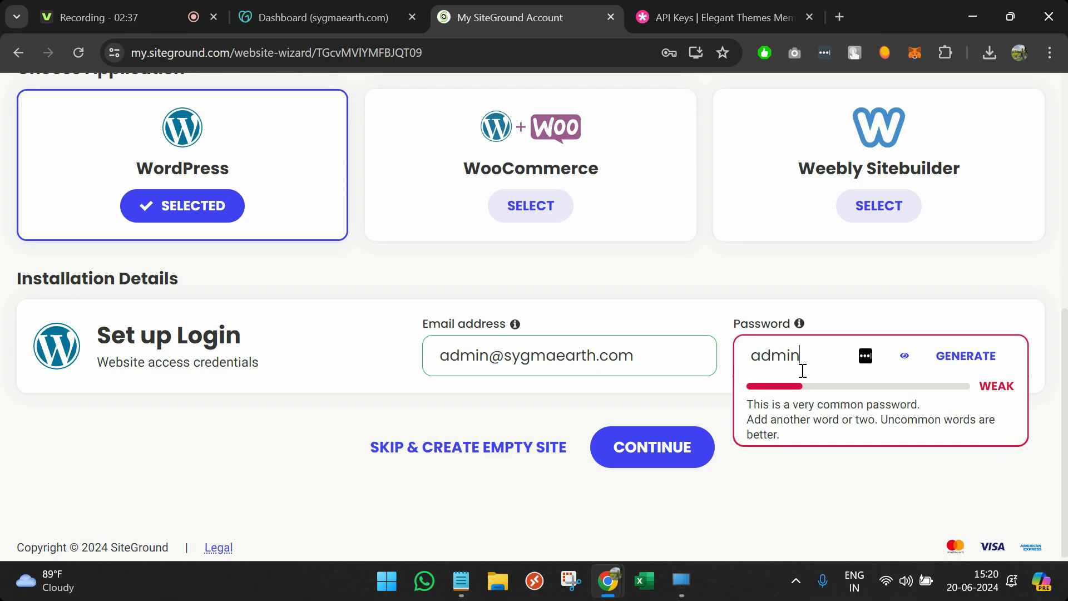
click(633, 451)
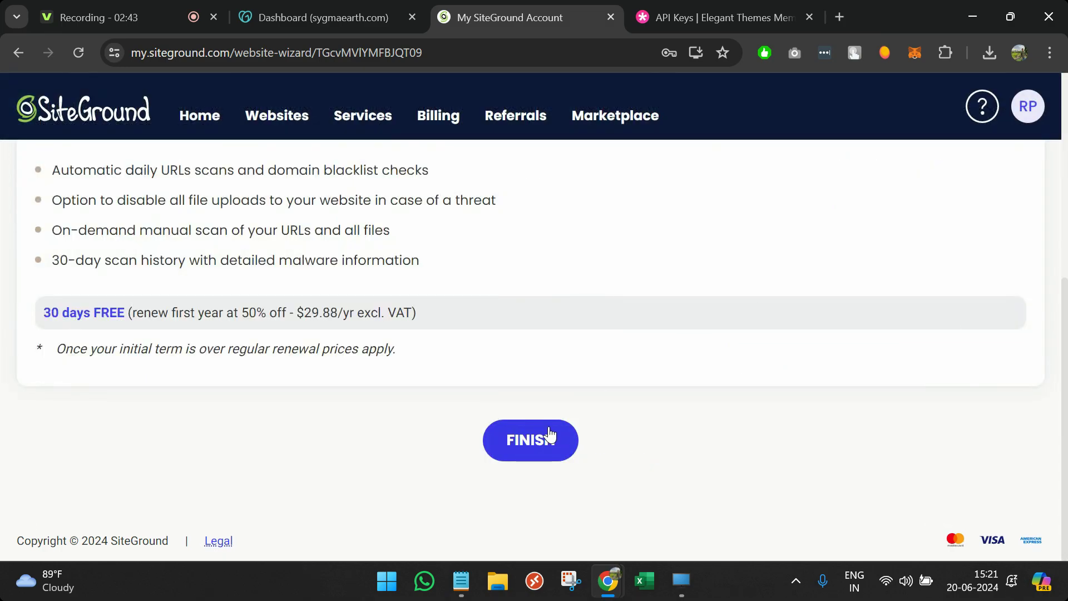
scroll(549, 435, up, 4)
scroll(550, 433, down, 4)
Finish the Add Extras step to start creating the sygmaearth.com WordPress site.
click(544, 439)
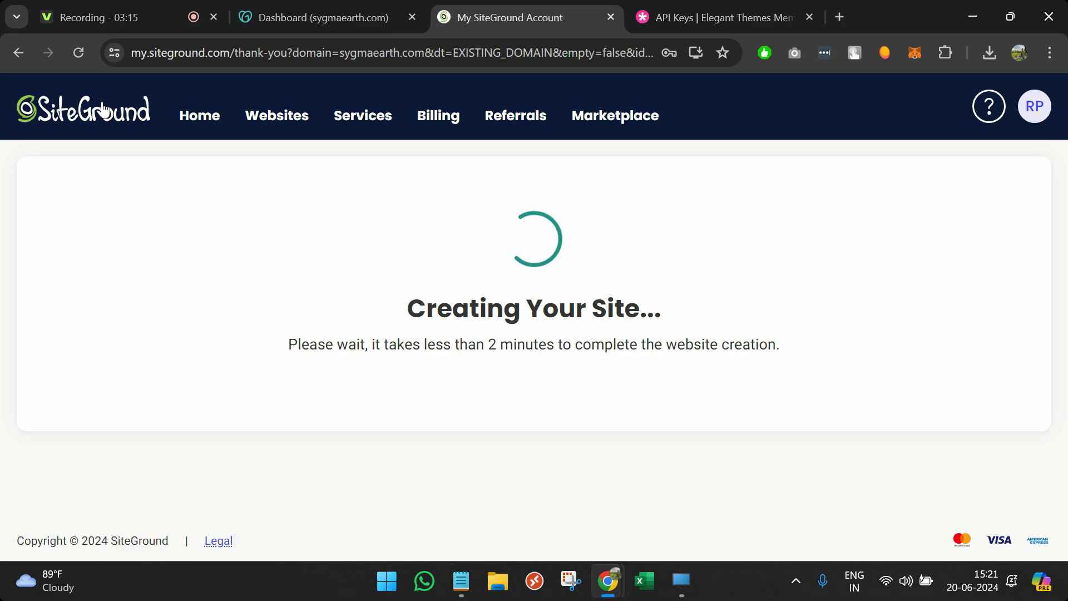
Open Manage Domain for sygmaearth.com from the GoDaddy dashboard and view its DNS records.
click(356, 16)
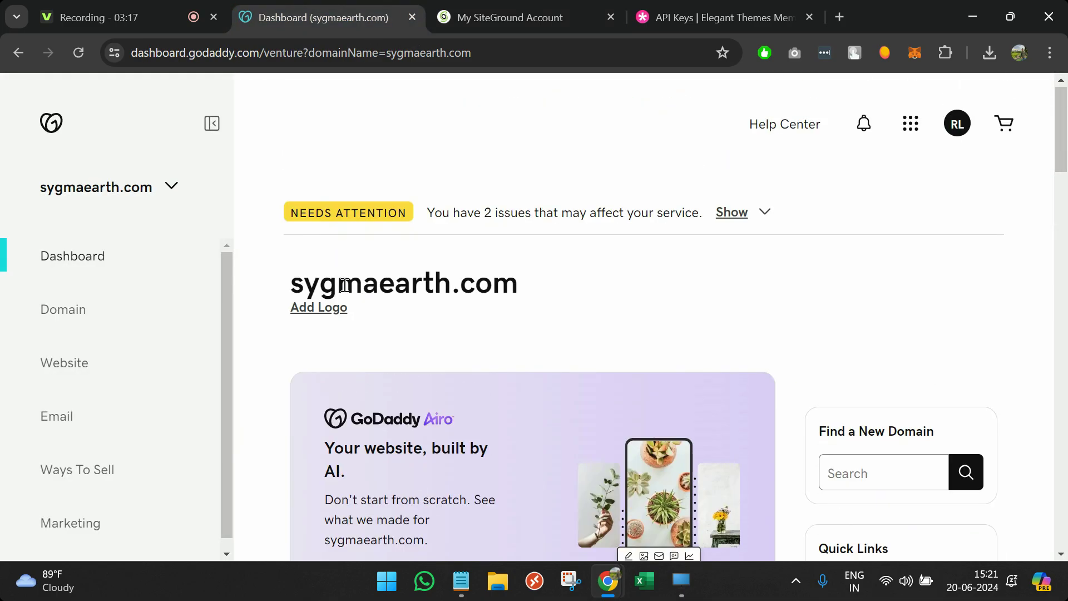
scroll(79, 385, down, 2)
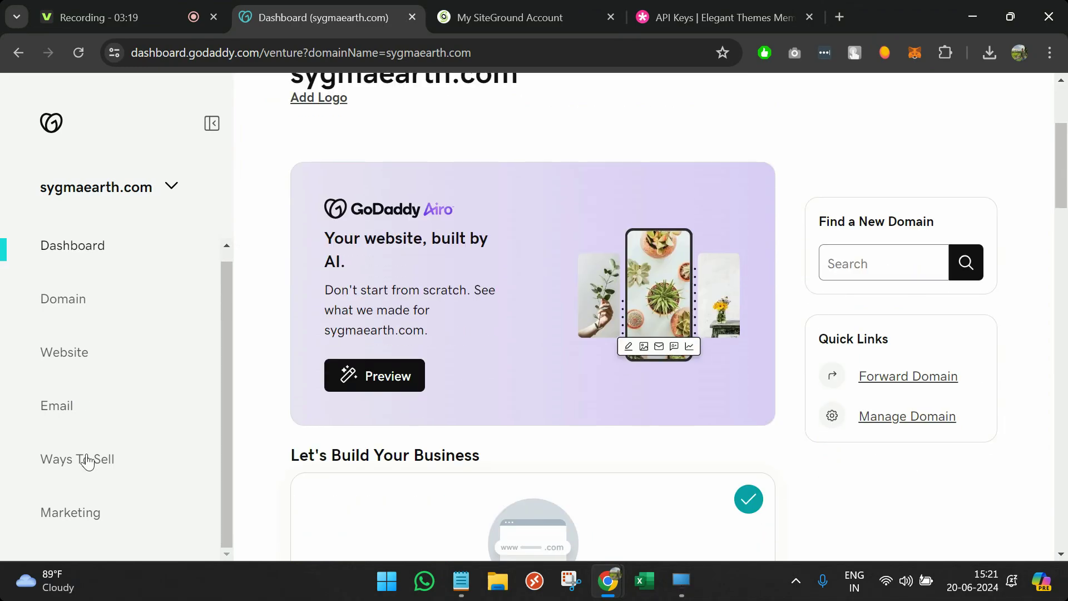
scroll(426, 361, down, 6)
scroll(424, 356, down, 6)
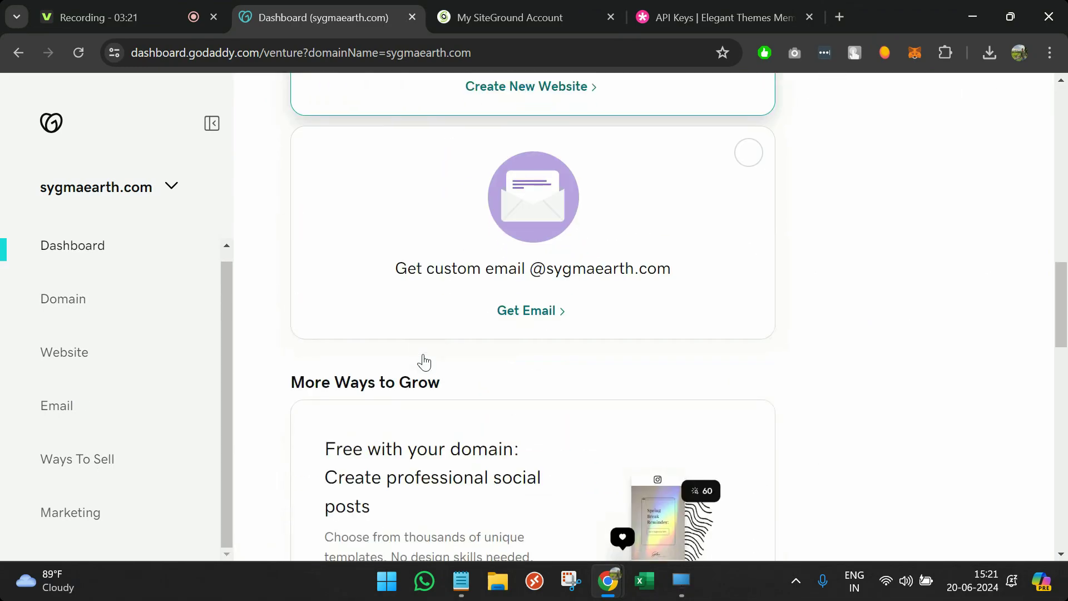
scroll(424, 356, down, 3)
scroll(424, 356, down, 1)
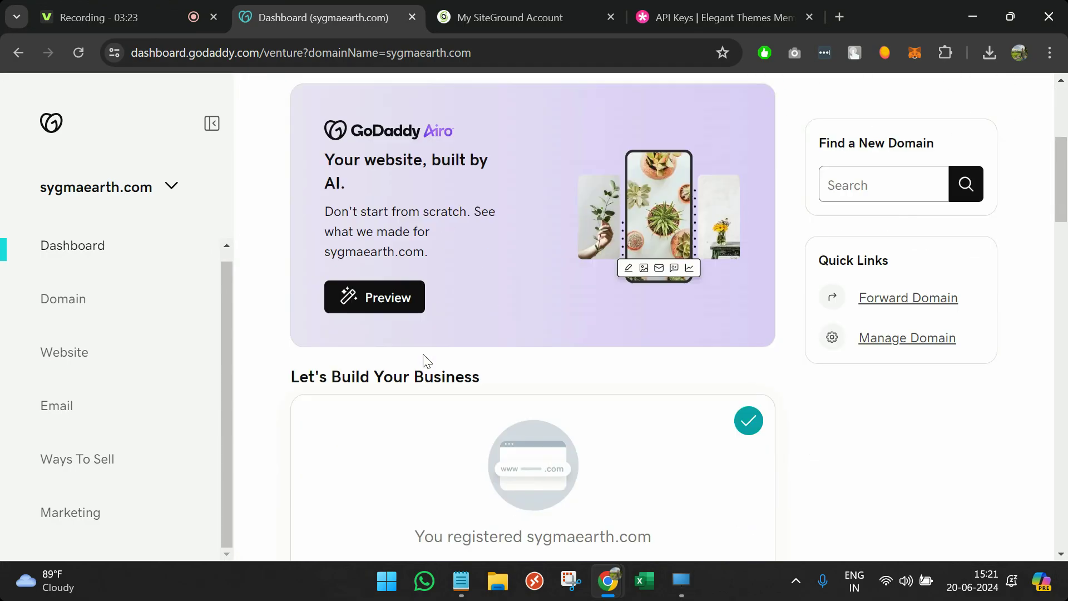
click(924, 335)
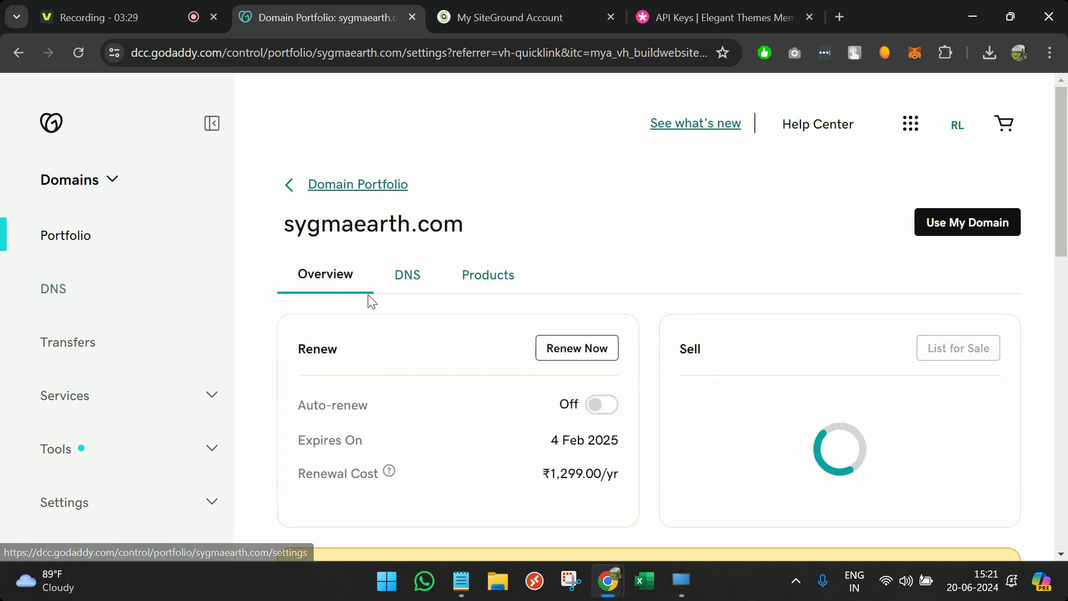
scroll(367, 300, down, 1)
click(411, 190)
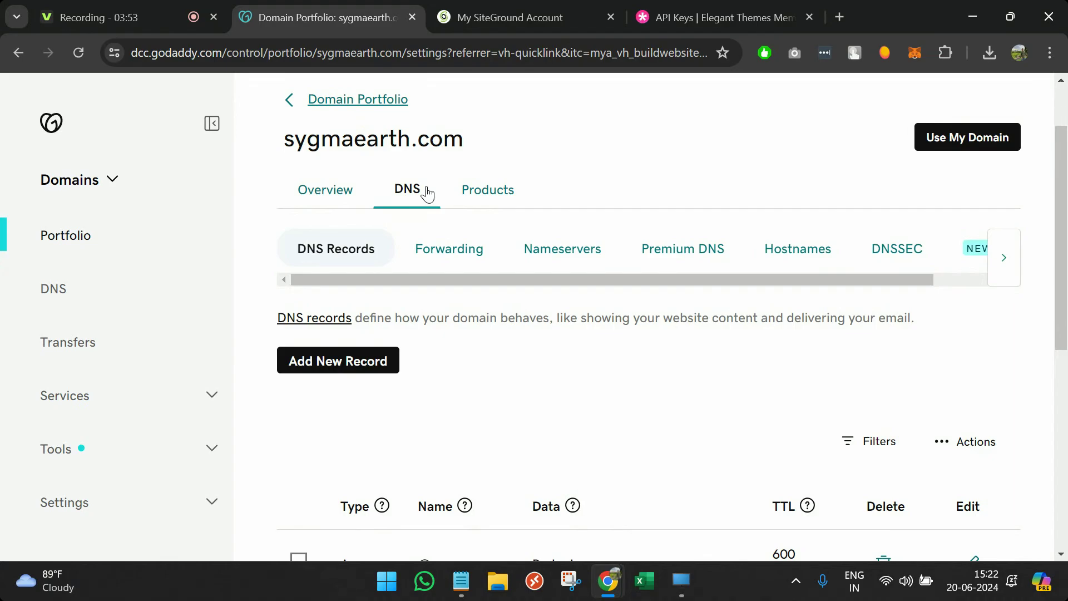
Switch sygmaearth.com's nameservers in GoDaddy to 'I'll use my own nameservers'.
click(547, 262)
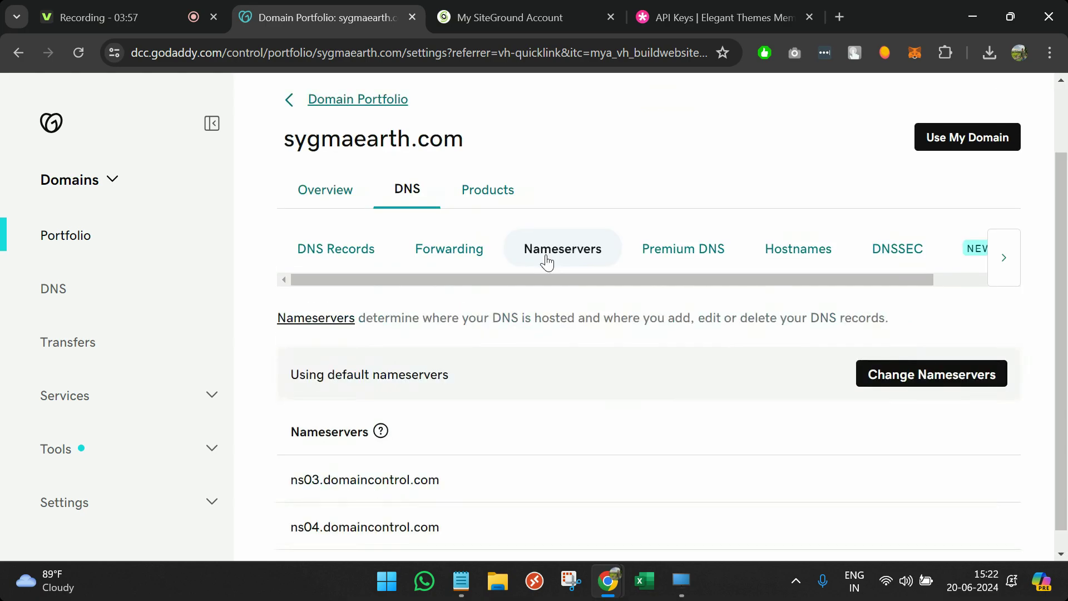
scroll(373, 488, down, 1)
triple_click(358, 459)
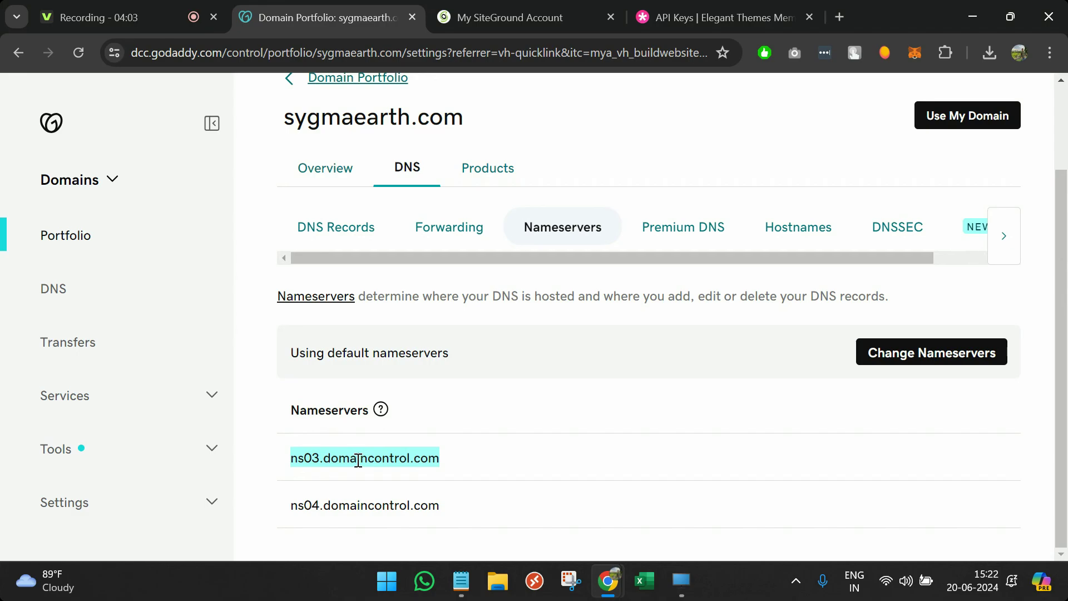
click(952, 349)
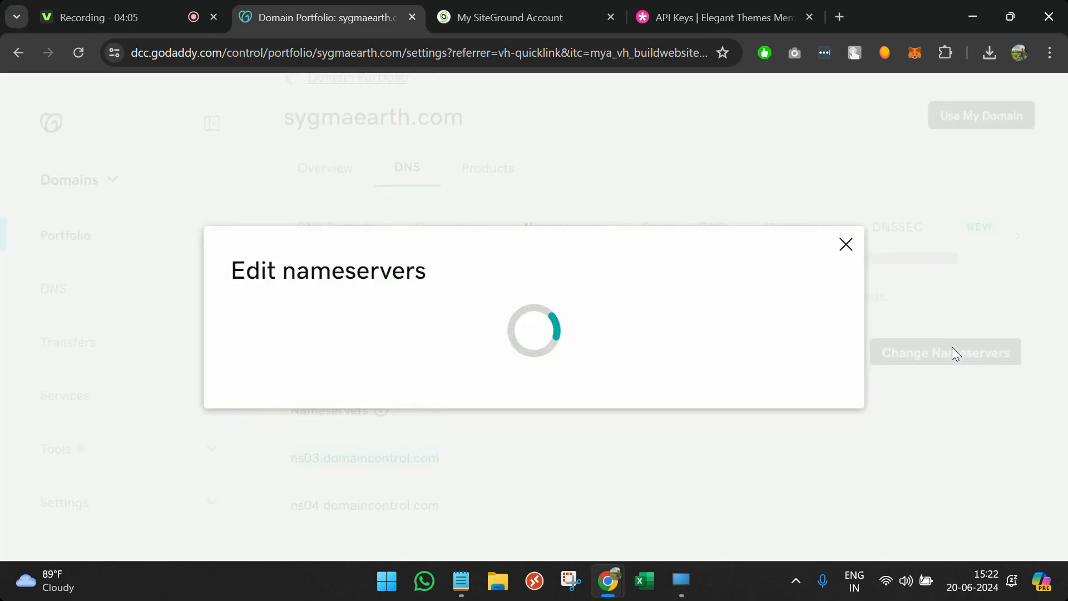
click(335, 376)
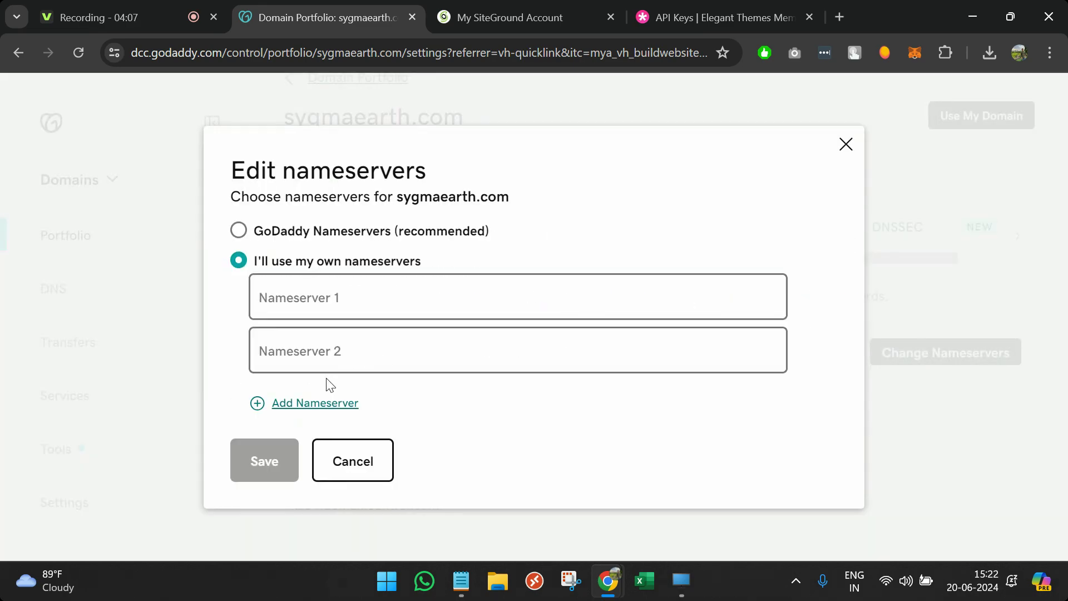
Enter NS1.SITEGROUND.NET and NS2.SITEGROUND.NET copied from SiteGround, and save.
click(512, 4)
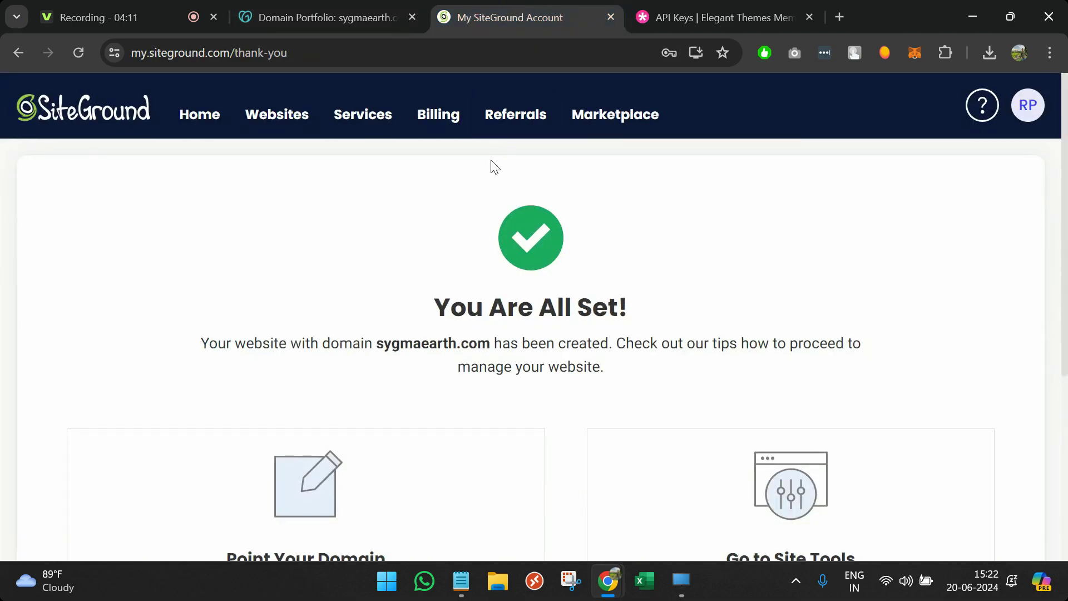
scroll(489, 164, down, 2)
scroll(492, 162, down, 2)
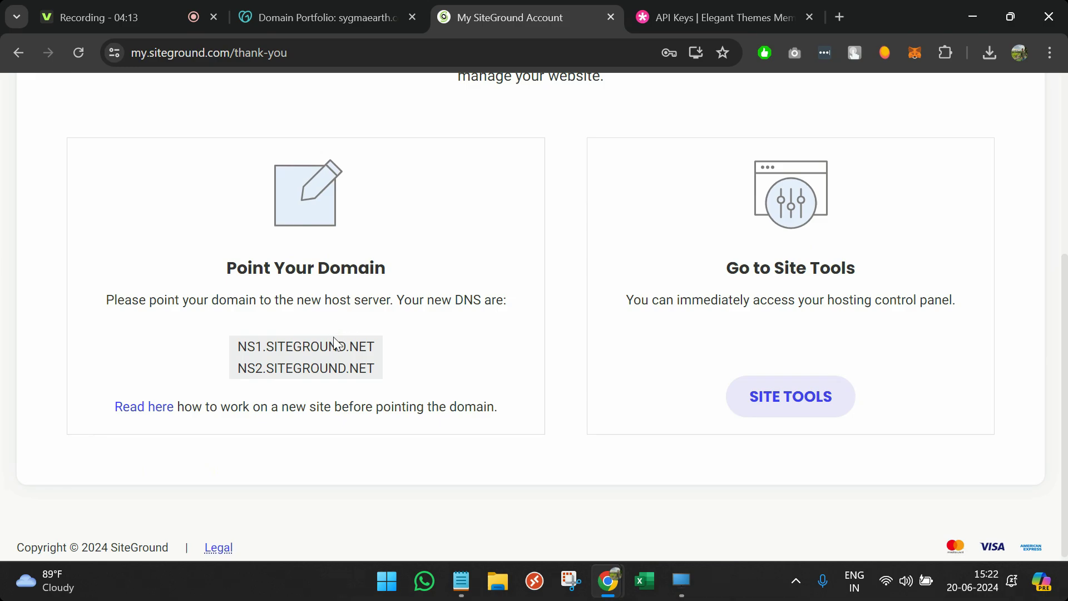
triple_click(333, 337)
key(ctrl+c)
click(376, 4)
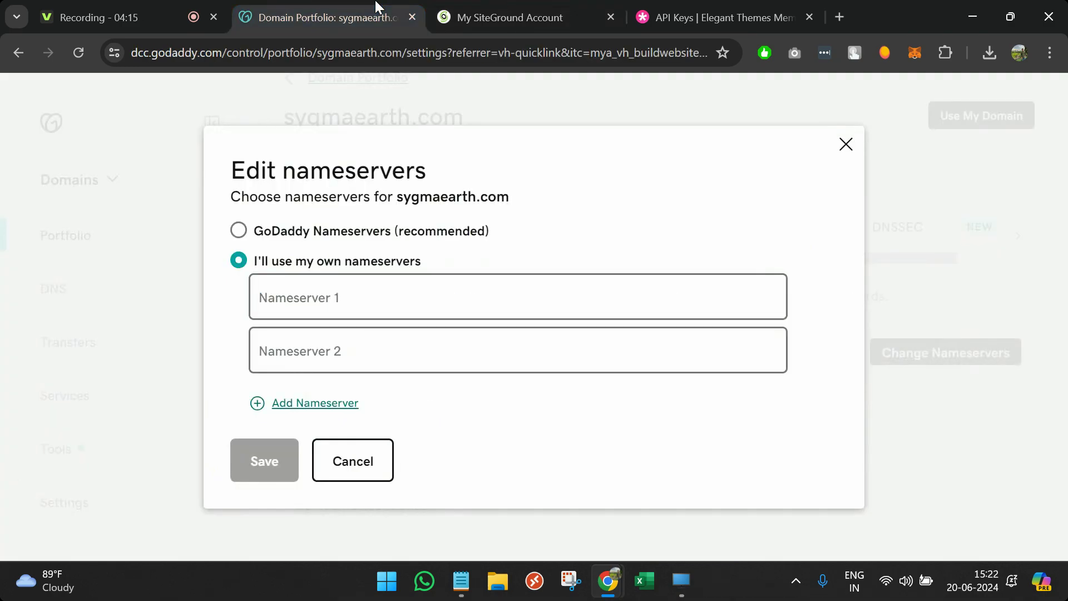
key(ctrl+v)
key(ctrl+Tab)
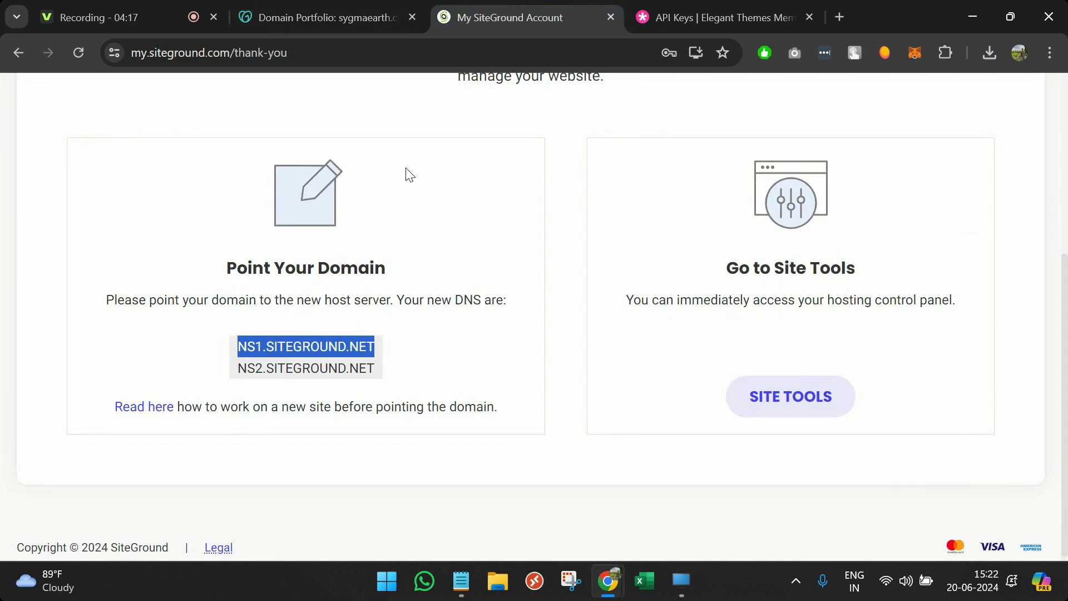
triple_click(317, 367)
key(ctrl+c)
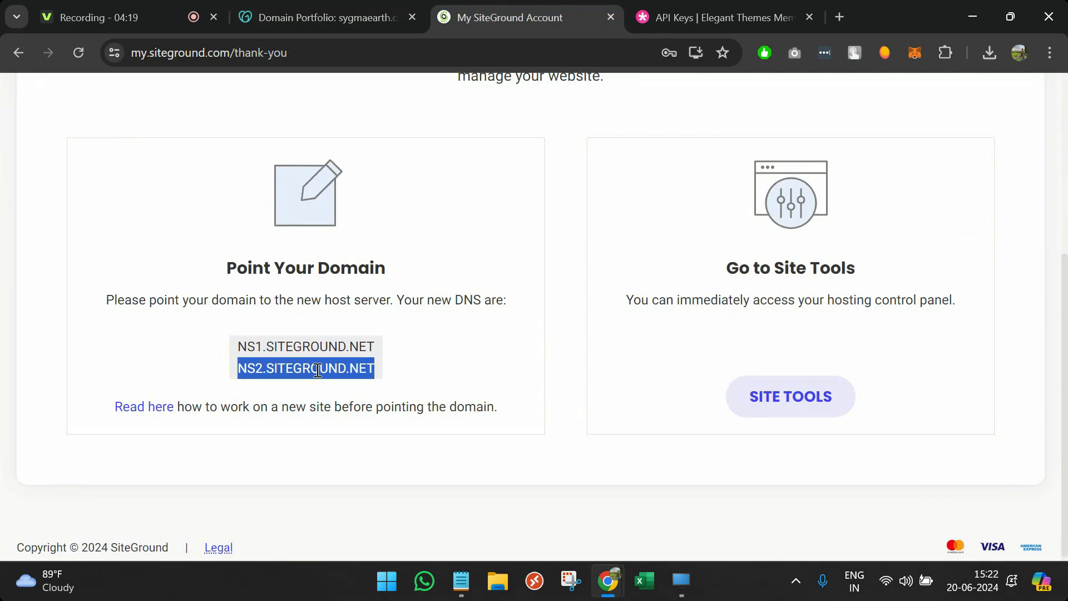
click(401, 10)
key(ctrl+v)
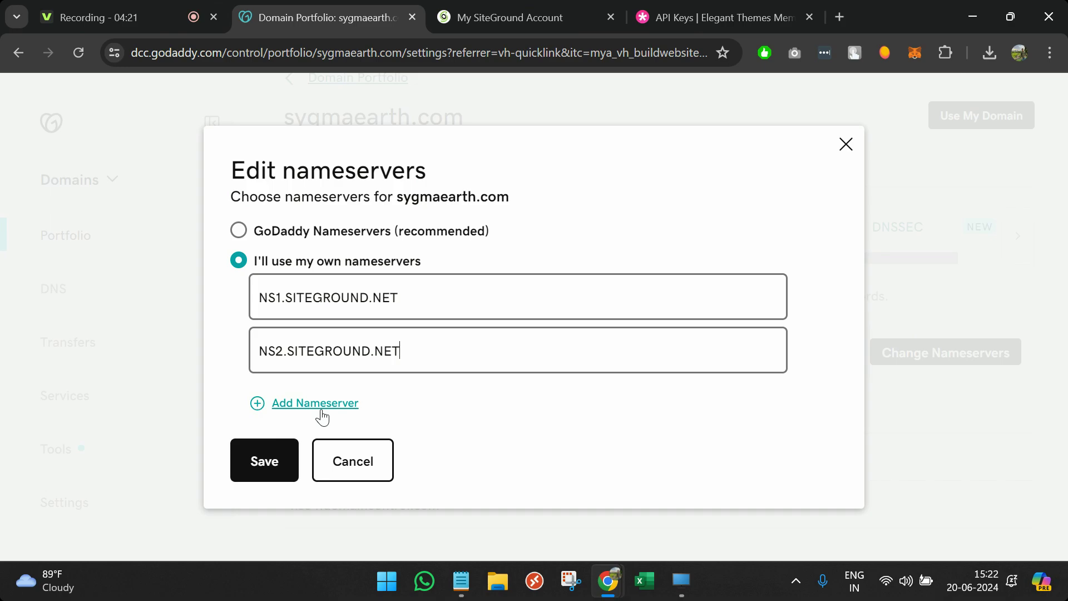
click(257, 461)
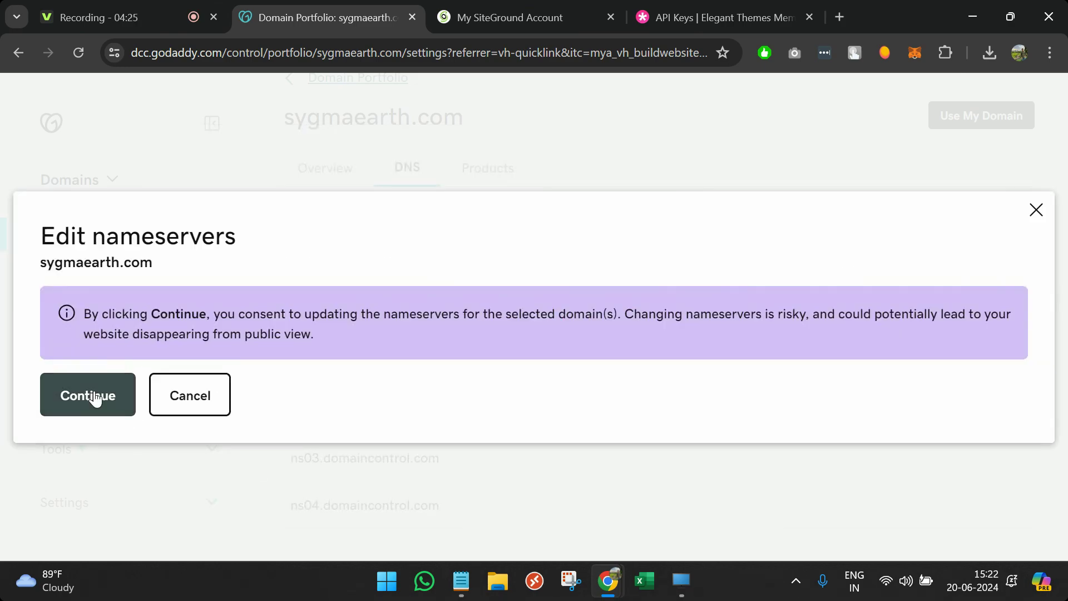
Confirm the GoDaddy nameserver change, then check SiteGround's website-created confirmation.
click(96, 398)
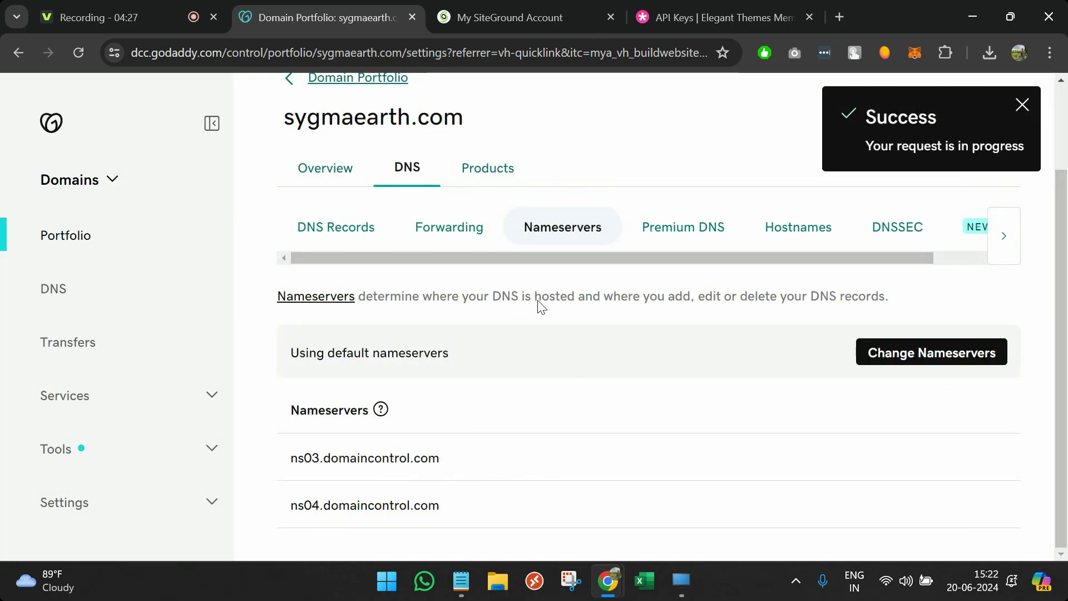
scroll(684, 343, up, 2)
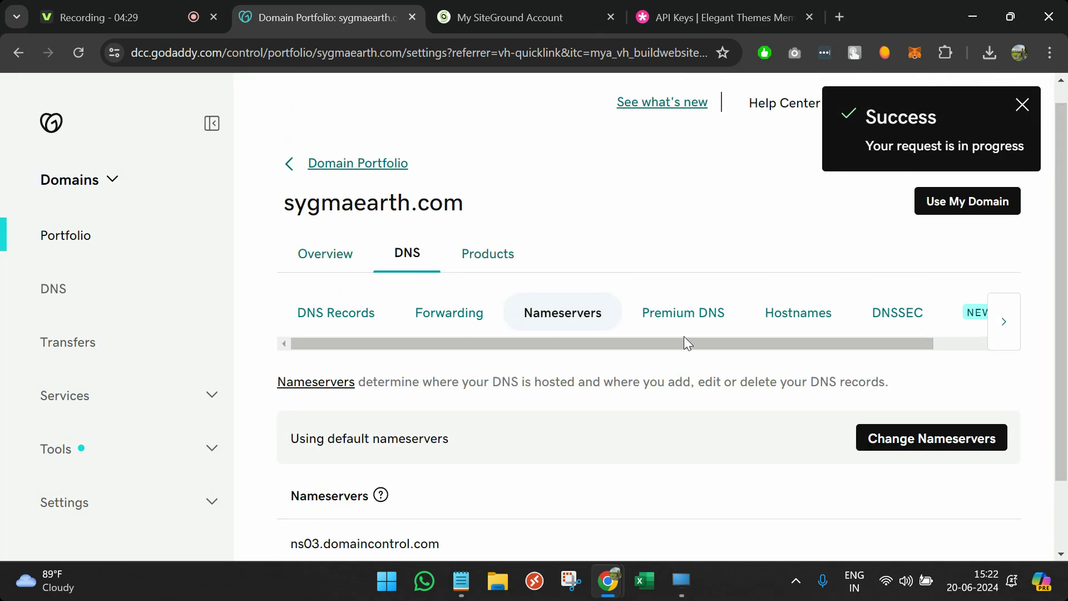
scroll(675, 401, down, 1)
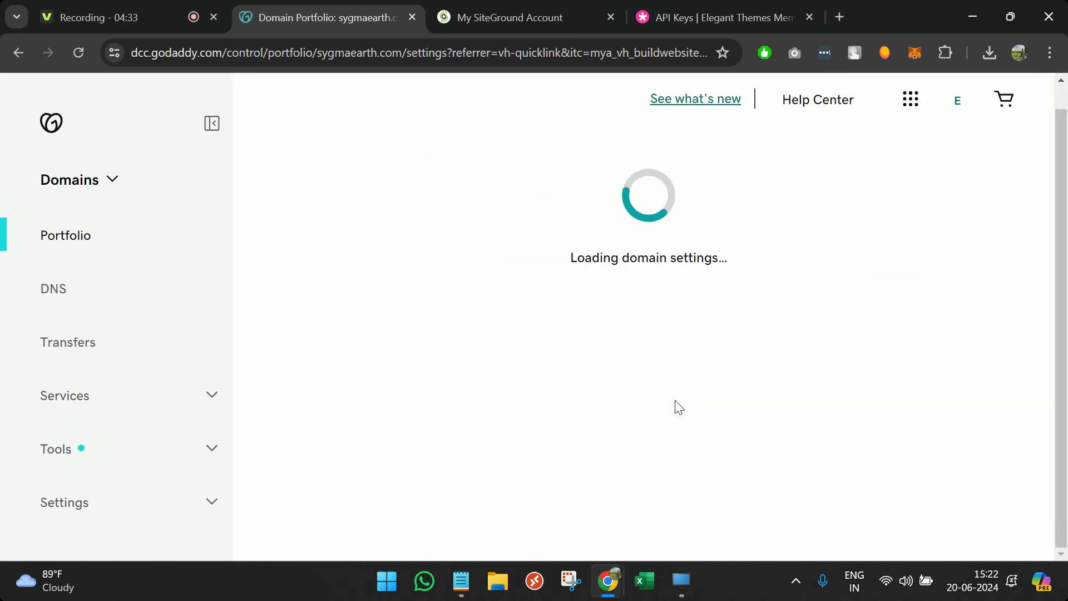
click(525, 5)
scroll(534, 231, up, 8)
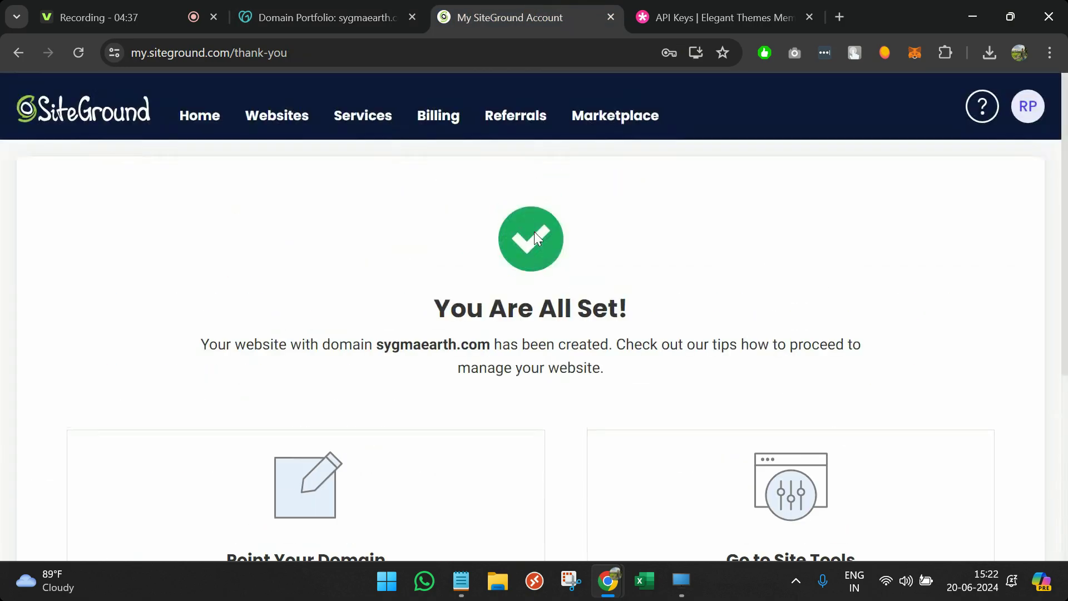
scroll(534, 231, down, 8)
scroll(533, 232, up, 5)
scroll(534, 231, down, 5)
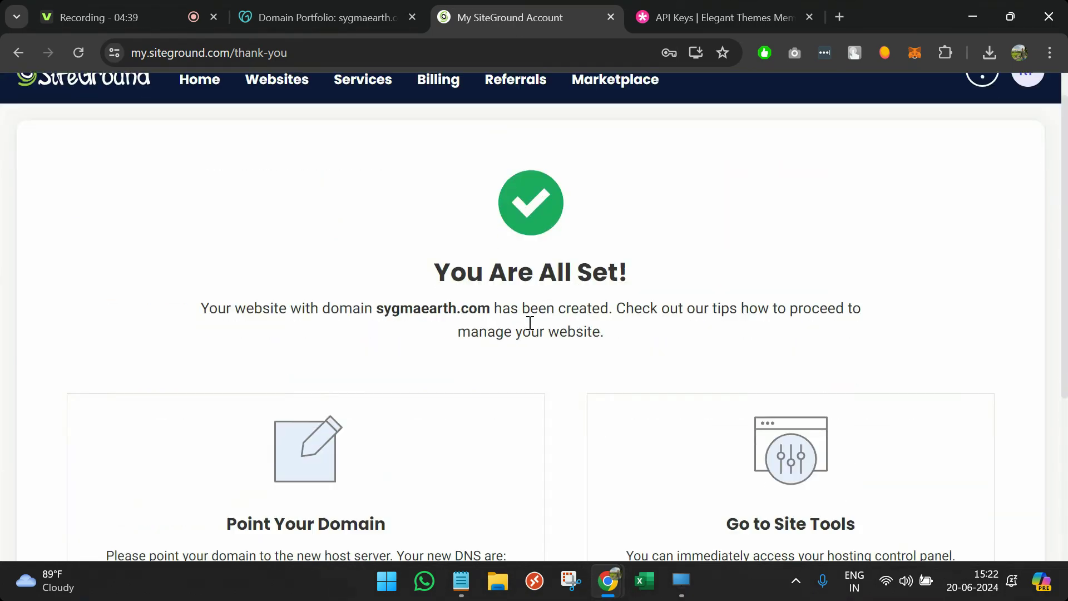
Open Site Tools, go to WordPress Install & Manage, and log in to sygmaearth.com's admin.
click(786, 384)
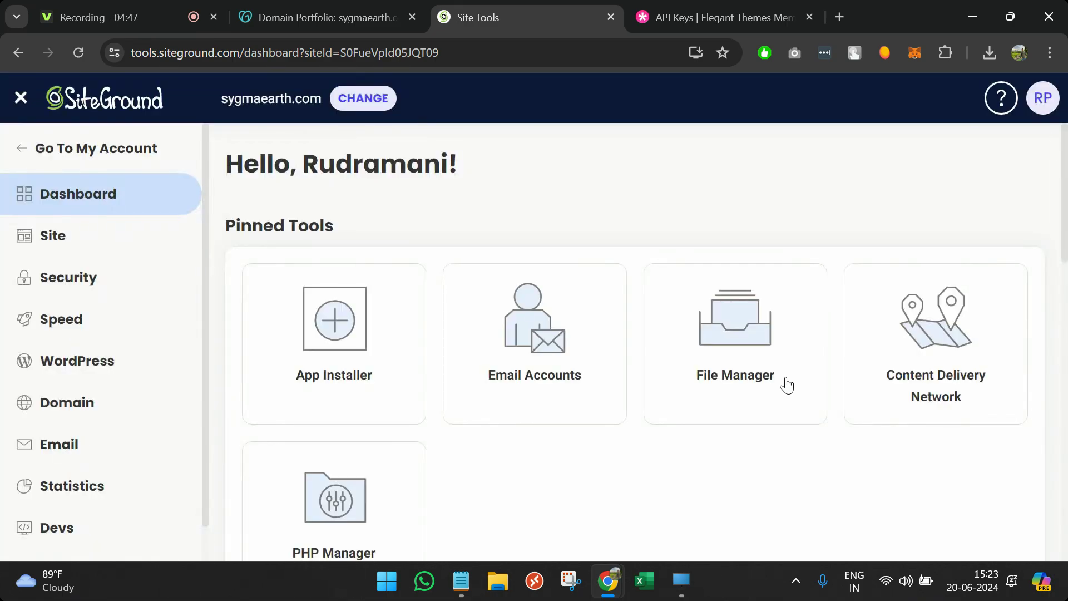
scroll(611, 427, down, 1)
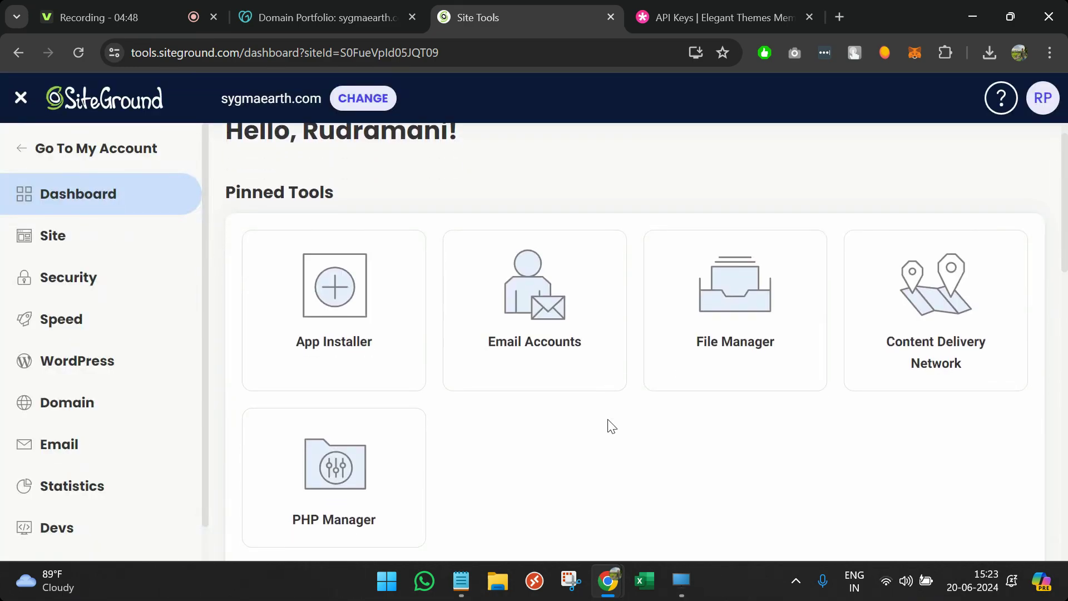
click(58, 365)
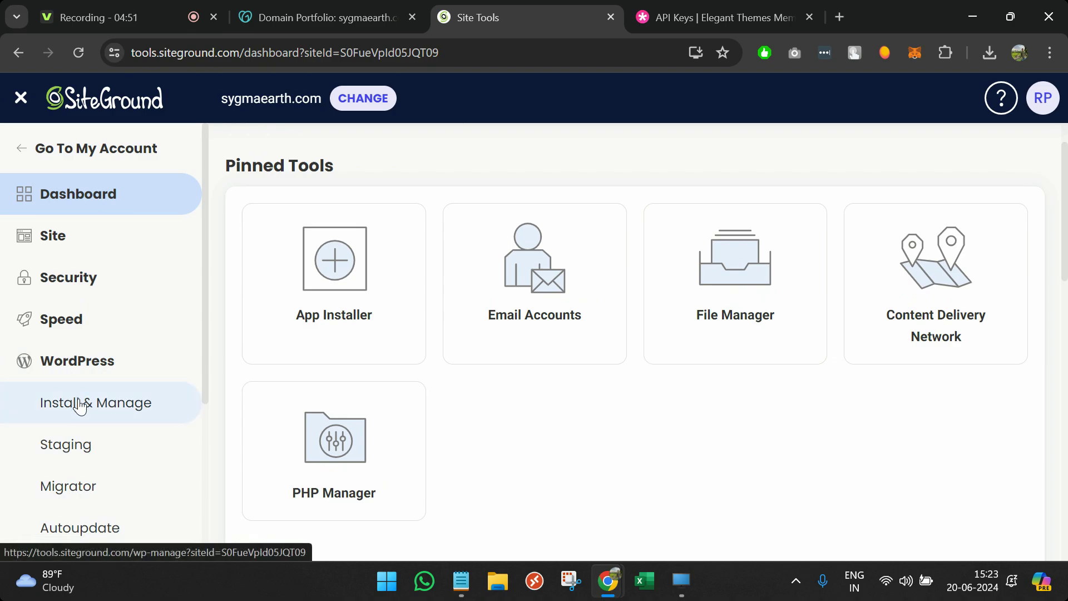
click(79, 404)
scroll(78, 406, down, 3)
scroll(381, 429, down, 3)
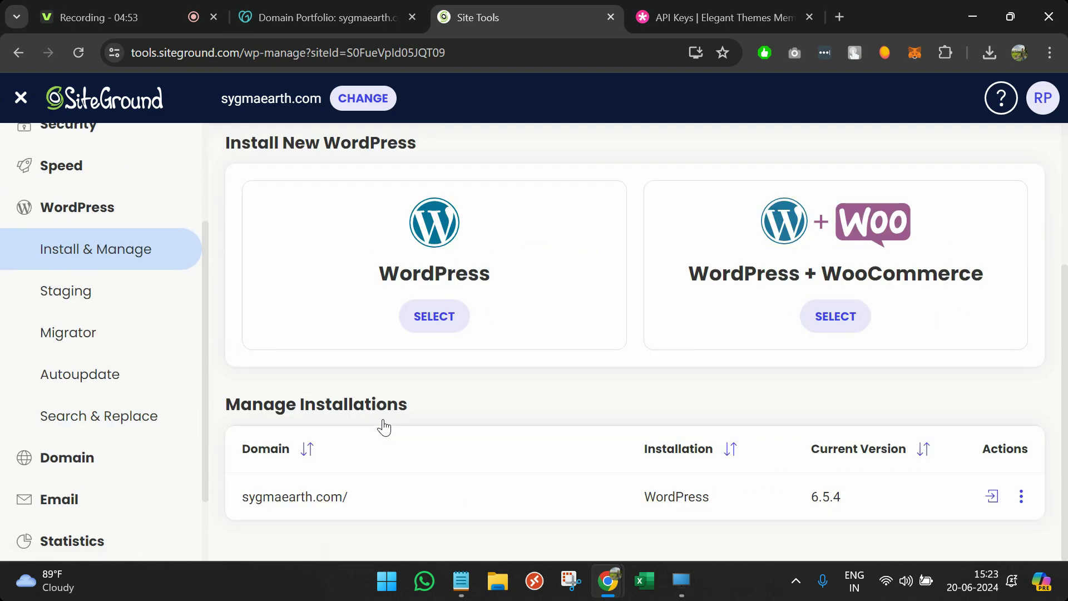
scroll(362, 439, up, 1)
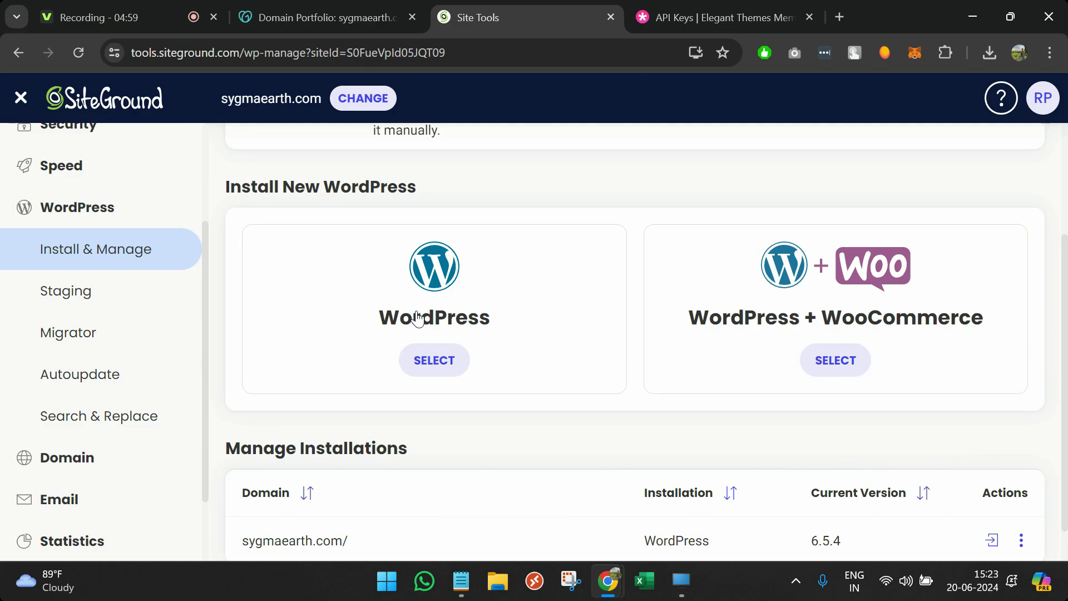
scroll(686, 411, down, 1)
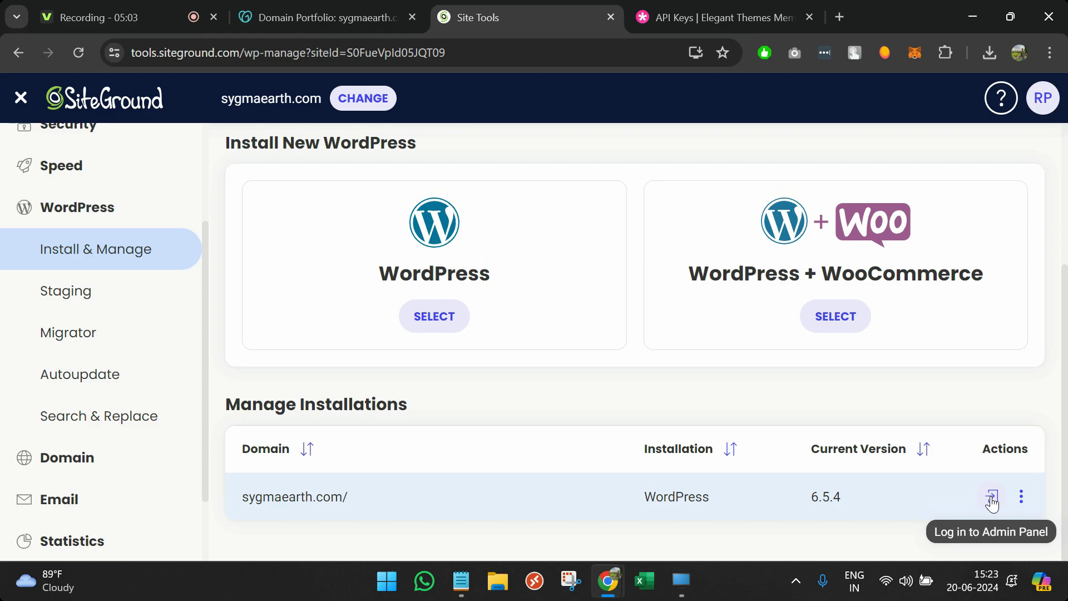
click(992, 497)
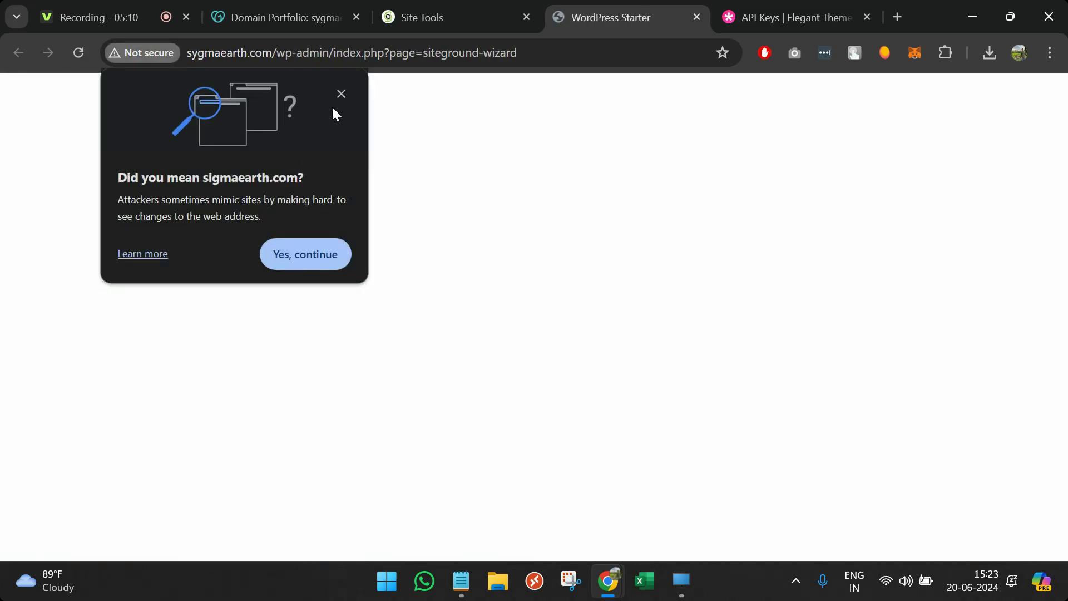
Dismiss the domain popup, exit the WordPress starter wizard, and go back to Site Tools.
click(339, 94)
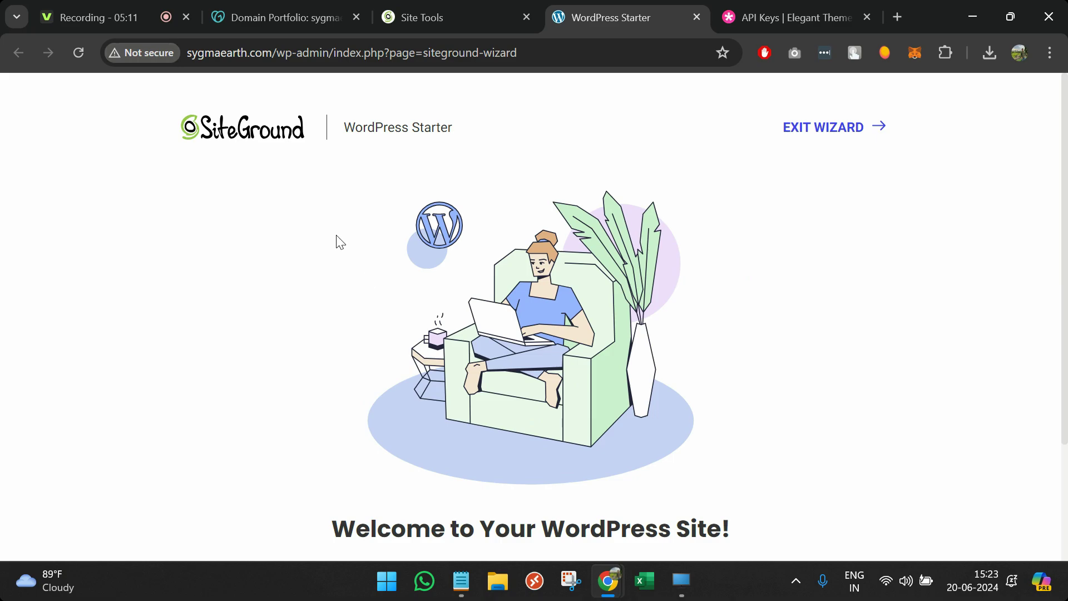
scroll(326, 213, down, 3)
scroll(513, 228, up, 3)
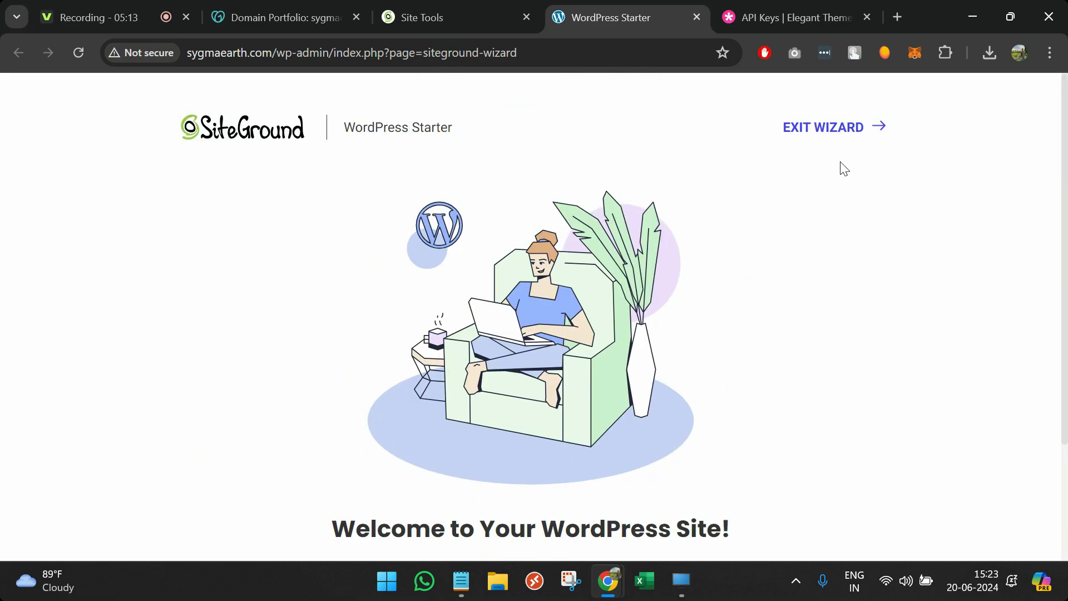
click(825, 128)
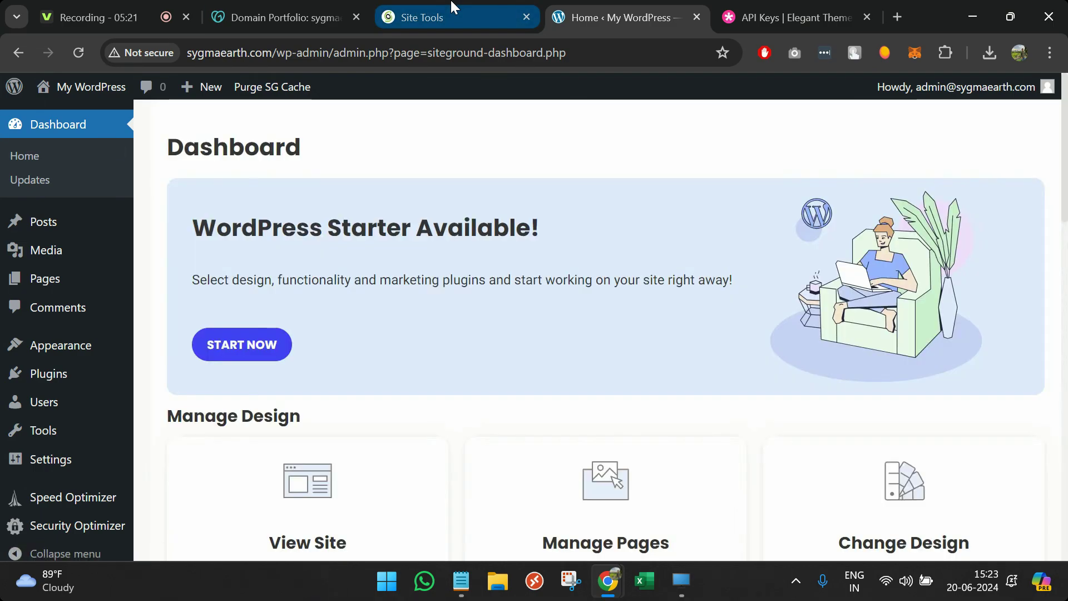
click(452, 8)
Request a free Let's Encrypt certificate for sygmaearth.com in Security > SSL Manager.
scroll(403, 373, up, 3)
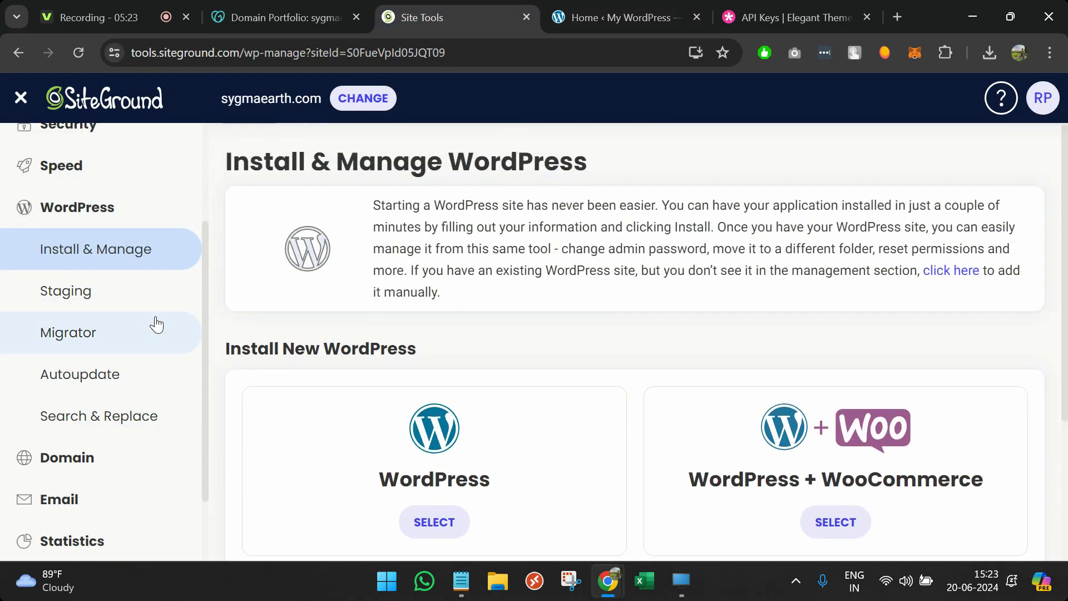
scroll(155, 322, up, 3)
click(92, 281)
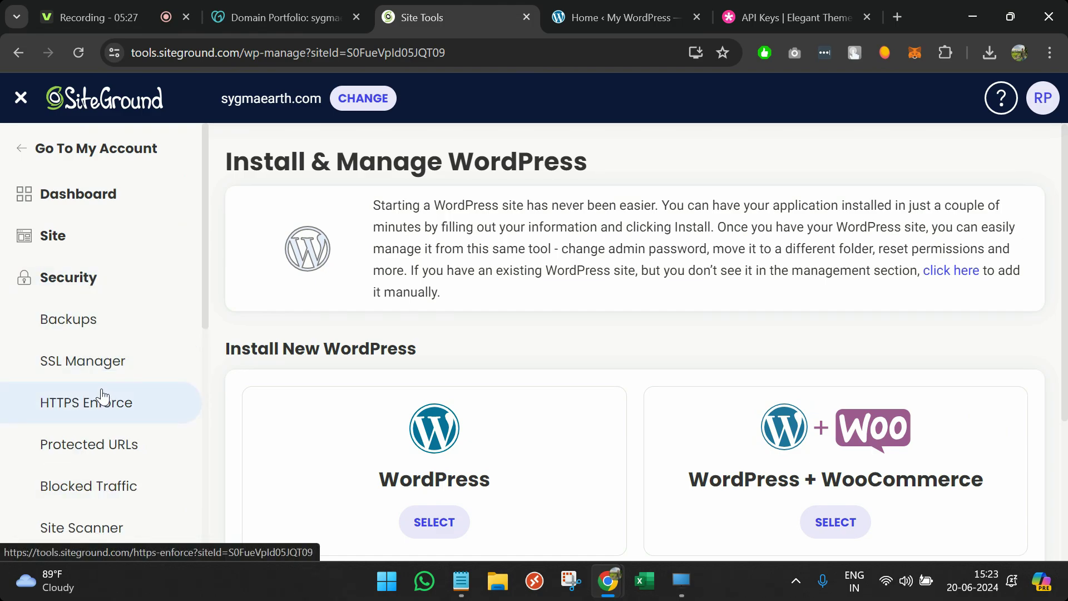
click(100, 361)
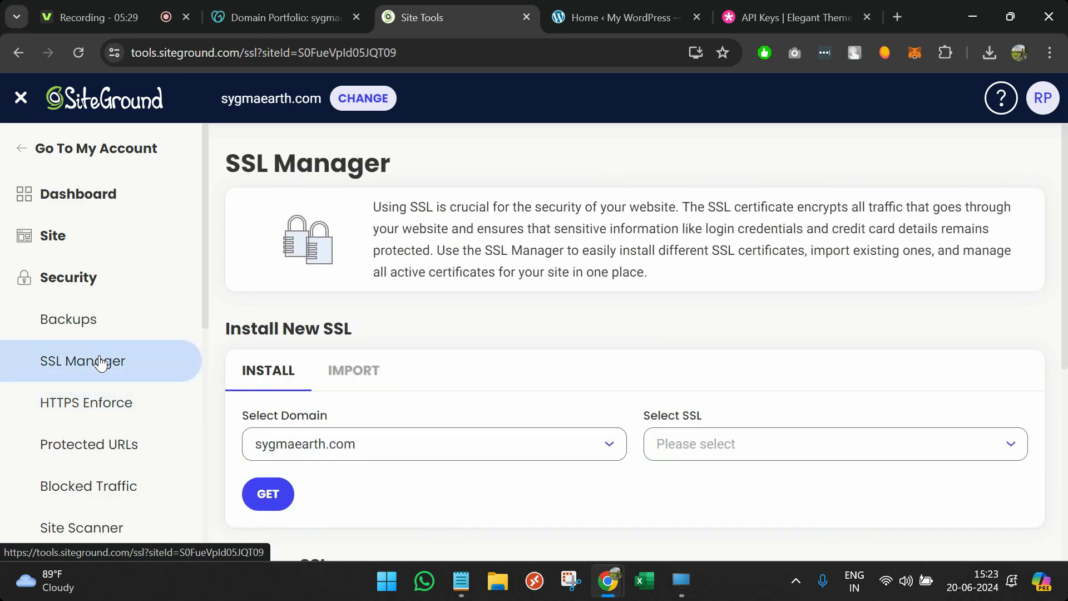
scroll(395, 398, down, 2)
click(739, 319)
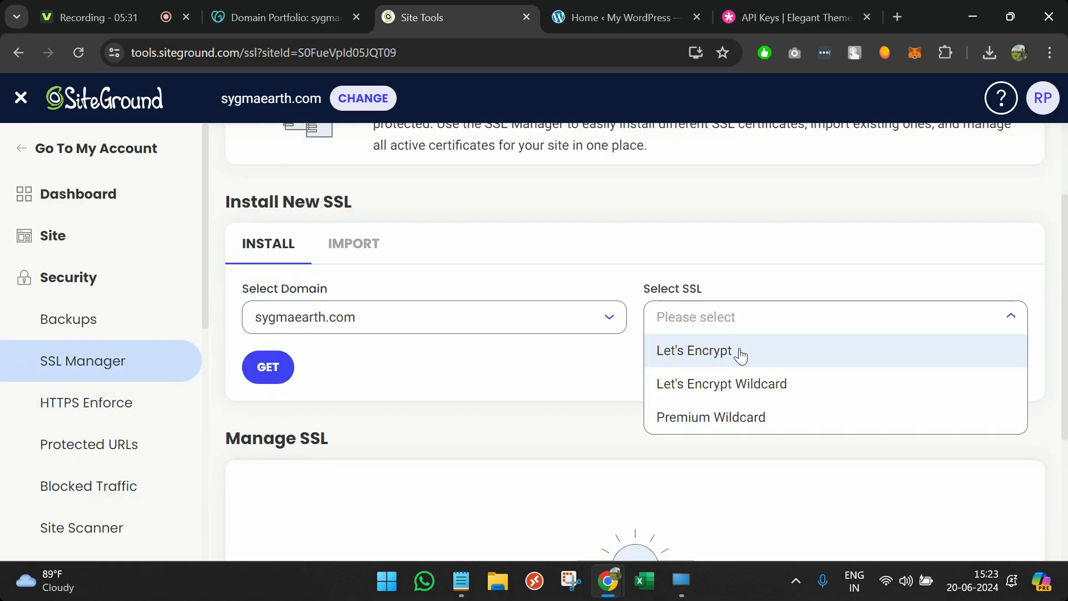
click(740, 355)
click(269, 367)
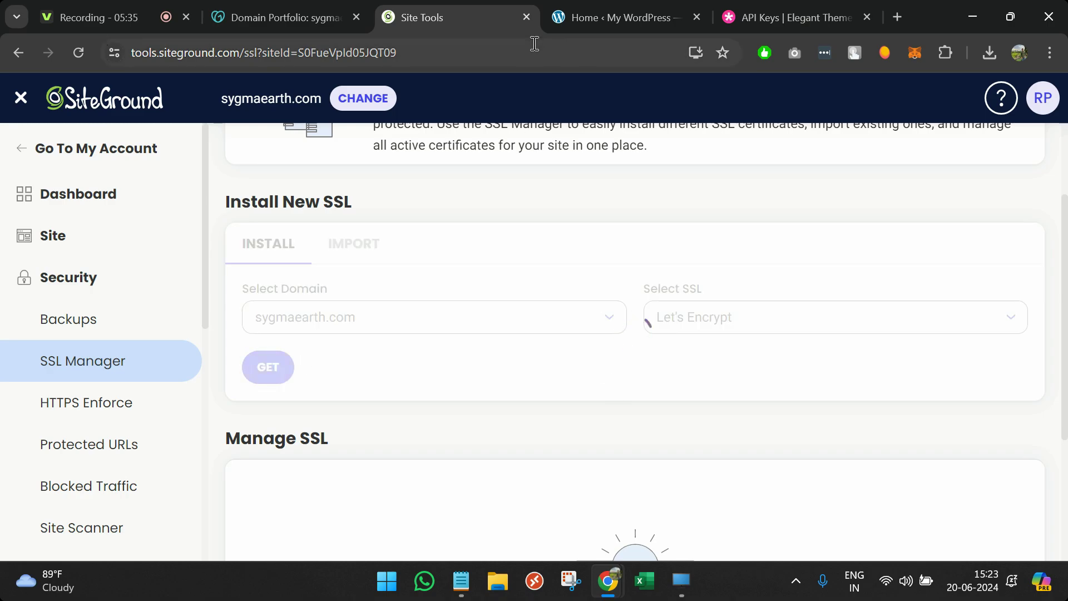
Inspect the site address in the WordPress dashboard, then return to the processing SSL request.
click(552, 29)
click(191, 51)
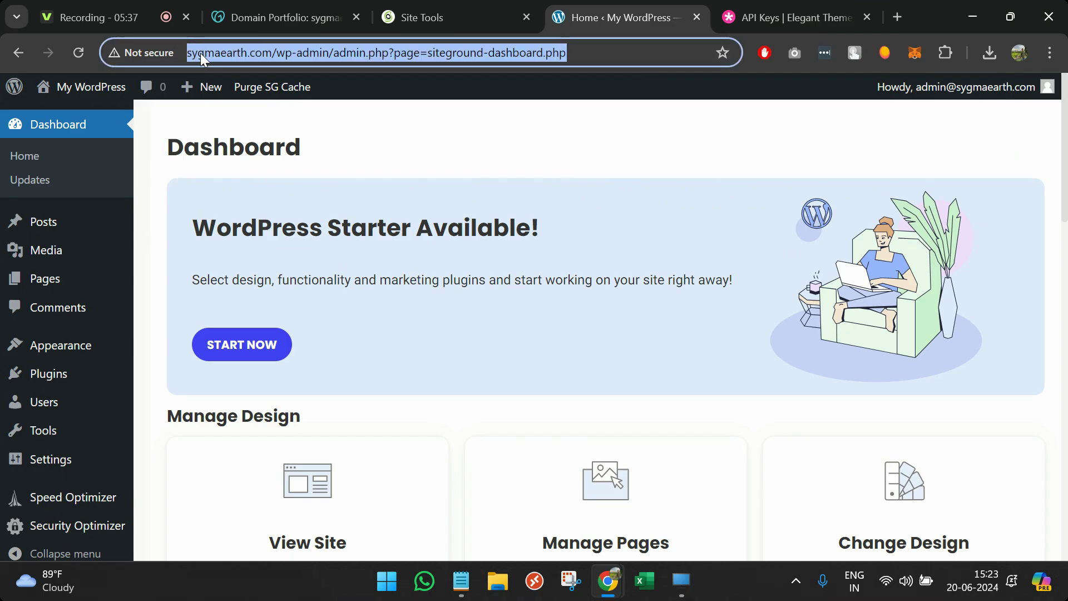
click(201, 53)
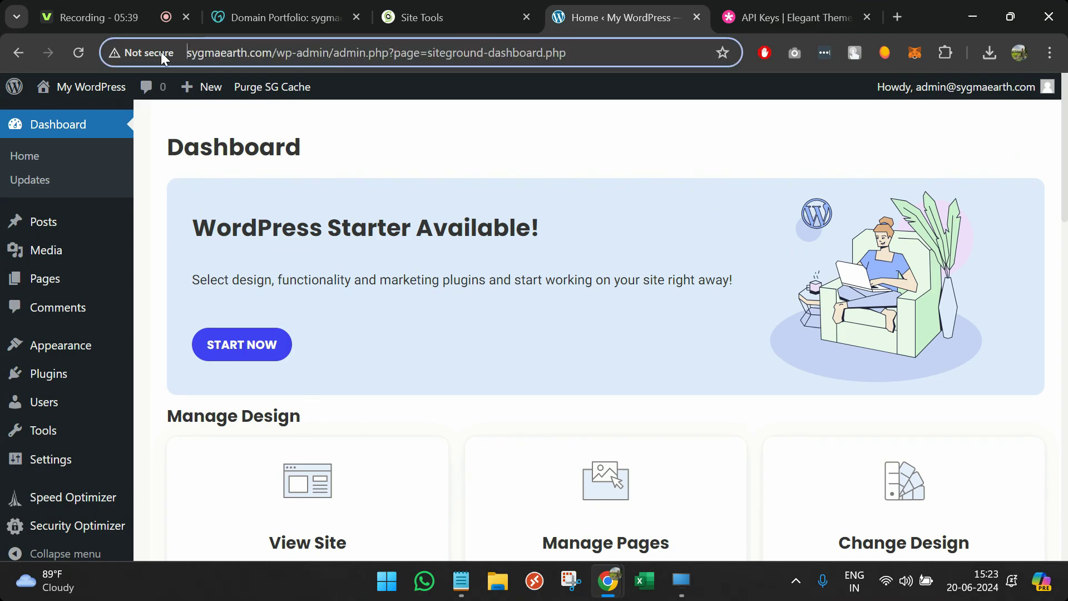
click(412, 17)
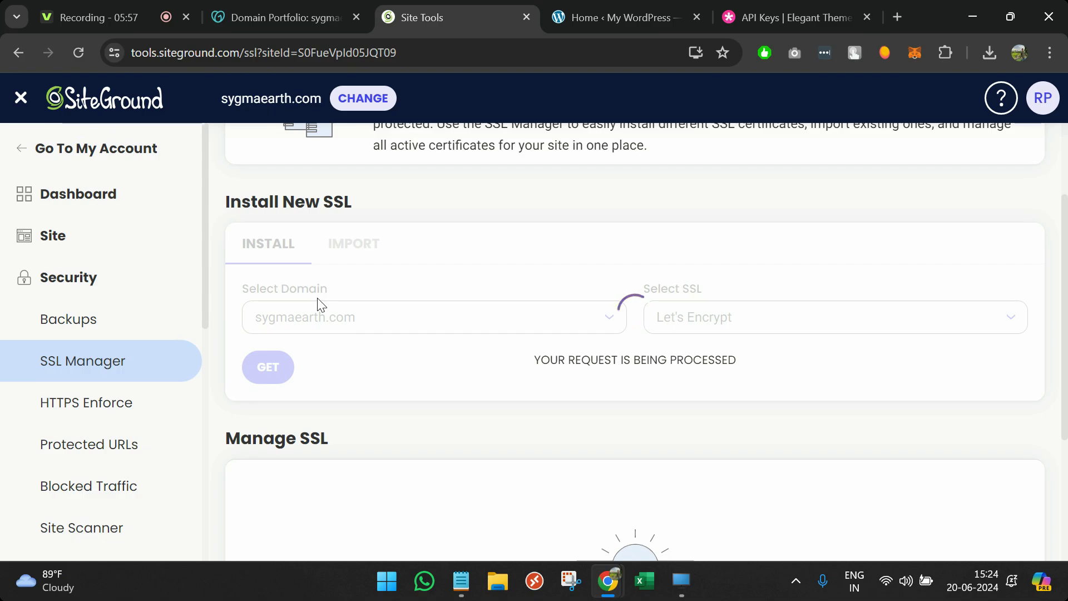
scroll(332, 302, down, 2)
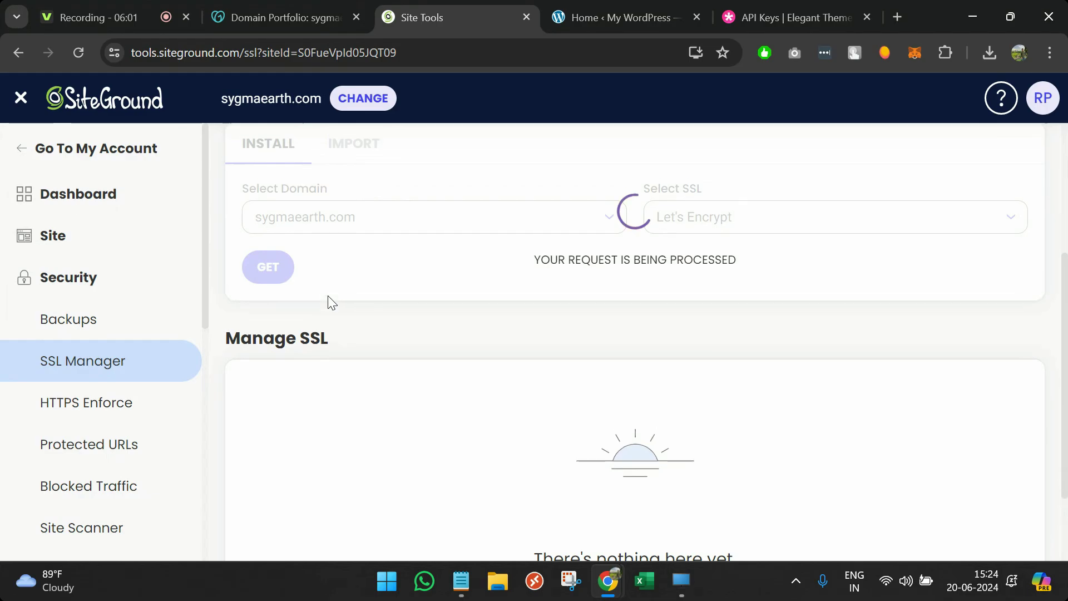
scroll(329, 300, up, 3)
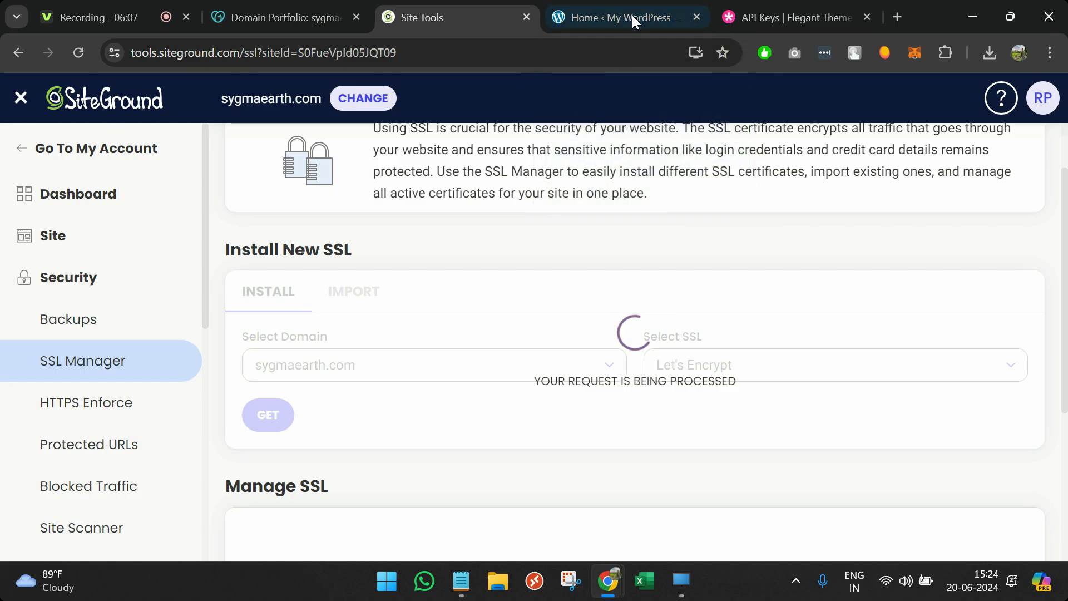
Review steps 1–3 (Setup Hosting, Connect Domain, Install Divi) in the Requirement notes.
click(761, 16)
scroll(717, 207, up, 1)
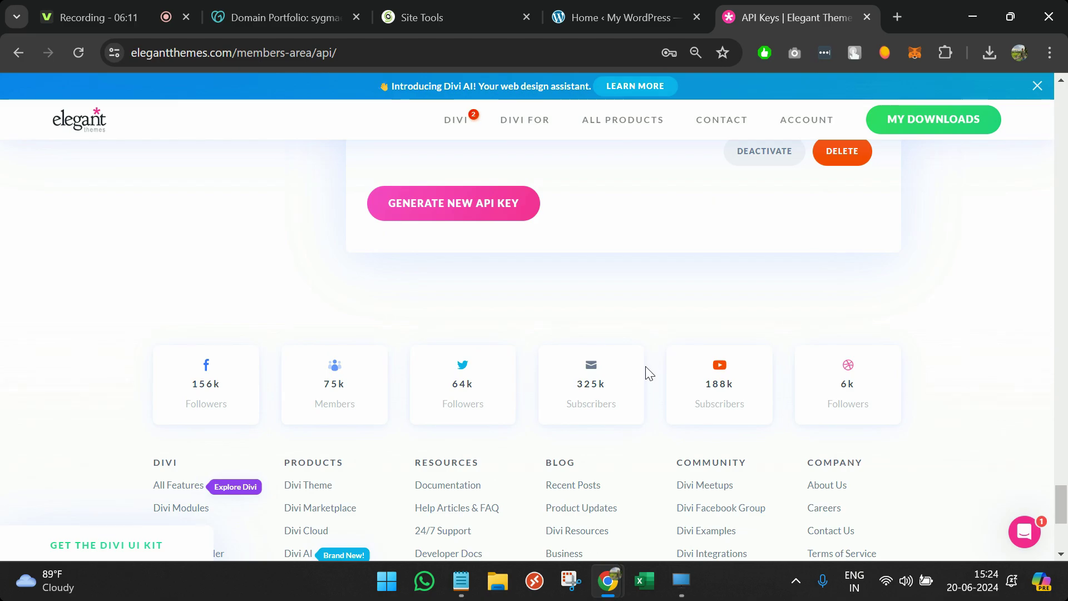
key(alt+Tab)
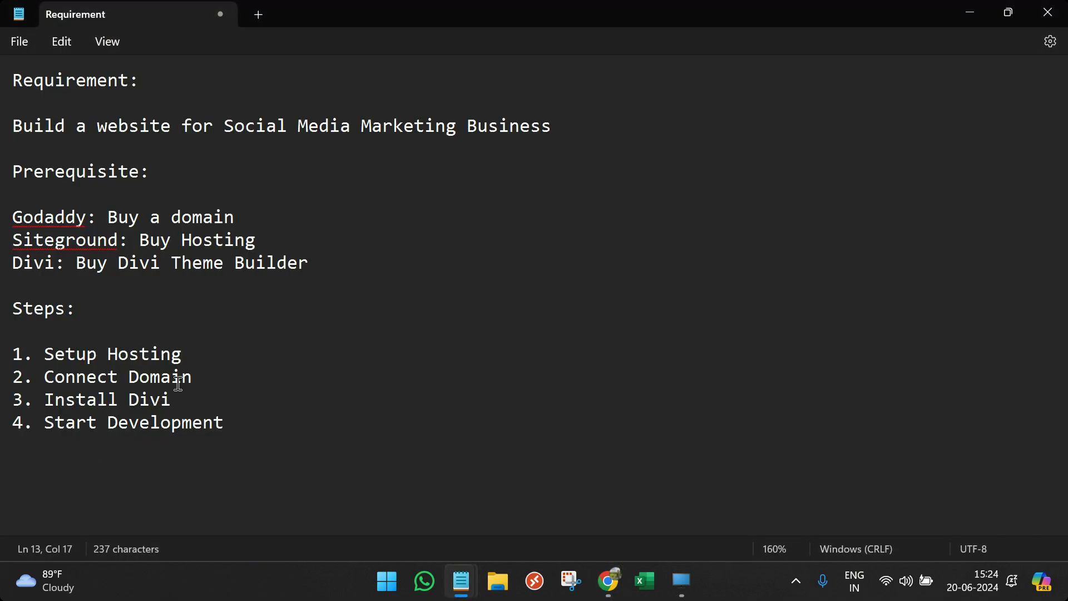
drag(213, 350, 3, 356)
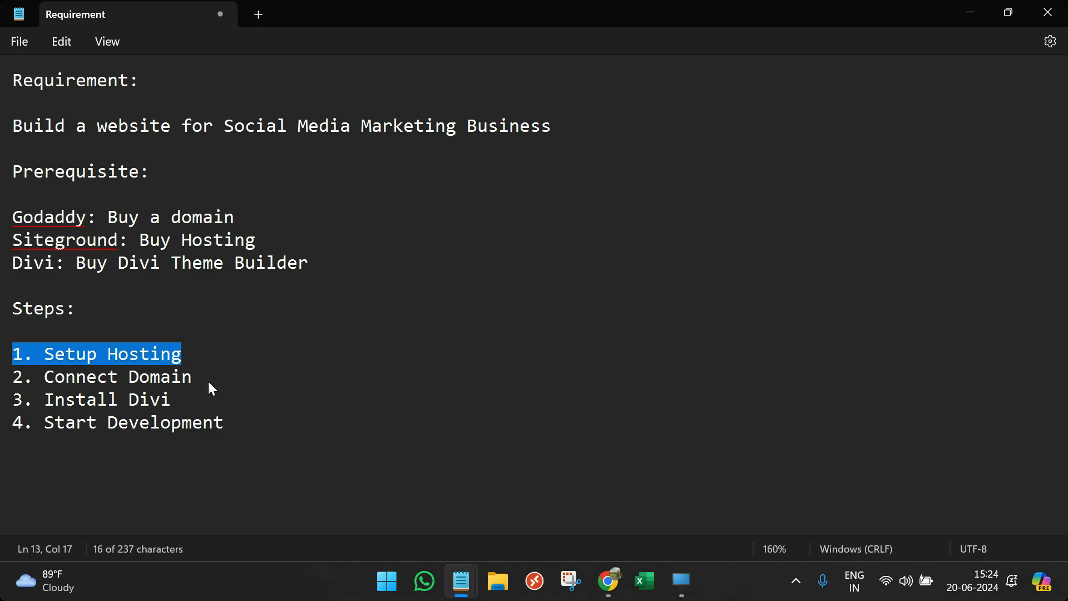
drag(210, 384, 1, 384)
drag(202, 399, 3, 402)
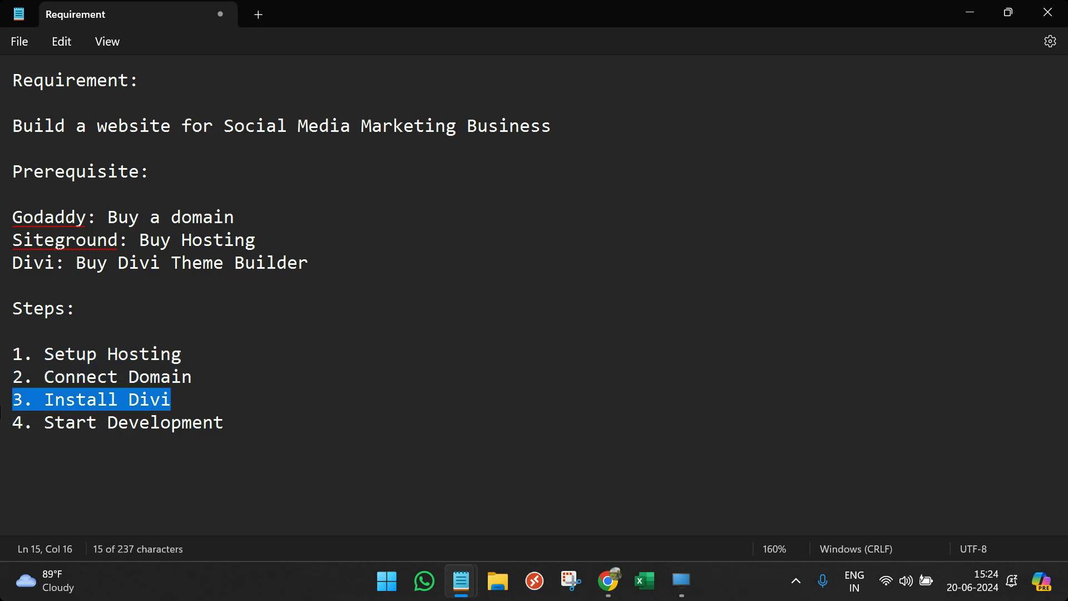
key(alt+Tab)
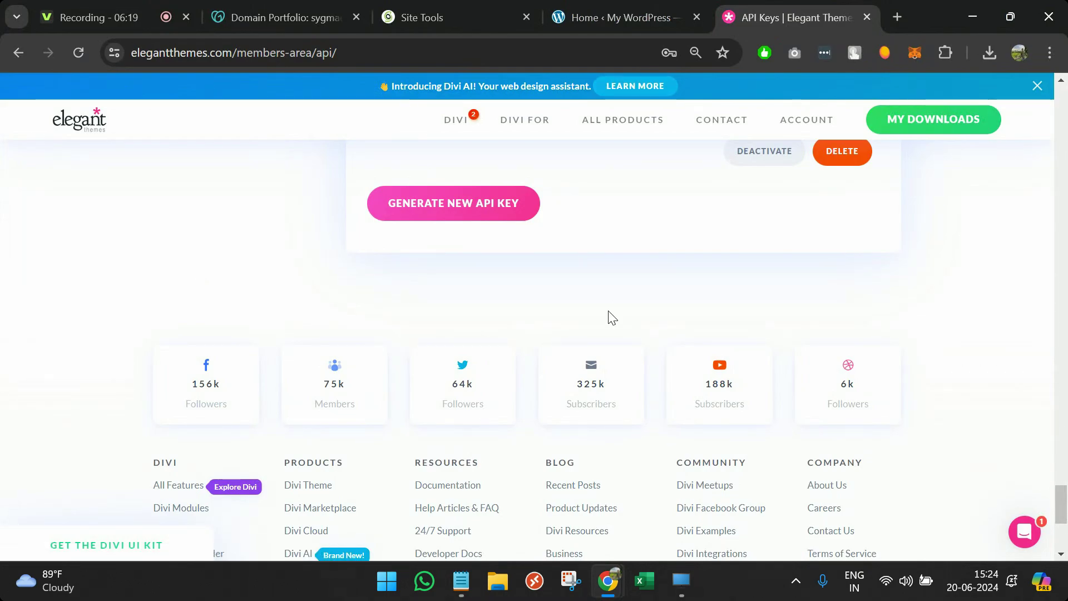
Generate a new Elegant Themes API key and begin editing its label.
mouse_move(808, 114)
click(469, 209)
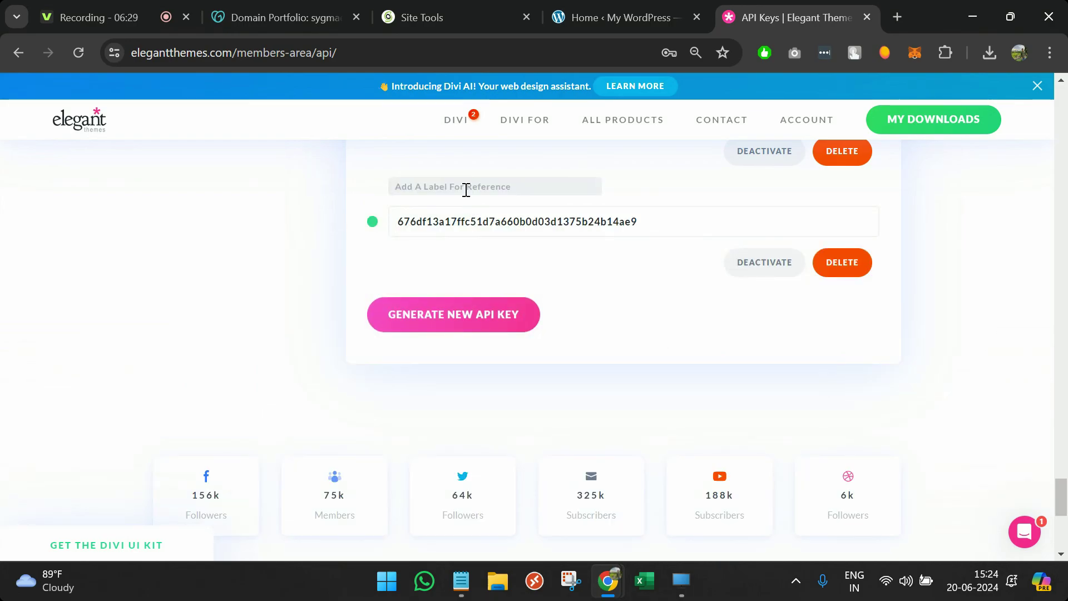
click(466, 190)
Label the new API key 'sygmaearth', copy the key, and open Product Downloads separately.
click(567, 7)
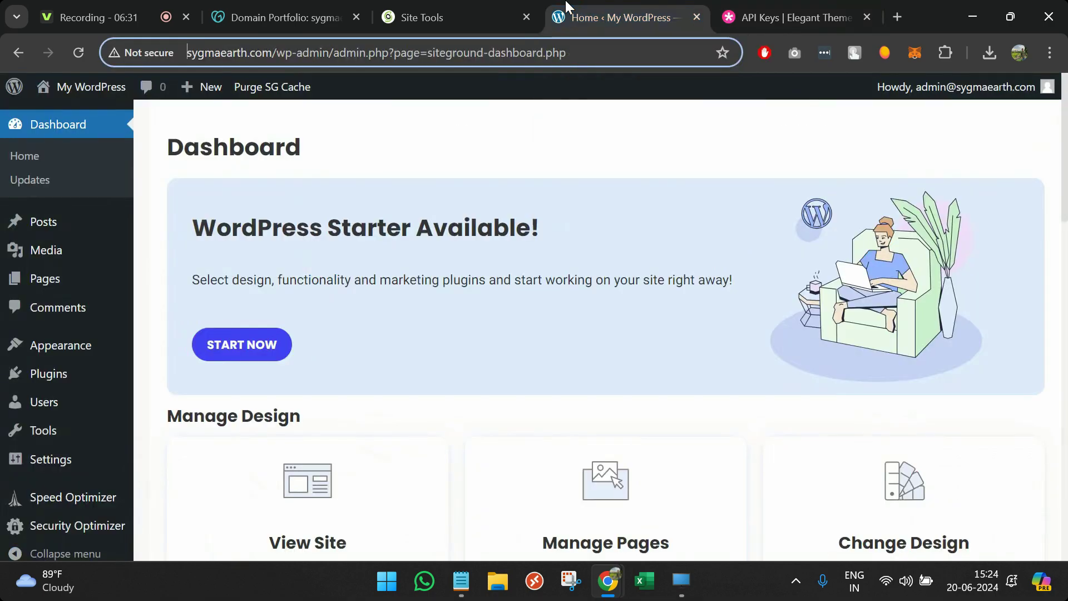
double_click(214, 53)
key(ctrl+c)
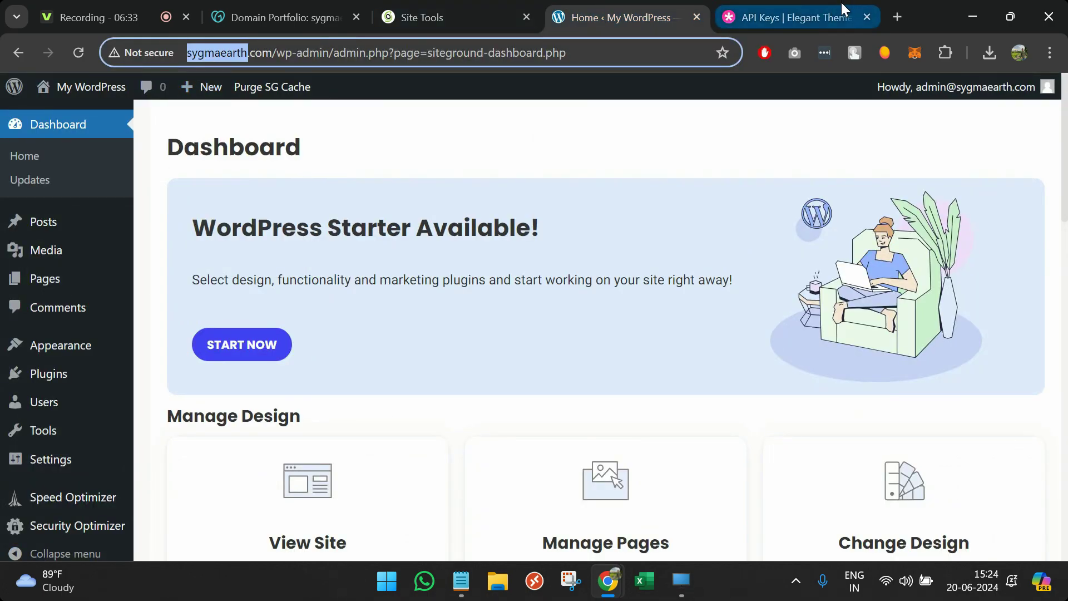
click(841, 4)
key(ctrl+v)
click(423, 228)
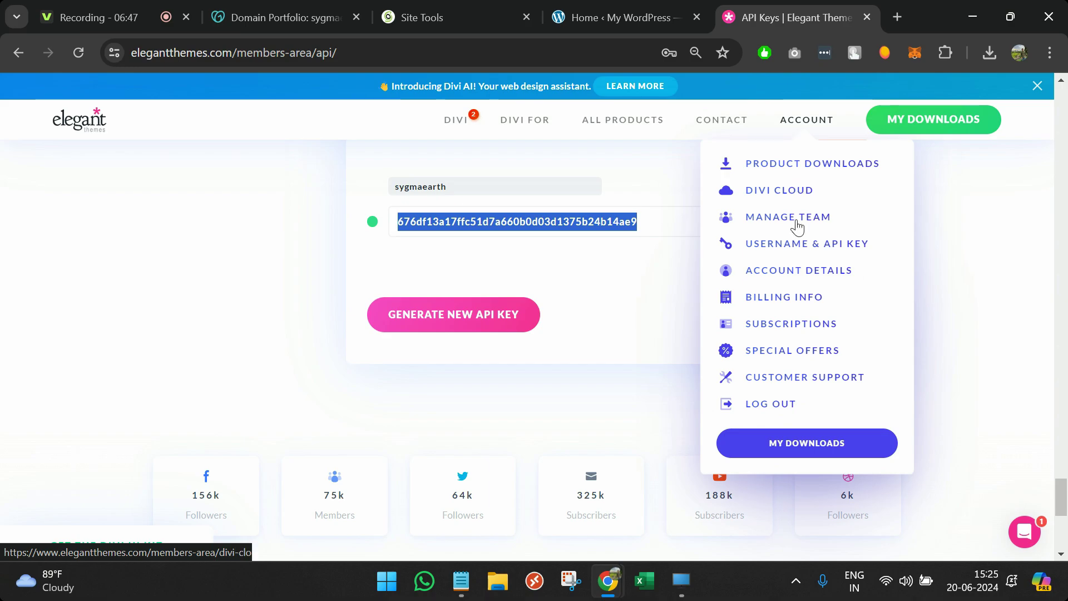
middle_click(779, 165)
Download the Divi theme and save Divi.zip to the Desktop.
click(807, 6)
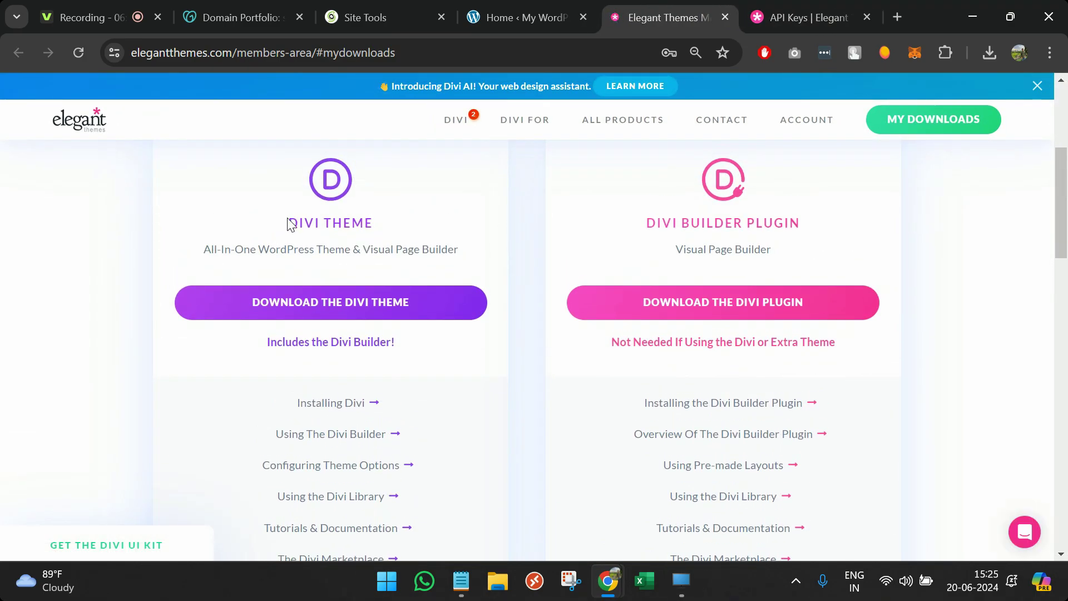
click(398, 303)
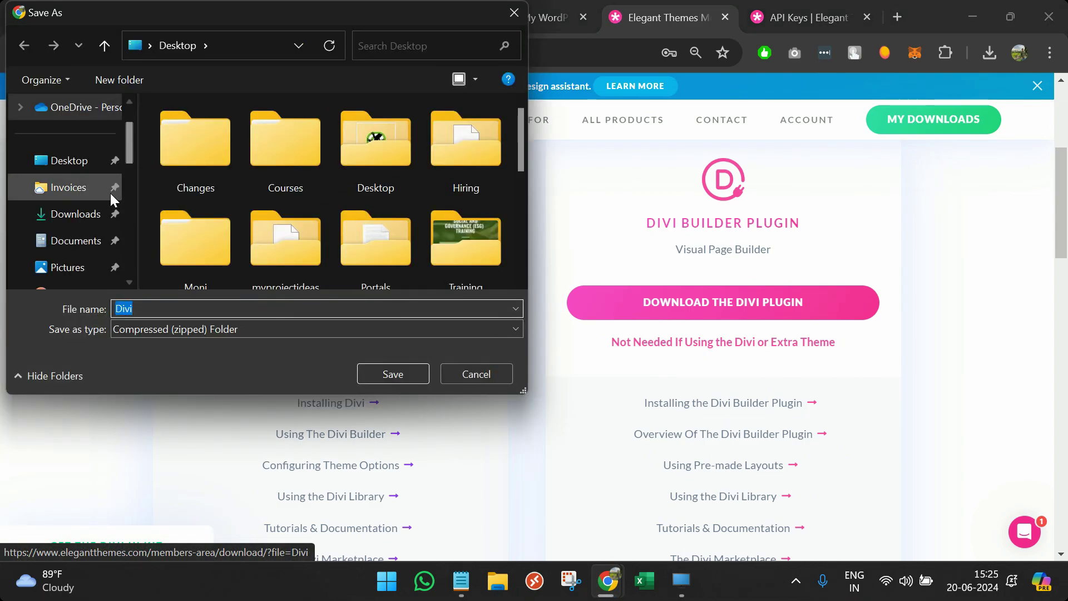
click(388, 374)
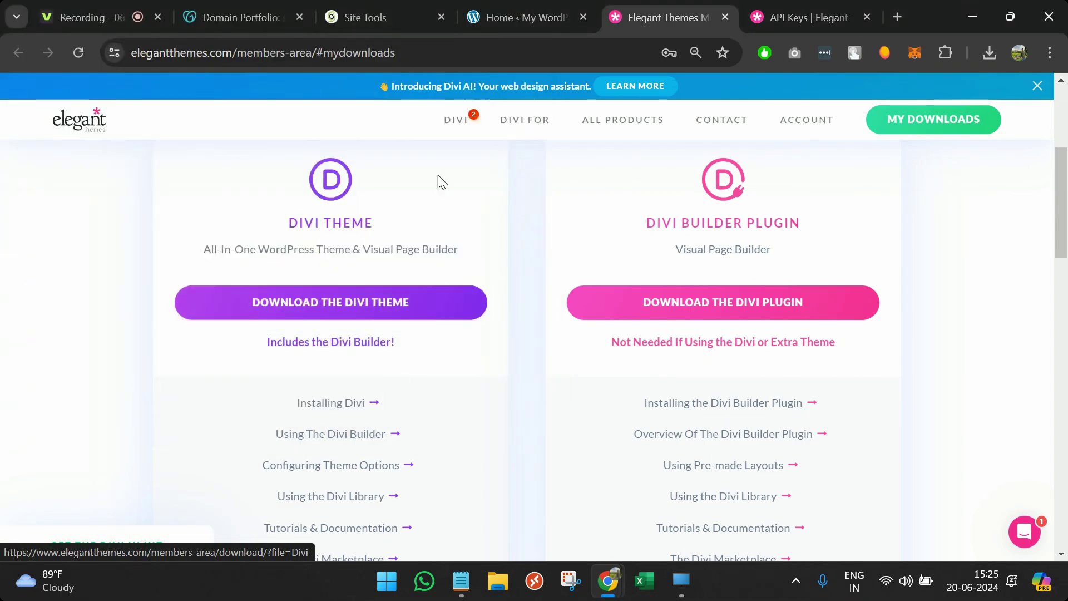
click(541, 7)
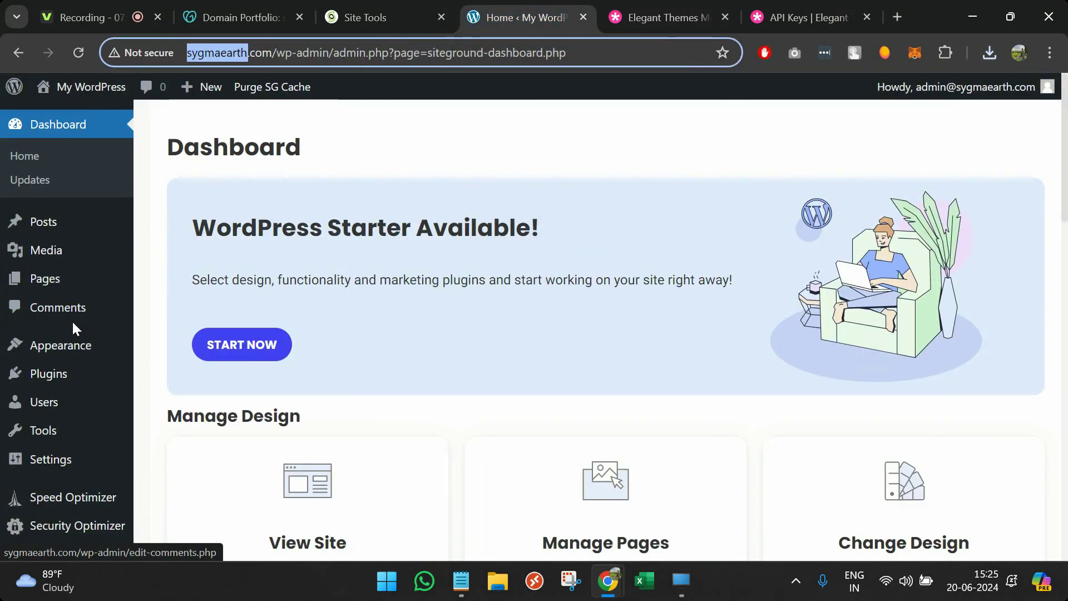
Go to Appearance > Themes > Add New Theme and reveal the Upload Theme option.
mouse_move(69, 388)
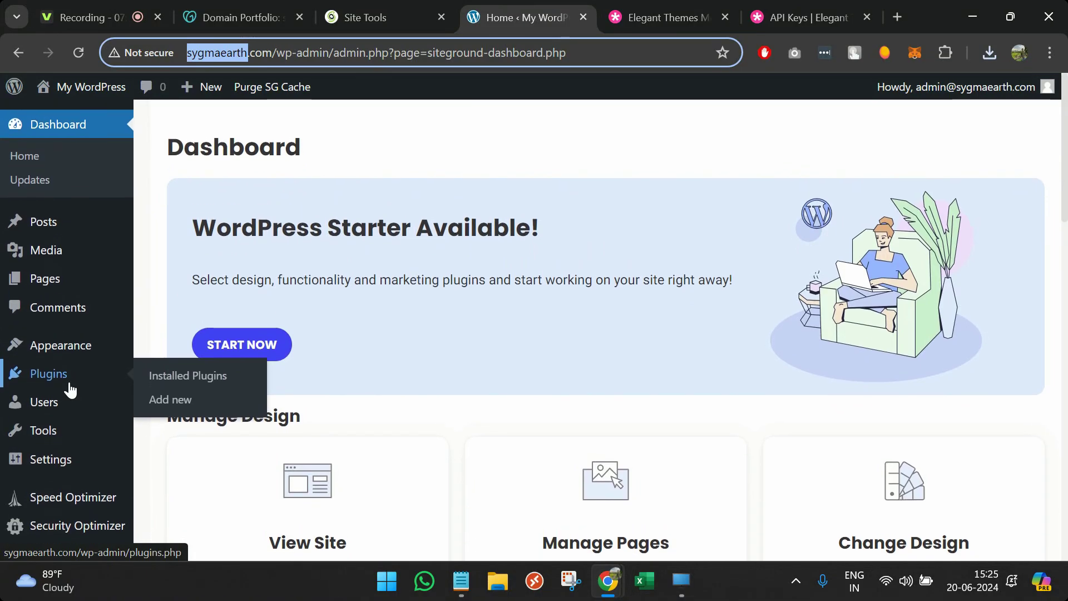
mouse_move(64, 459)
scroll(64, 459, down, 2)
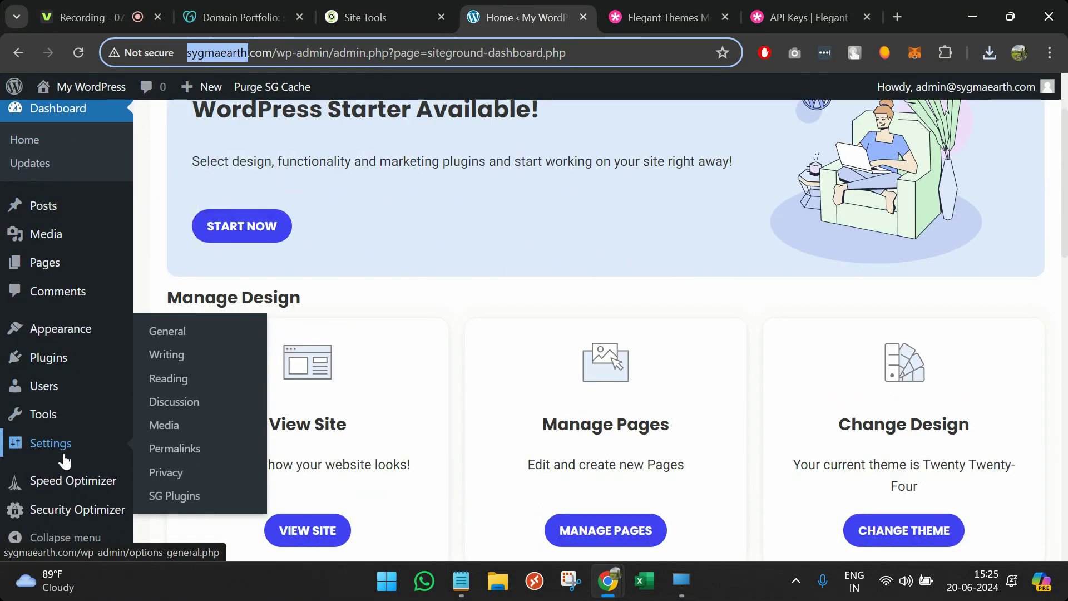
scroll(65, 460, up, 1)
mouse_move(67, 362)
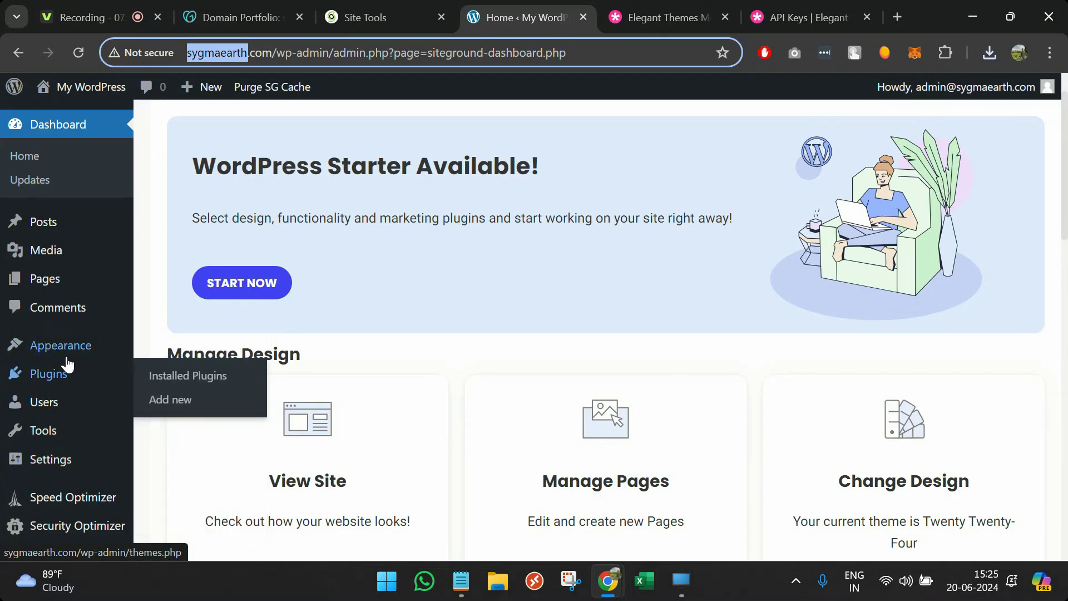
click(194, 351)
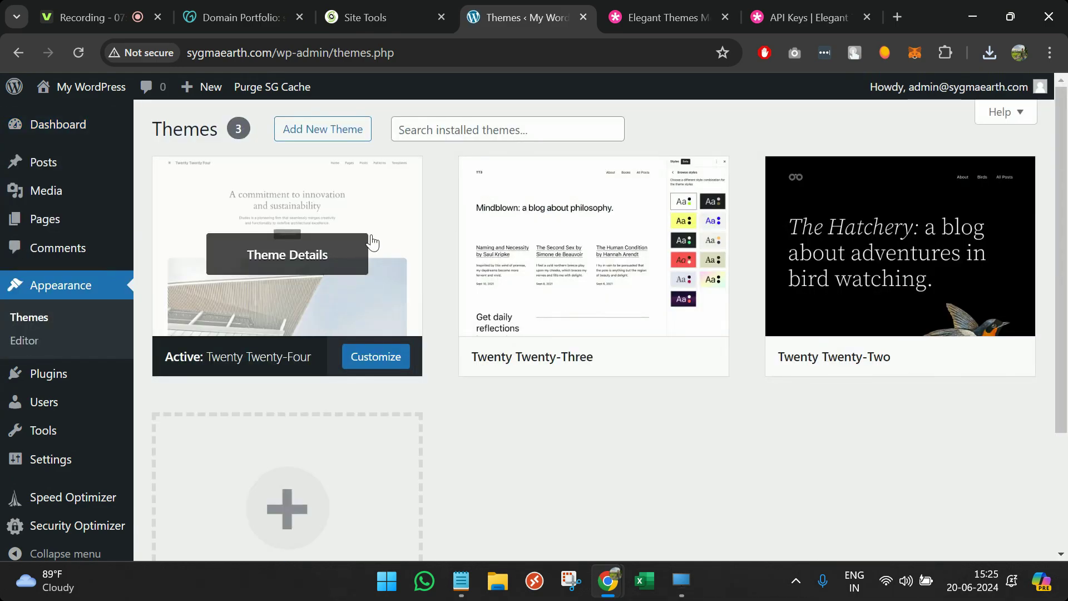
click(348, 134)
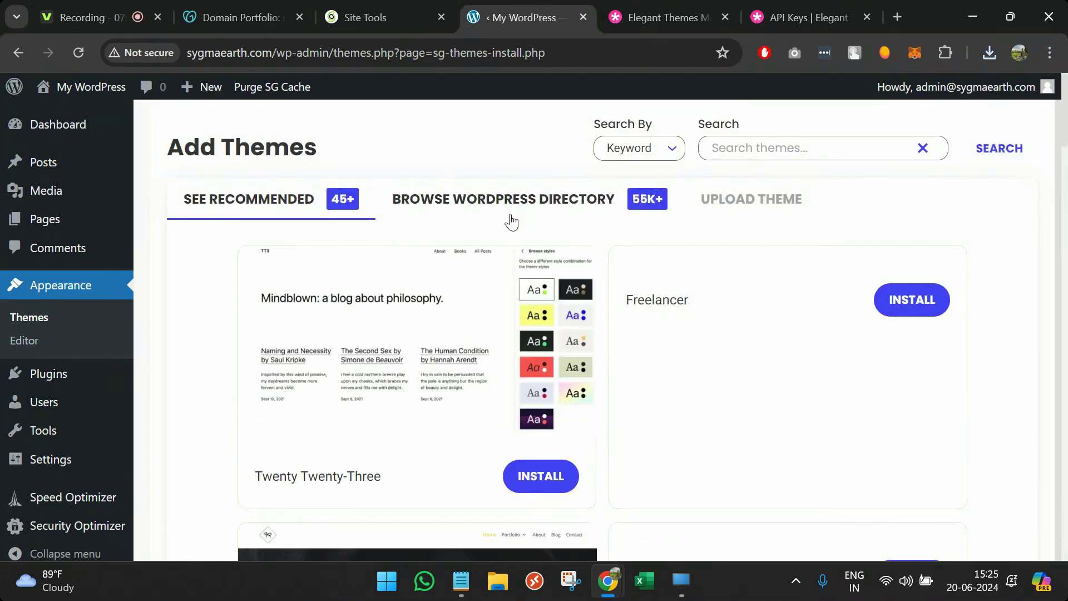
click(765, 198)
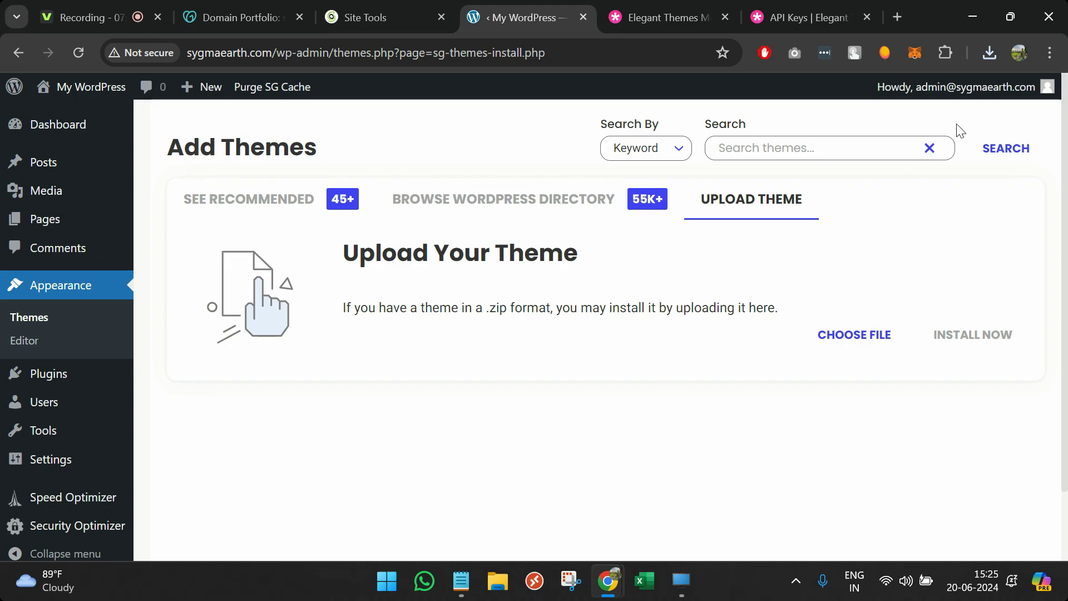
Choose Divi.zip from the Desktop as the theme file.
click(867, 332)
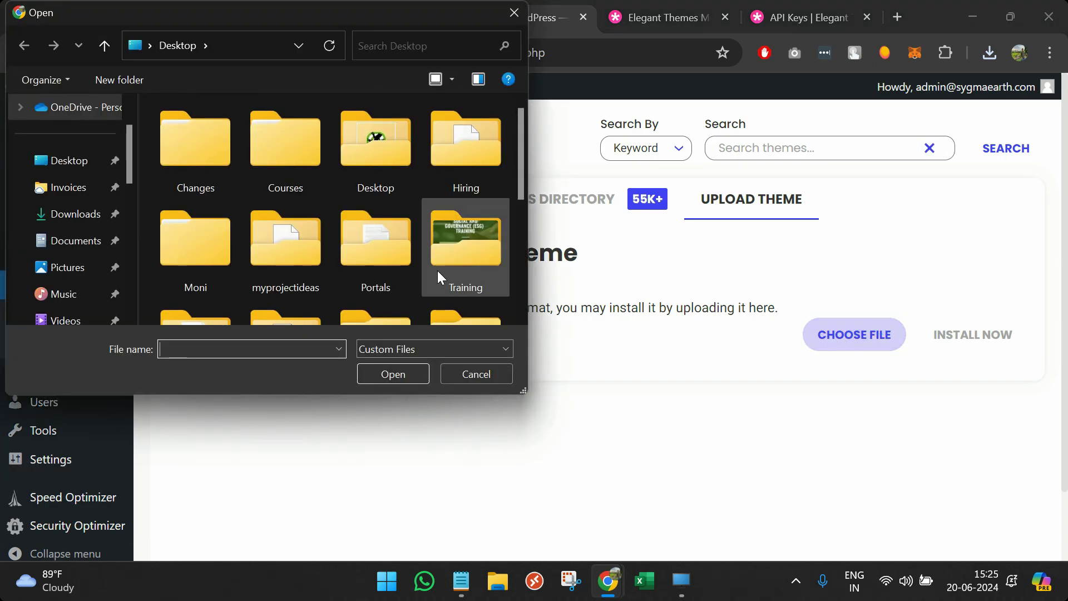
click(83, 165)
scroll(316, 252, down, 5)
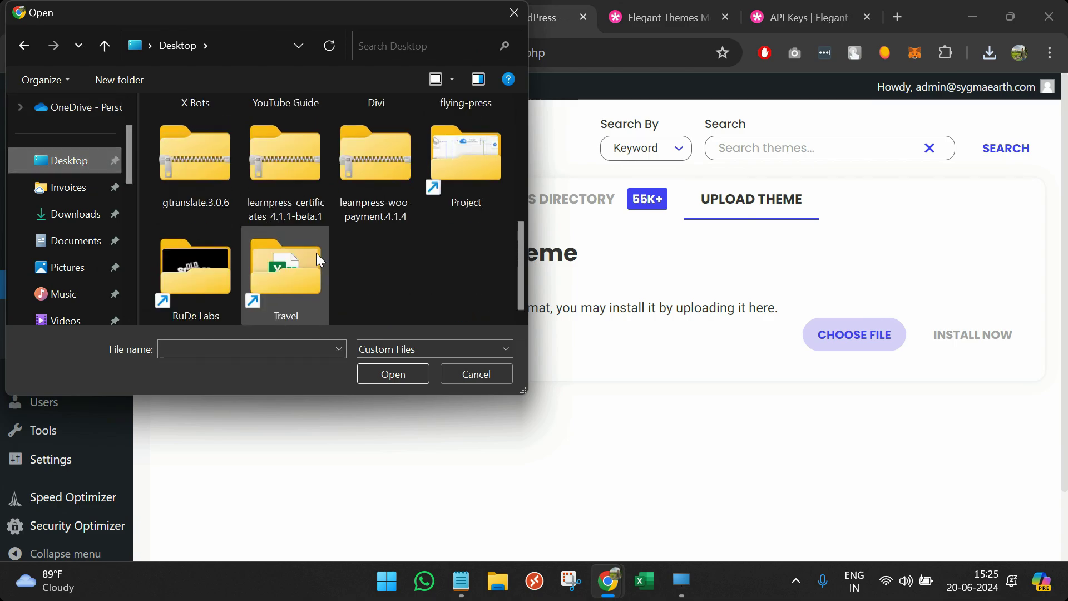
scroll(268, 212, up, 2)
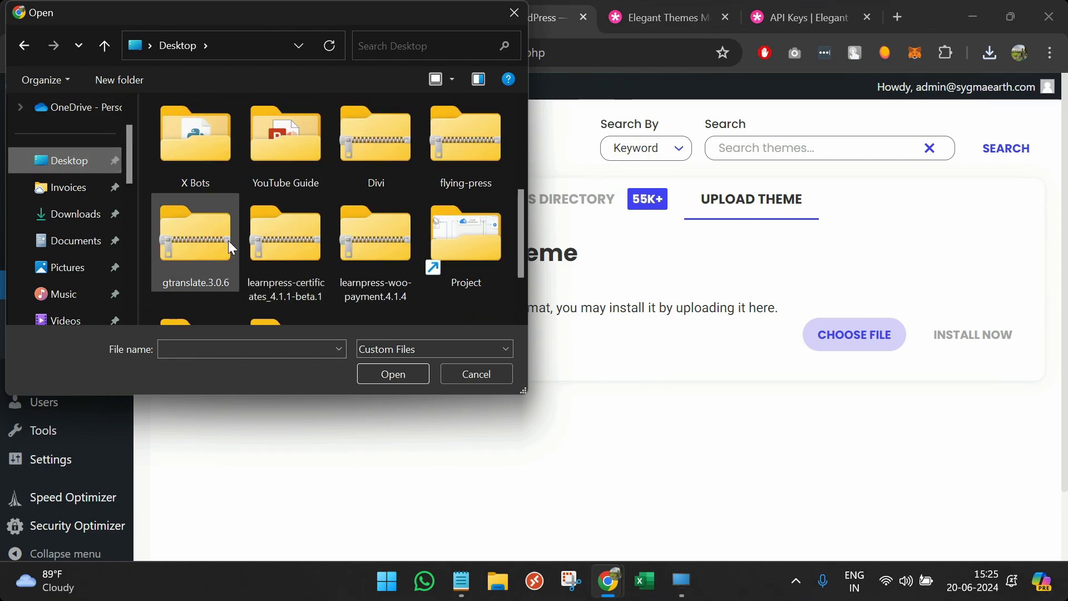
double_click(389, 154)
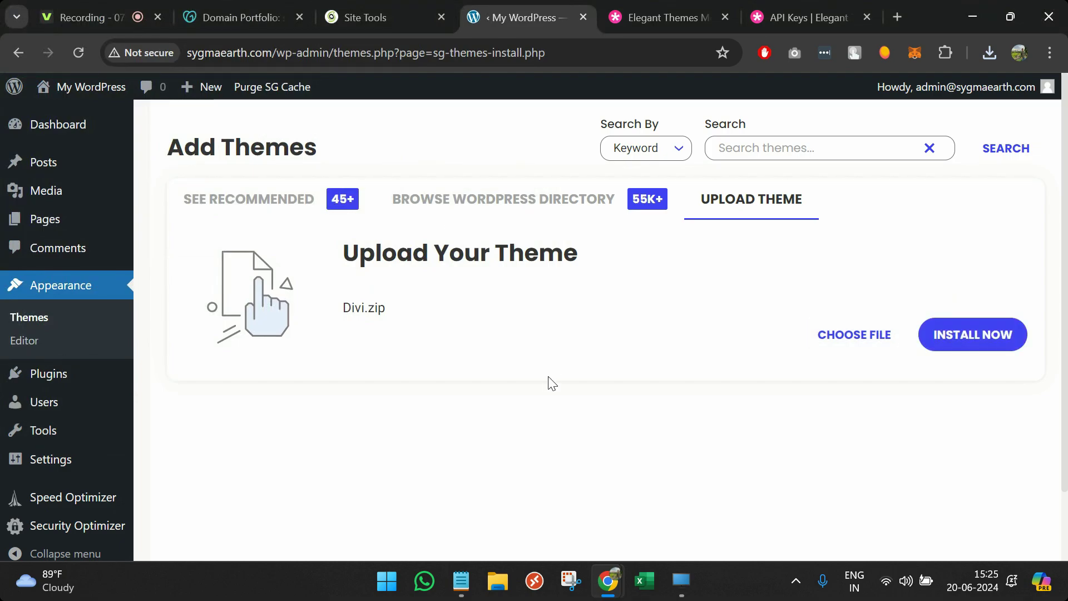
Install the uploaded Divi.zip and activate Divi as the site's theme.
click(952, 339)
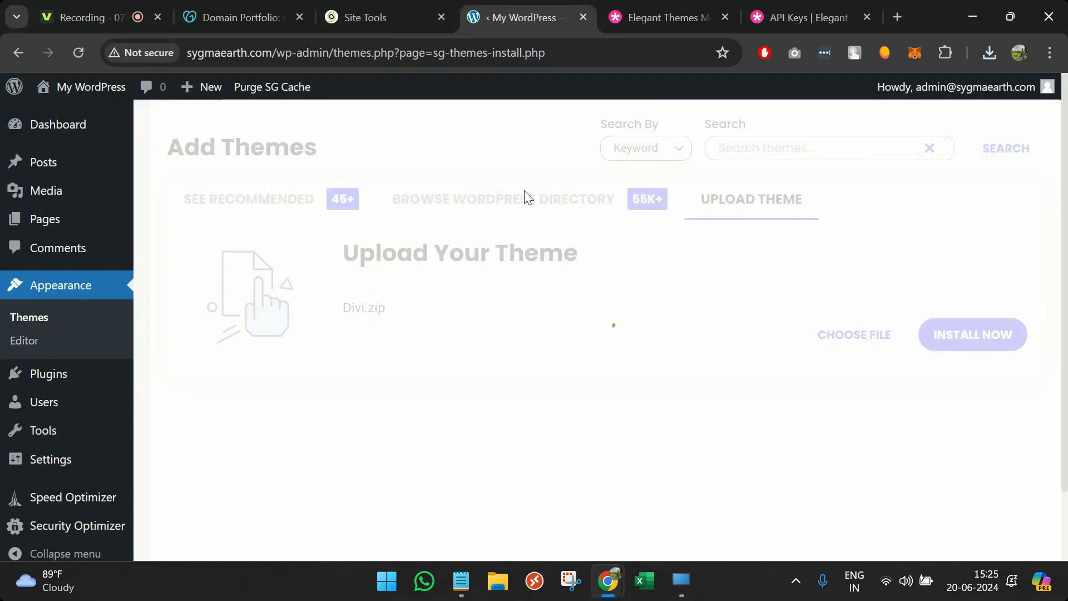
click(270, 6)
click(338, 6)
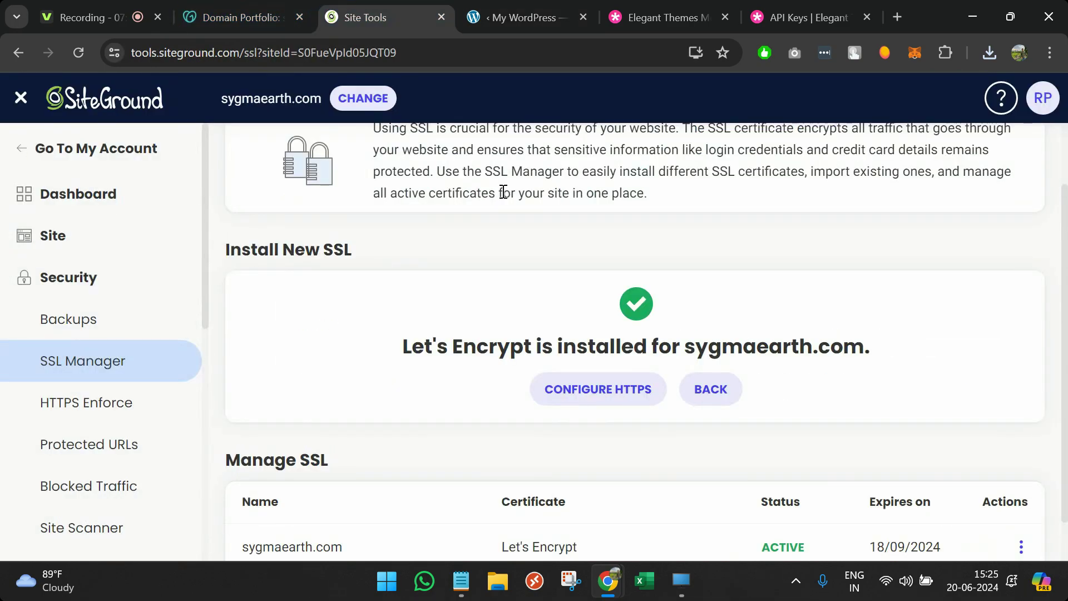
scroll(500, 199, down, 1)
scroll(503, 191, up, 2)
click(520, 12)
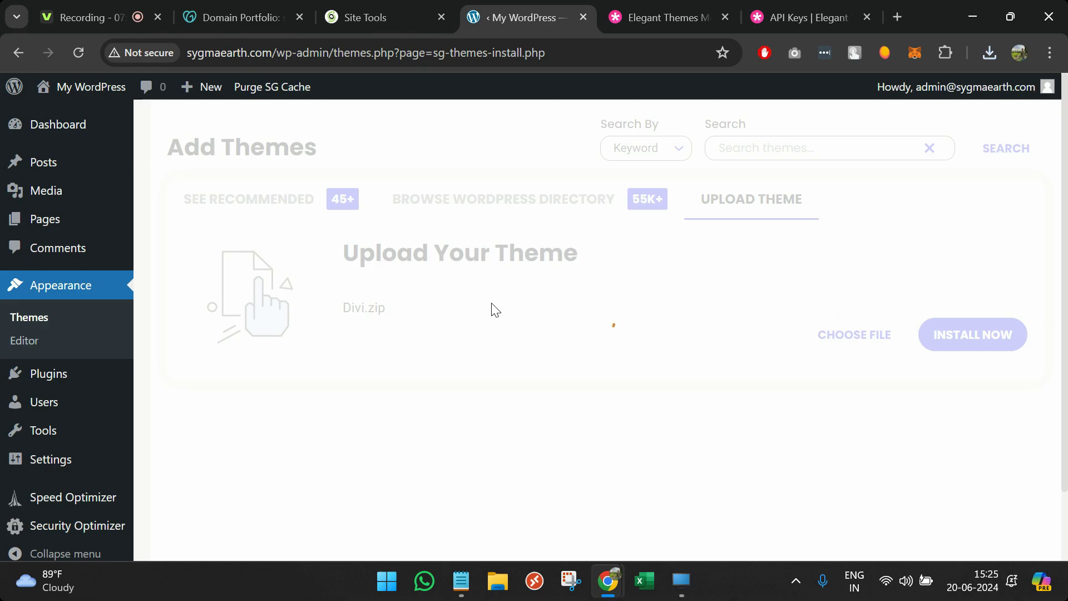
click(505, 429)
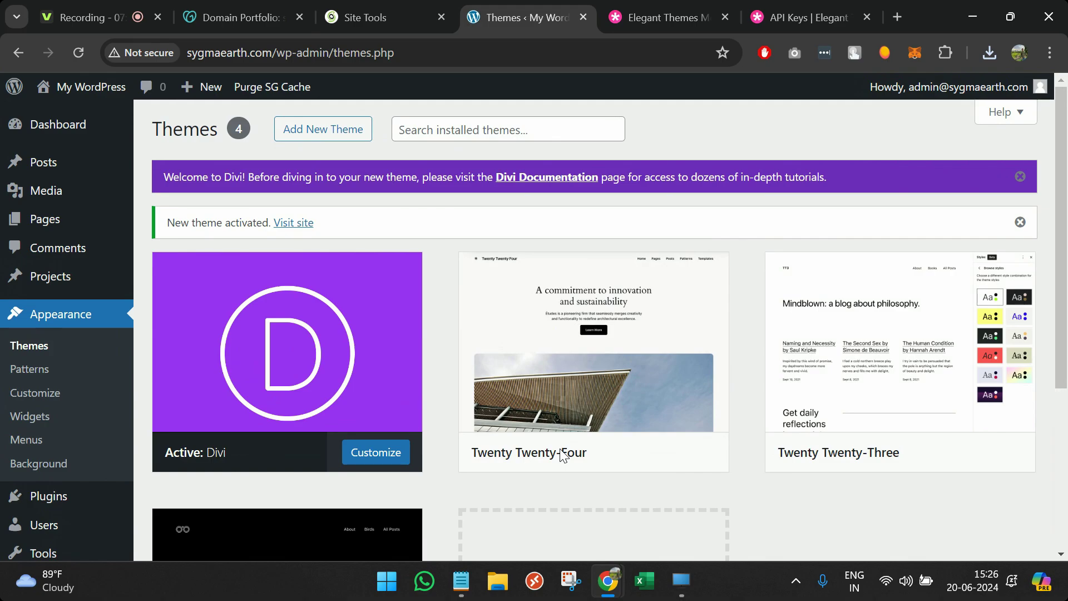
scroll(560, 451, down, 4)
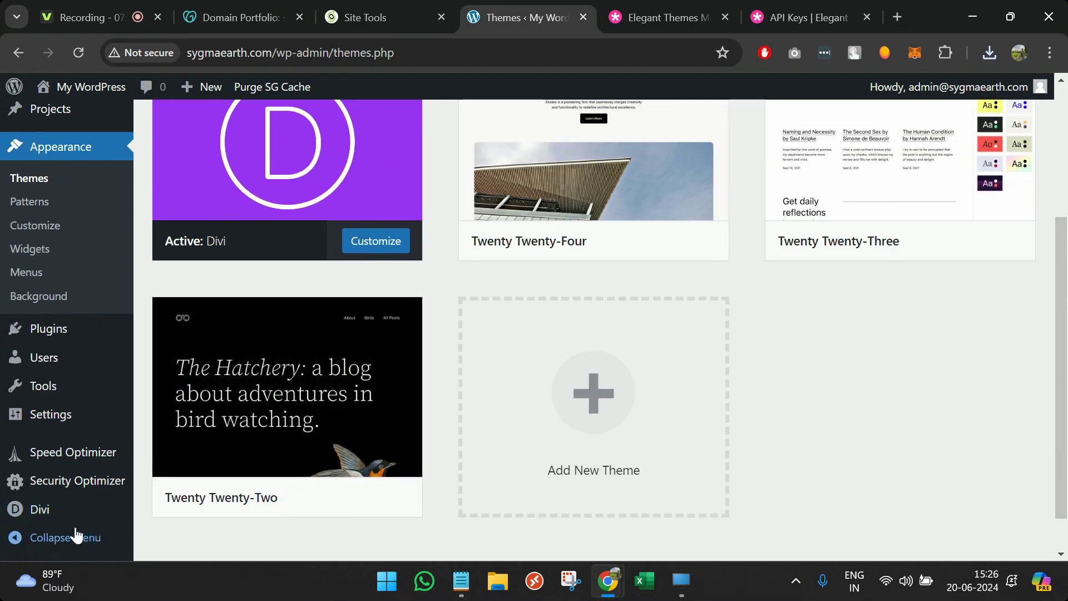
Open Divi Theme Options on the Updates tab.
mouse_move(64, 510)
click(192, 393)
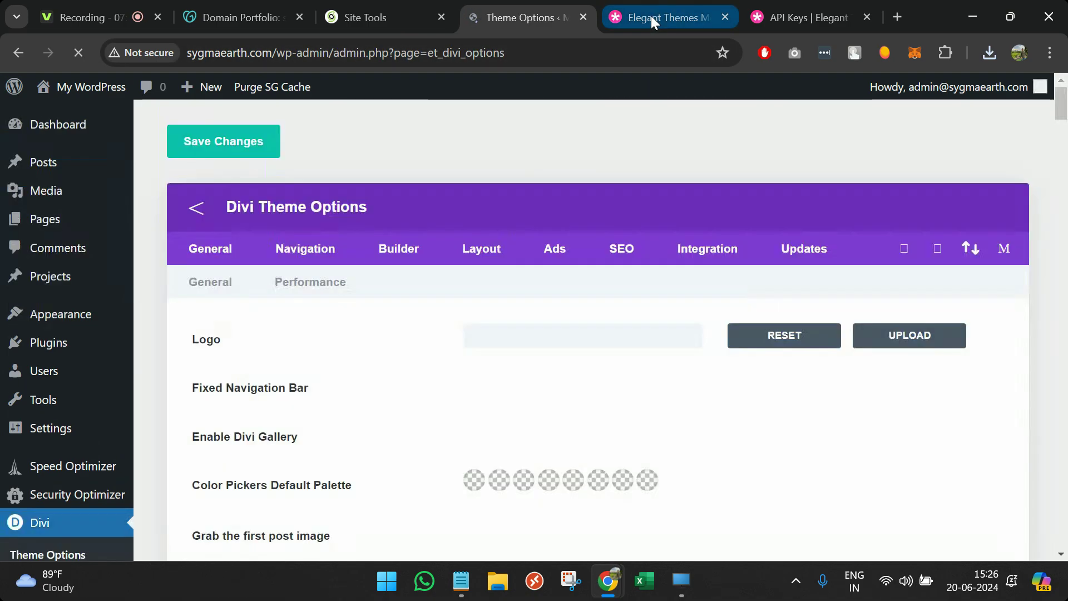
click(775, 257)
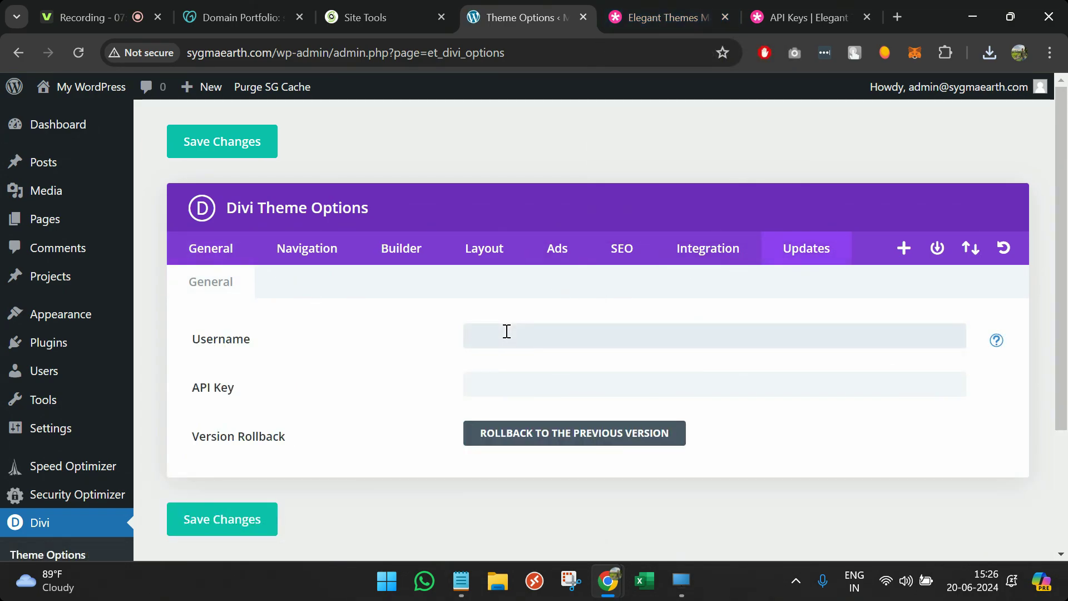
click(504, 387)
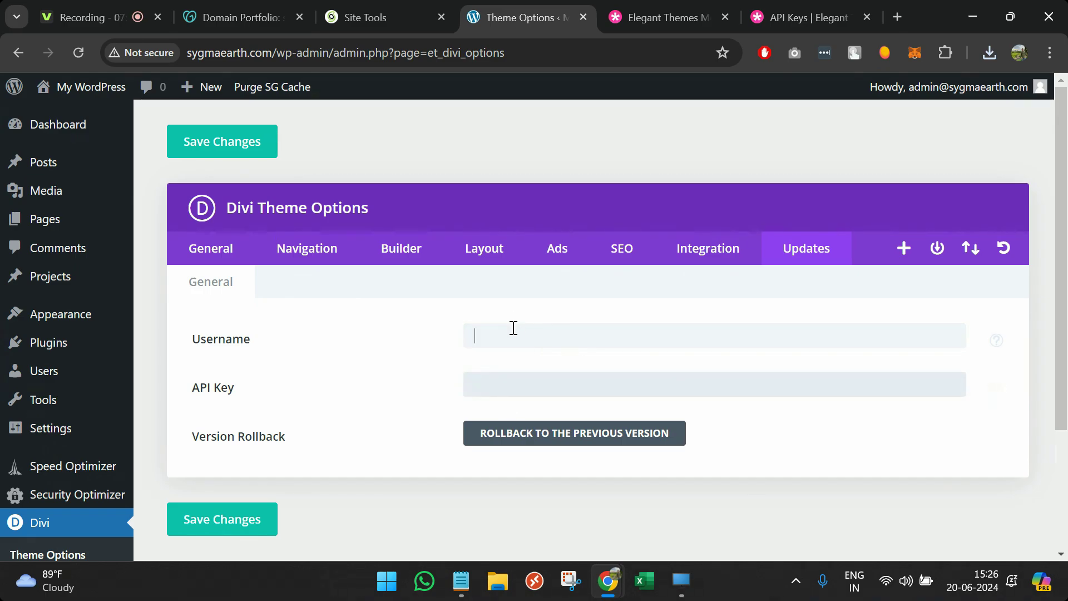
Enter the copied API key and the Elegant Themes username, then save the Updates settings.
click(684, 5)
click(761, 2)
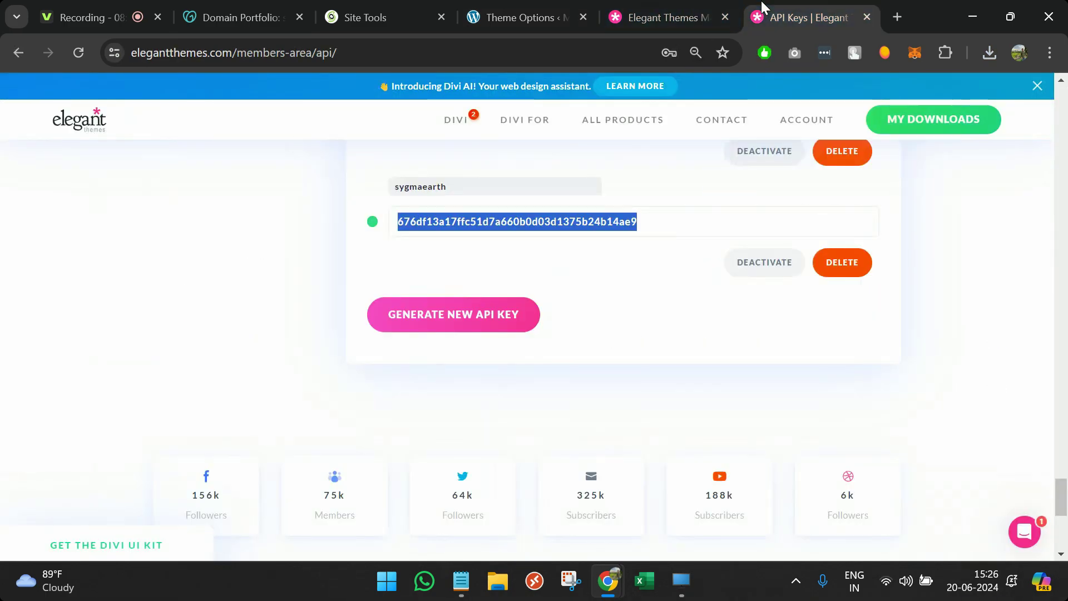
click(663, 226)
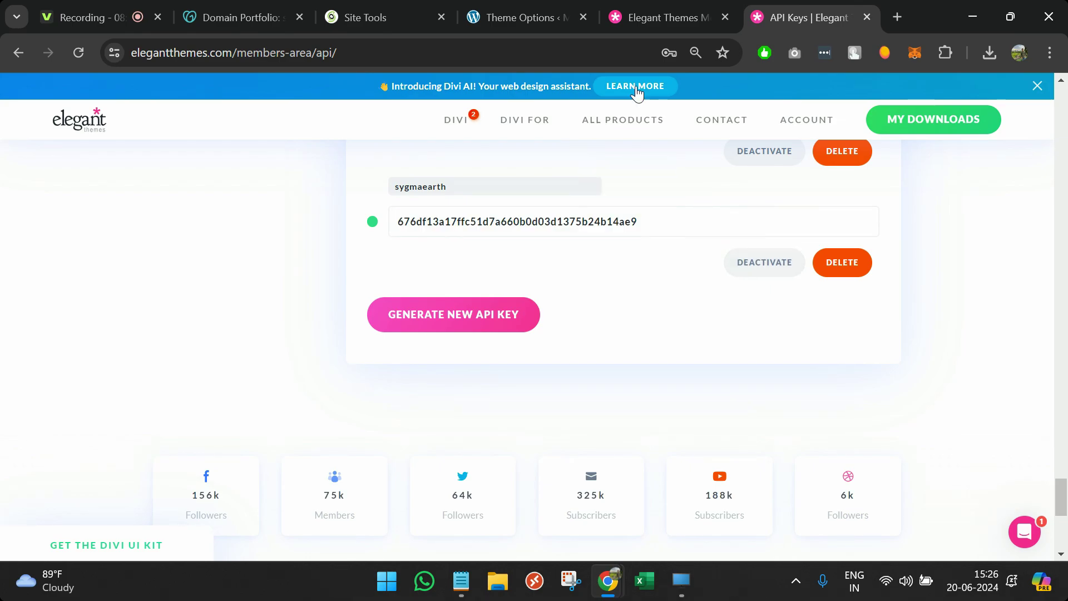
click(572, 22)
key(ctrl+v)
click(551, 336)
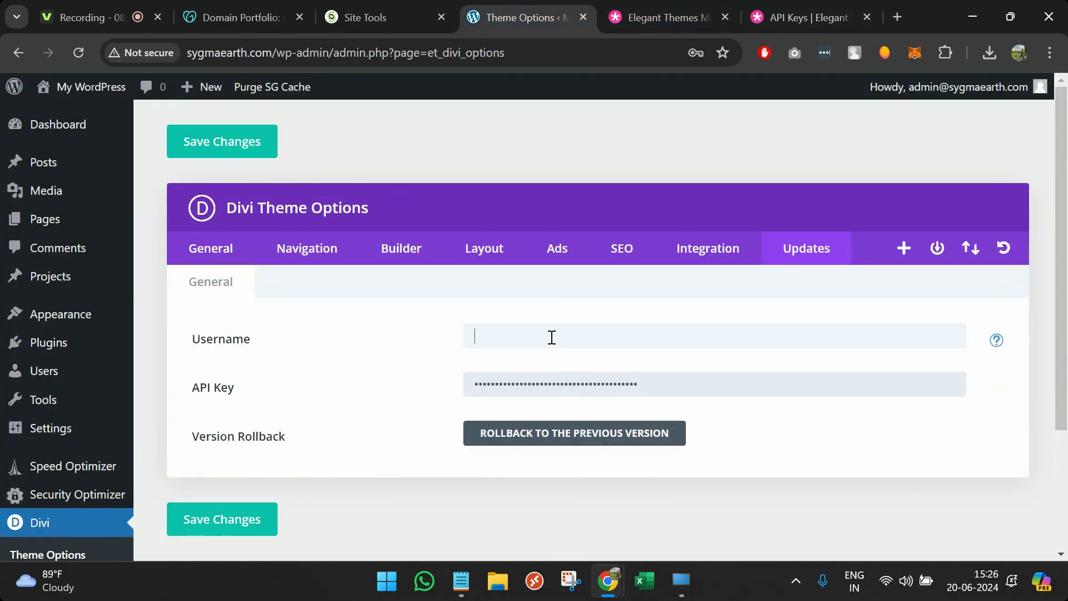
text(sy)
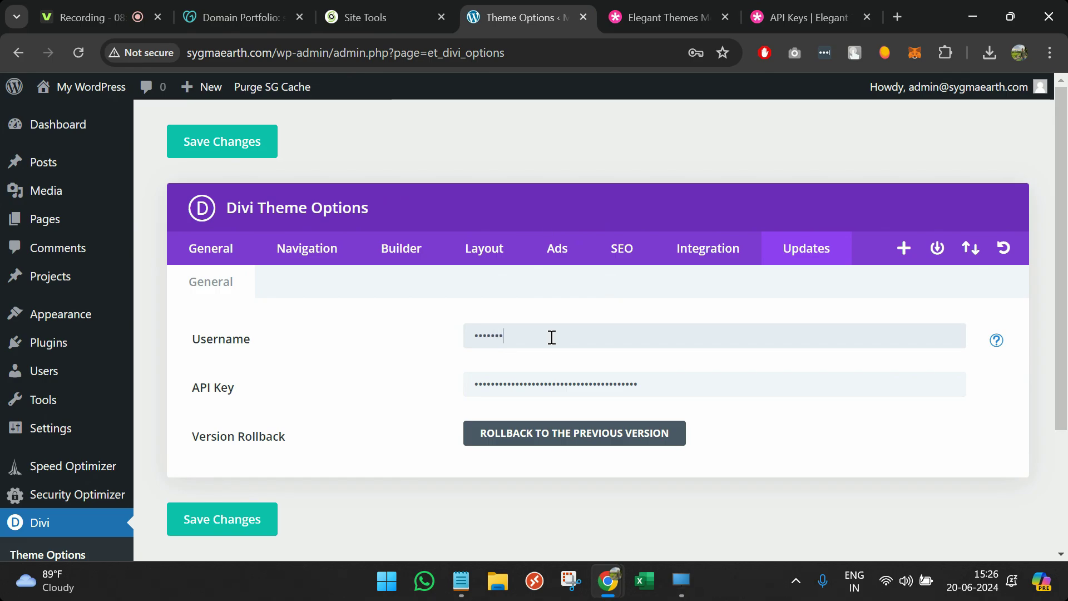
click(250, 525)
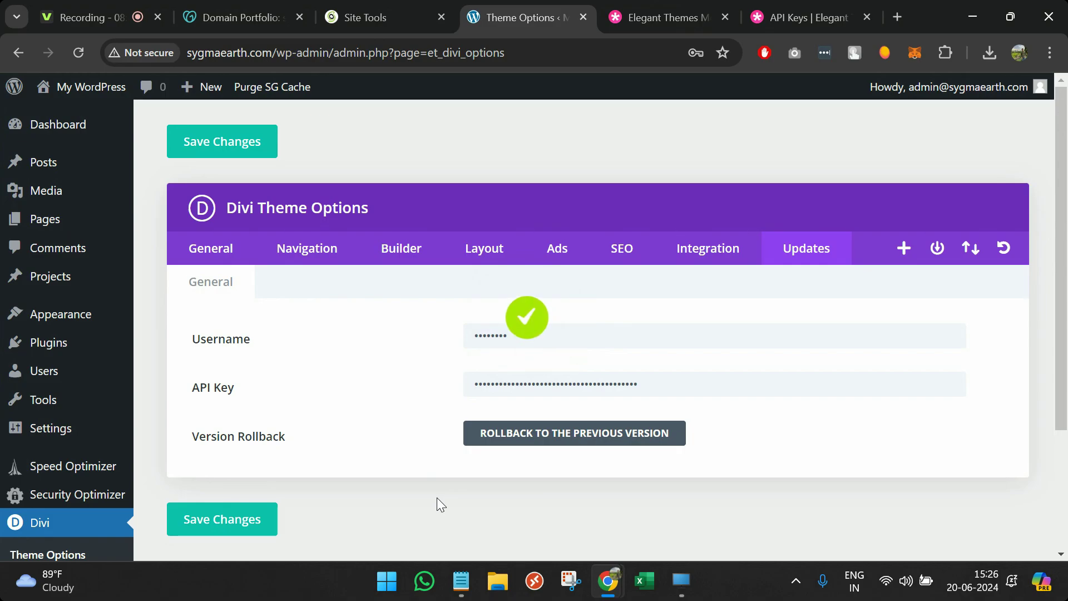
Recheck the API keys page, then open the live site via Visit Site in a new tab.
double_click(223, 341)
click(841, 8)
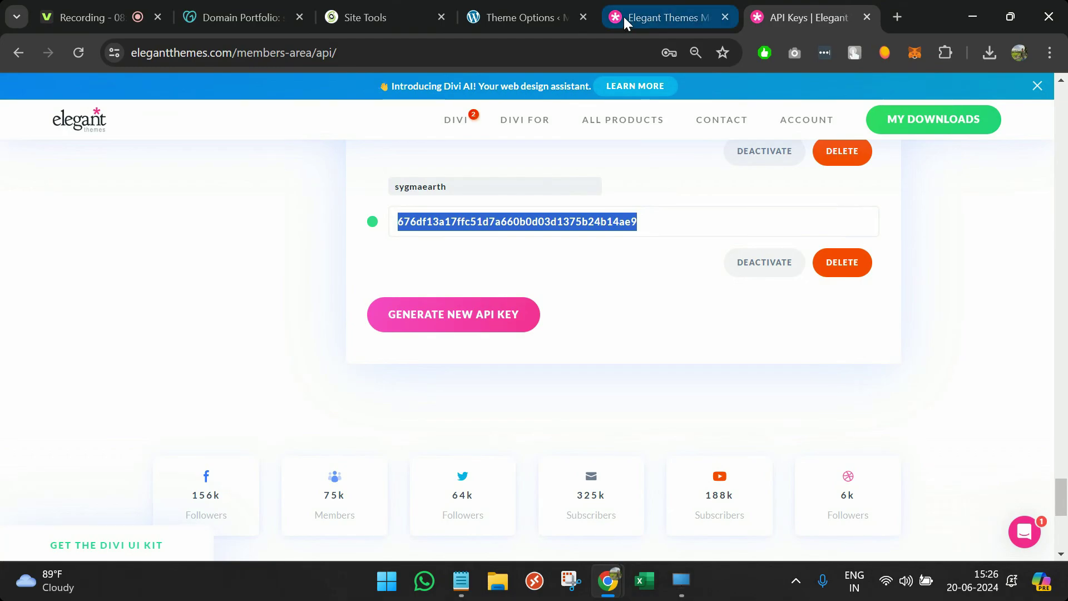
click(556, 10)
click(342, 484)
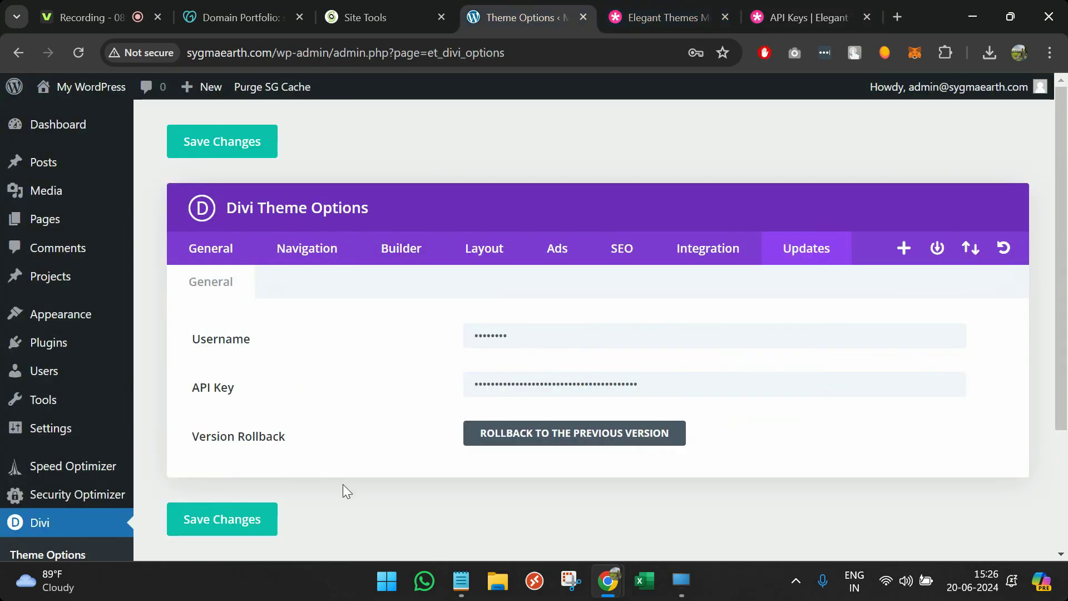
mouse_move(77, 99)
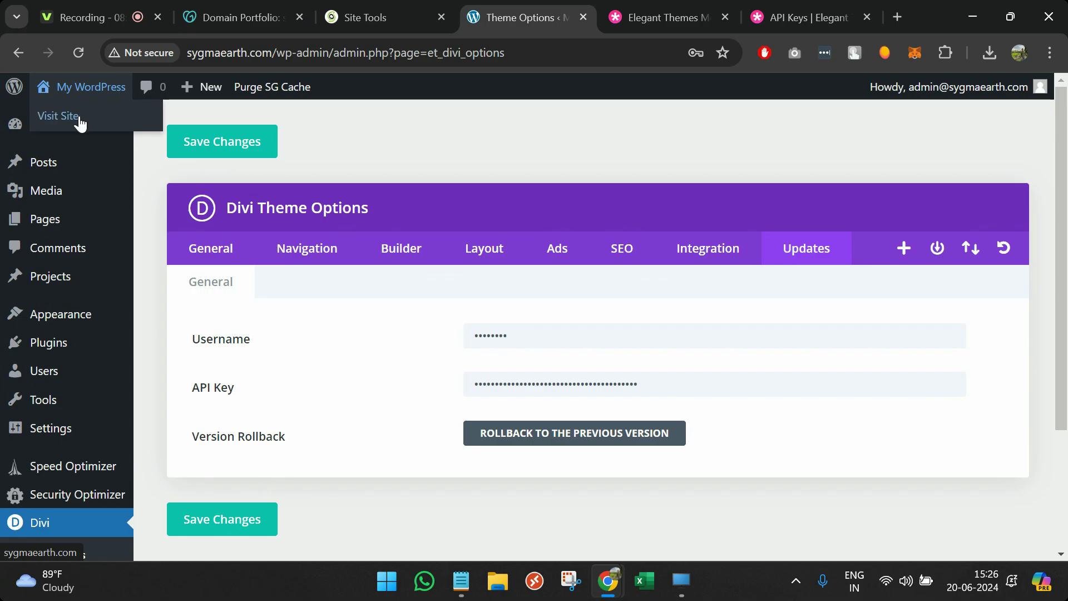
middle_click(80, 118)
View the Divi-styled live front page showing No Results Found.
click(547, 8)
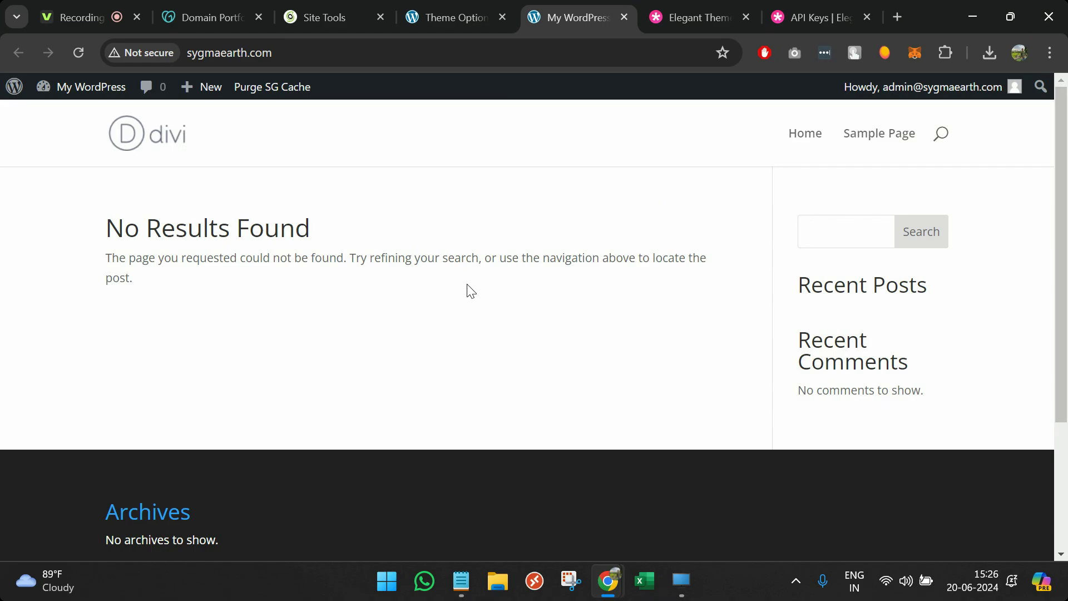
scroll(471, 291, down, 3)
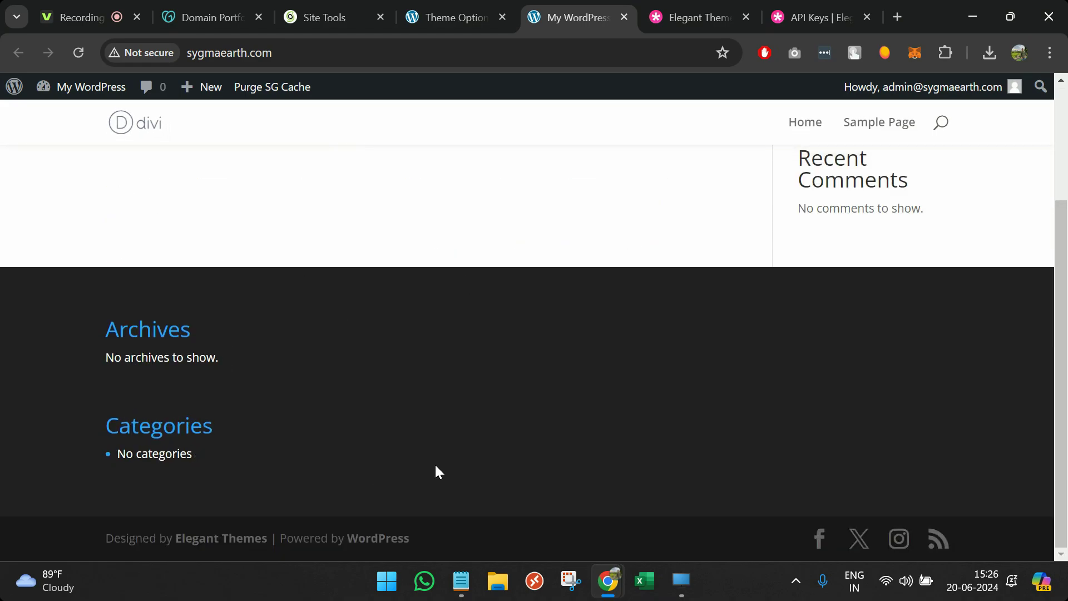
scroll(497, 382, up, 4)
click(492, 6)
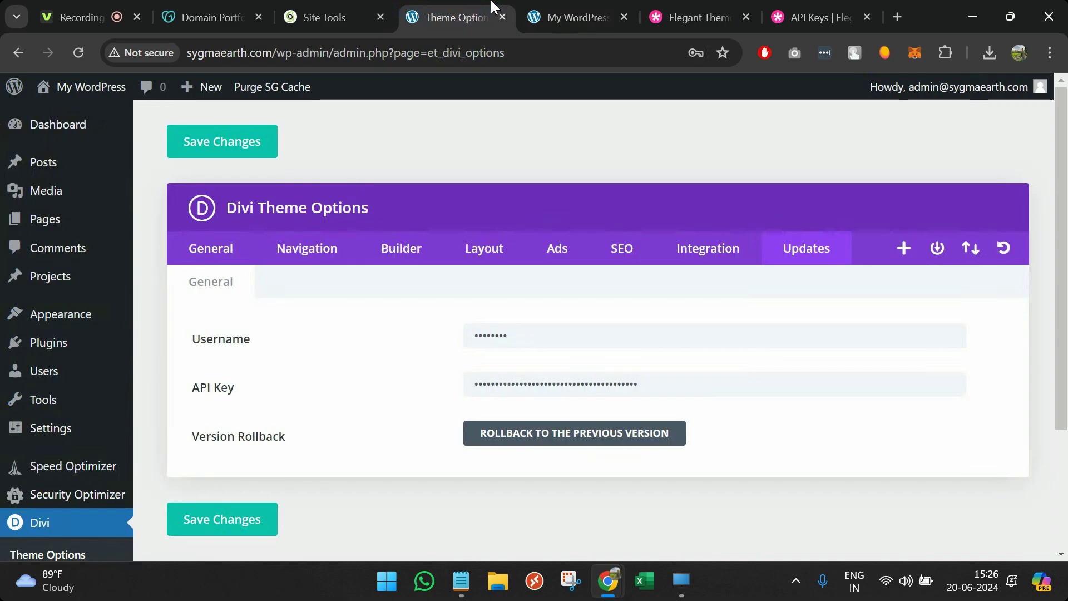
click(528, 8)
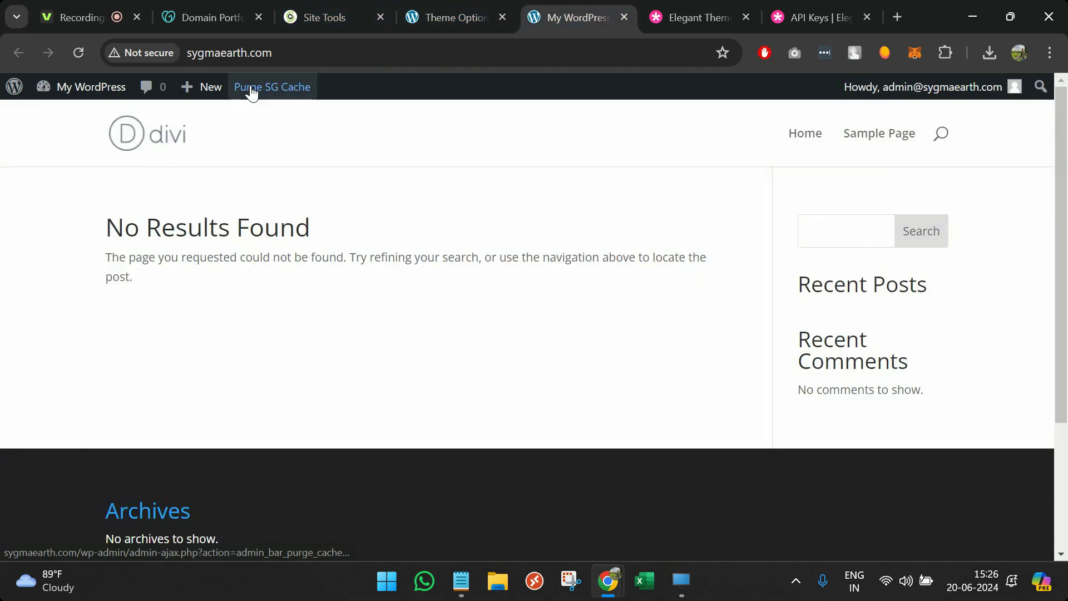
Turn on HTTPS Enforce for sygmaearth.com under Security and dismiss the success message.
click(319, 1)
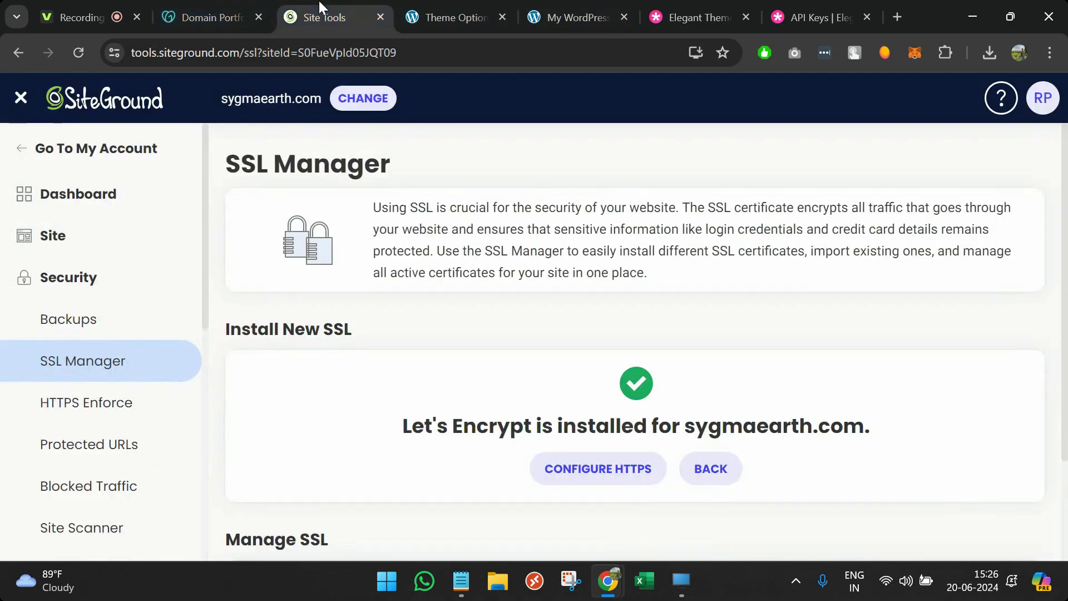
click(111, 405)
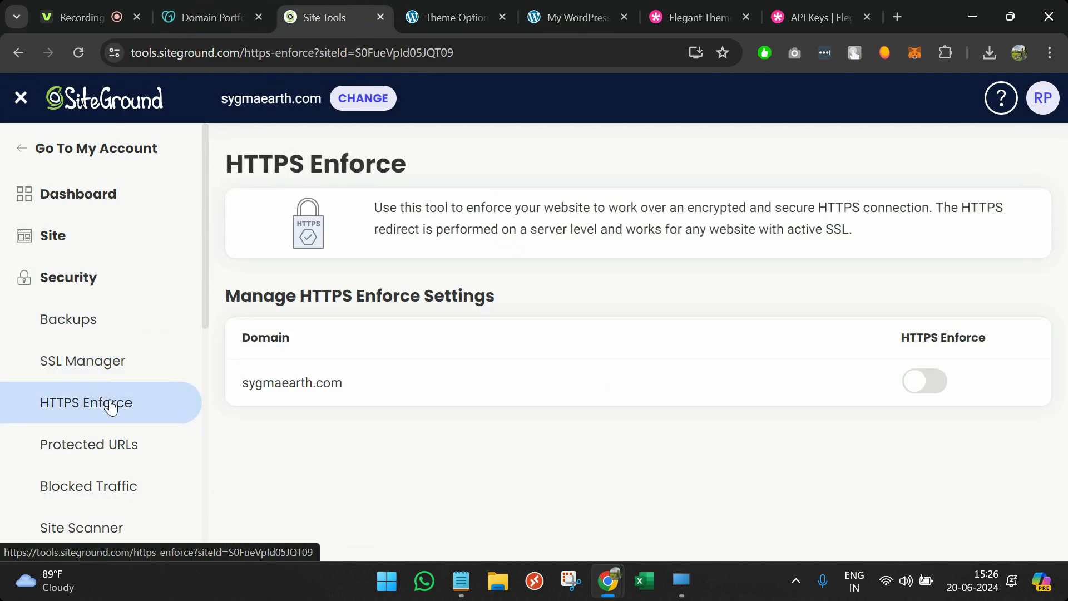
click(924, 381)
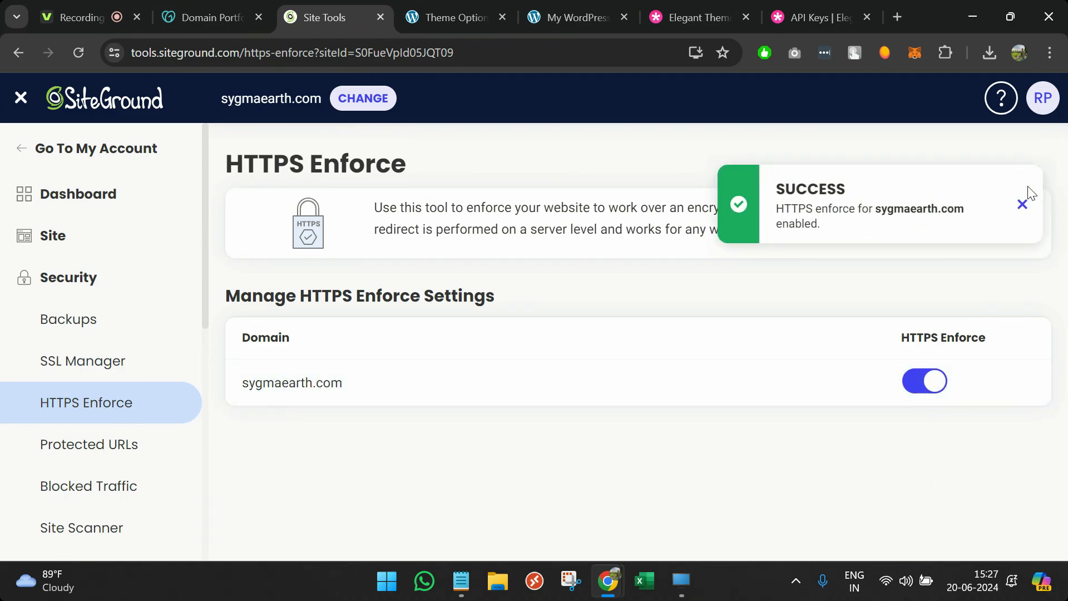
click(1024, 205)
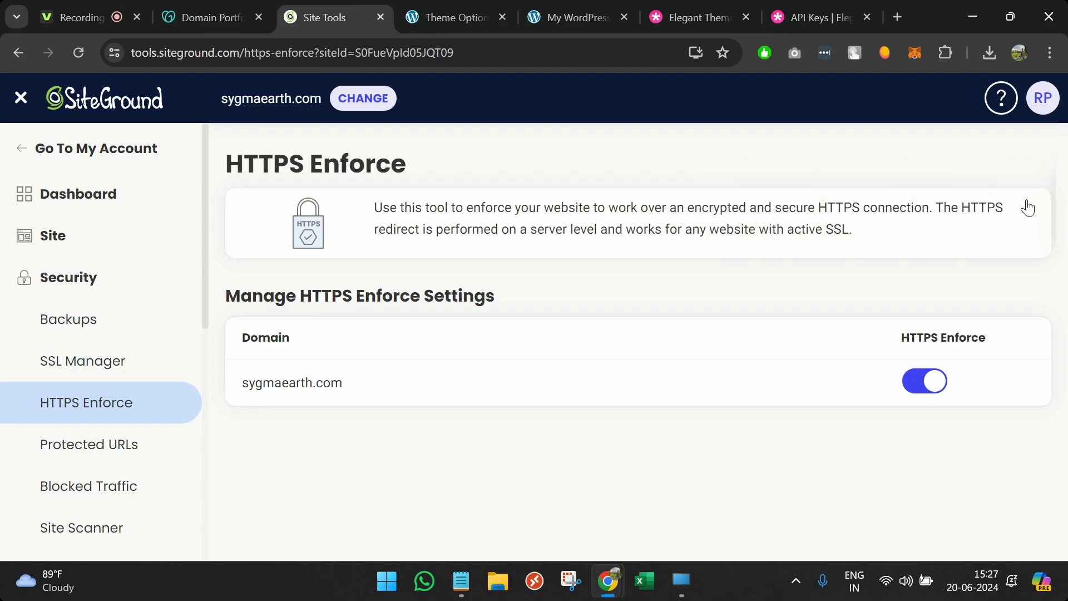
Reload sygmaearth.com and confirm in the site-info panel that the certificate is valid.
click(547, 16)
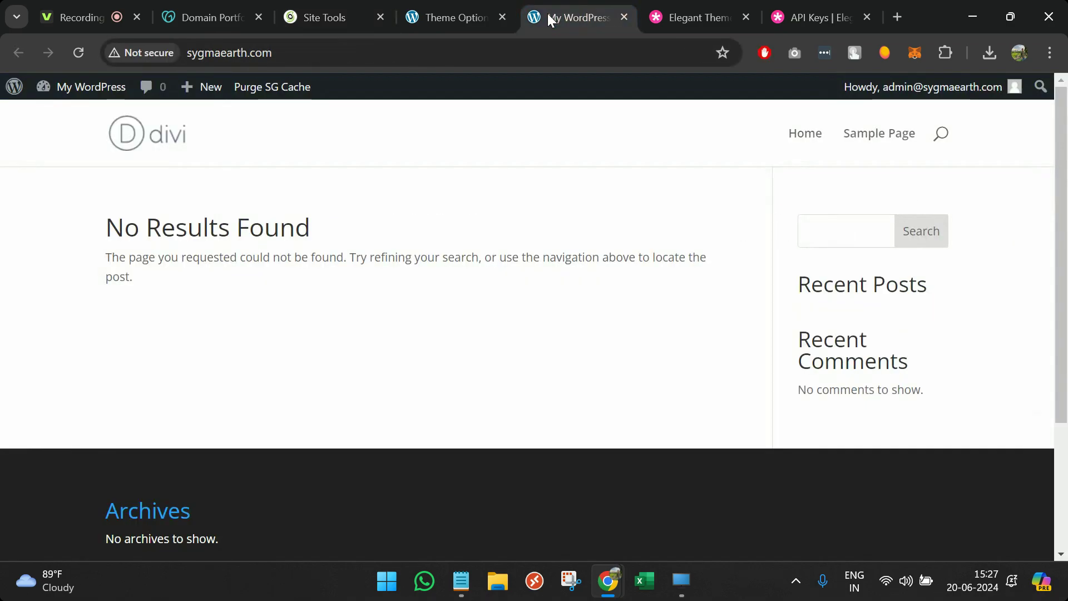
click(546, 47)
key(Return)
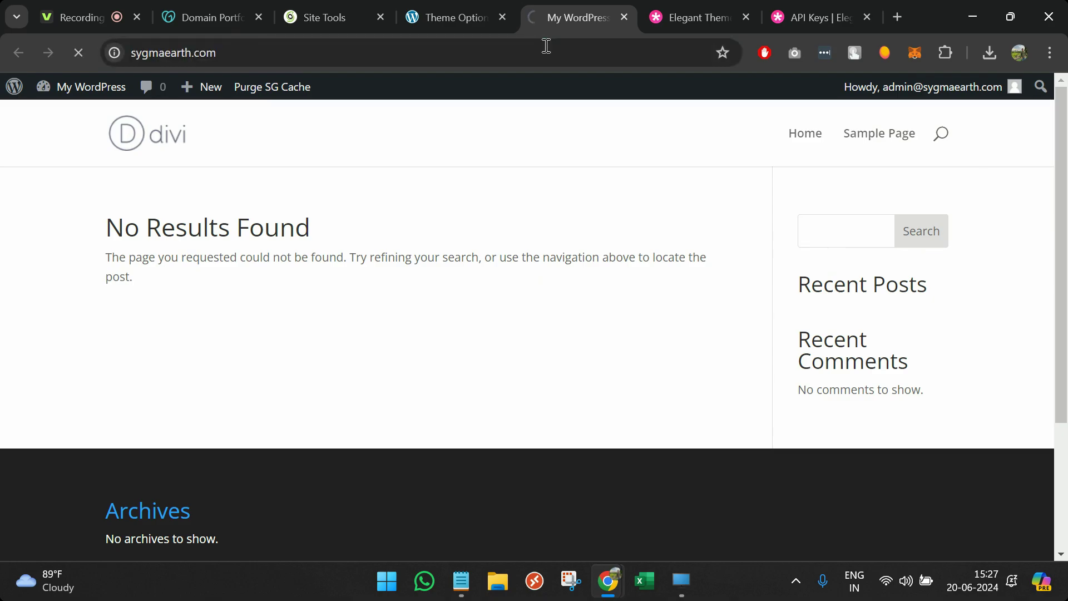
click(114, 52)
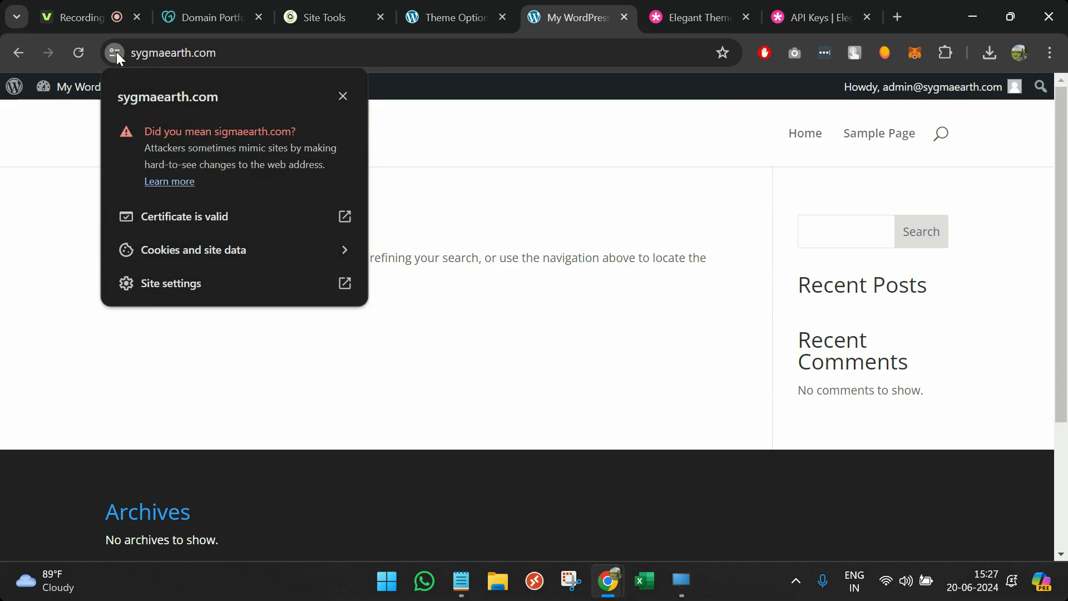
click(337, 98)
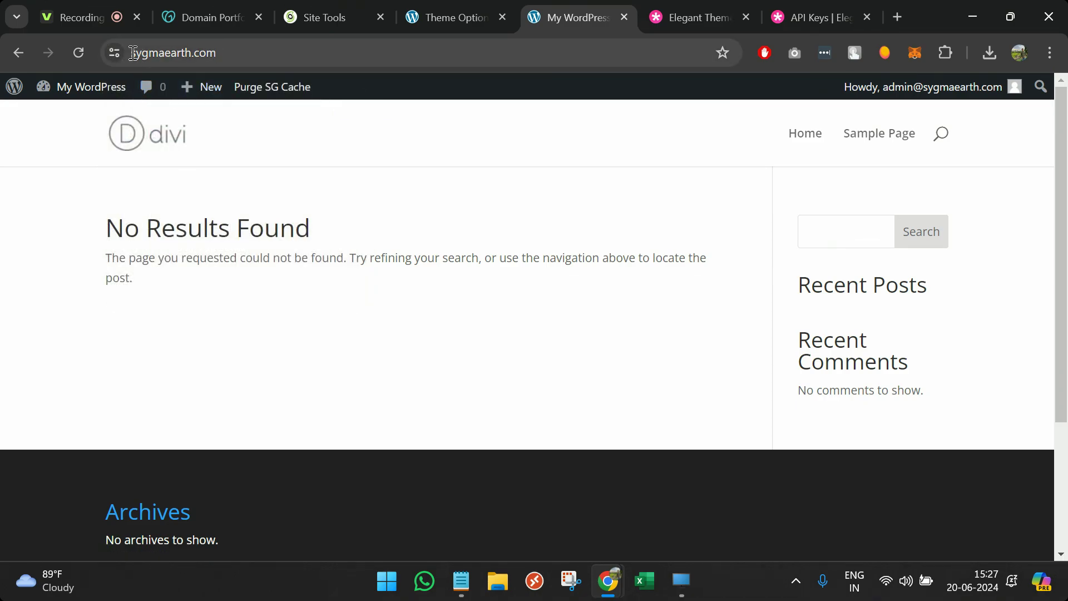
click(124, 52)
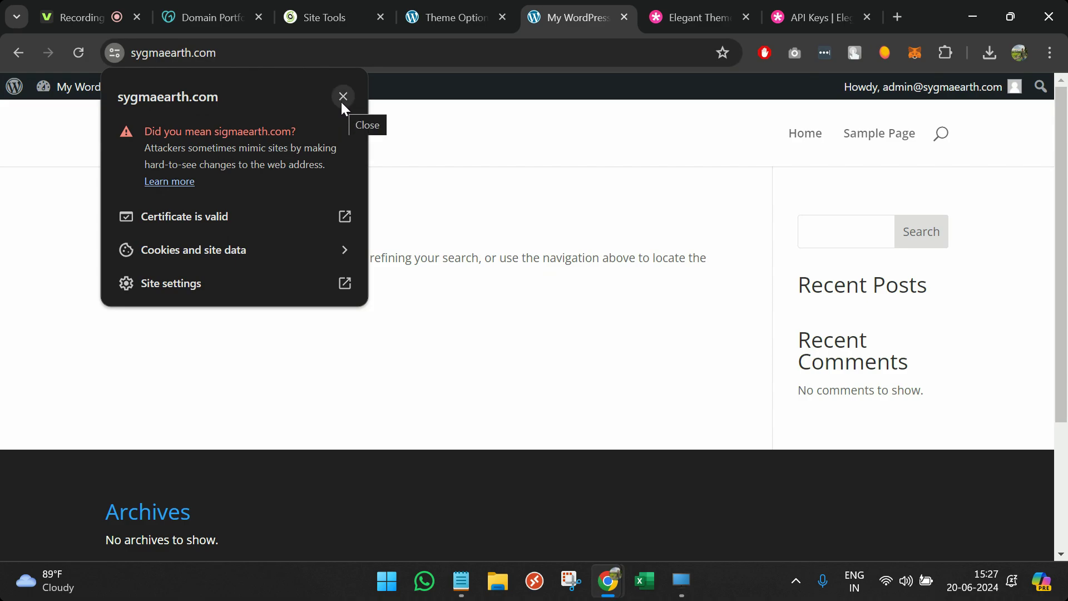
click(343, 97)
click(467, 16)
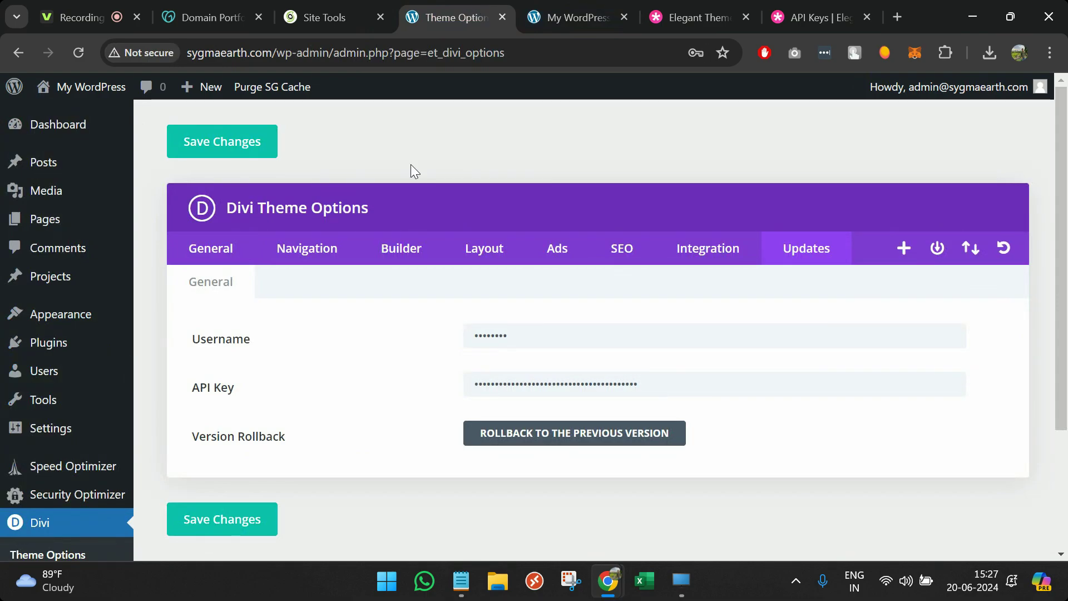
Reload Theme Options, sign back in with the admin password, and dismiss the save-password prompt.
key(F5)
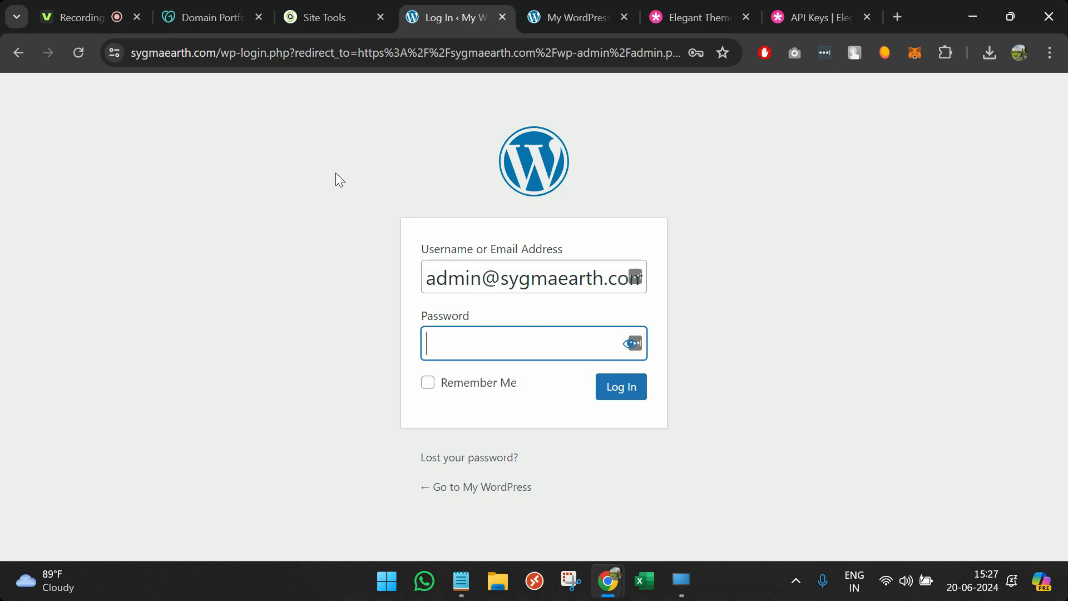
text(•)
click(600, 397)
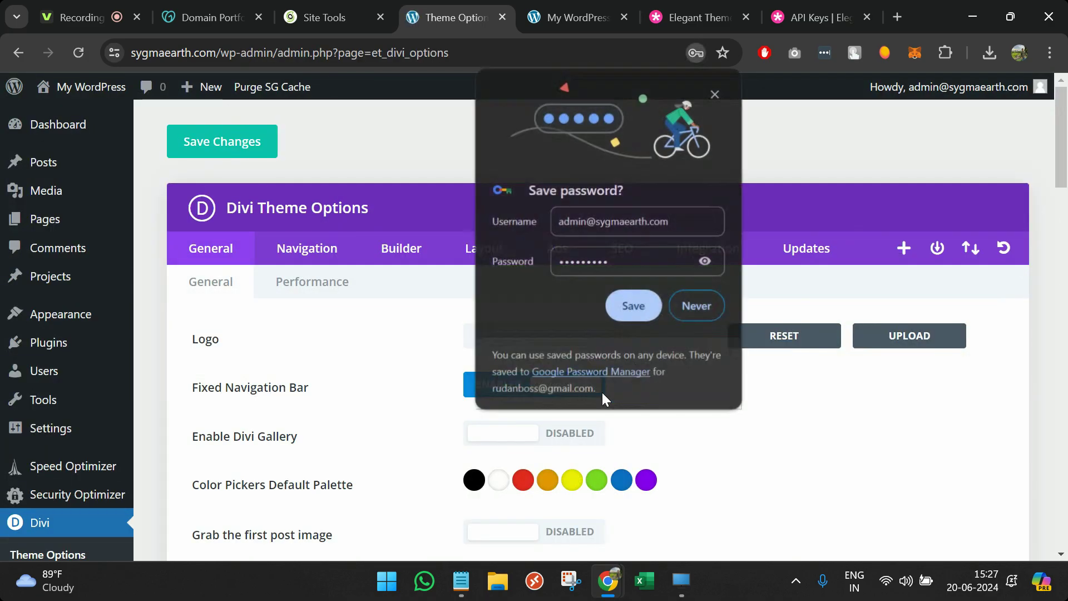
click(714, 95)
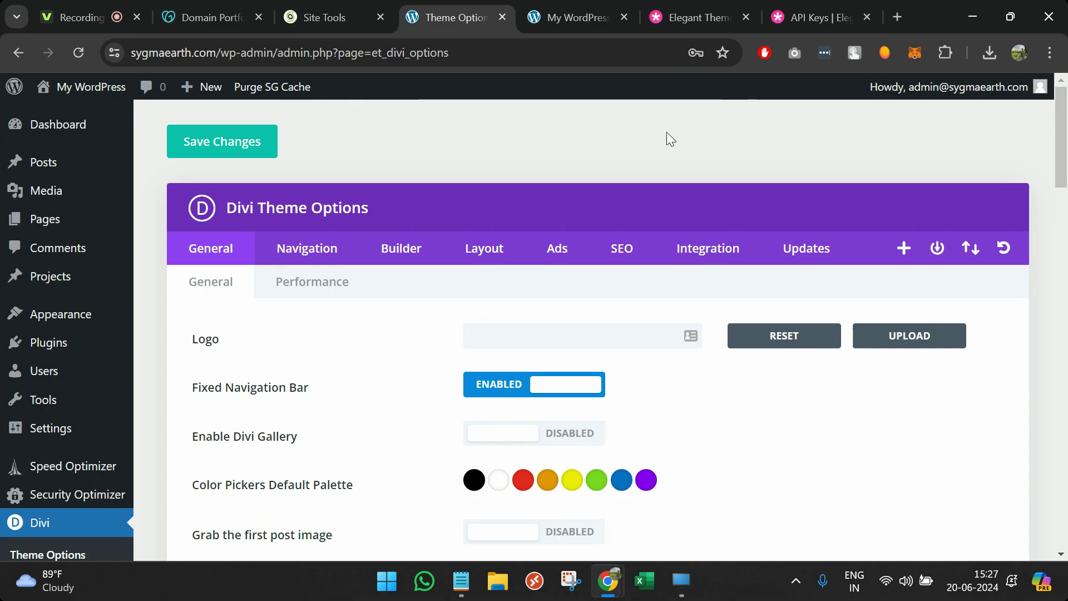
Go from the Elegant Themes members area to the Divi Theme & Page Builder product page.
click(586, 14)
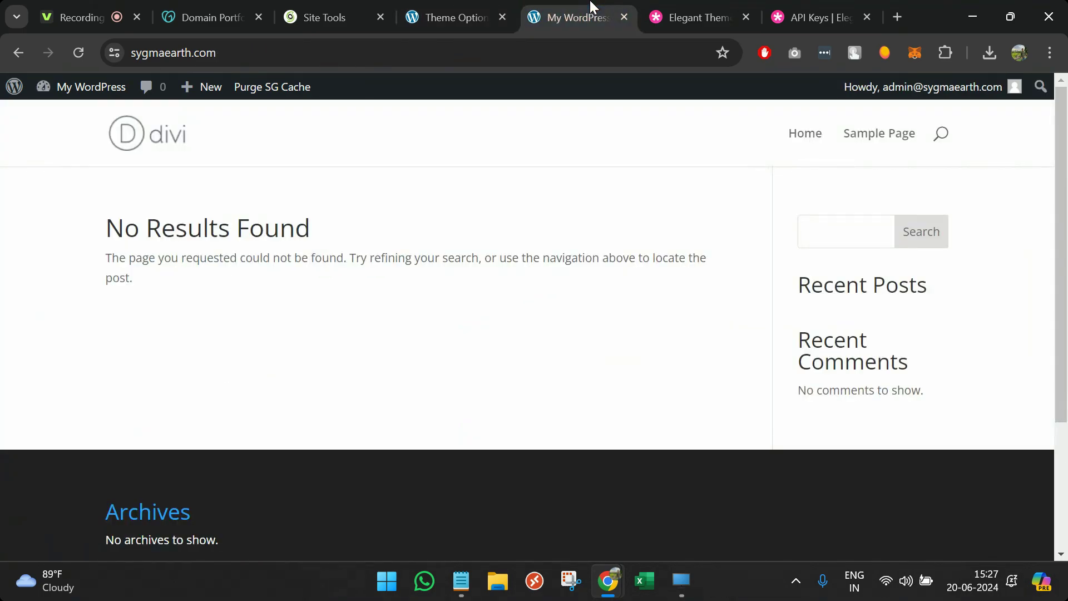
click(449, 8)
click(797, 5)
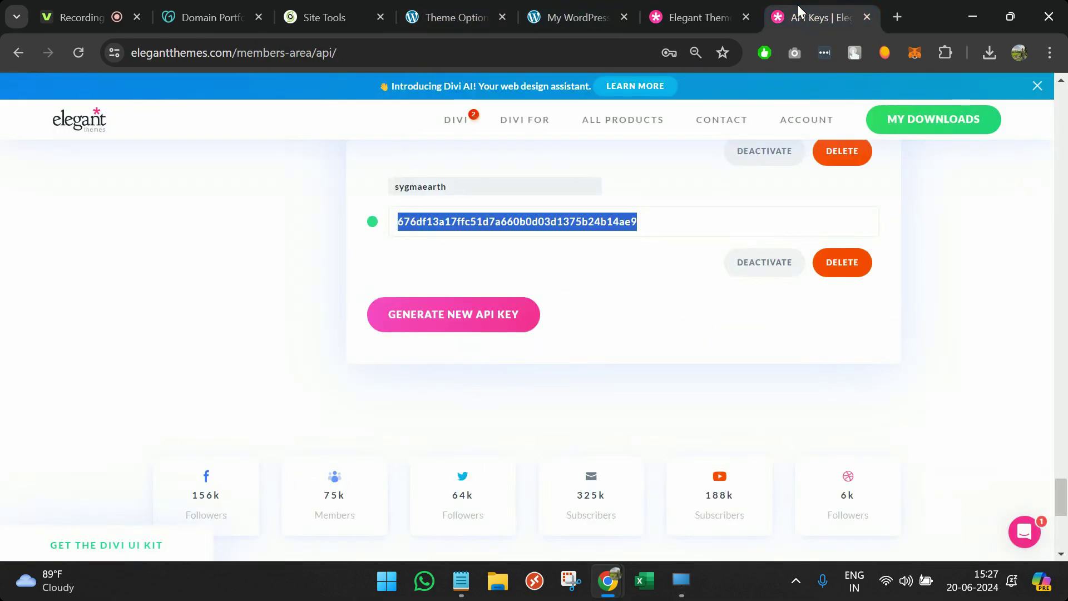
click(697, 17)
scroll(808, 214, up, 5)
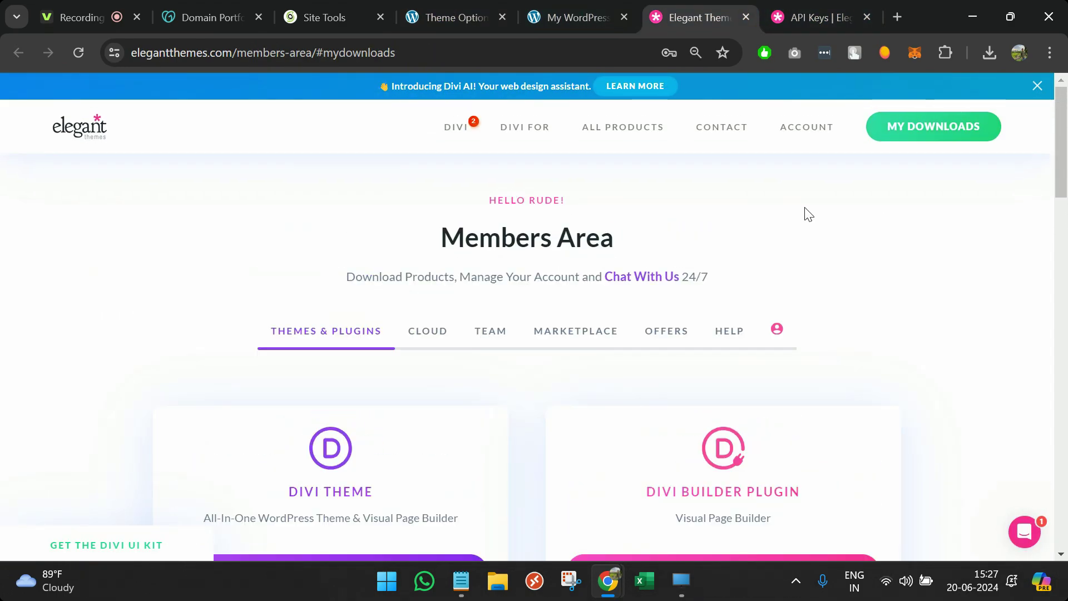
mouse_move(623, 132)
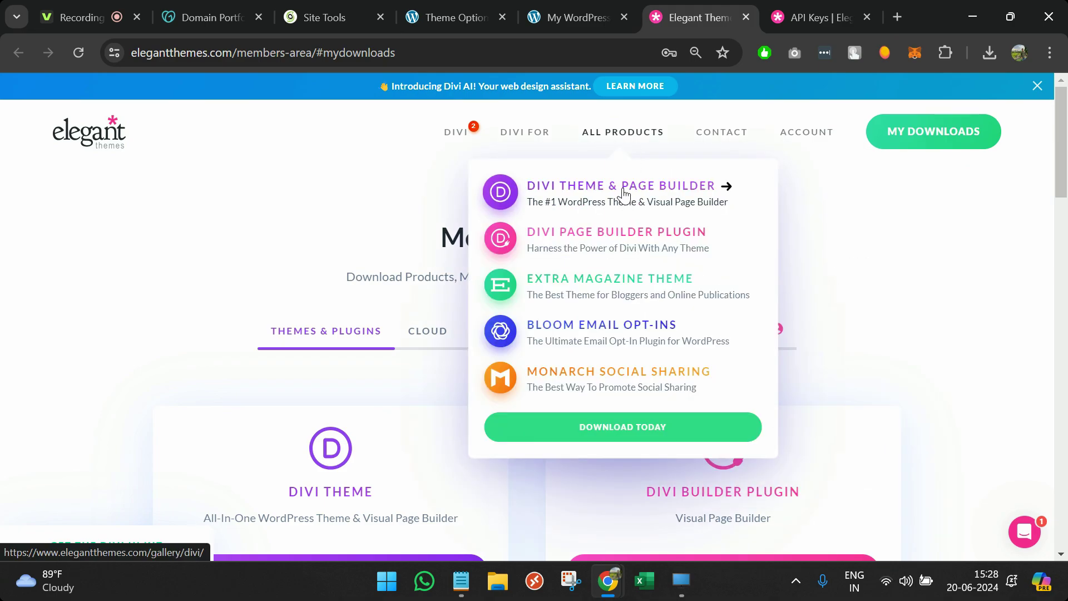
click(623, 189)
Scroll to the layout packs and open the Business layouts filter in a new tab.
scroll(622, 205, down, 5)
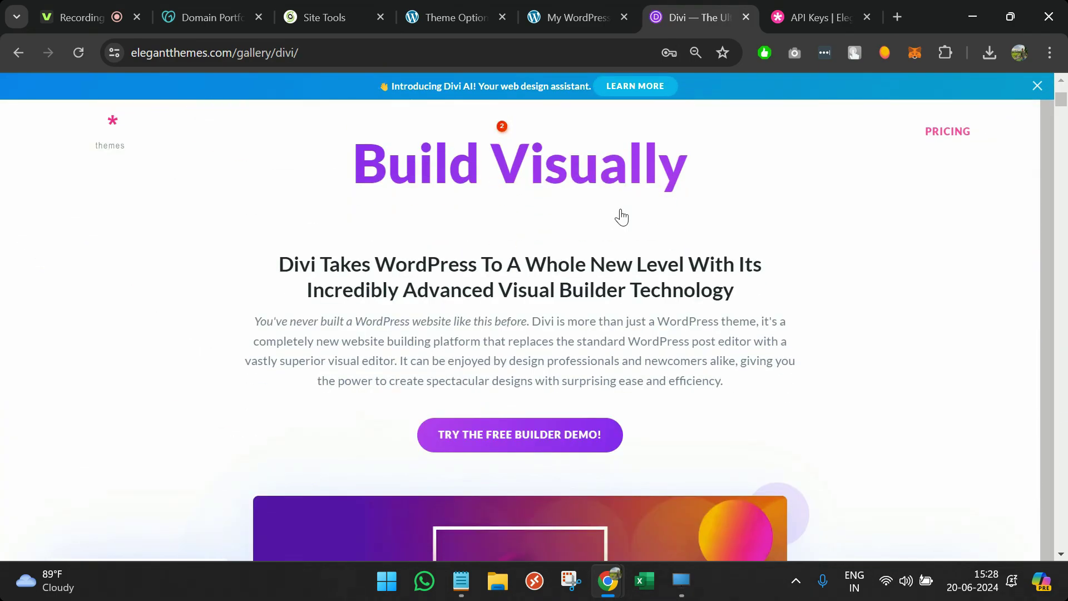
scroll(593, 349, down, 15)
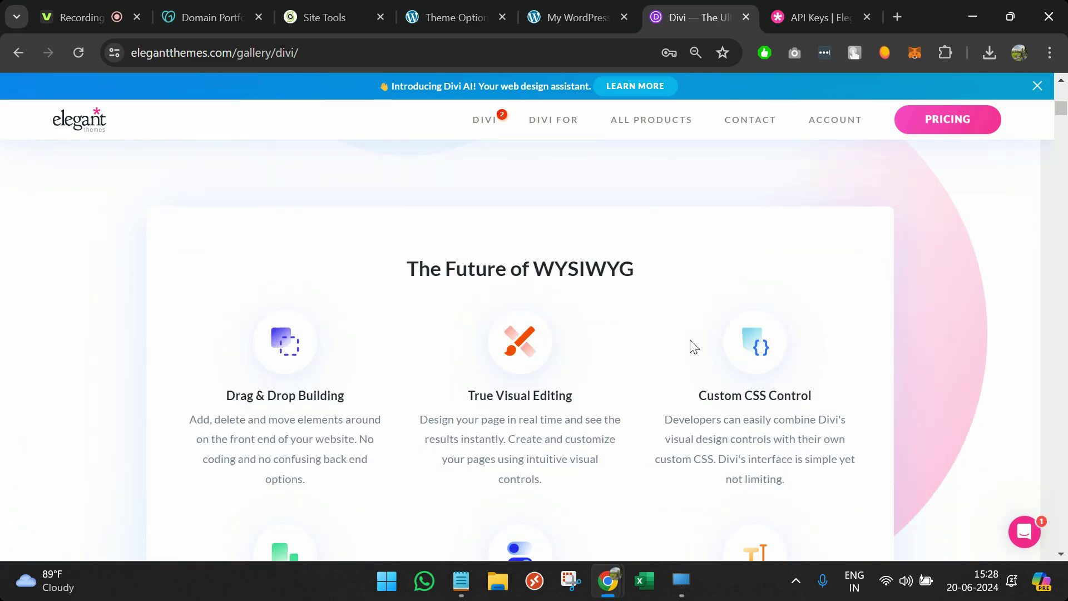
scroll(744, 456, down, 20)
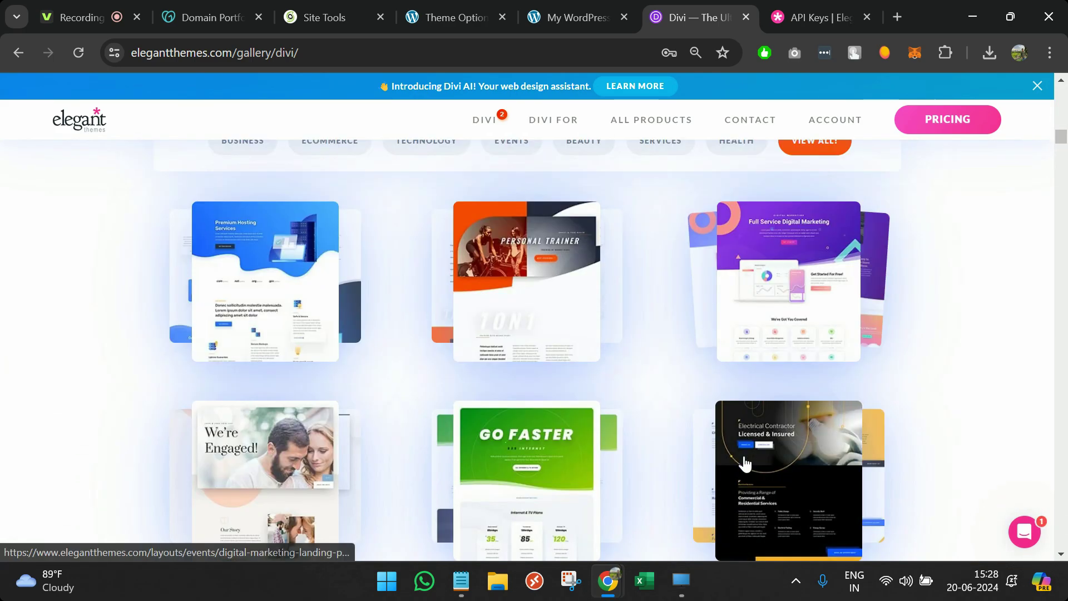
scroll(744, 463, down, 4)
scroll(744, 463, up, 7)
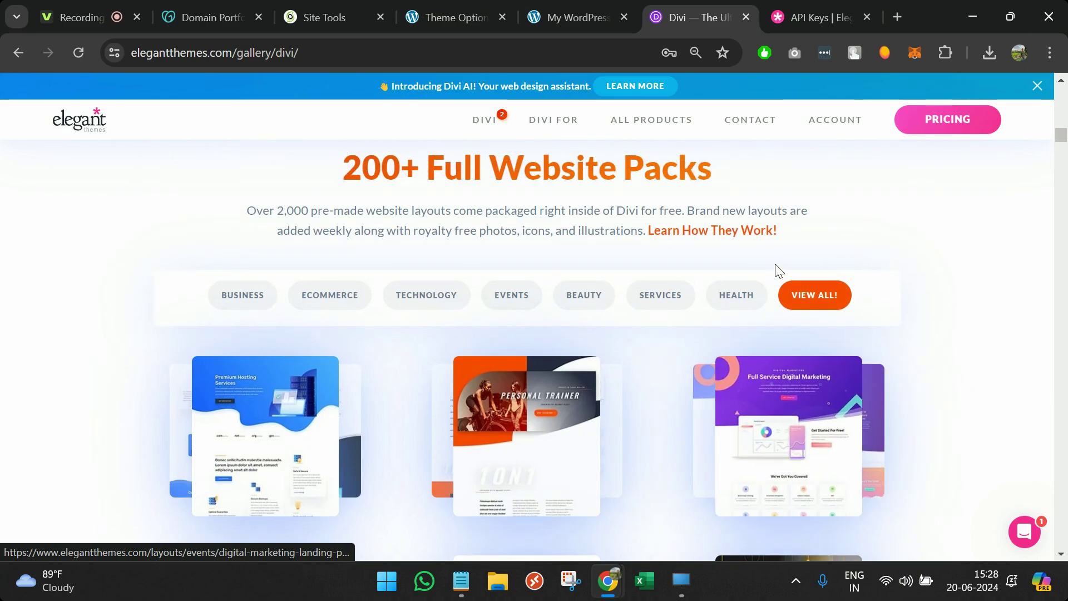
scroll(756, 239, down, 2)
scroll(753, 238, up, 1)
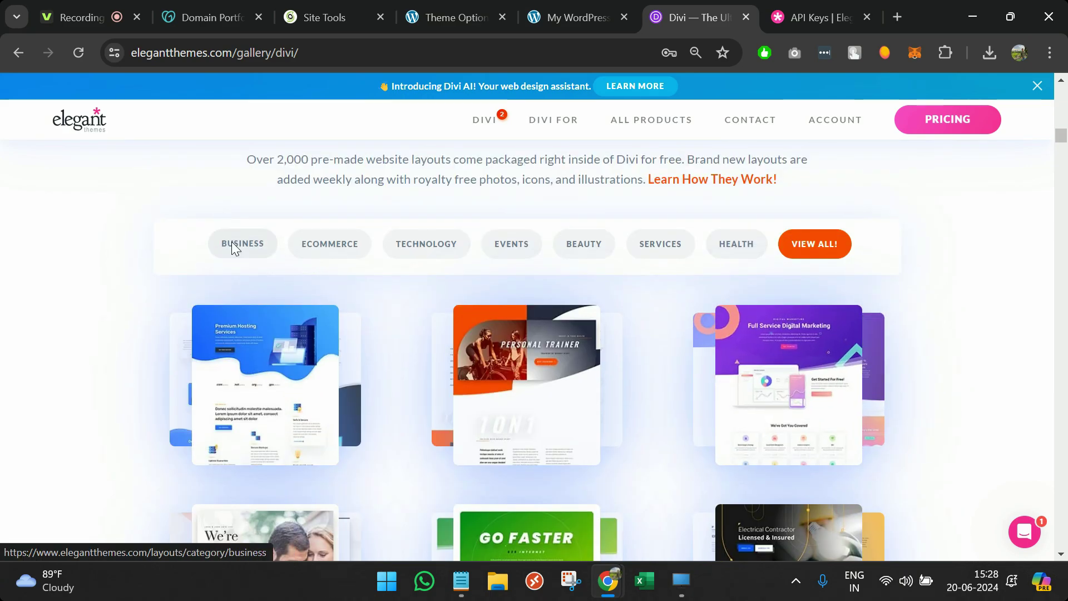
click(232, 247)
click(633, 15)
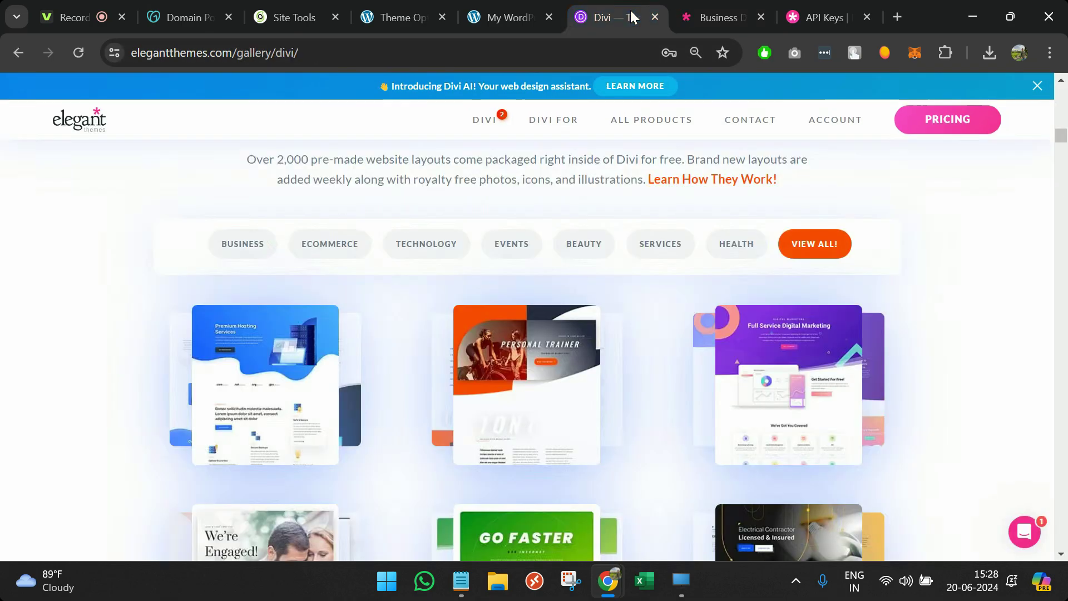
click(237, 257)
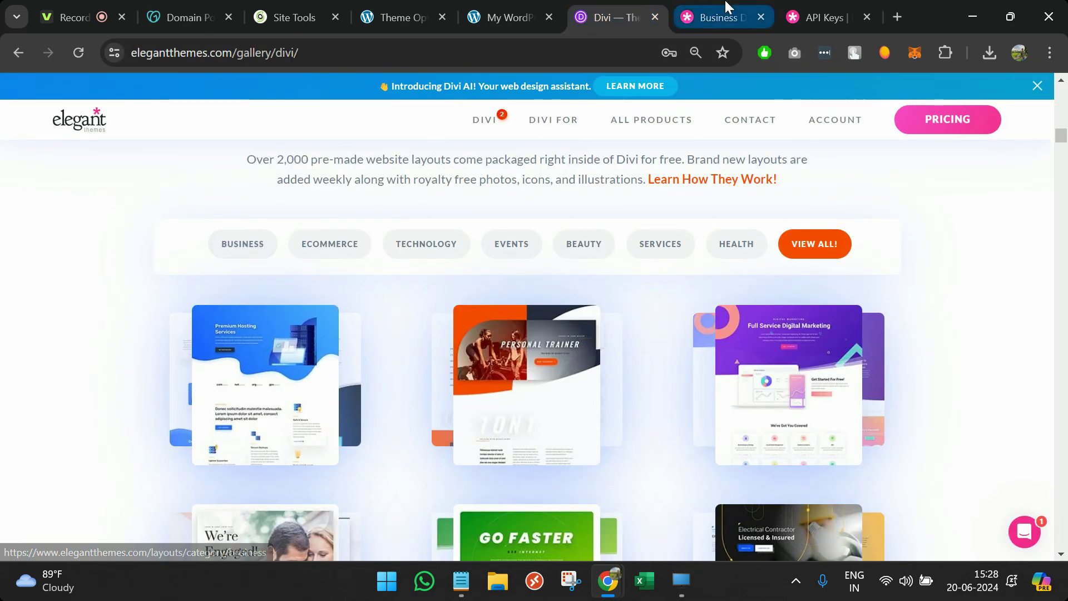
Move the Business Divi Layouts tab before the Divi tab and browse its 89 layout packs.
drag(723, 9, 615, 9)
scroll(540, 387, down, 7)
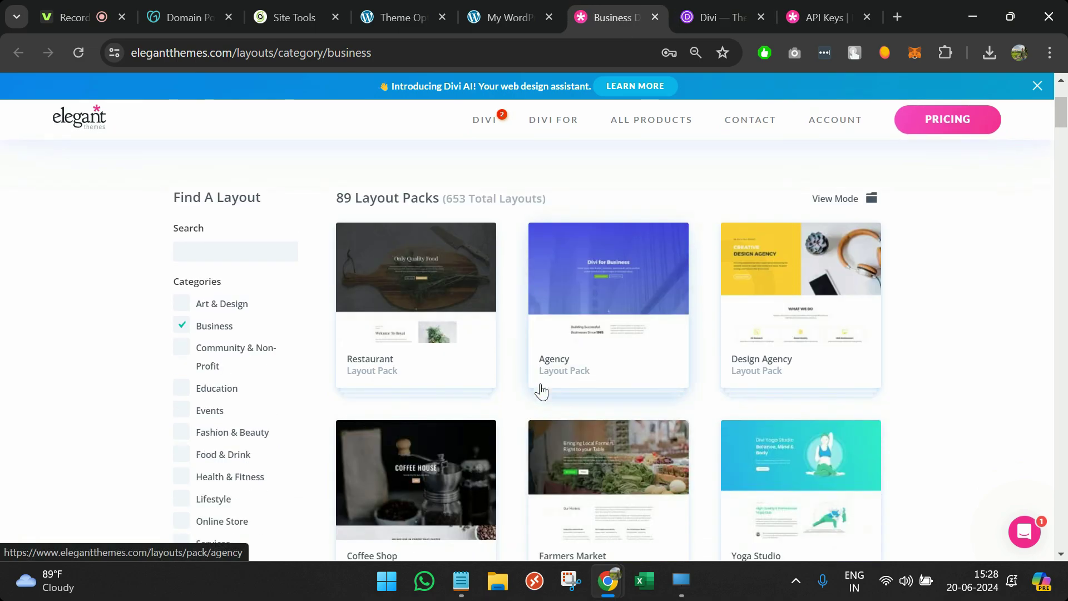
scroll(874, 386, up, 5)
scroll(634, 365, up, 2)
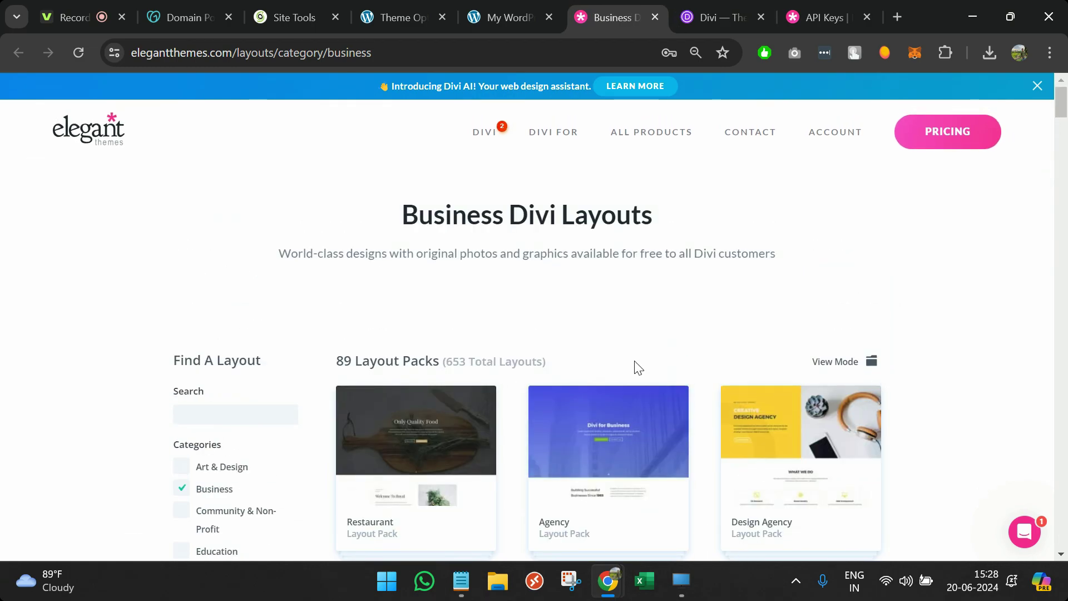
click(239, 411)
scroll(238, 414, down, 2)
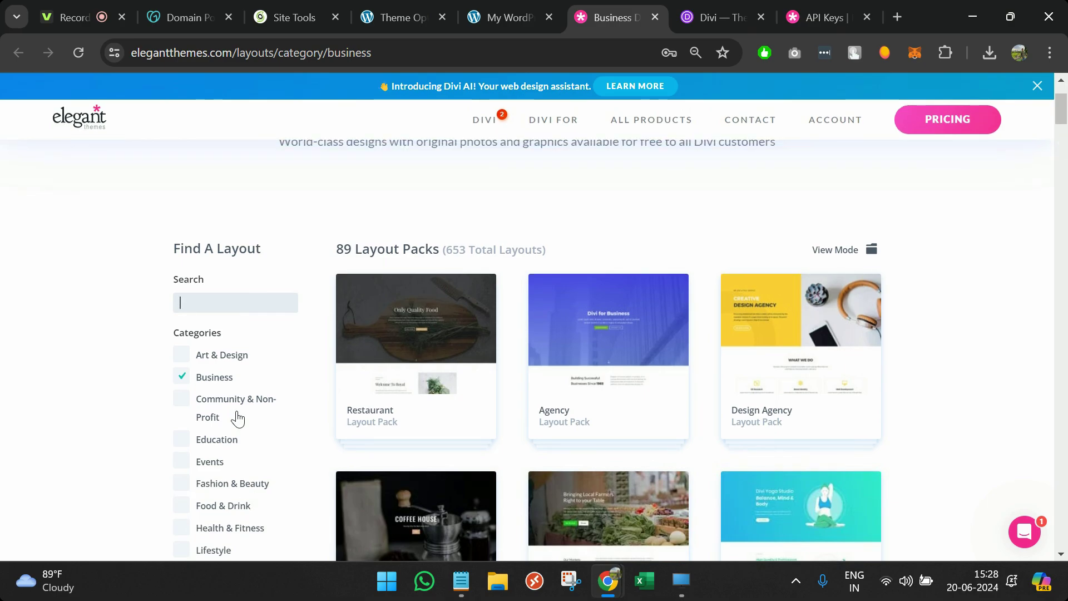
Return to the Divi Theme Options tab and choose Add New Page from the Pages sidebar menu.
click(531, 5)
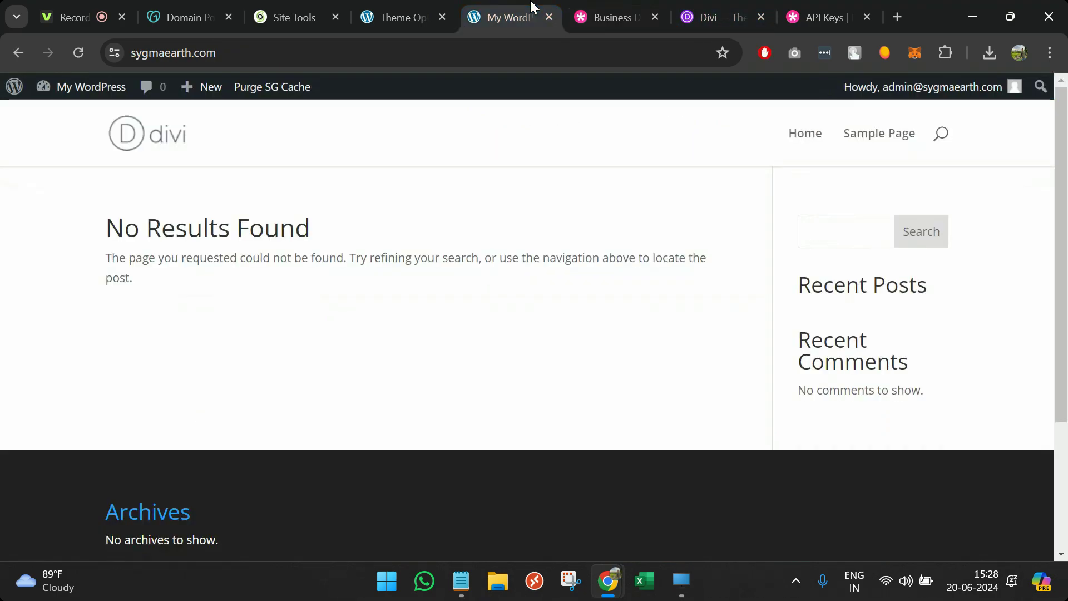
click(386, 5)
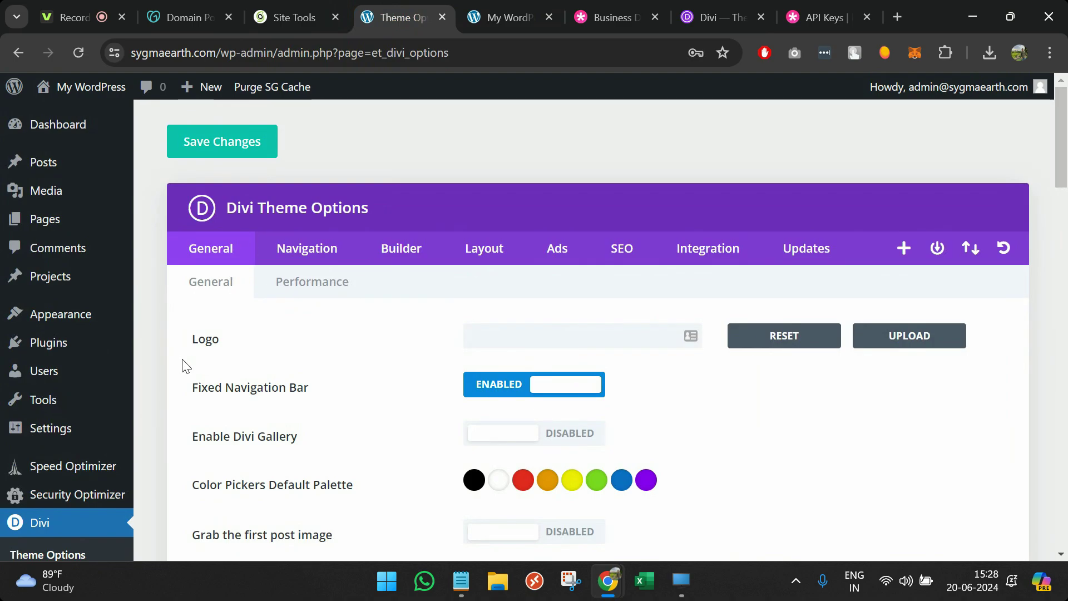
scroll(186, 366, down, 2)
scroll(81, 434, down, 3)
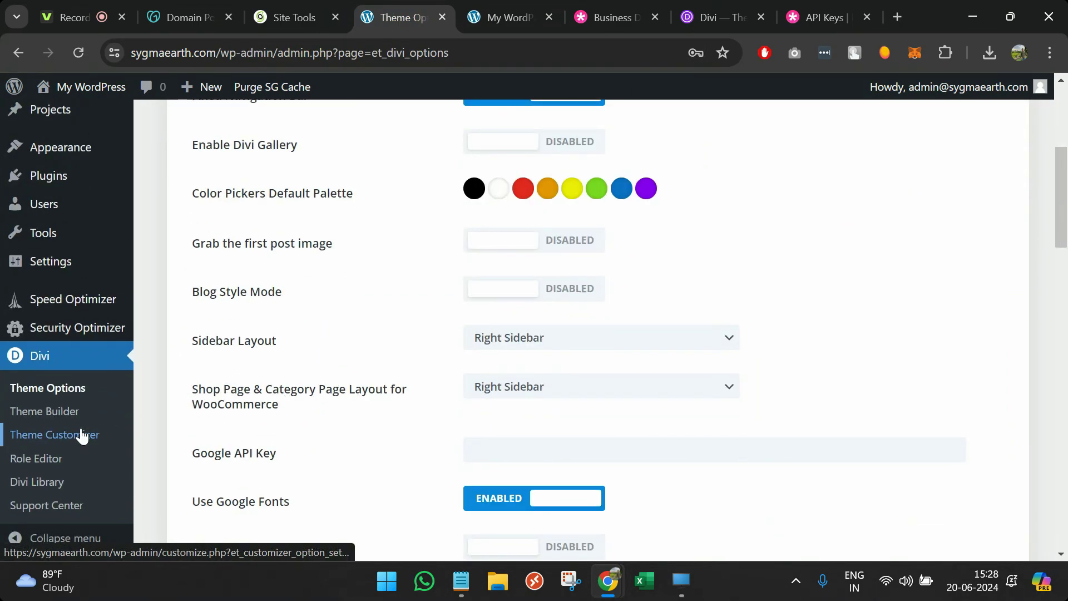
scroll(72, 503, down, 1)
scroll(62, 357, up, 5)
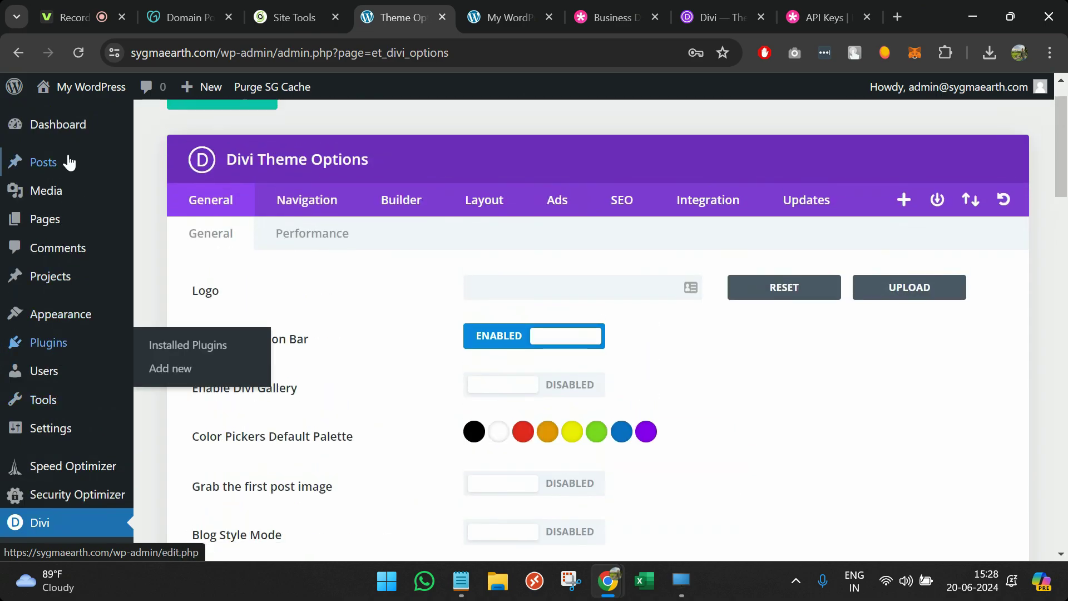
mouse_move(67, 218)
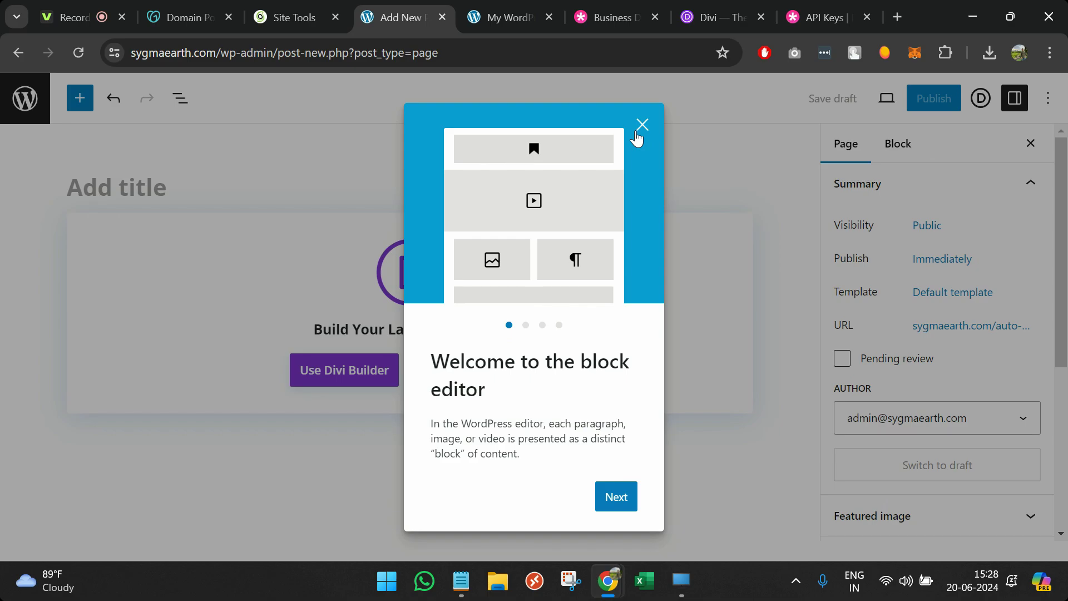
Title the new page 'Home', publish it, and open it with Use Divi Builder.
click(638, 136)
text(Home)
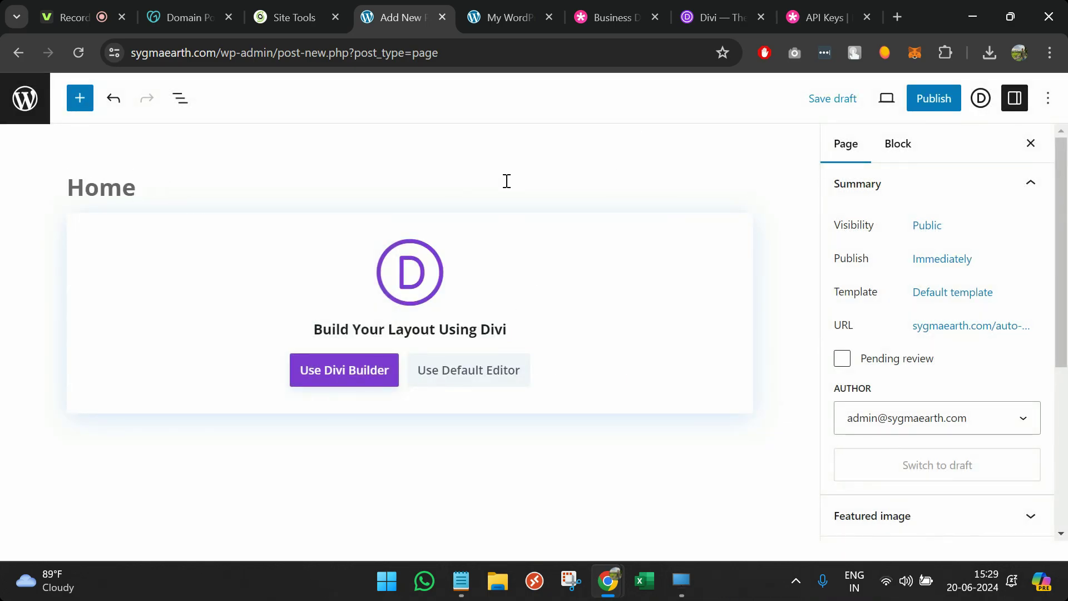
click(934, 99)
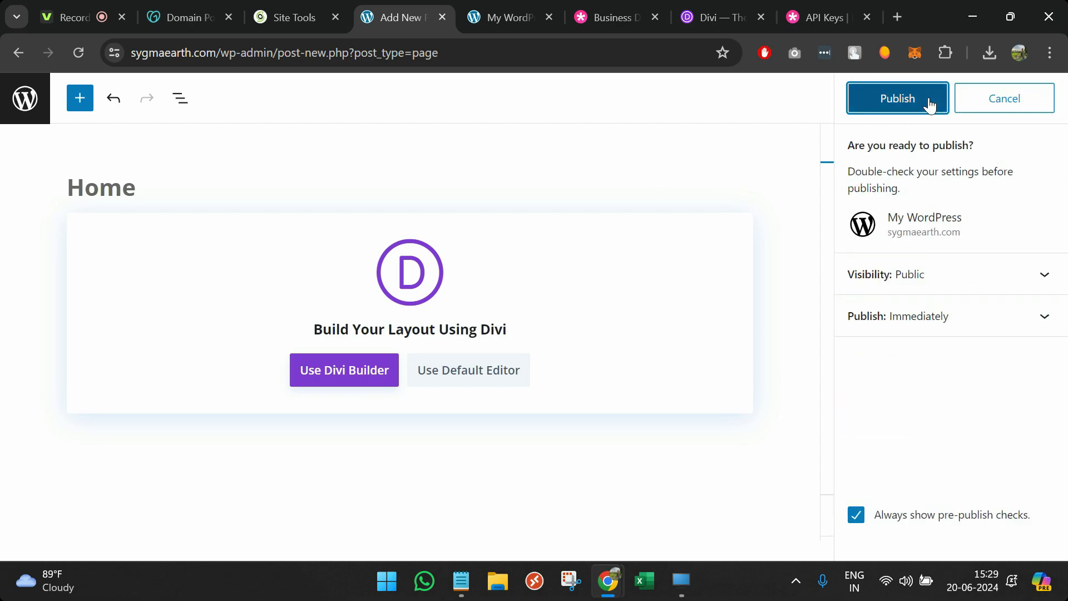
click(929, 98)
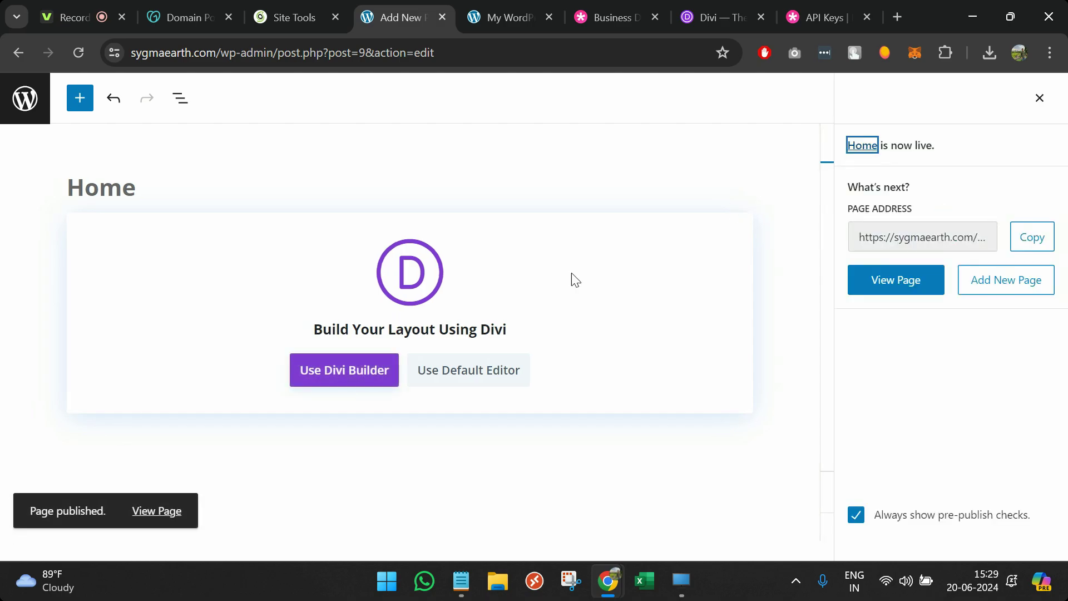
click(357, 370)
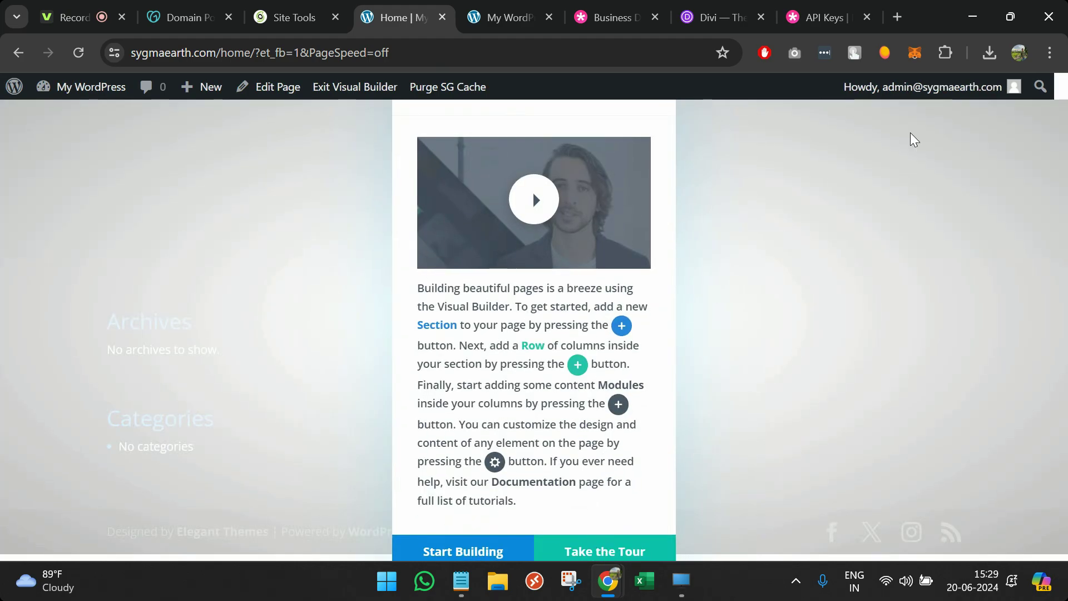
Set the browser page zoom to 90%.
click(1049, 52)
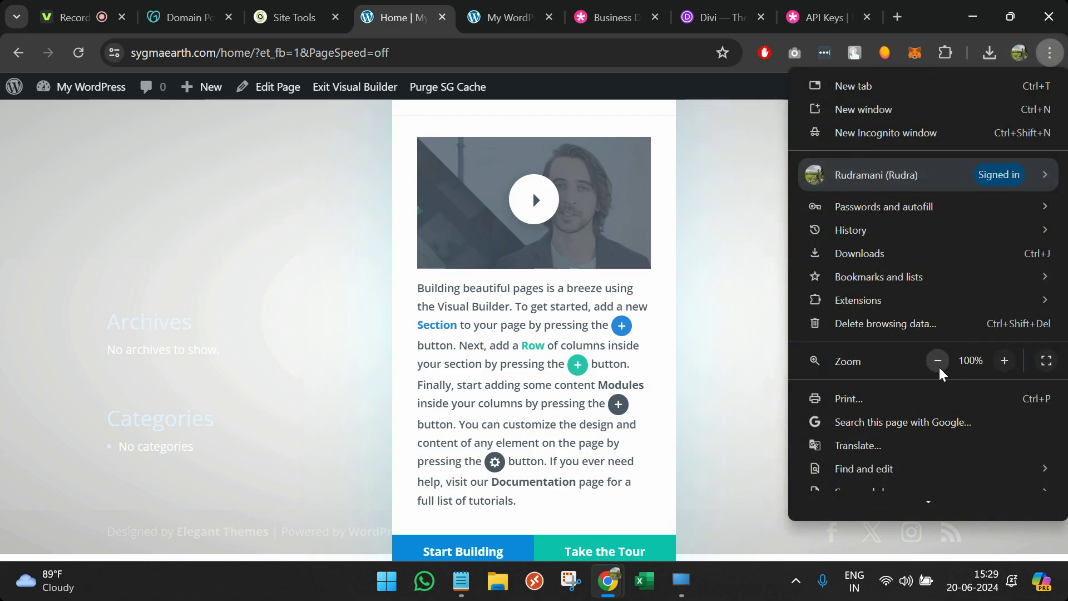
click(937, 360)
click(705, 280)
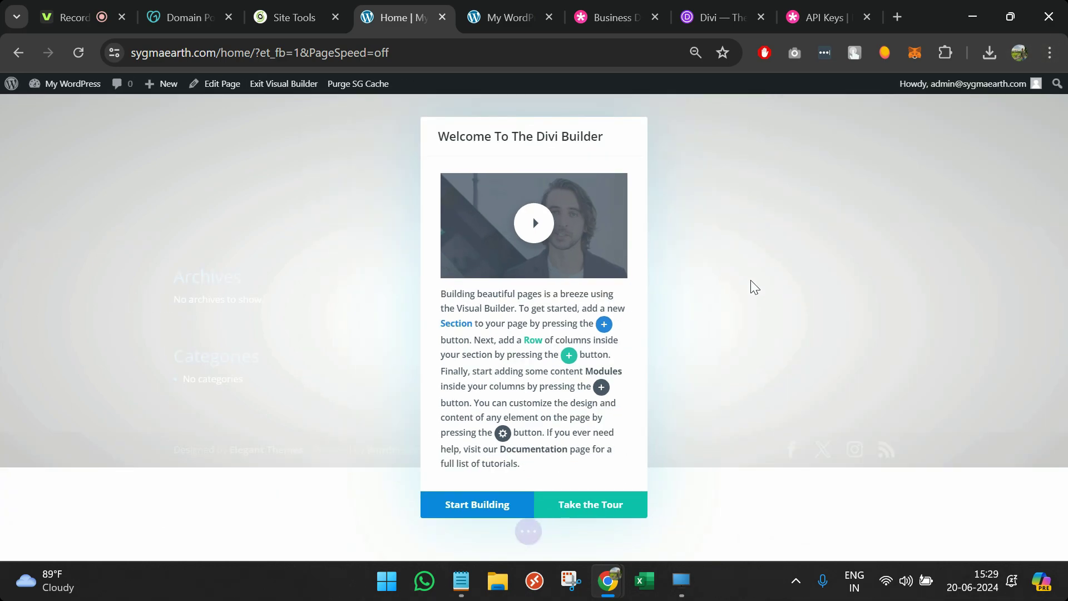
Start building in the Divi welcome dialog, glance at the gallery and API keys tabs, then return.
click(493, 506)
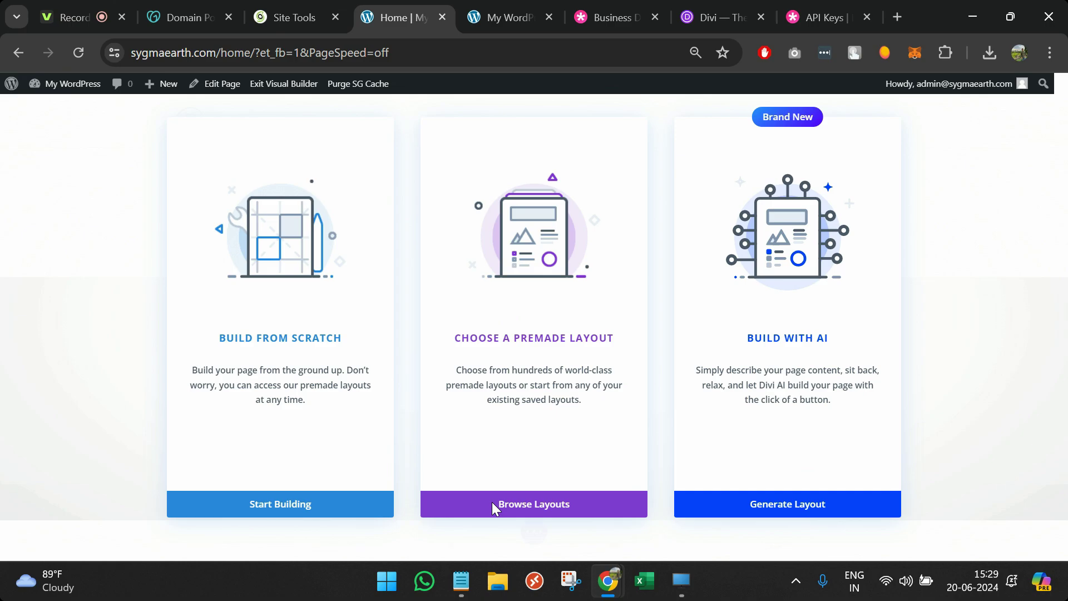
click(717, 17)
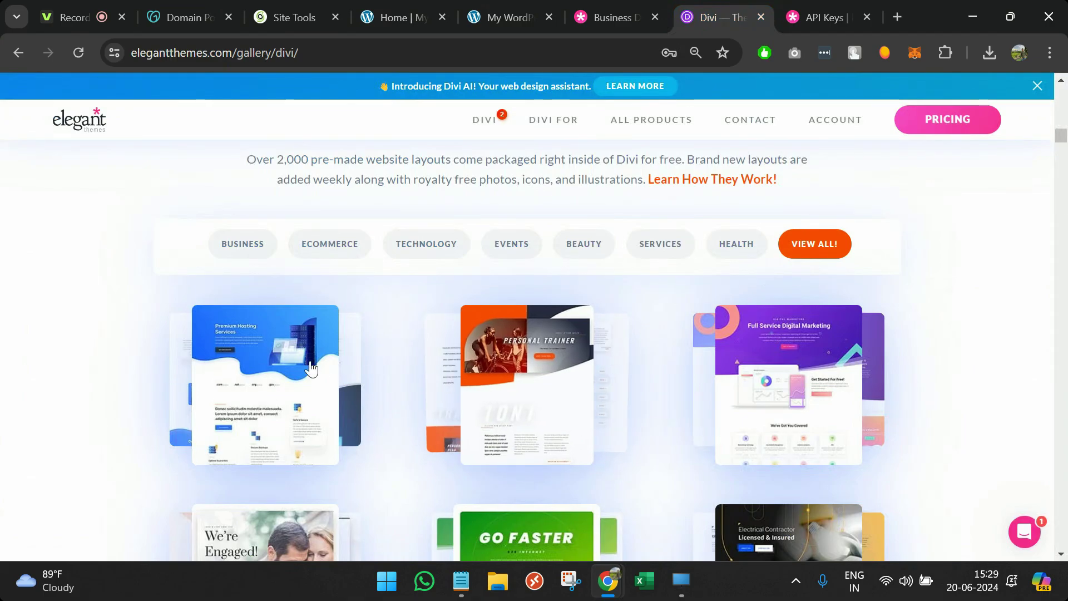
click(823, 17)
click(401, 18)
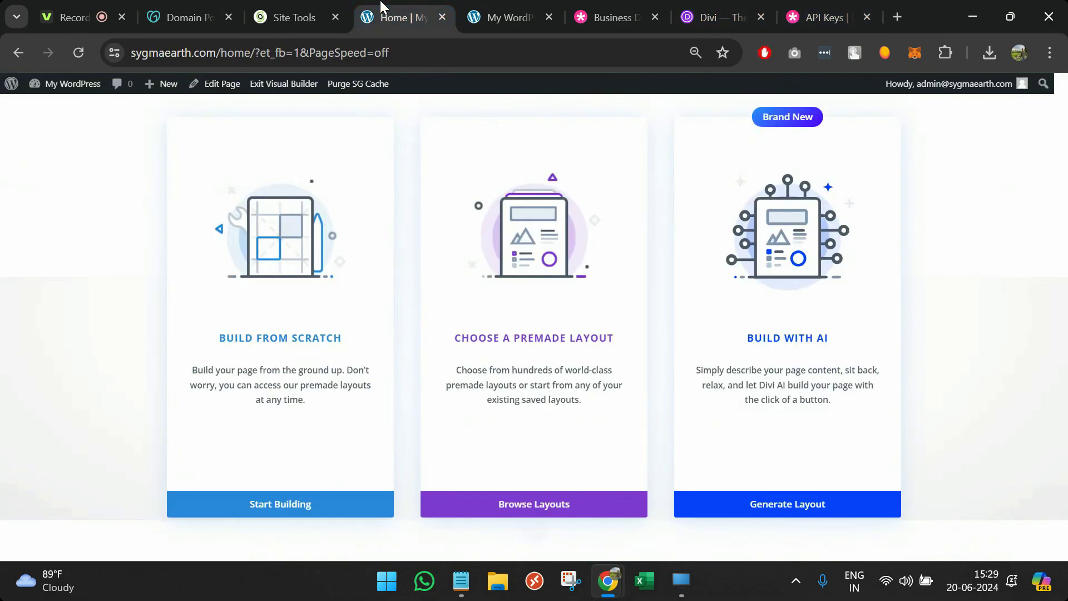
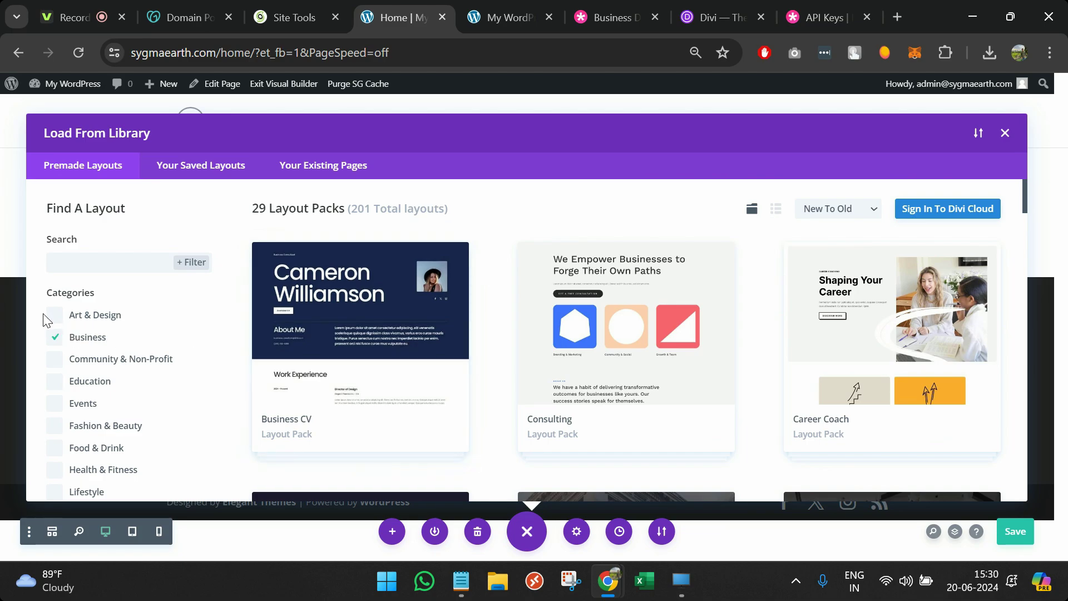
Clear the Business filter and search premade layouts for 'social', revealing 5 layout packs.
click(56, 342)
click(76, 264)
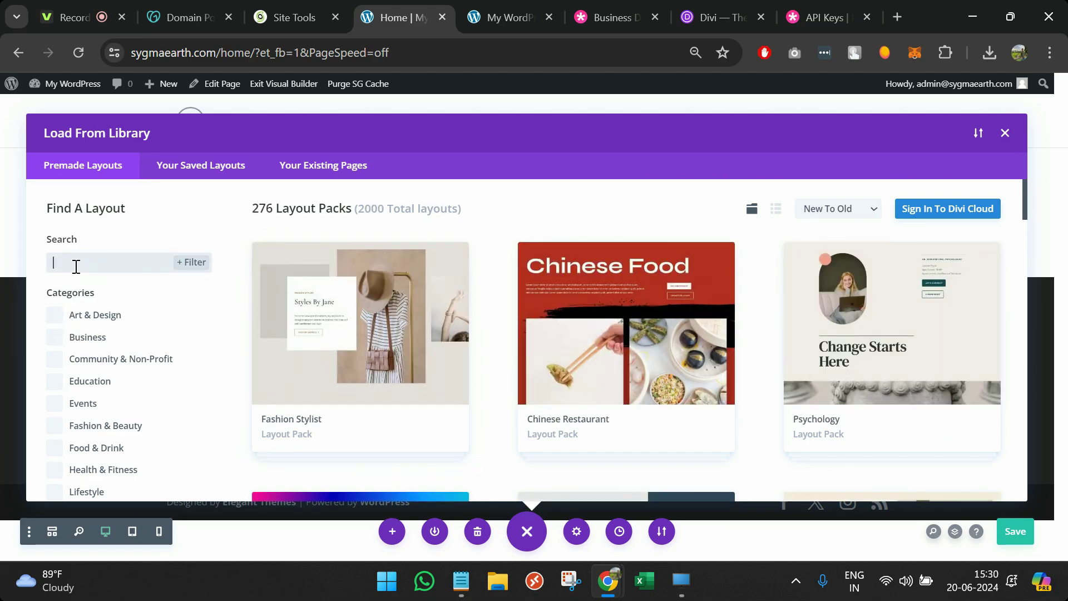
text(social)
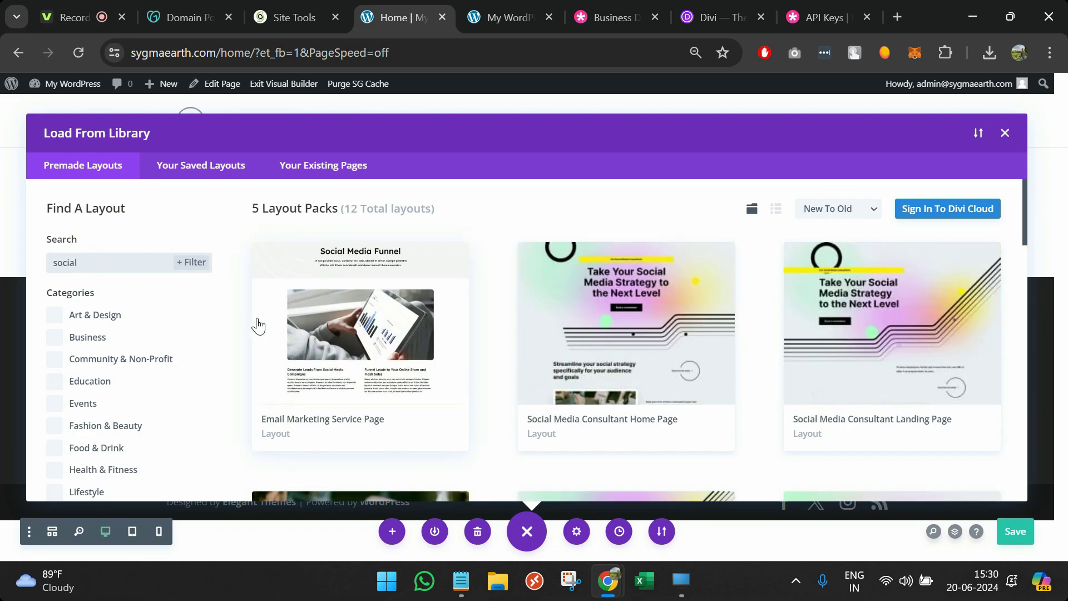
scroll(484, 398, down, 4)
scroll(484, 398, down, 12)
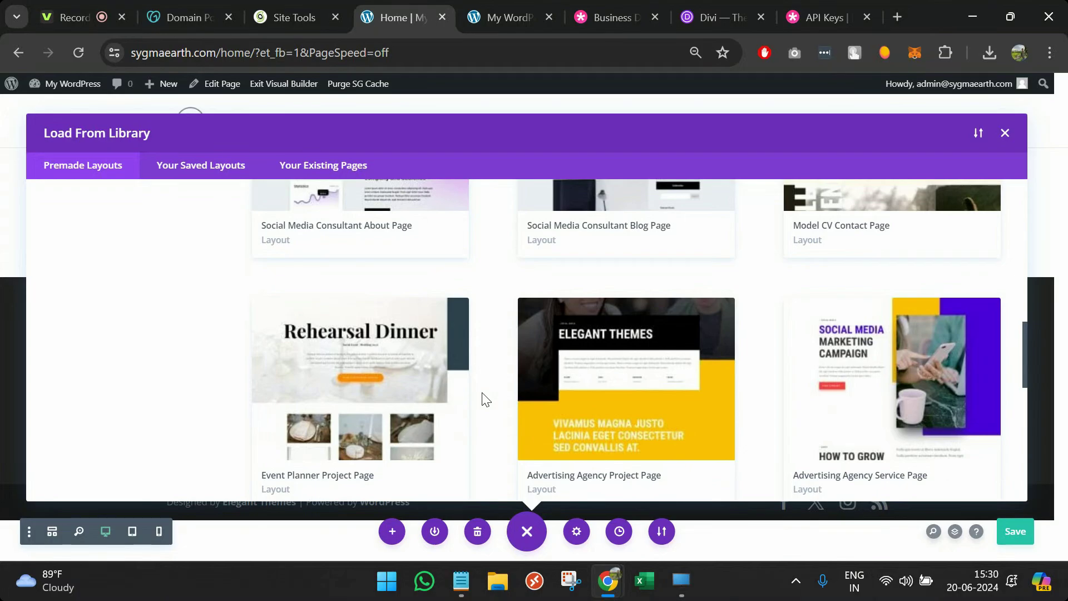
scroll(483, 398, up, 14)
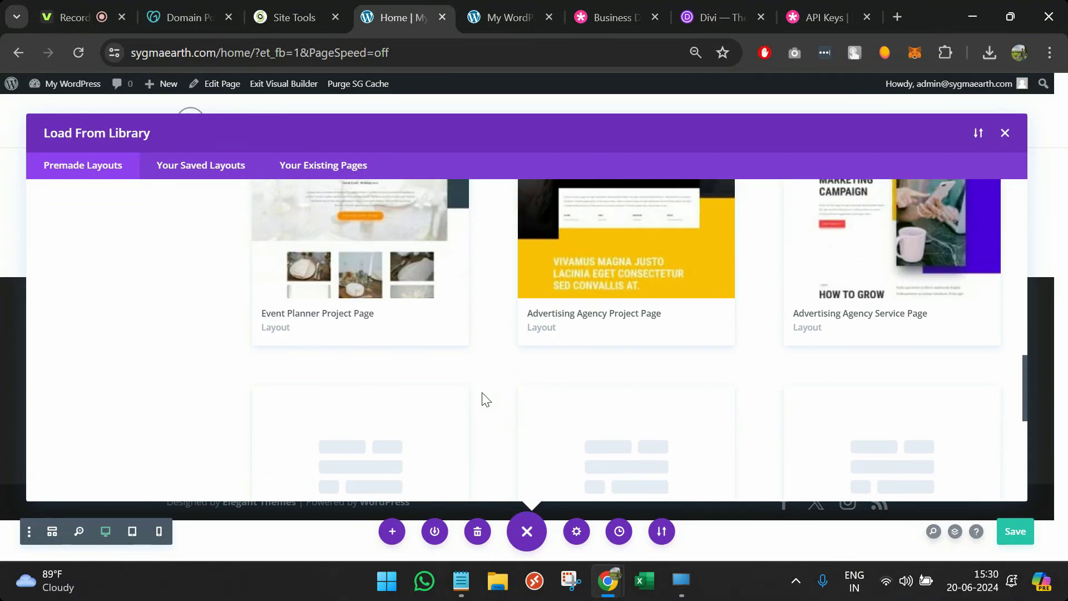
scroll(483, 399, up, 3)
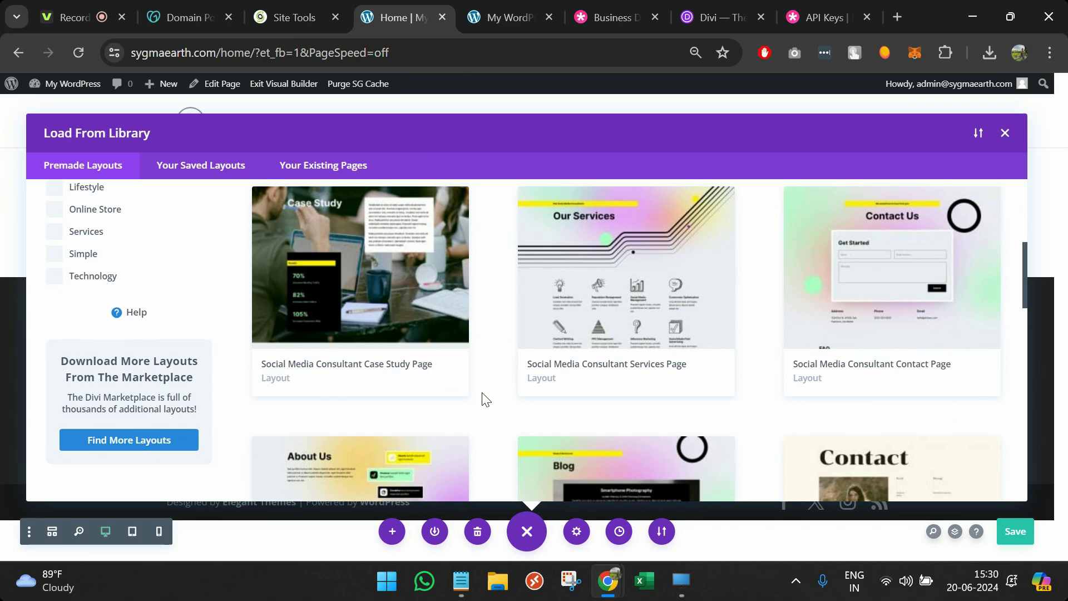
scroll(485, 399, up, 5)
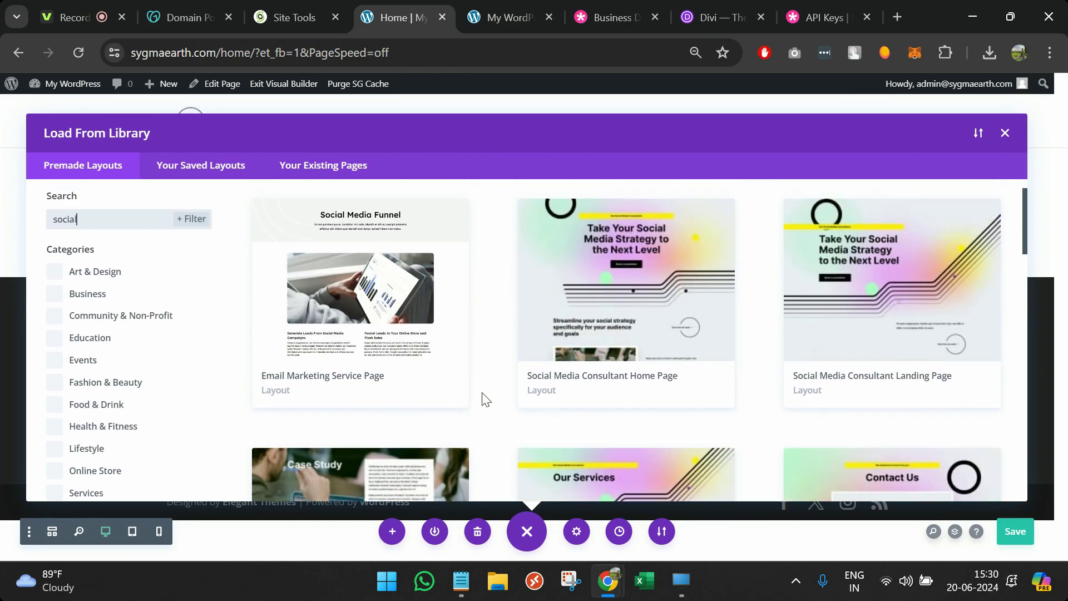
scroll(486, 399, up, 1)
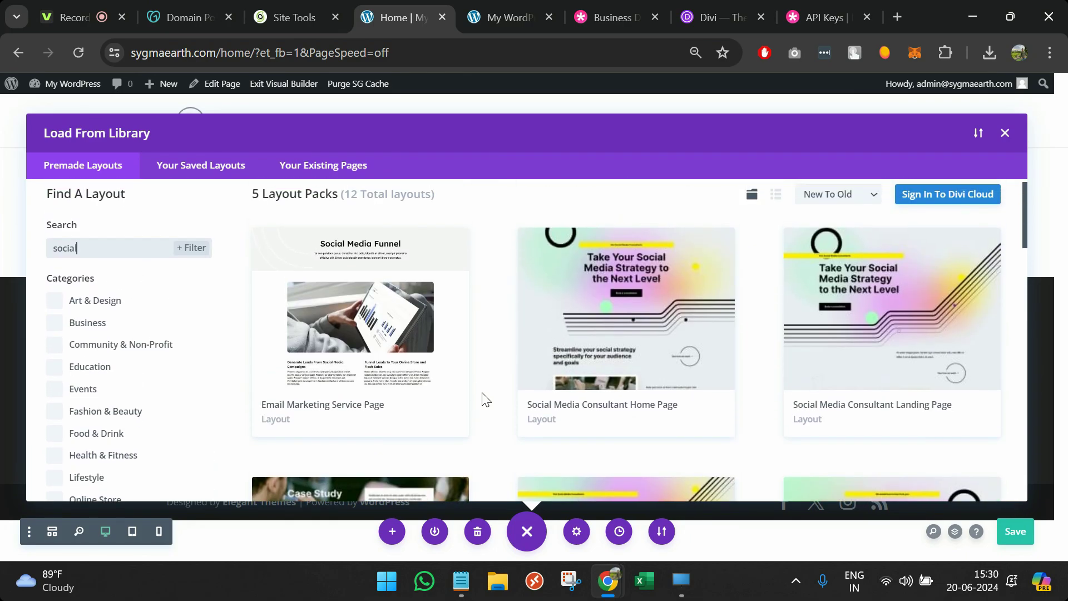
Open the Social Media Consultant Home Page pack and preview its Landing, Home and Services layouts.
click(639, 326)
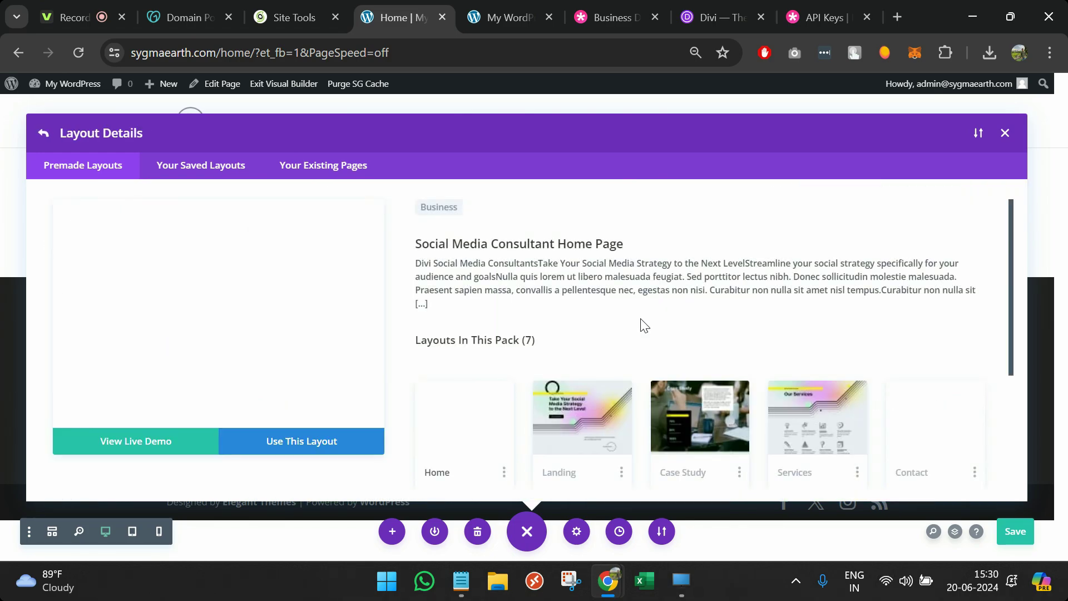
scroll(498, 394, down, 4)
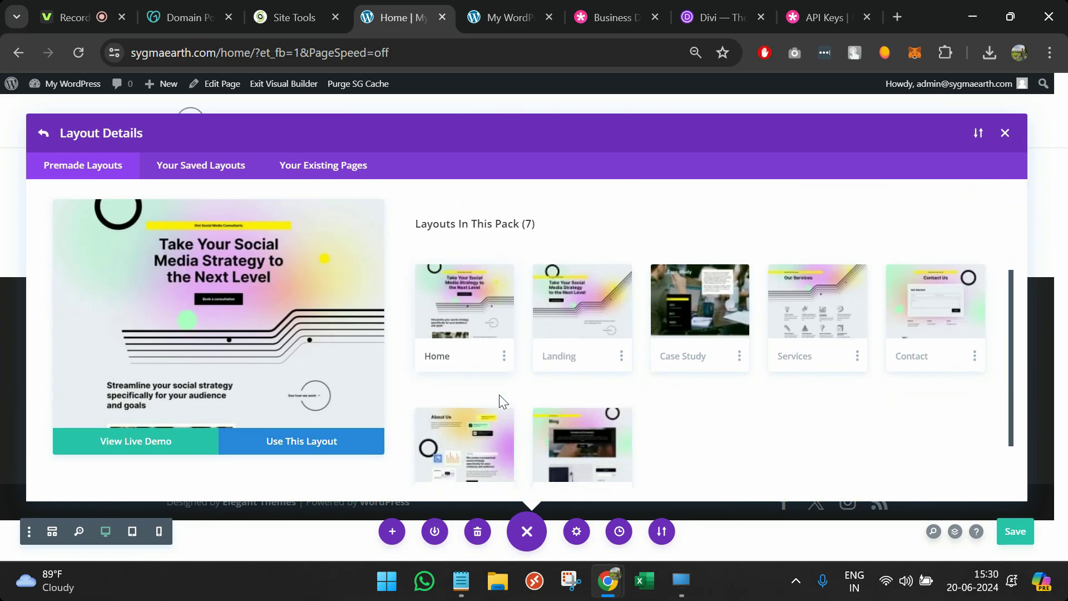
click(573, 326)
click(457, 298)
click(801, 297)
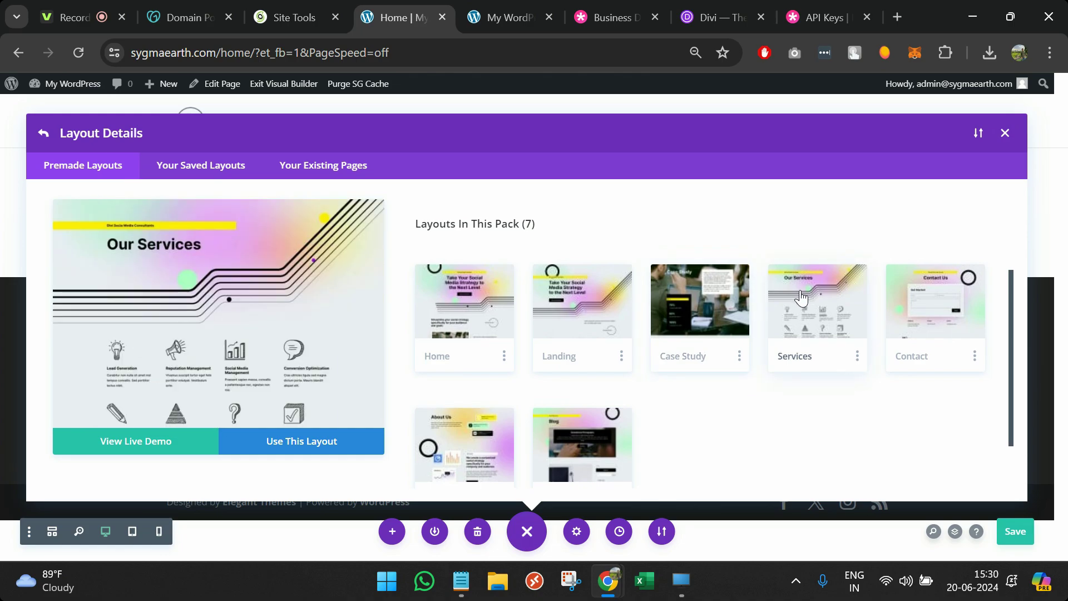
Preview the About and Home layouts, then open the pack's live demo.
scroll(591, 359, down, 1)
click(484, 391)
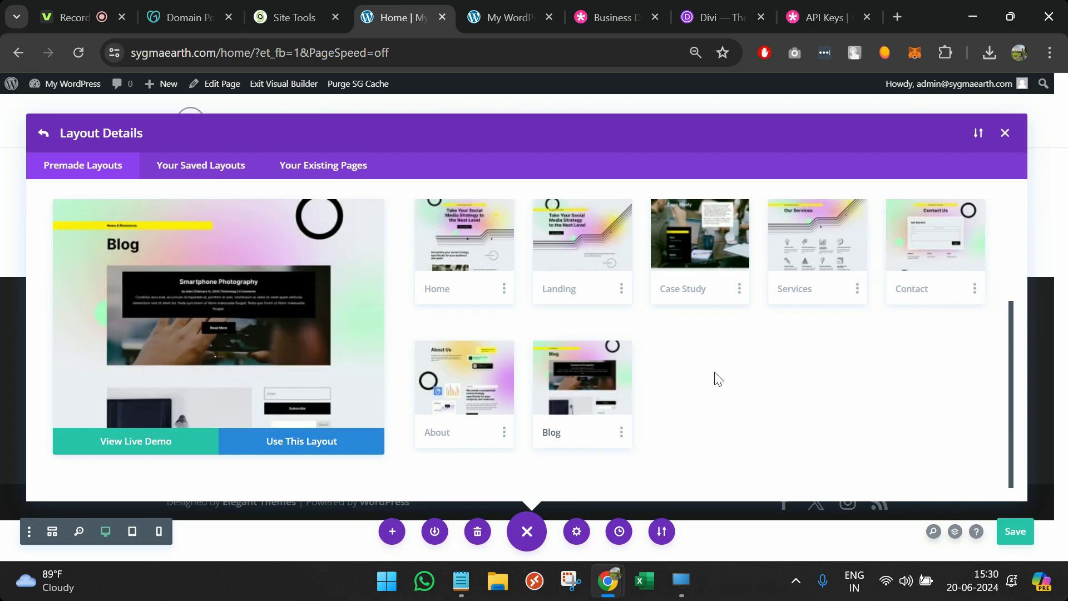
scroll(718, 378, up, 2)
click(465, 307)
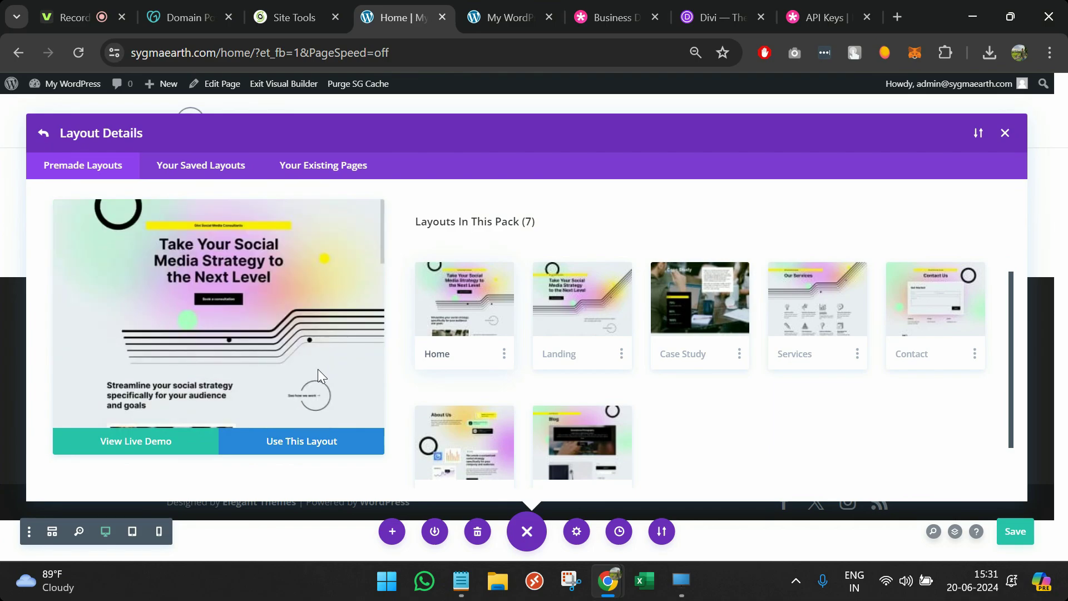
click(149, 447)
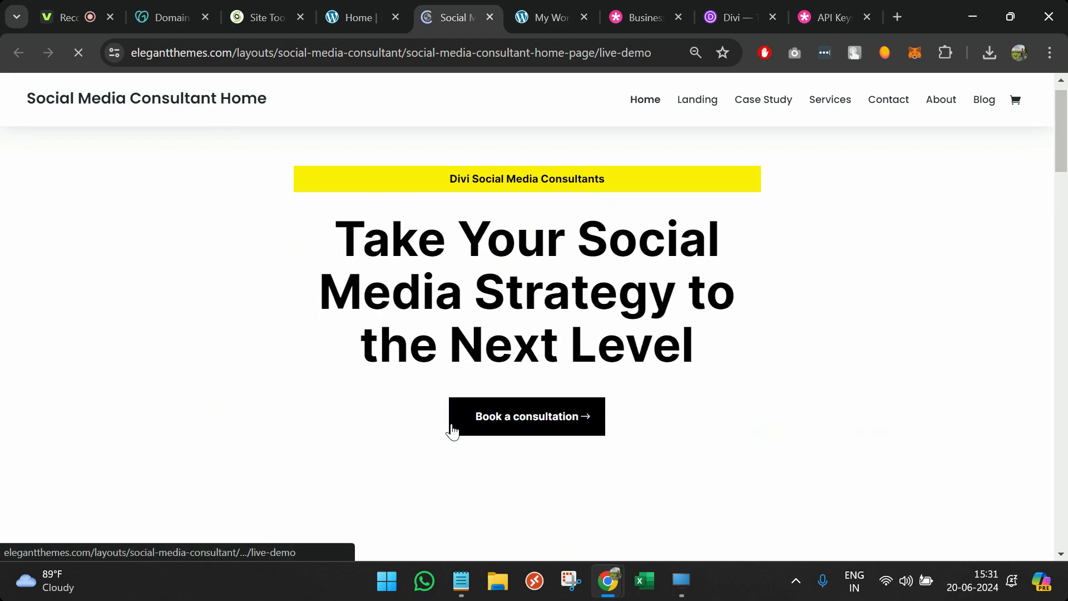
Scroll through the social media consultant live demo, then close its tab.
scroll(367, 425, down, 5)
scroll(359, 424, down, 20)
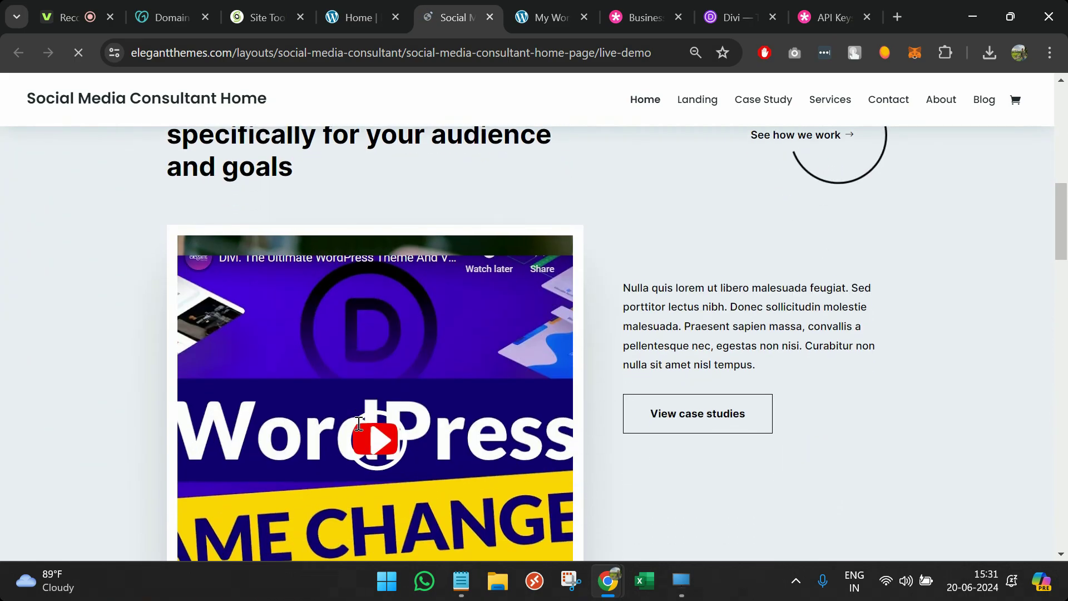
scroll(357, 422, down, 10)
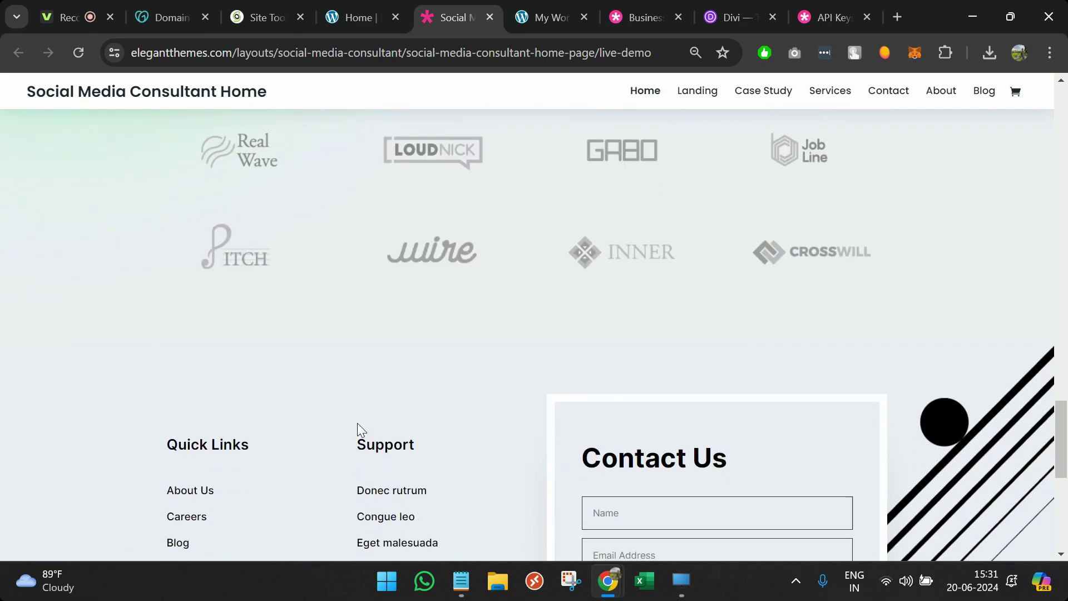
scroll(357, 423, up, 20)
scroll(359, 423, up, 7)
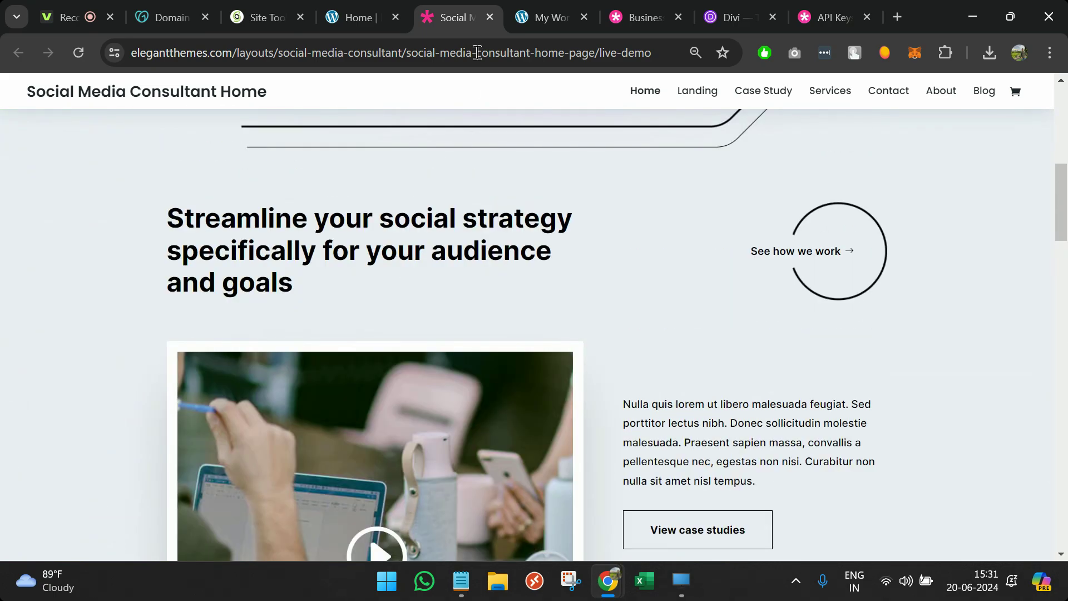
click(490, 17)
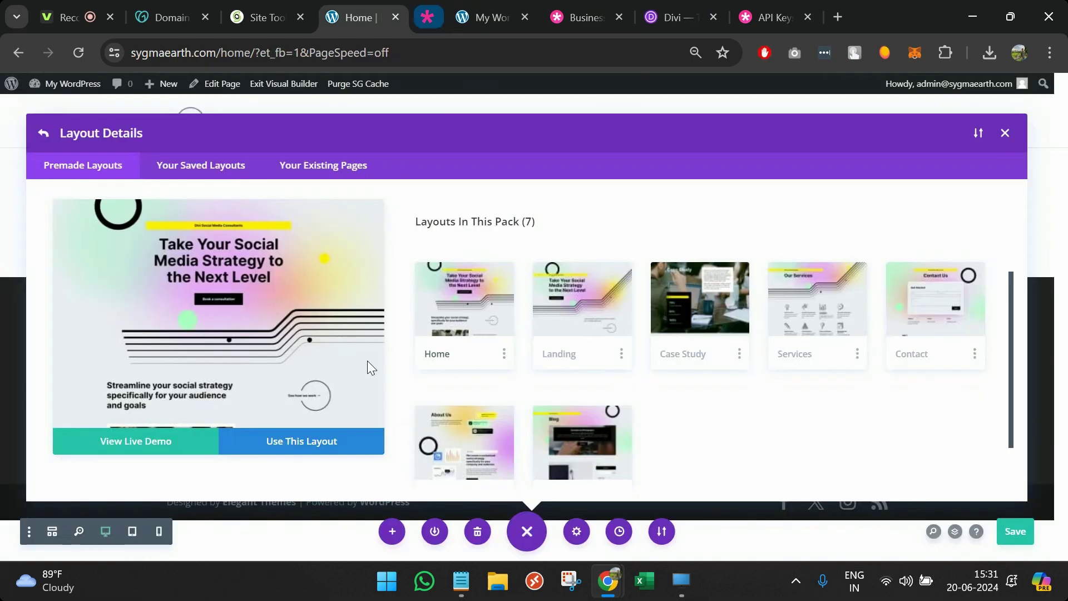
Apply the Social Media Consultant Home layout and review its hero, testimonial and contact sections.
click(268, 445)
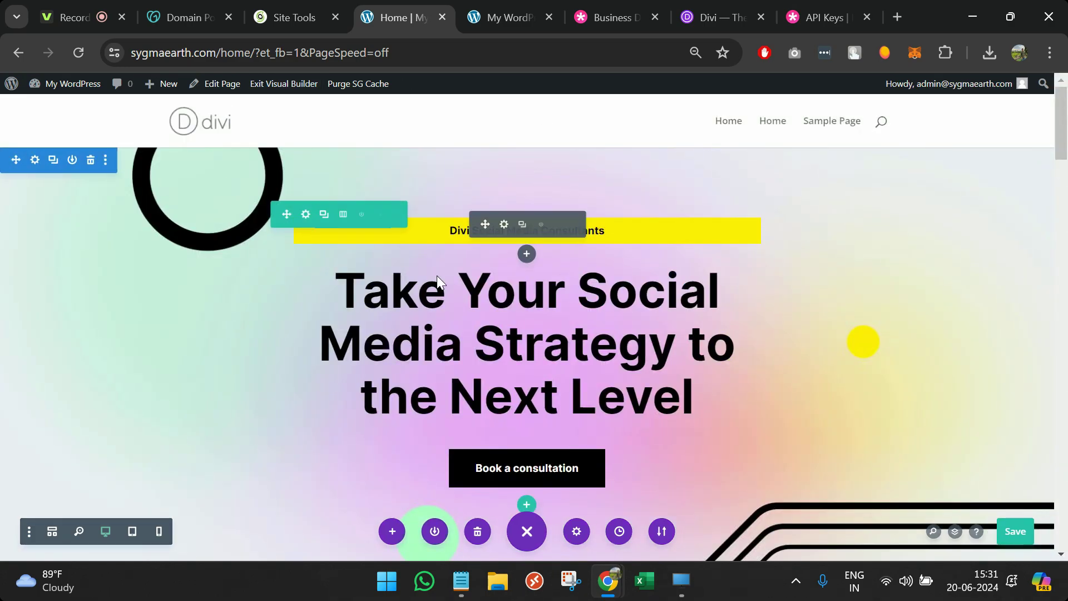
scroll(436, 275, down, 10)
scroll(438, 284, down, 15)
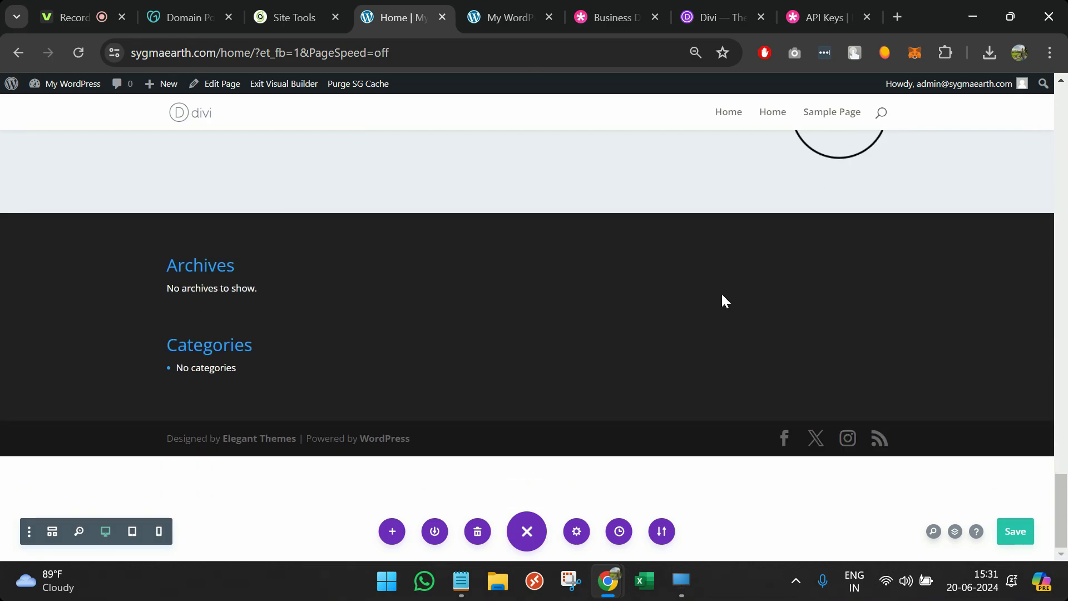
scroll(766, 200, up, 8)
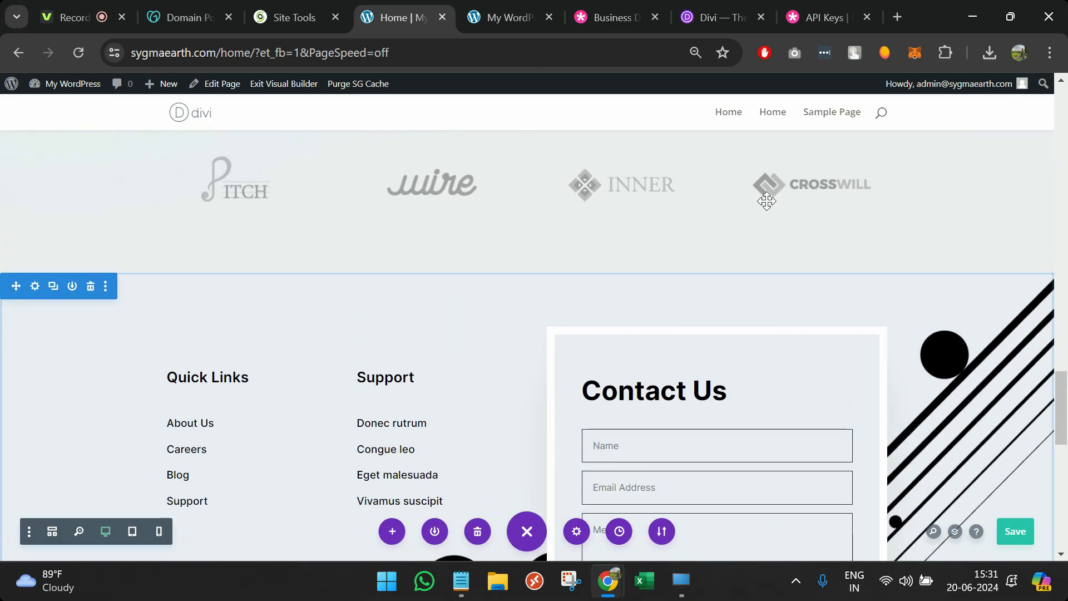
scroll(574, 212, down, 2)
scroll(544, 219, up, 10)
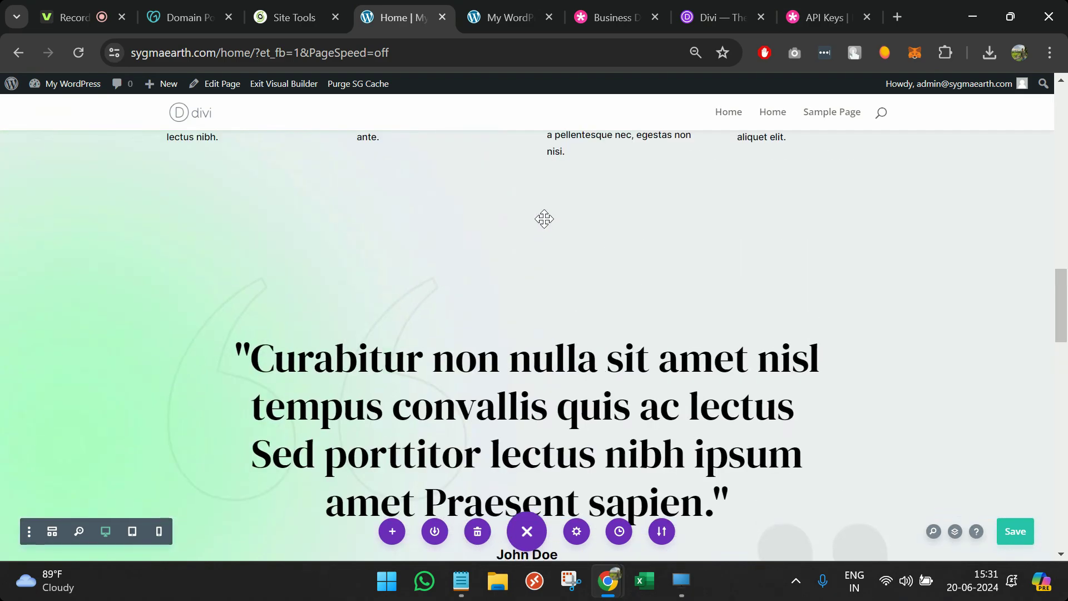
scroll(544, 219, up, 12)
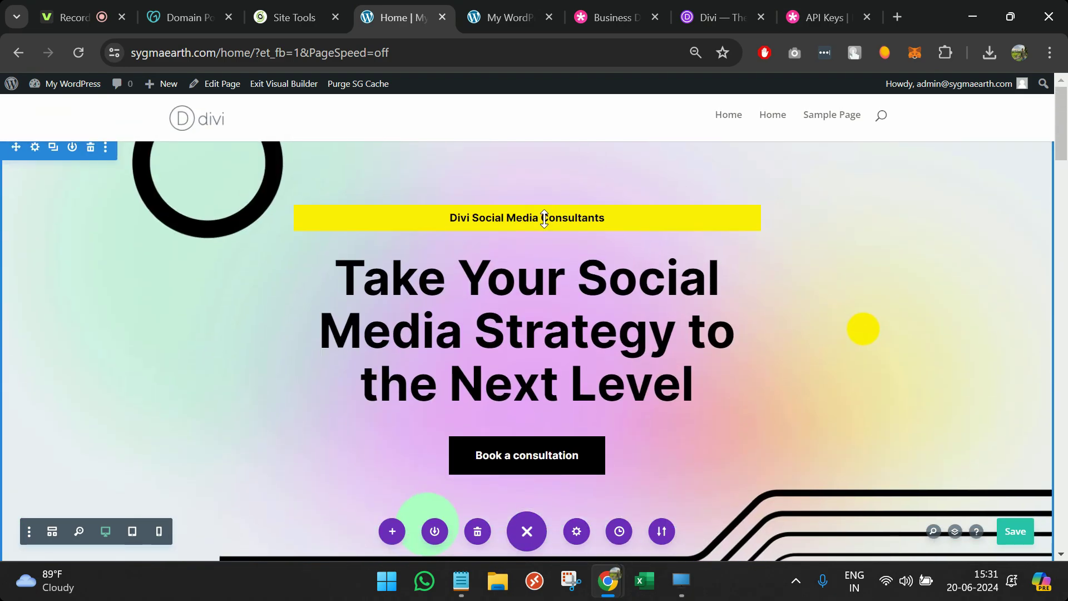
scroll(543, 218, up, 1)
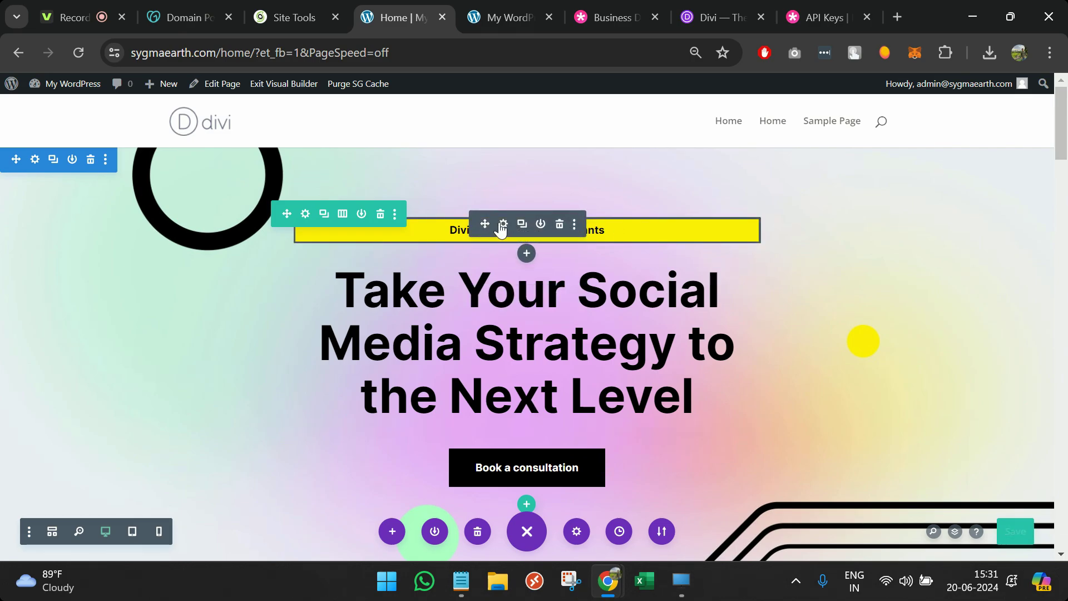
Replace the word 'Divi' with 'Sygma Earth' in the yellow banner text.
click(503, 223)
scroll(260, 288, down, 1)
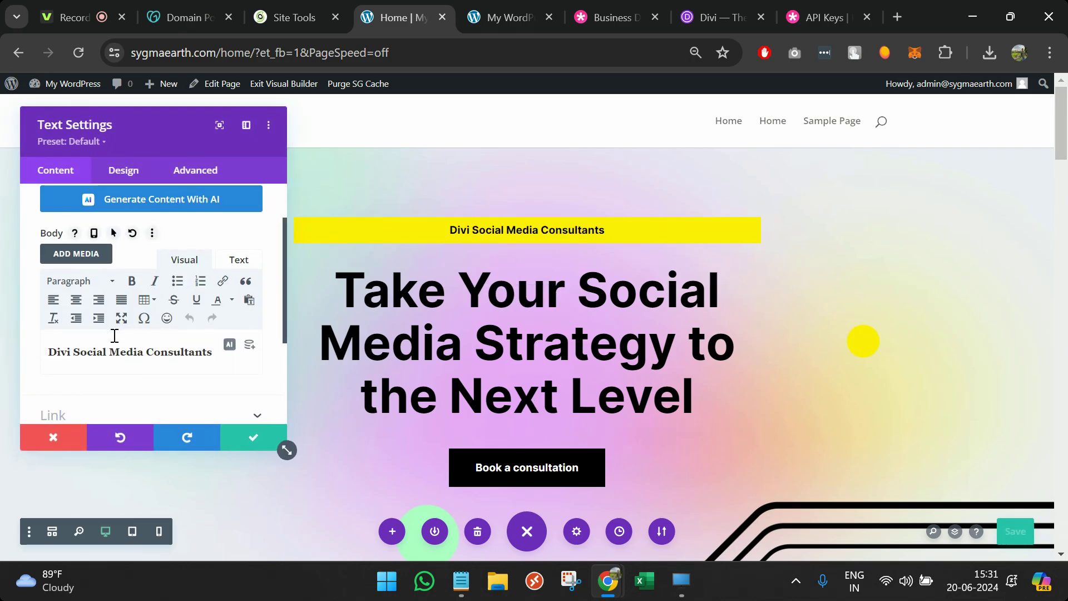
double_click(57, 355)
key(BackSpace)
text(Sy)
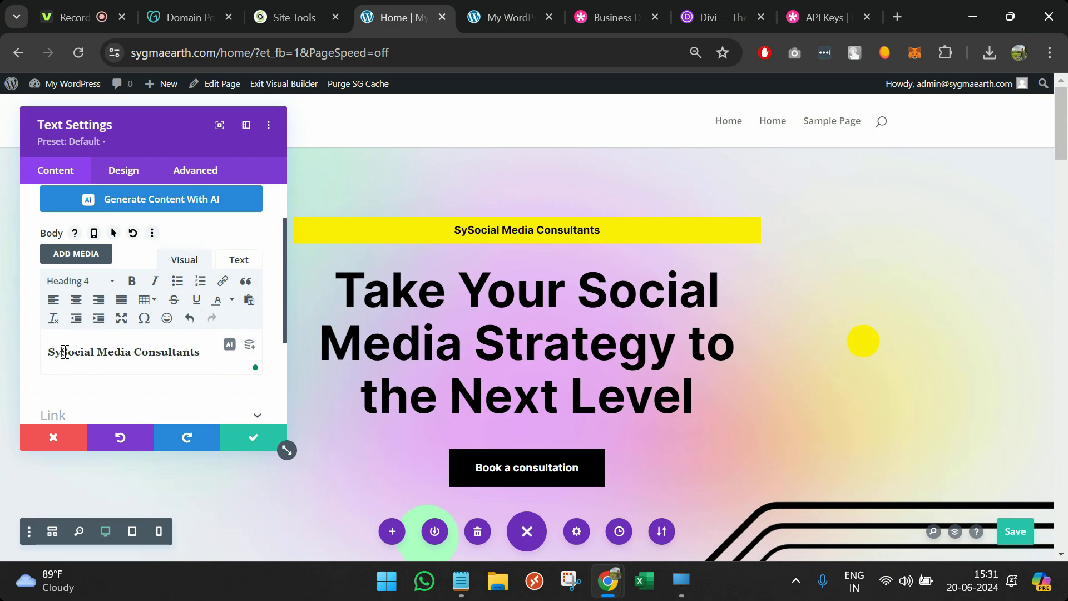
text(gma Earth)
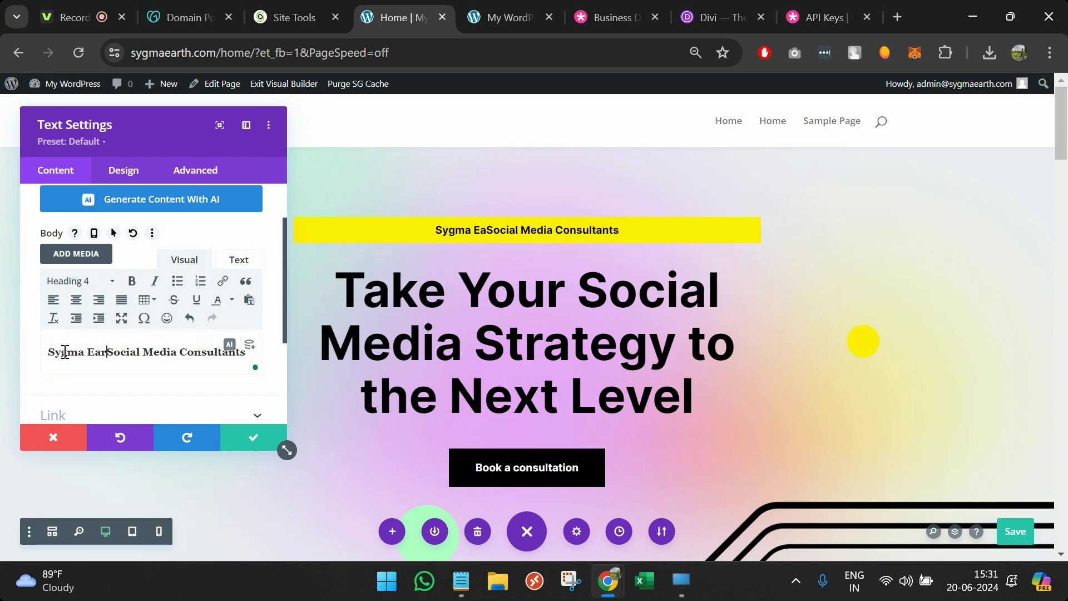
click(239, 436)
Rewrite the paragraph beside the video to say Sygma Earth can help reach 1 Million followers.
scroll(239, 433, down, 3)
scroll(240, 433, down, 6)
scroll(500, 278, down, 3)
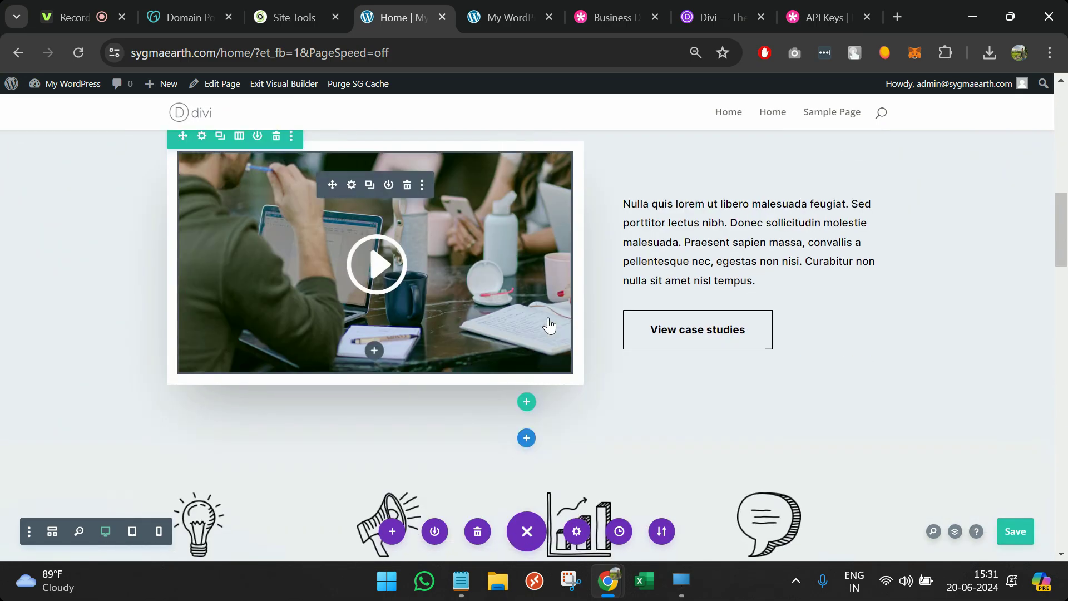
triple_click(663, 261)
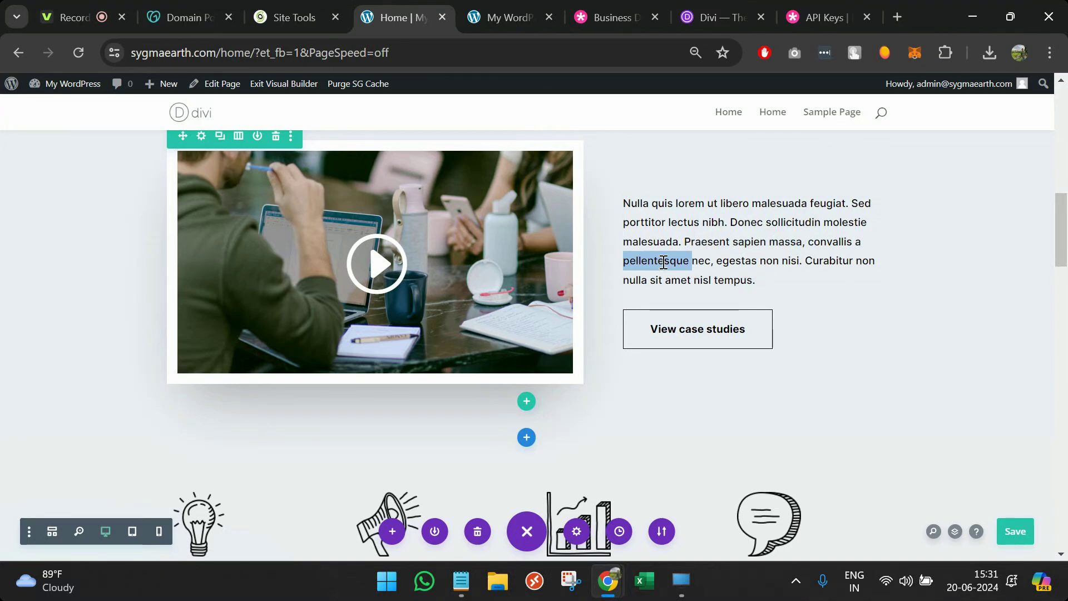
text(Sy)
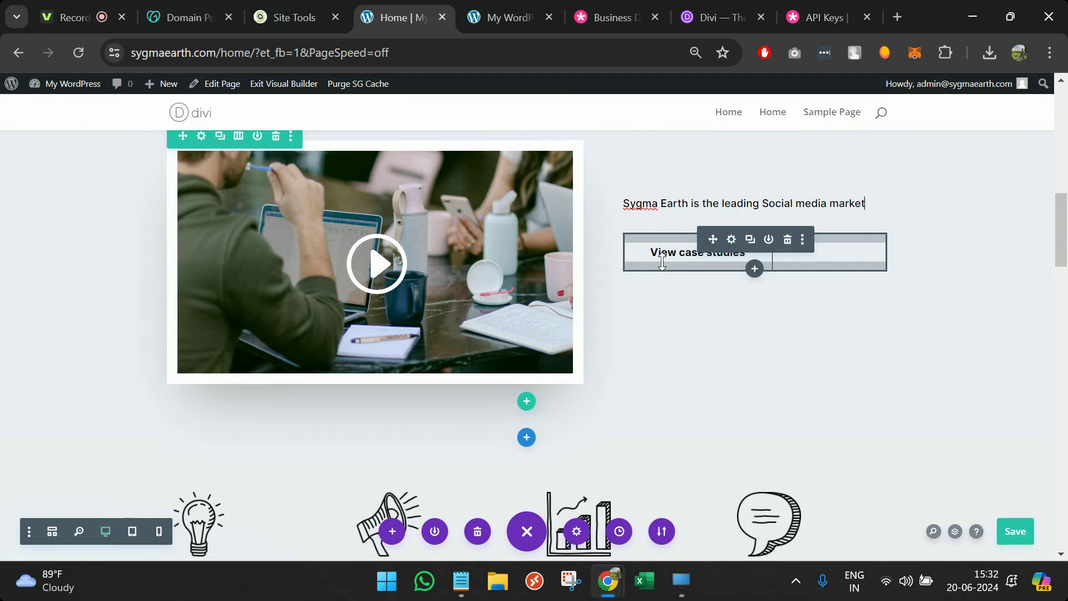
text(ser)
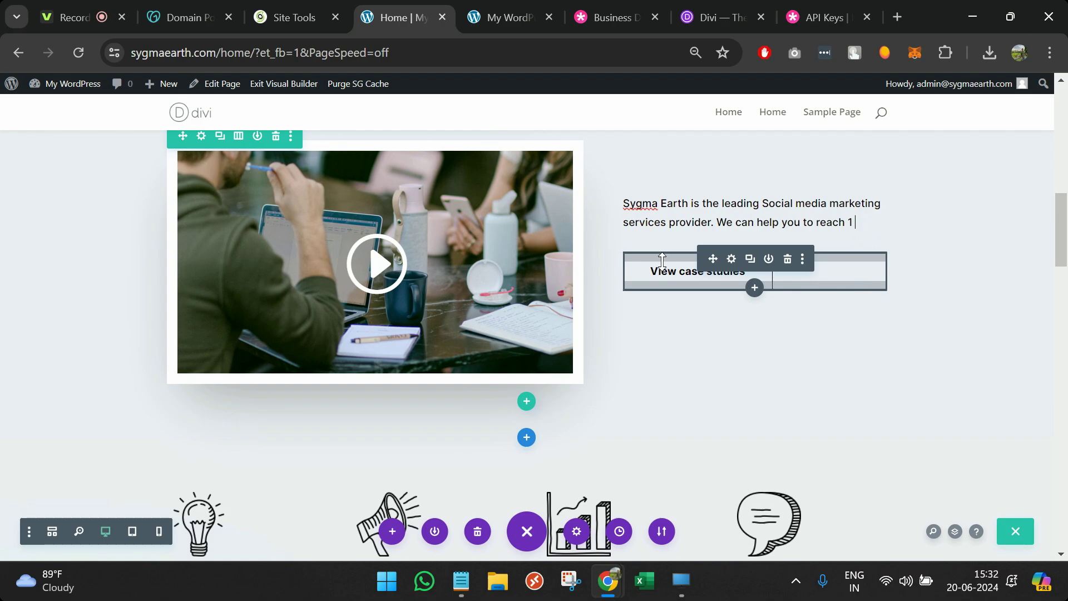
text(Million )
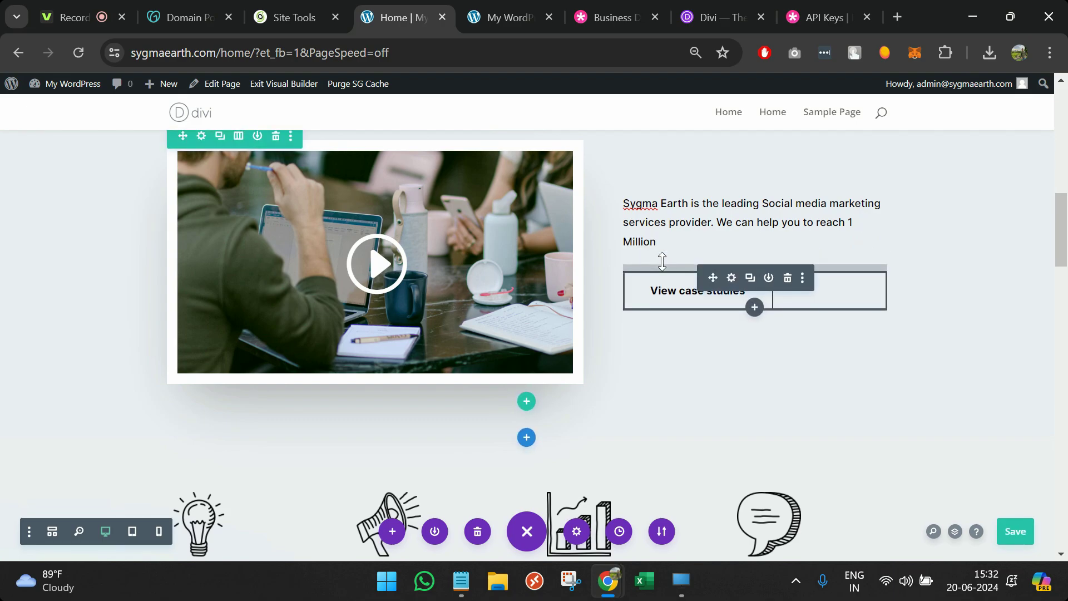
text(followers in a month.)
Duplicate the four-column services row, then delete the duplicate again.
scroll(662, 261, down, 1)
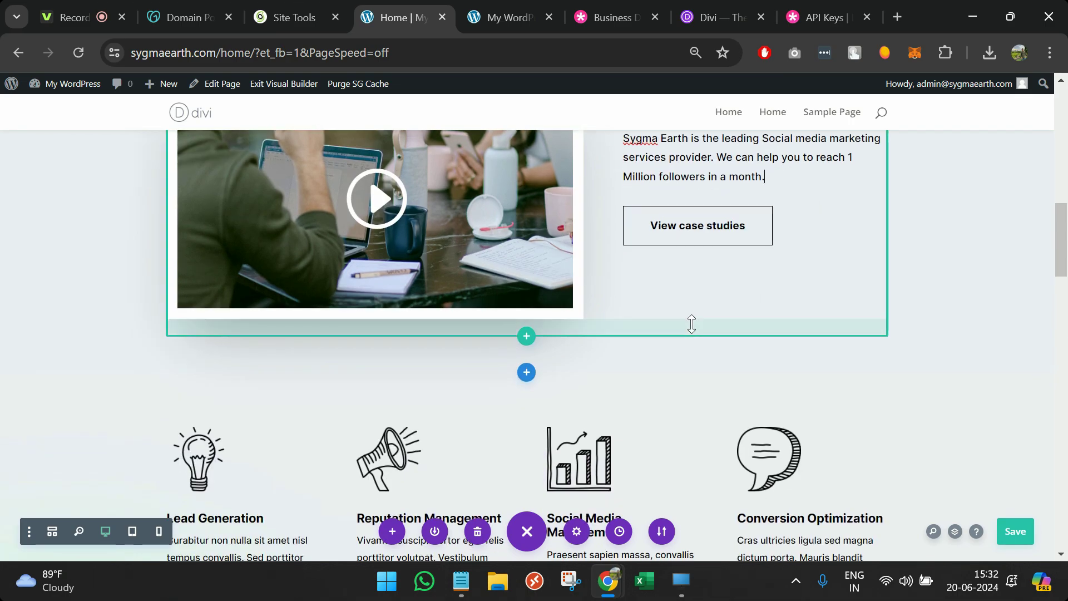
scroll(691, 321, down, 3)
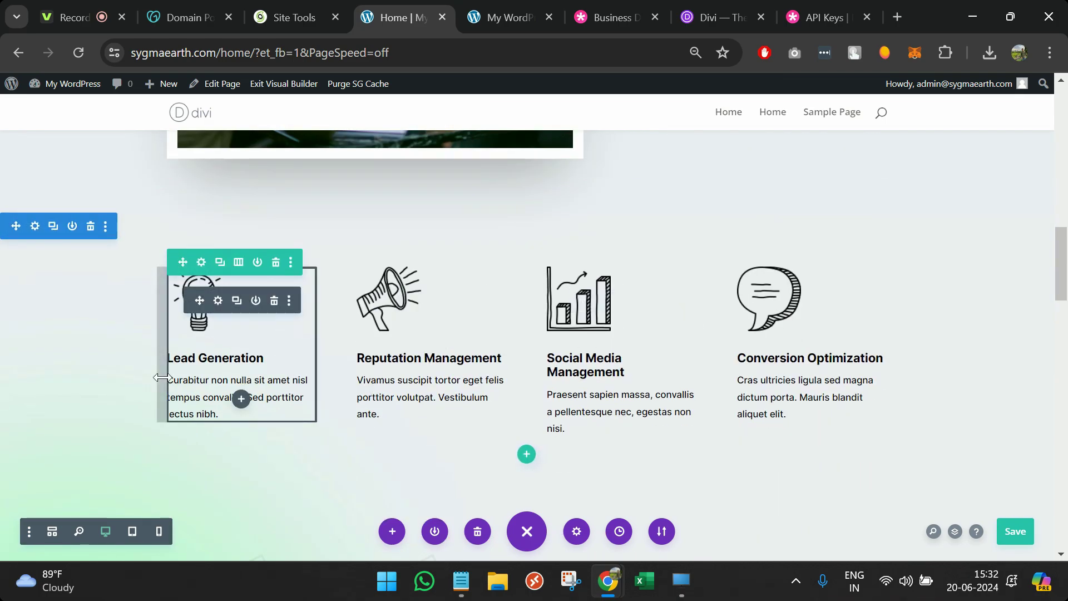
scroll(161, 377, down, 1)
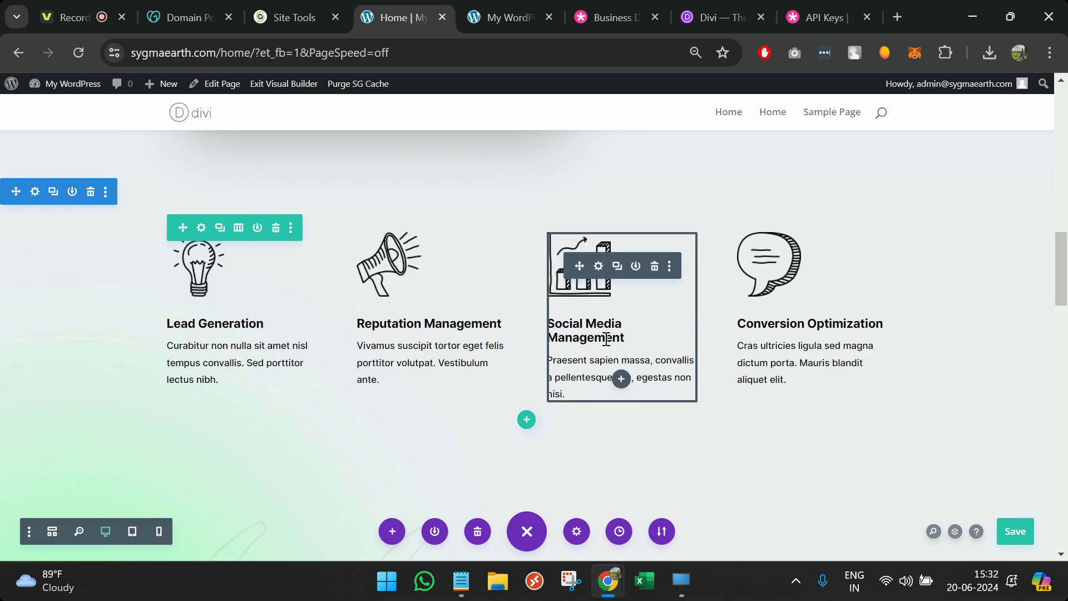
scroll(606, 339, down, 2)
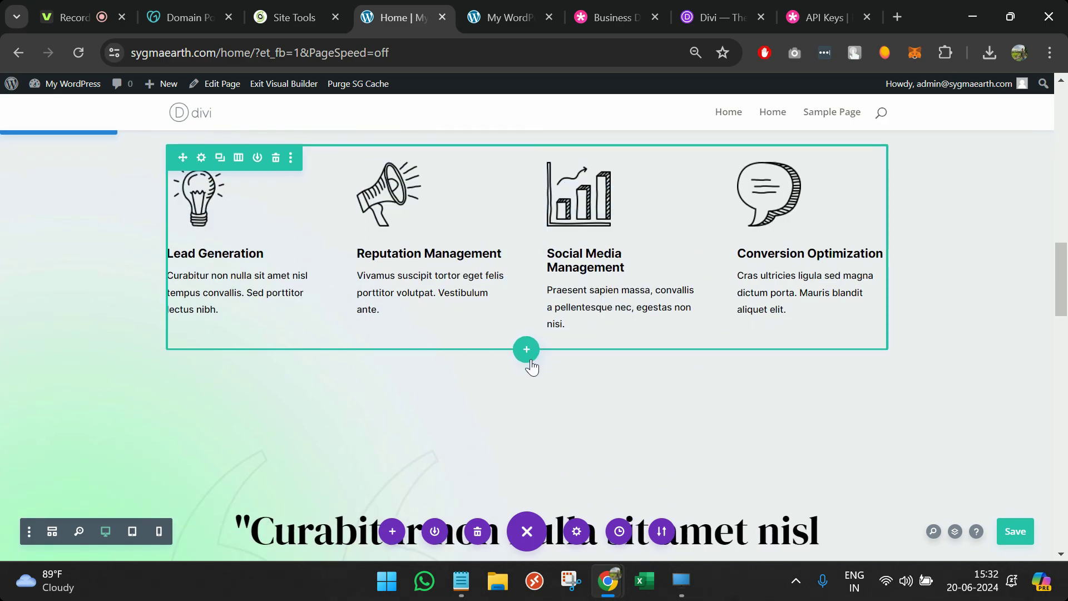
click(216, 160)
scroll(301, 406, down, 1)
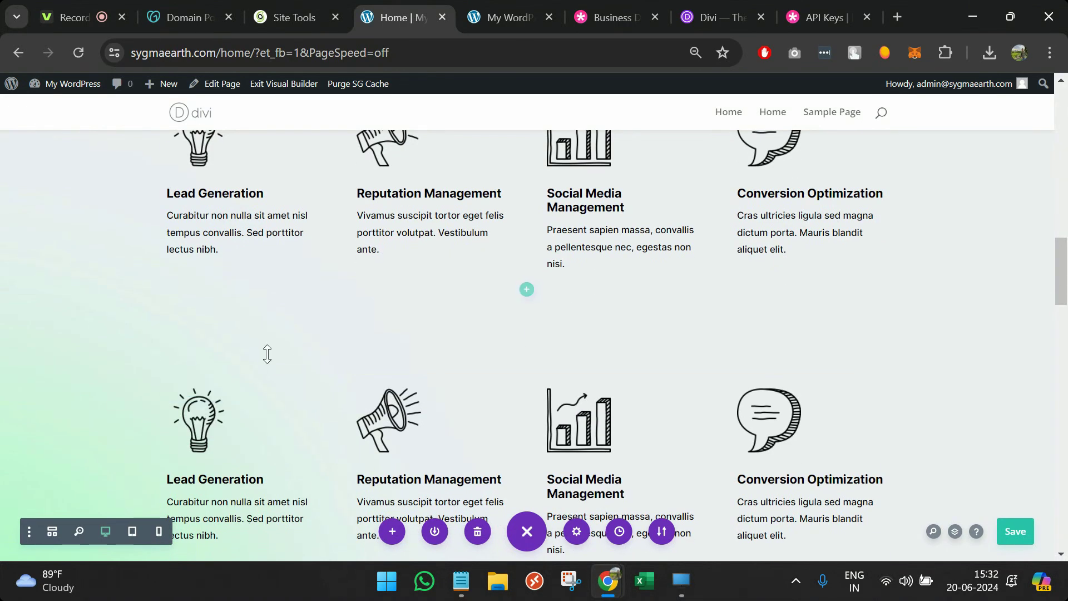
click(276, 384)
scroll(280, 389, down, 5)
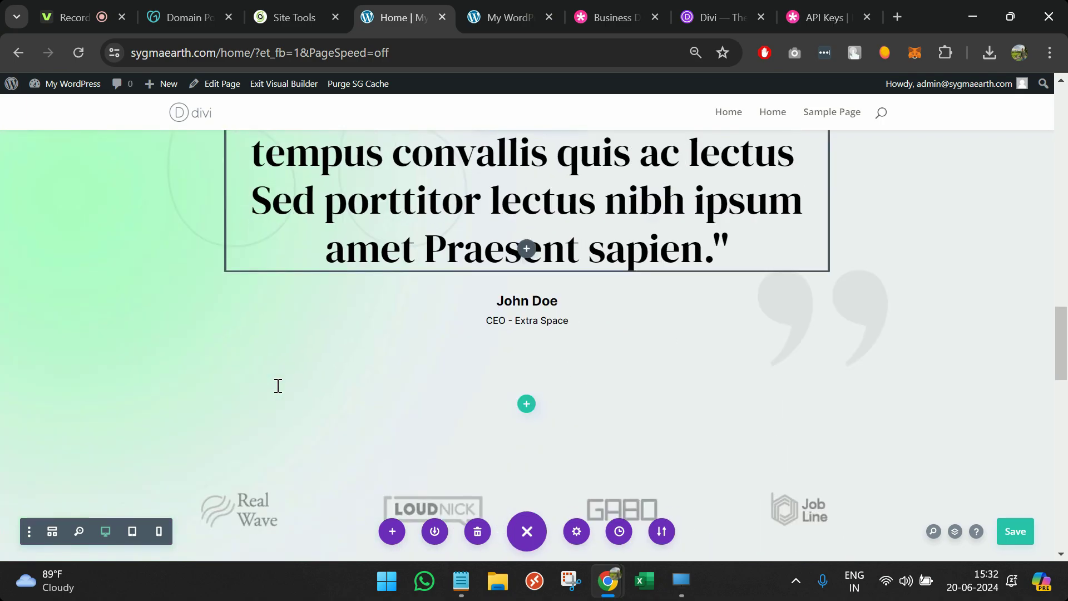
scroll(278, 384, up, 2)
Replace the testimonial quote, starting it with "Social Media Marketing".
triple_click(334, 332)
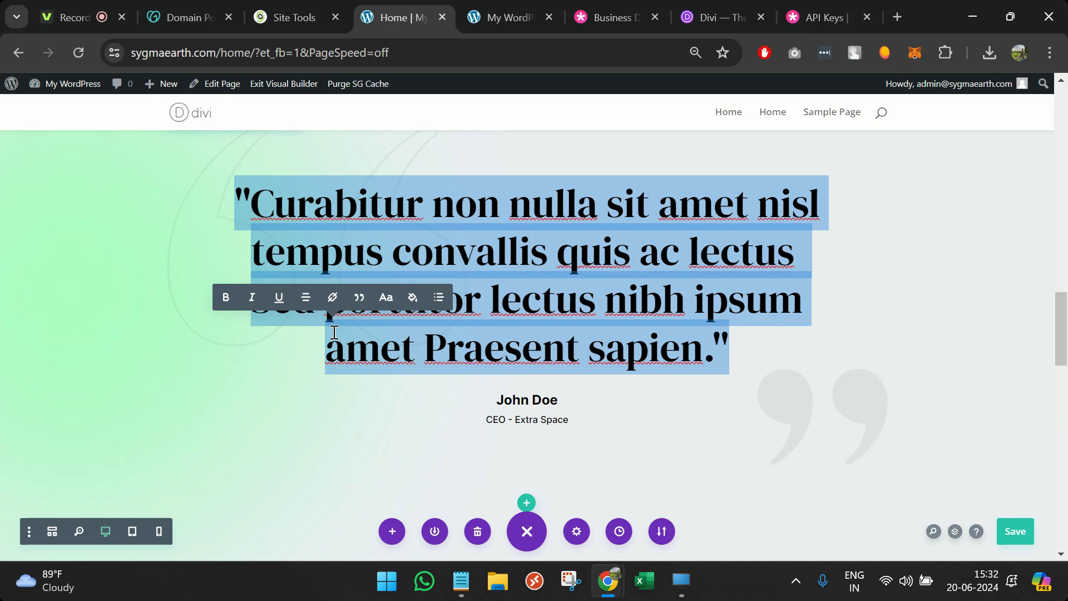
text("Soci)
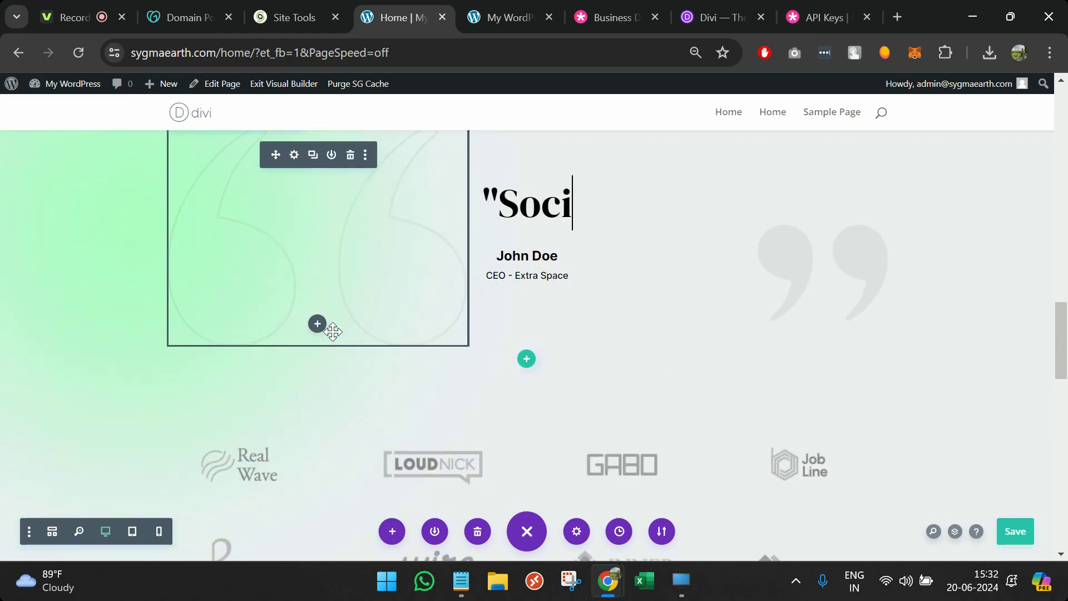
text(al Mde)
key(BackSpace)
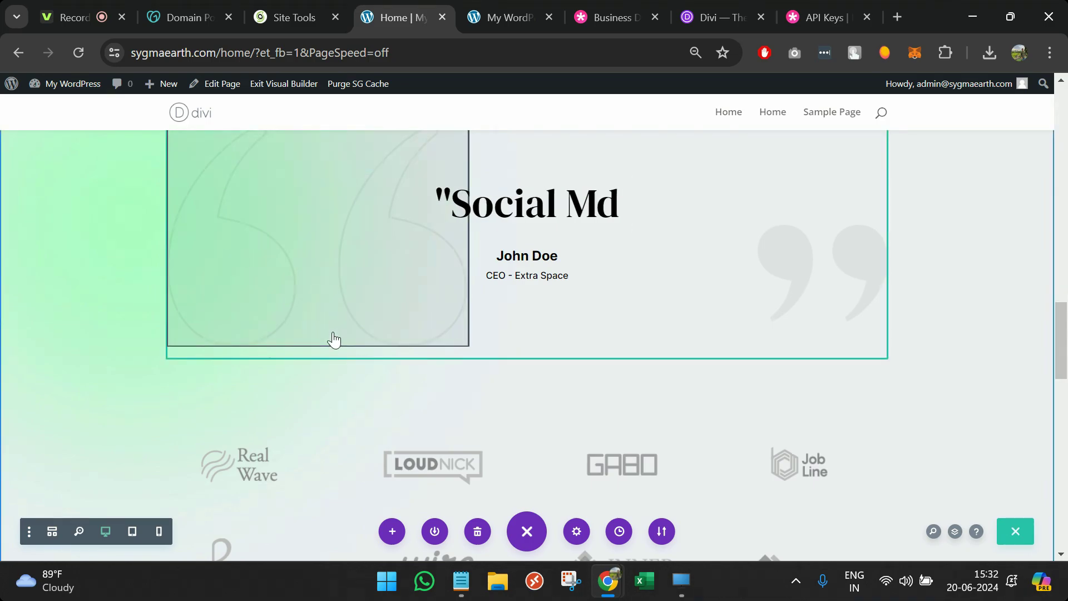
key(BackSpace)
text(edia Markti)
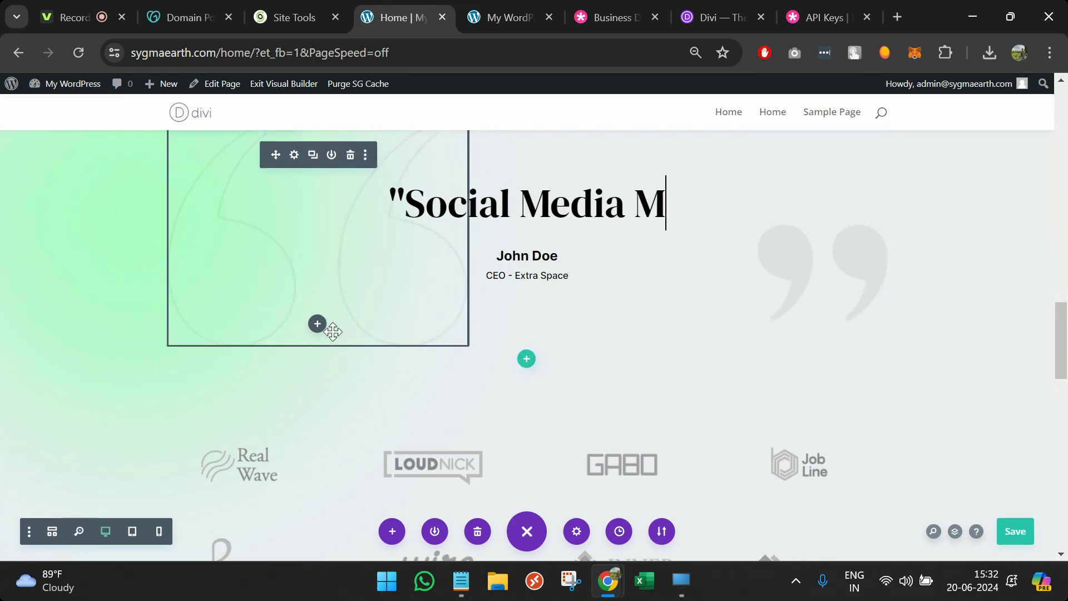
key(BackSpace)
key(BackSpace)
text(eti)
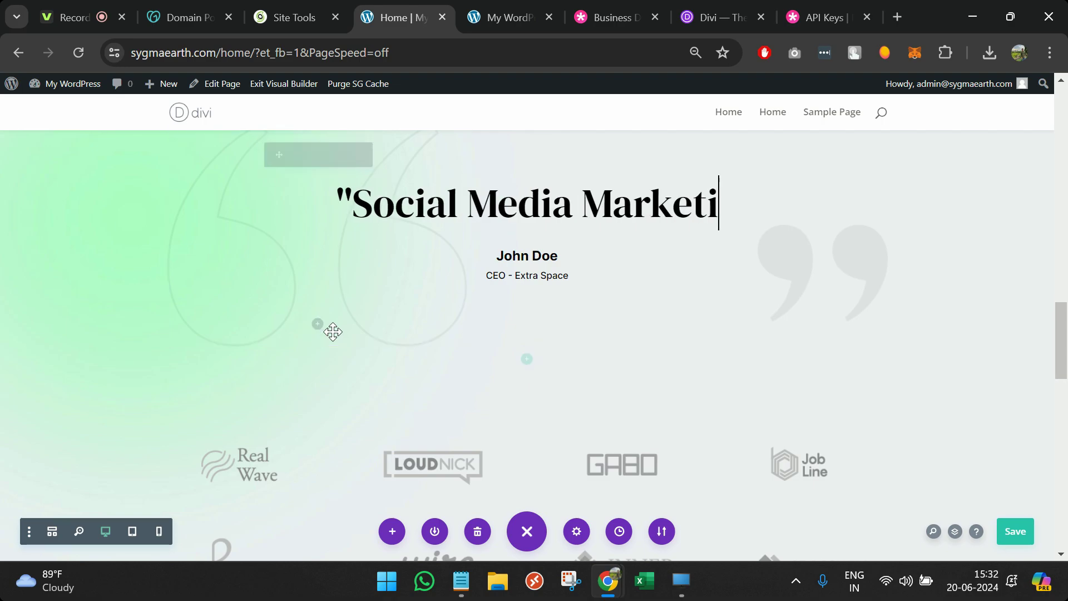
text(ng ai)
key(BackSpace)
key(BackSpace)
Finish the quote with 'is a way to help people reach to their right customers."'.
text(is a way )
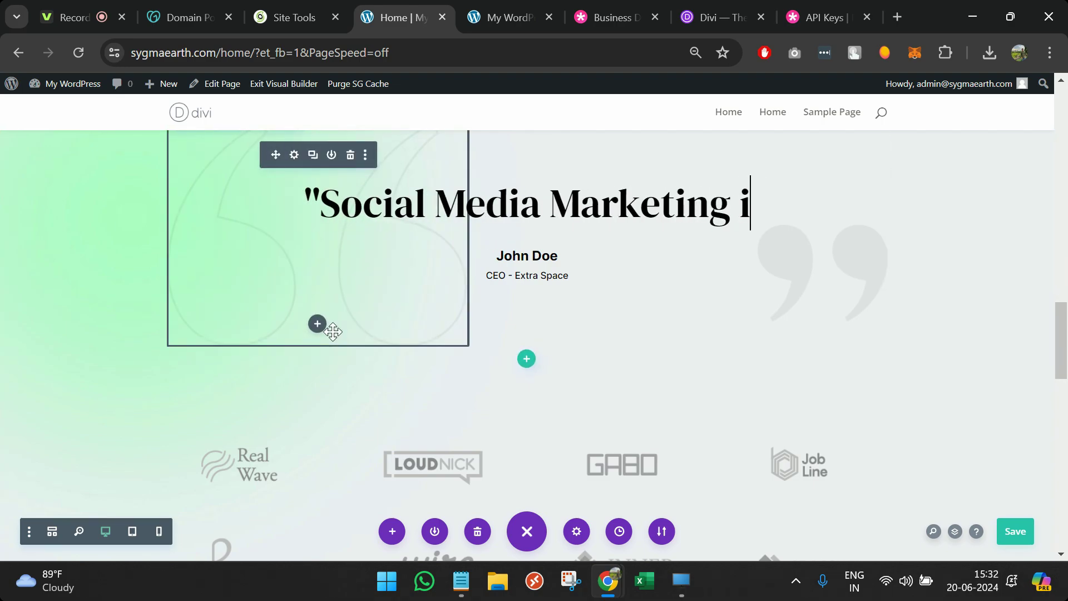
text(to hel)
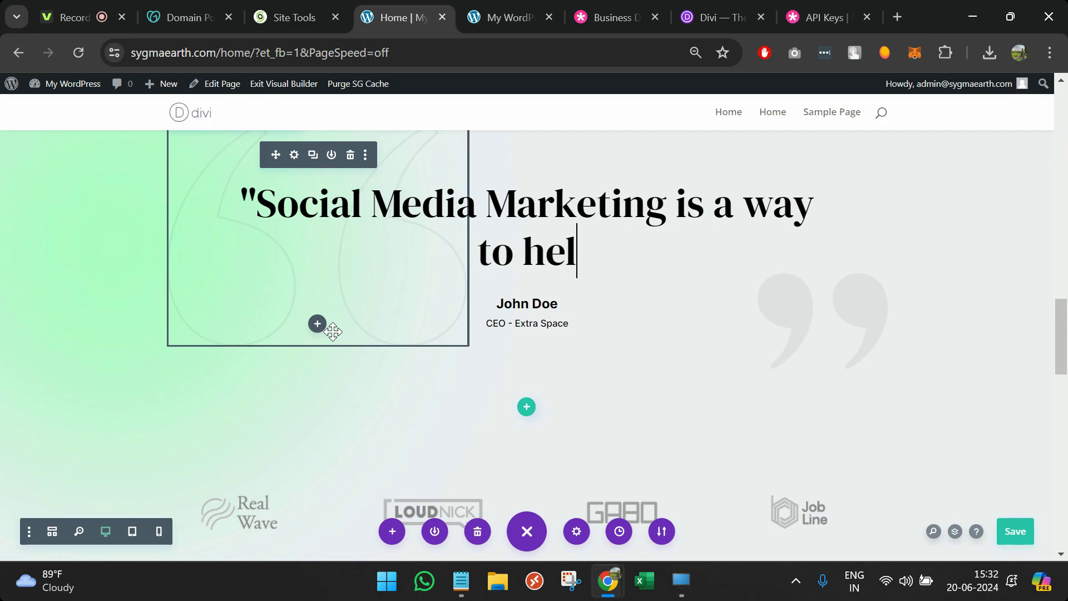
text(p p)
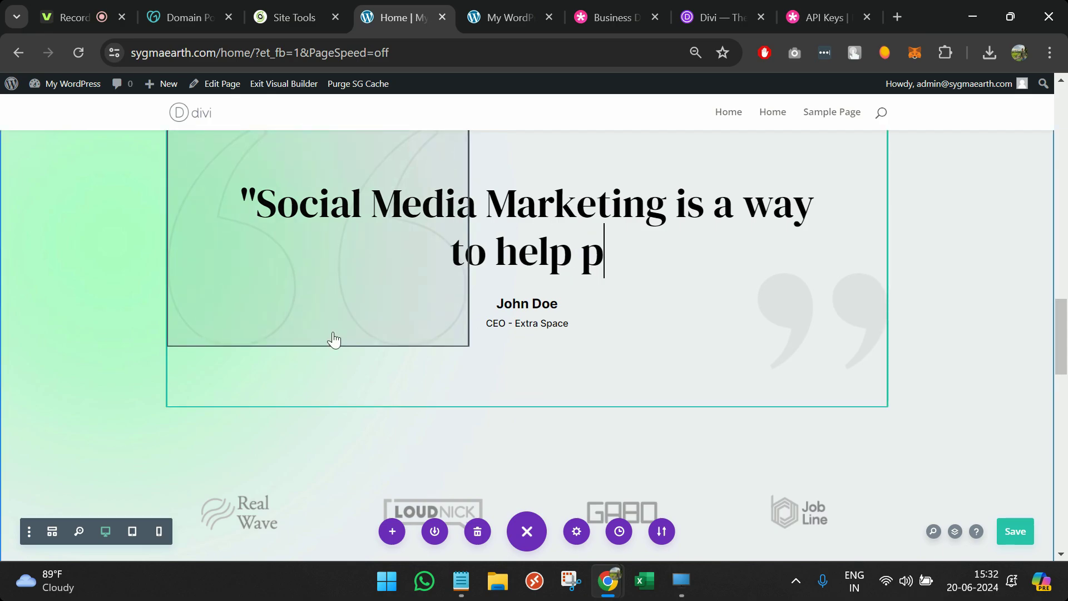
text(eople reach to h)
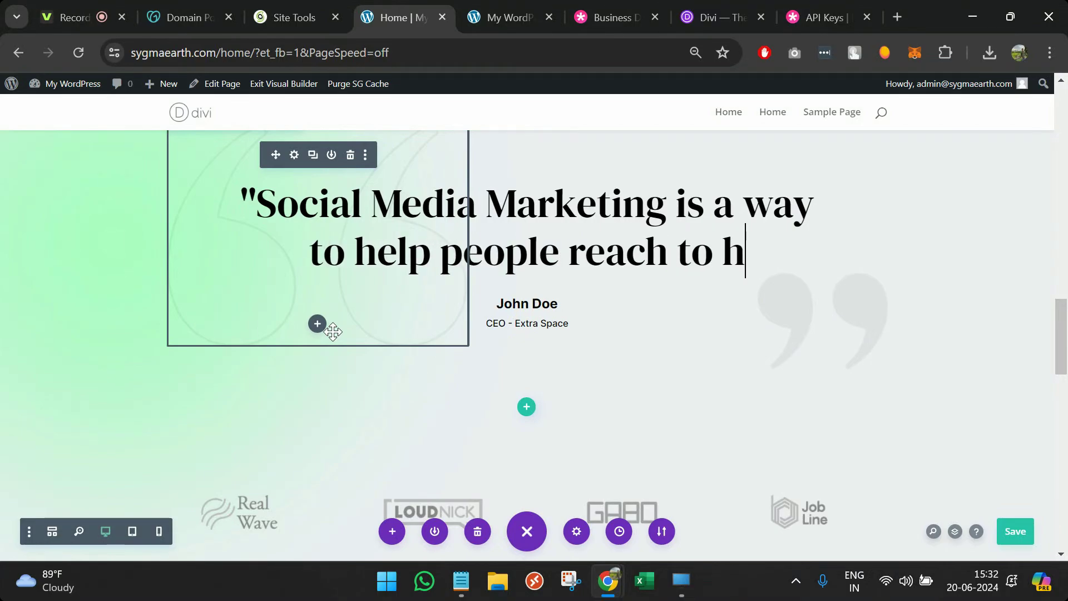
key(BackSpace)
text(te)
key(BackSpace)
text(he)
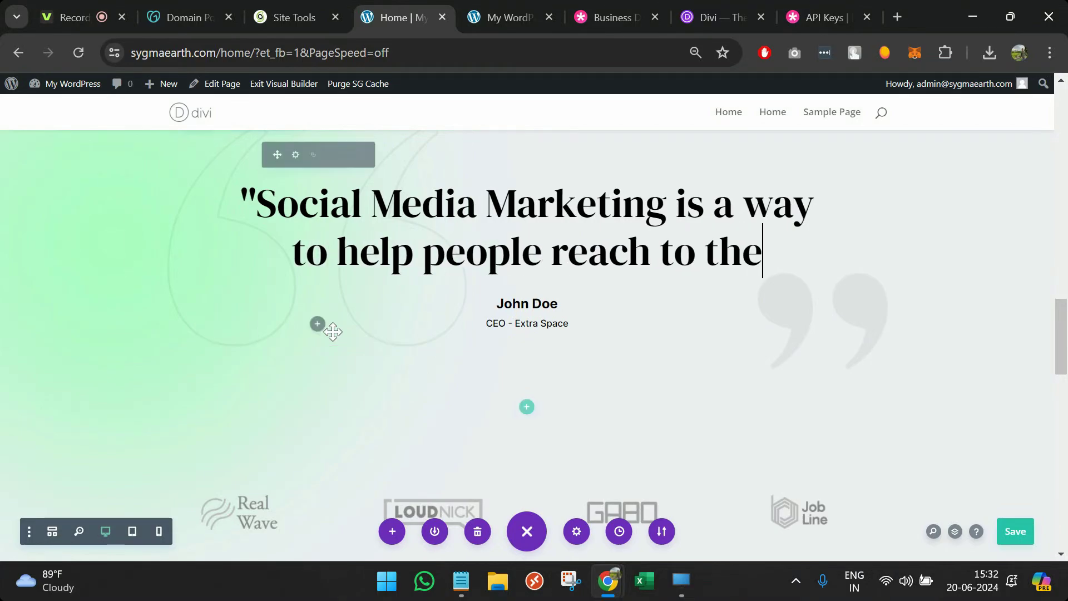
text(ir right customers.)
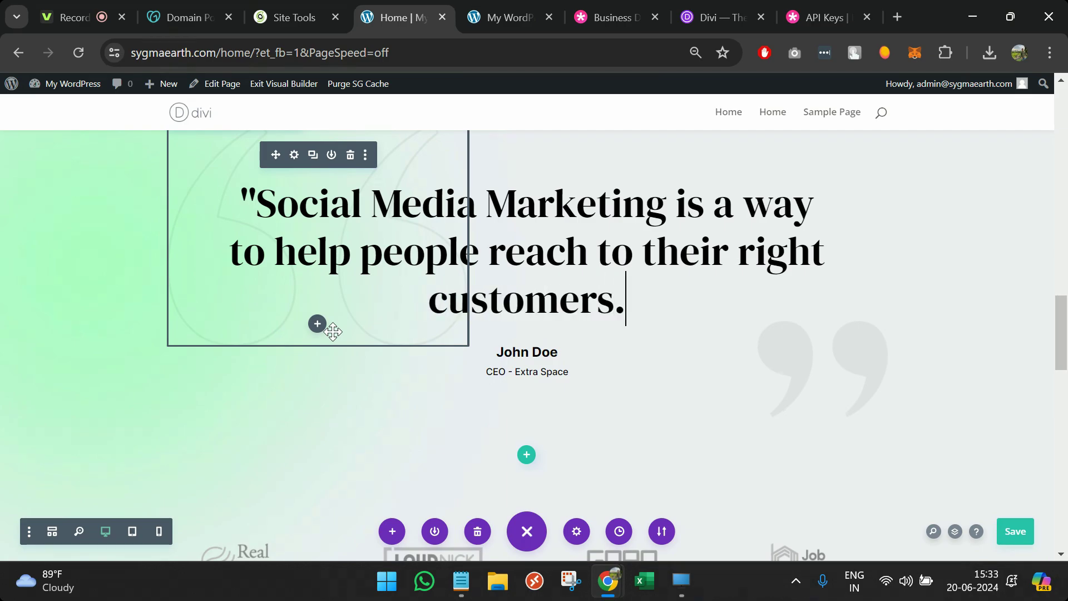
scroll(333, 331, down, 2)
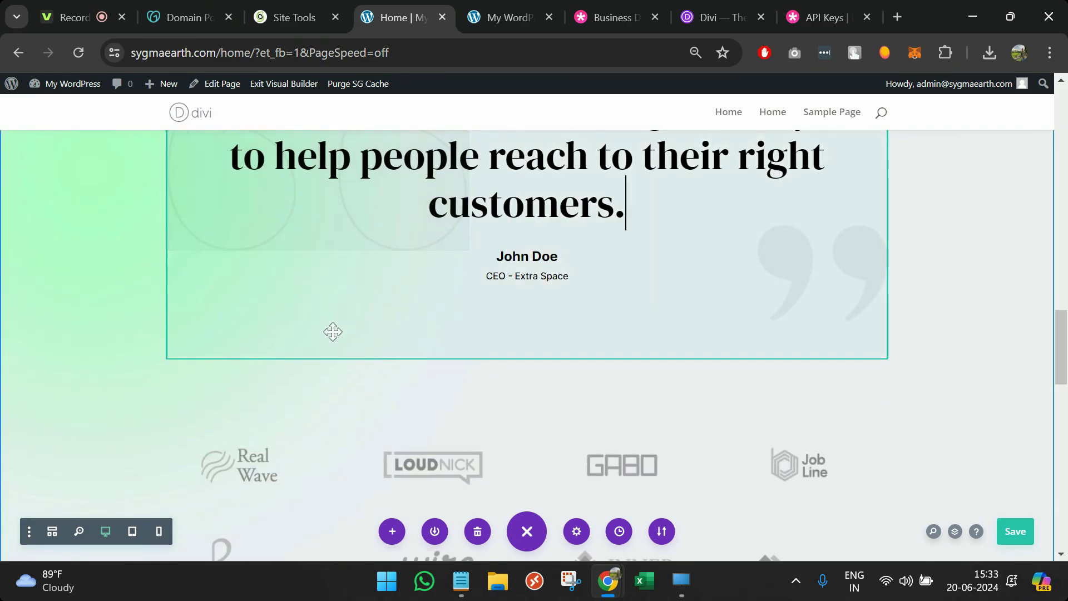
text(")
scroll(333, 332, down, 4)
scroll(333, 331, down, 3)
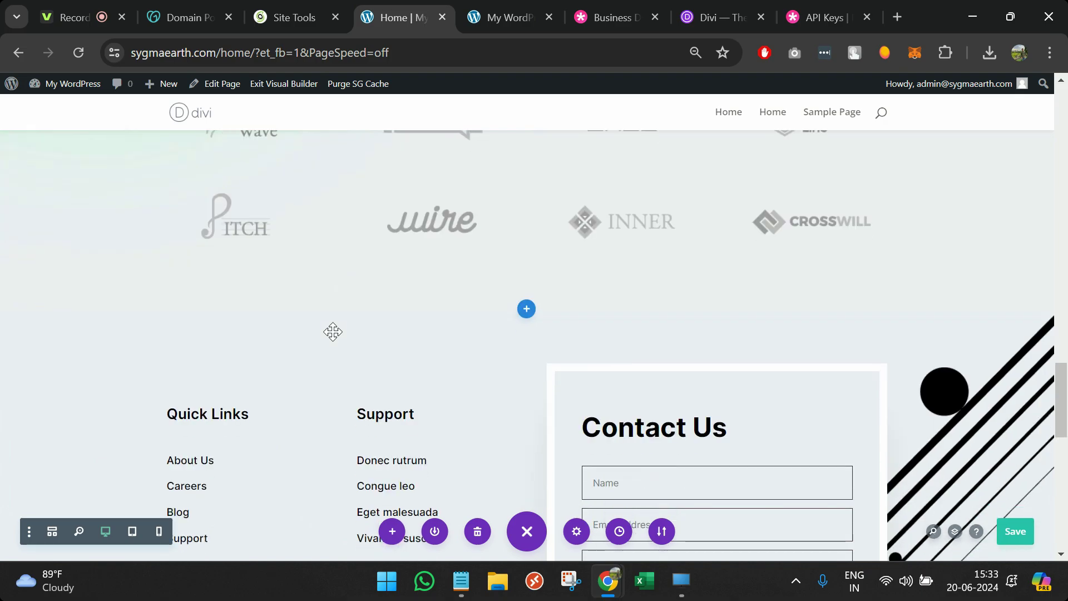
scroll(333, 331, up, 2)
scroll(334, 221, up, 1)
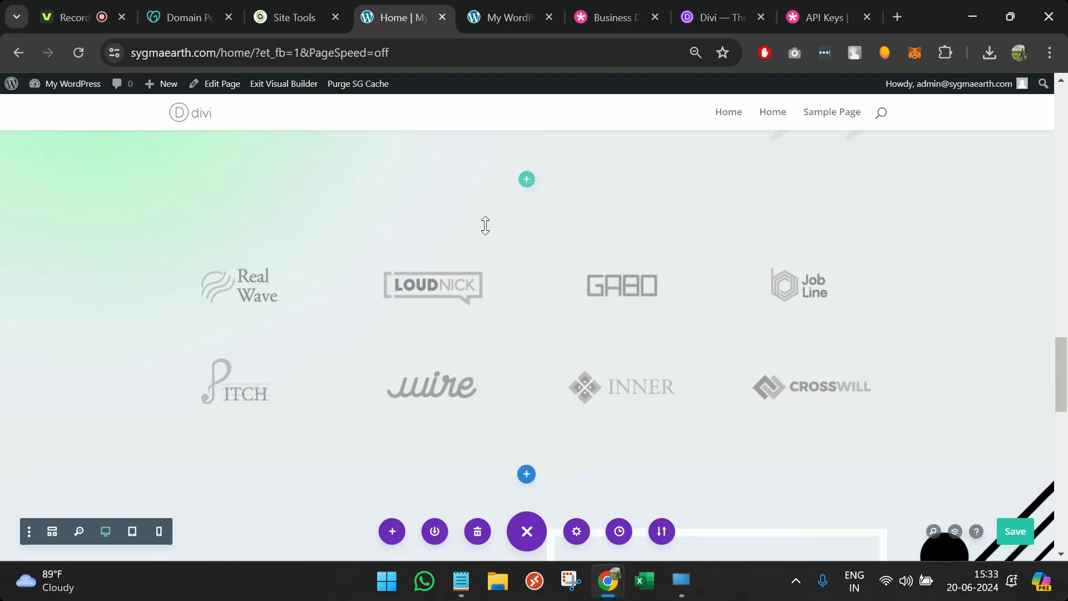
scroll(796, 282, down, 5)
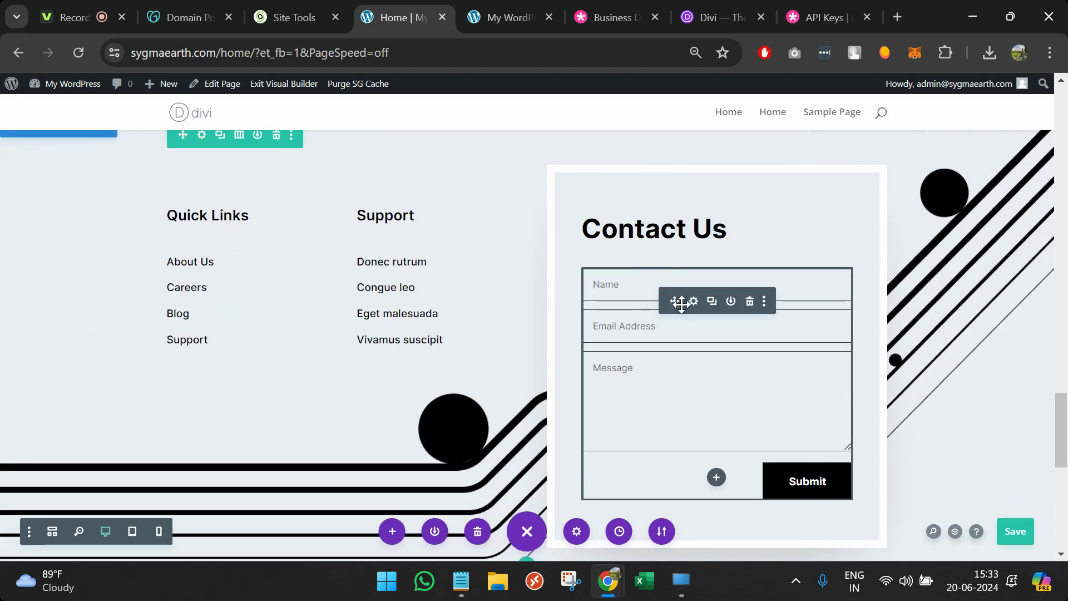
In the contact form's email settings, enter the site admin's e-mail address as recipient.
click(693, 301)
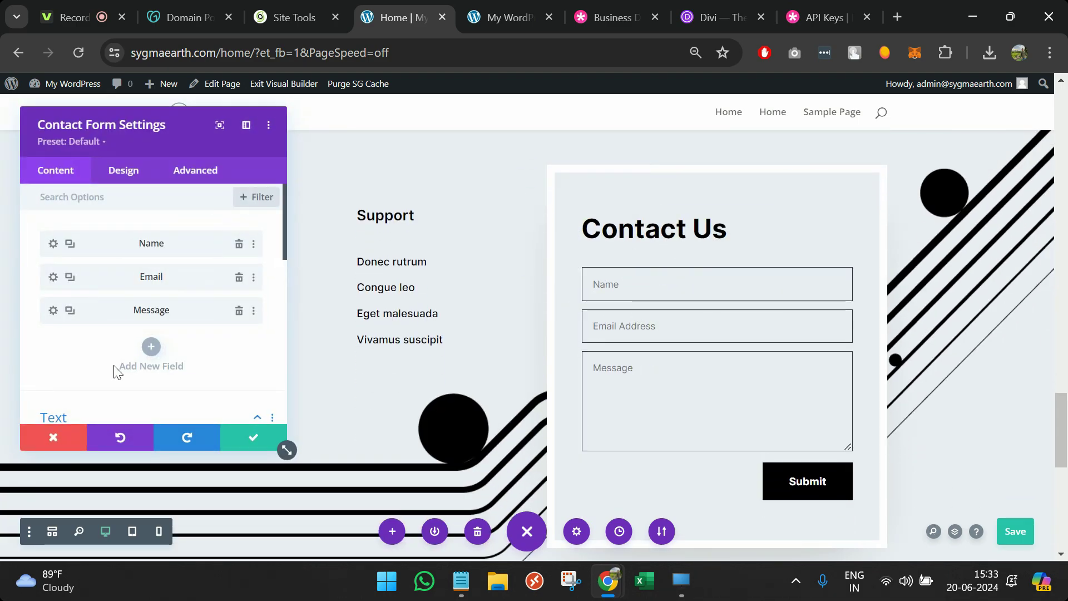
scroll(111, 369, down, 3)
scroll(114, 346, down, 2)
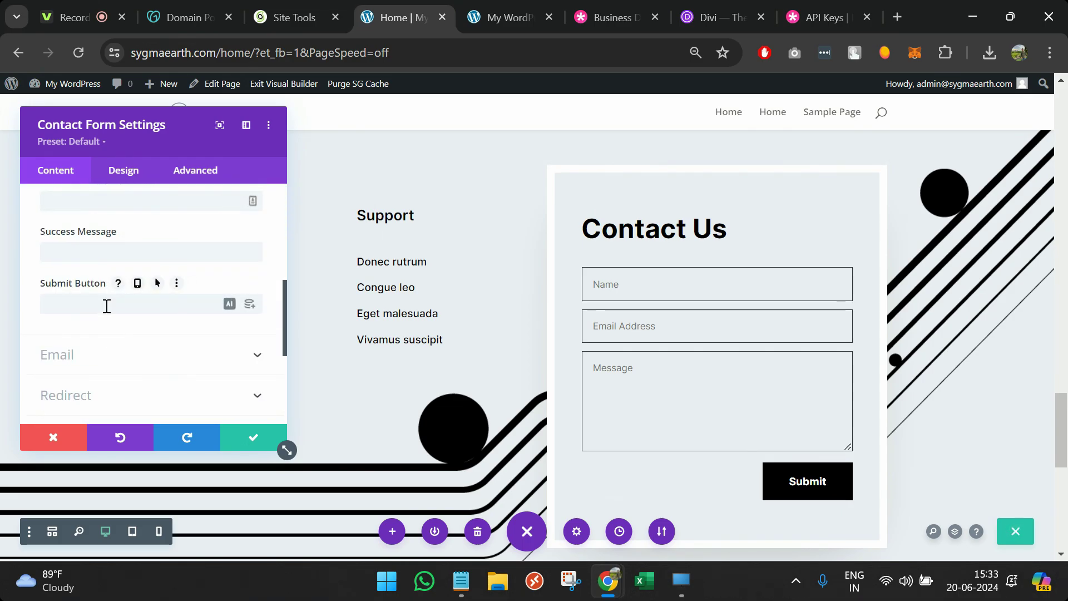
scroll(105, 306, down, 1)
click(105, 296)
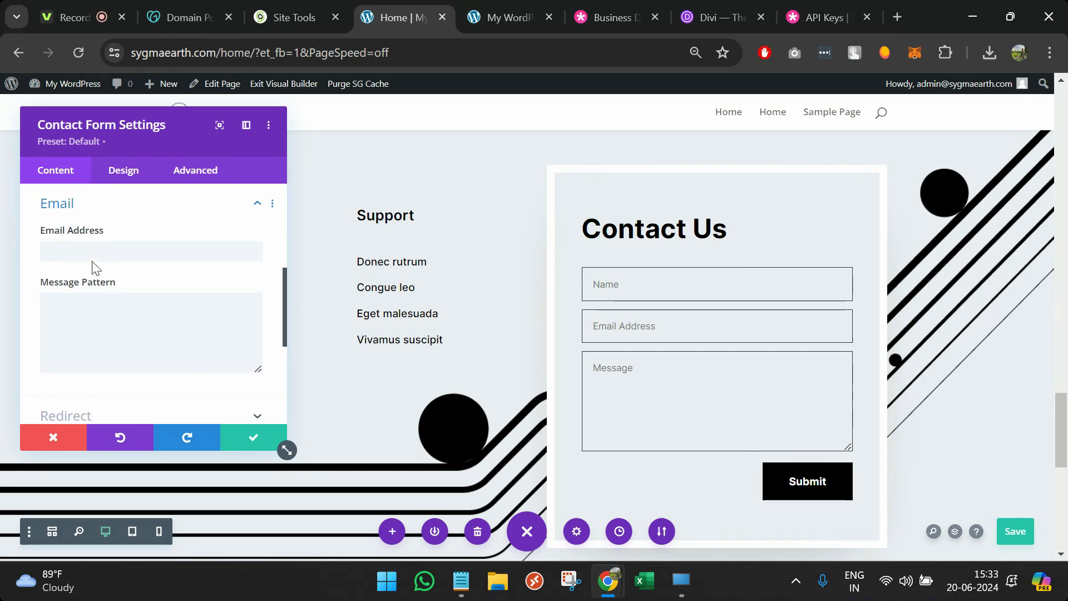
click(89, 250)
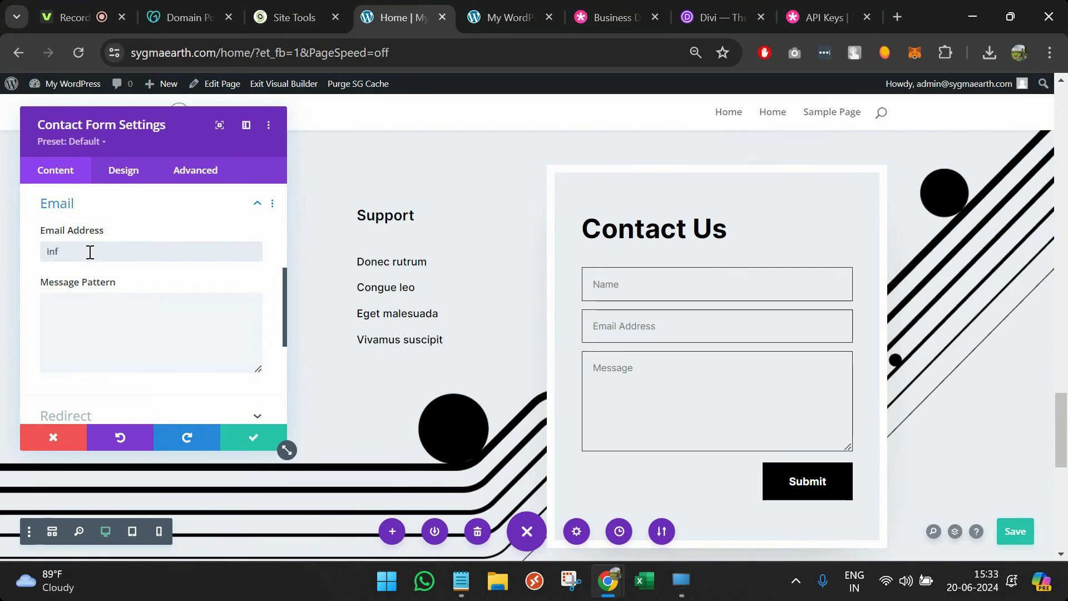
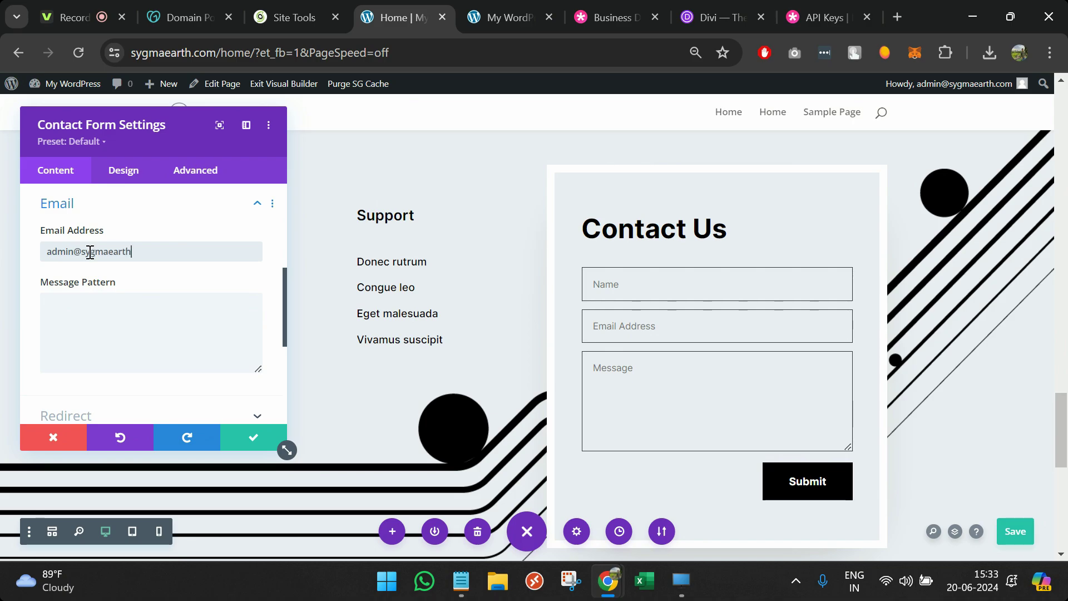
Set the message pattern to Name: %%Name%%, Email: %%Email%%, Message: %%Message%% on separate lines.
click(104, 317)
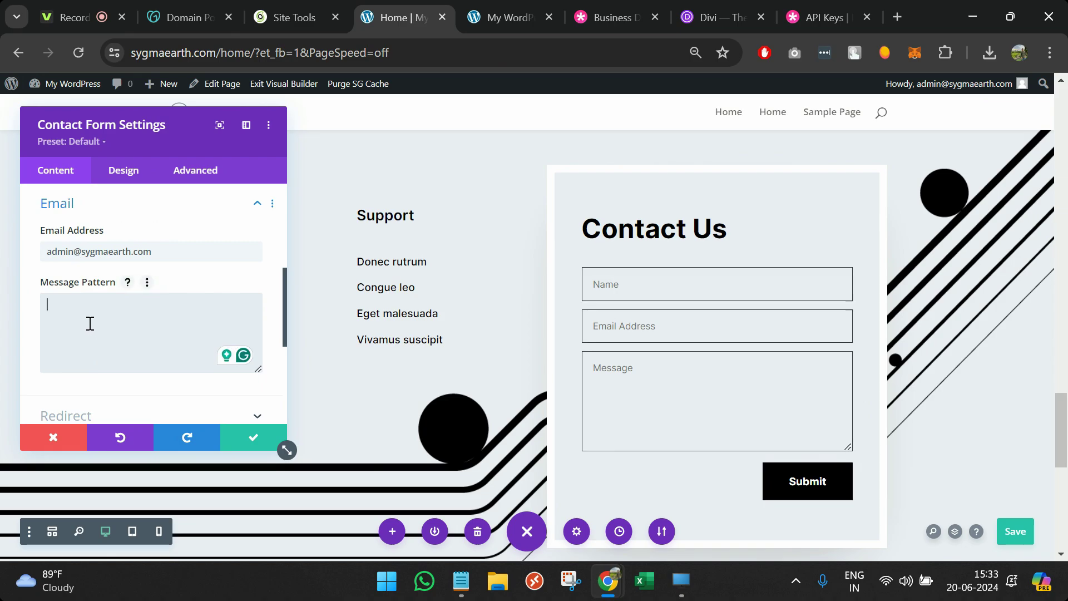
text(Name)
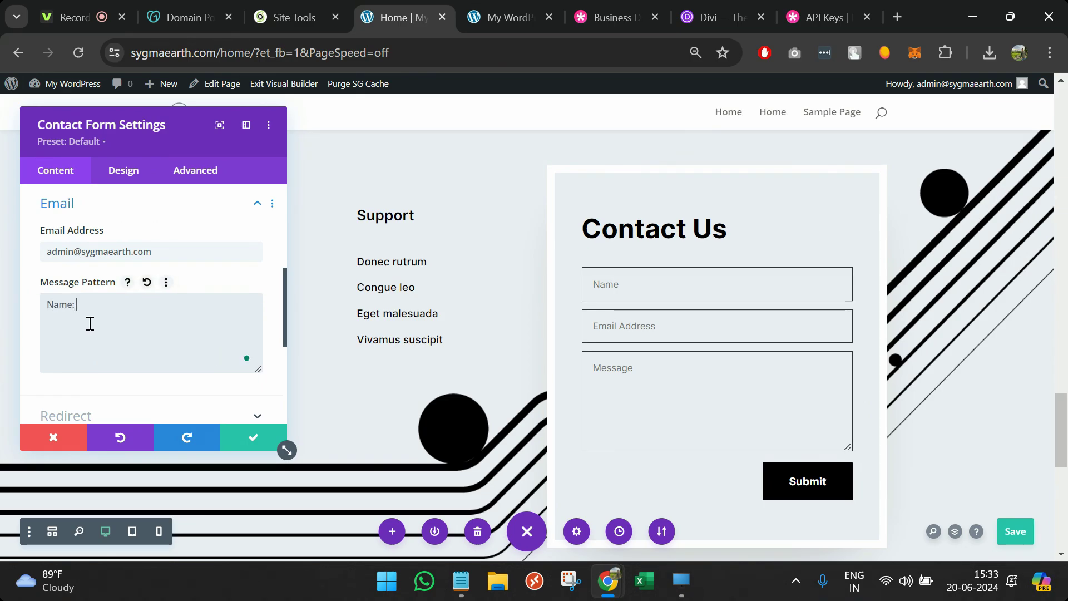
text(: %%Name)
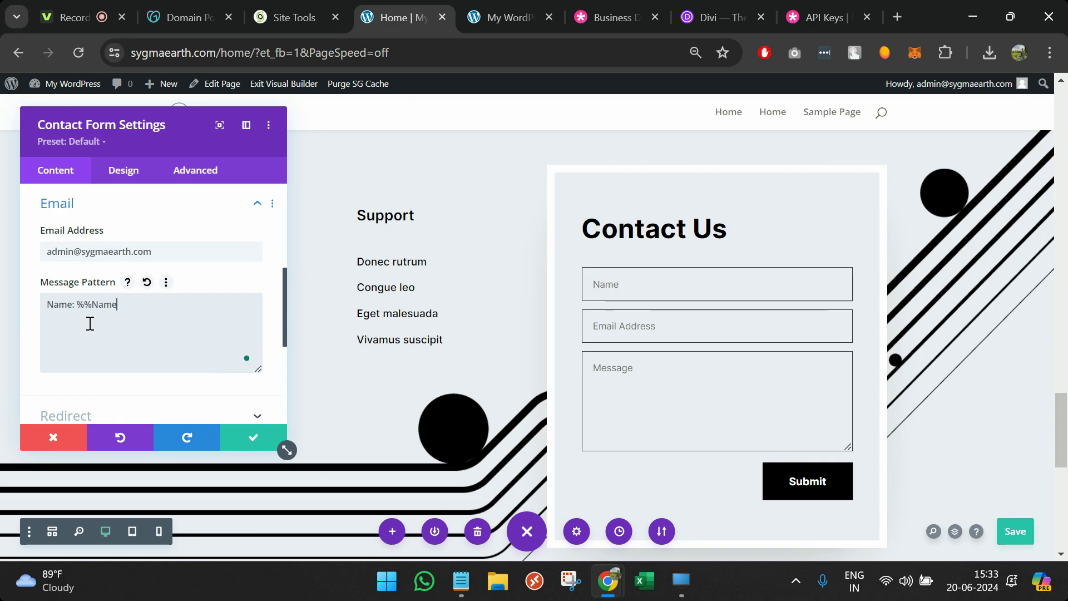
text(%%)
key(Return)
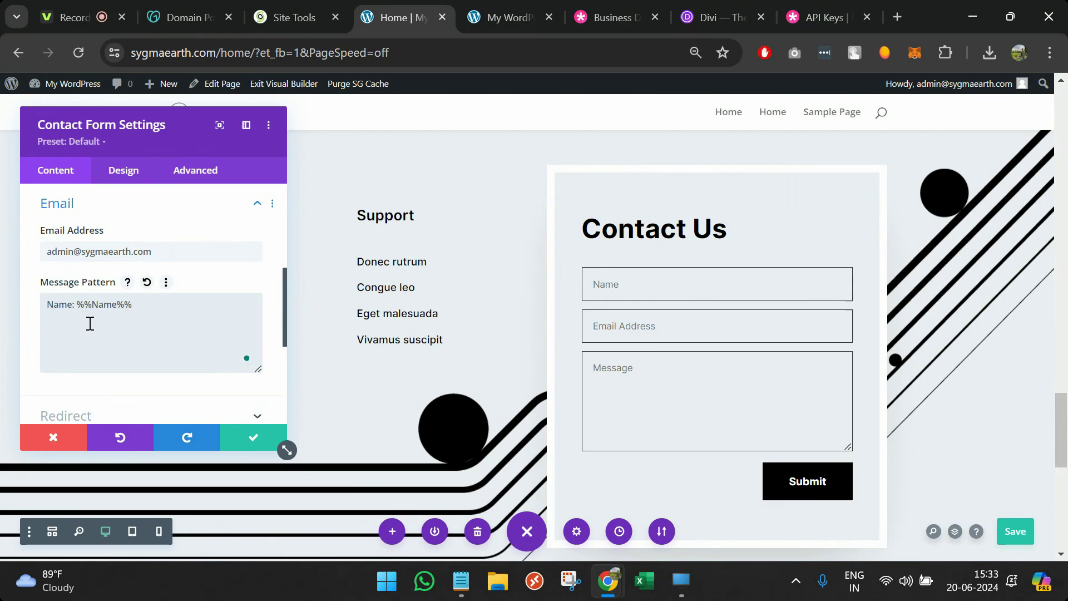
text(Email: %%Ema)
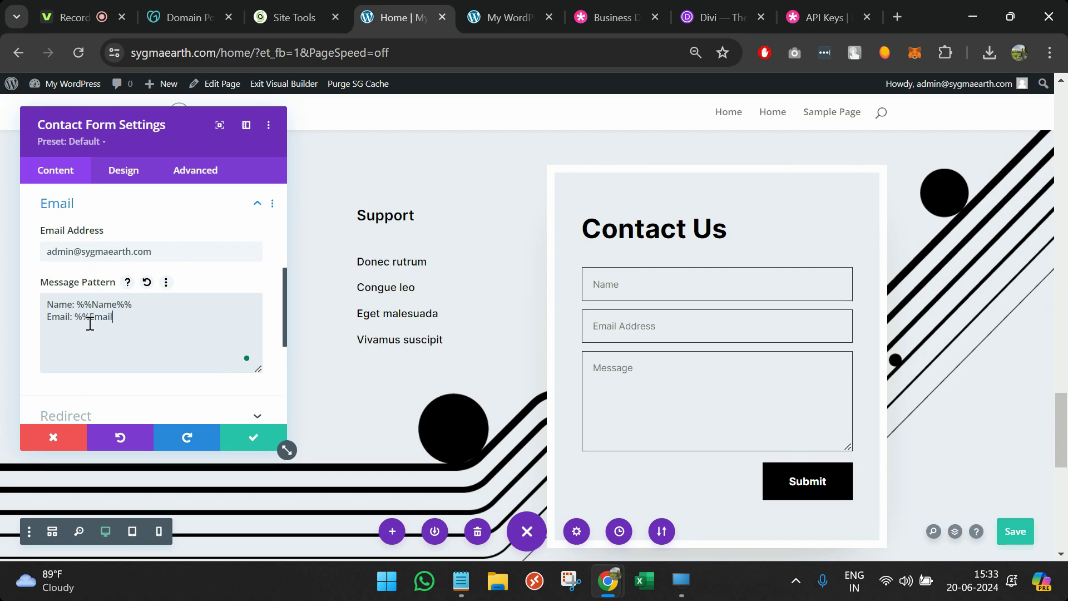
text(il)
text(%%)
key(Return)
text(Message: %)
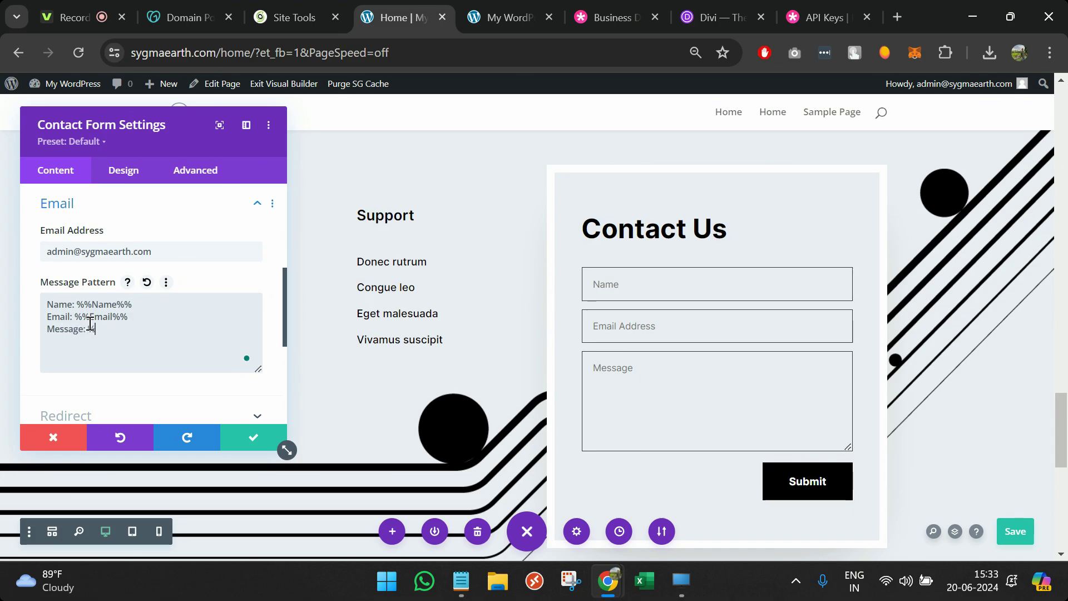
text(%Message)
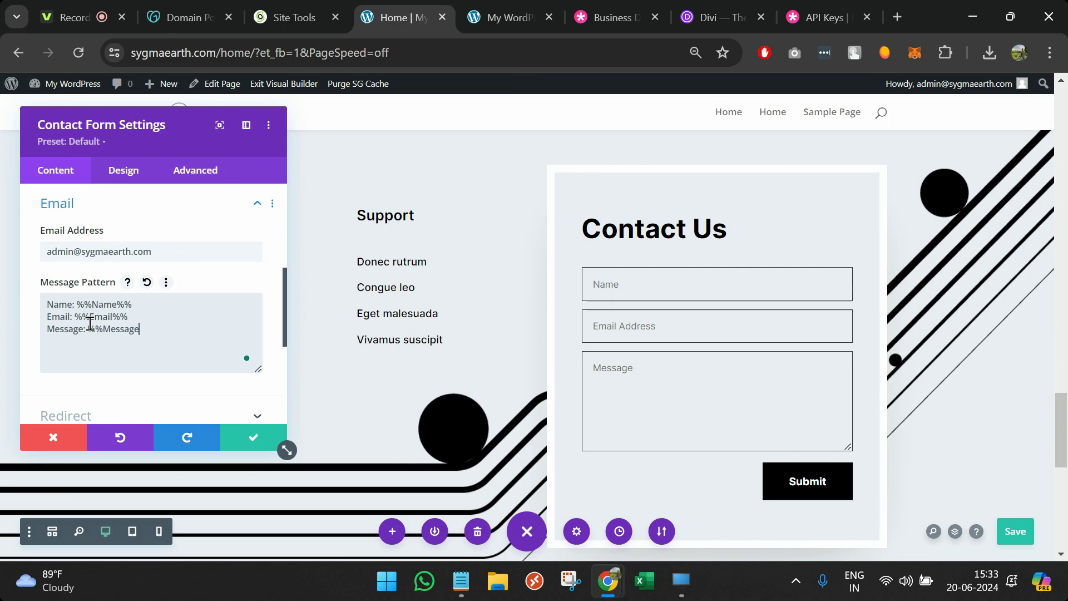
text(%%)
Check the Name field's ID, then return to the contact form settings.
scroll(89, 323, up, 5)
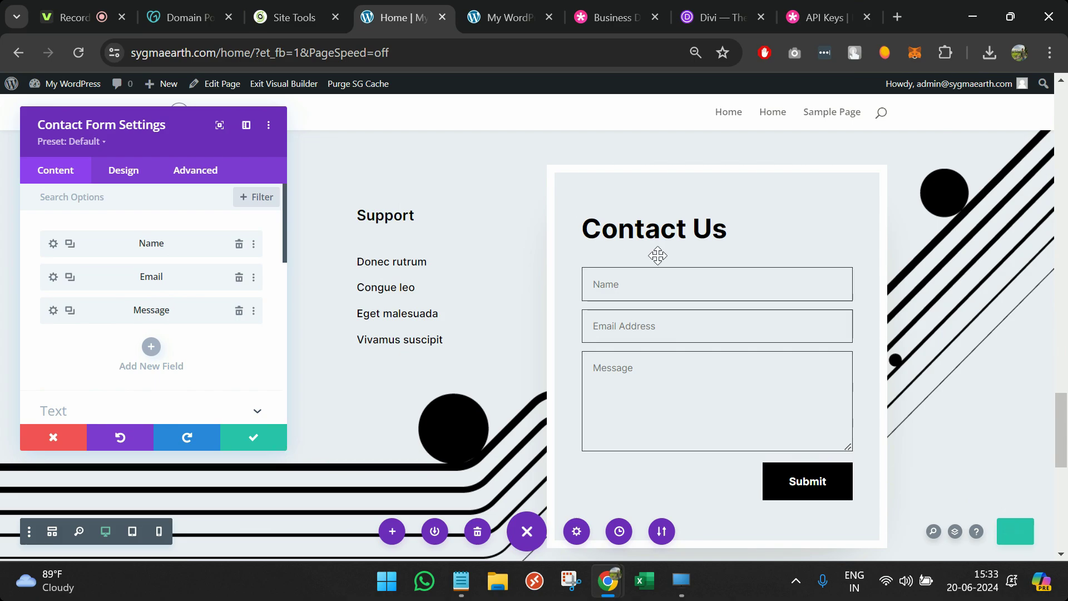
click(56, 248)
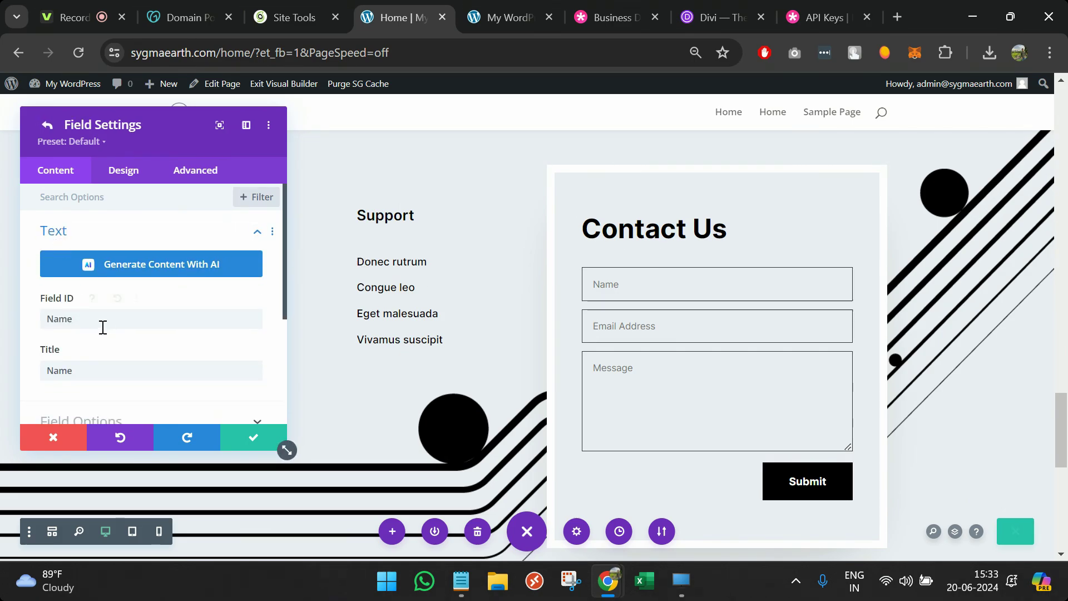
drag(103, 324, 28, 325)
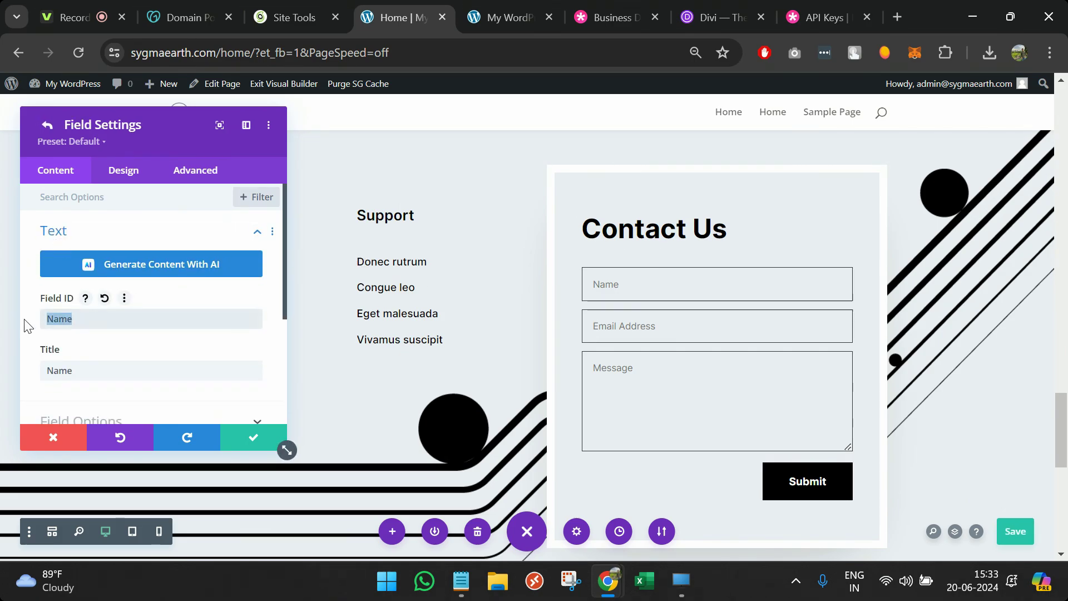
click(48, 124)
scroll(145, 355, down, 5)
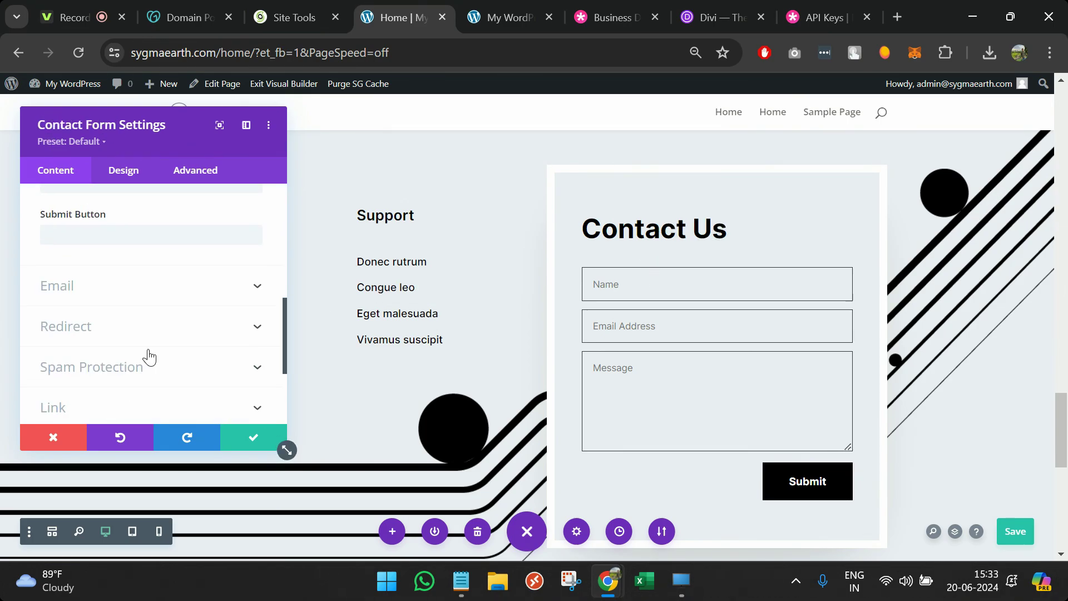
scroll(145, 355, up, 1)
Verify the %%Name%% placeholder, read the message pattern help, and apply the form settings.
click(140, 362)
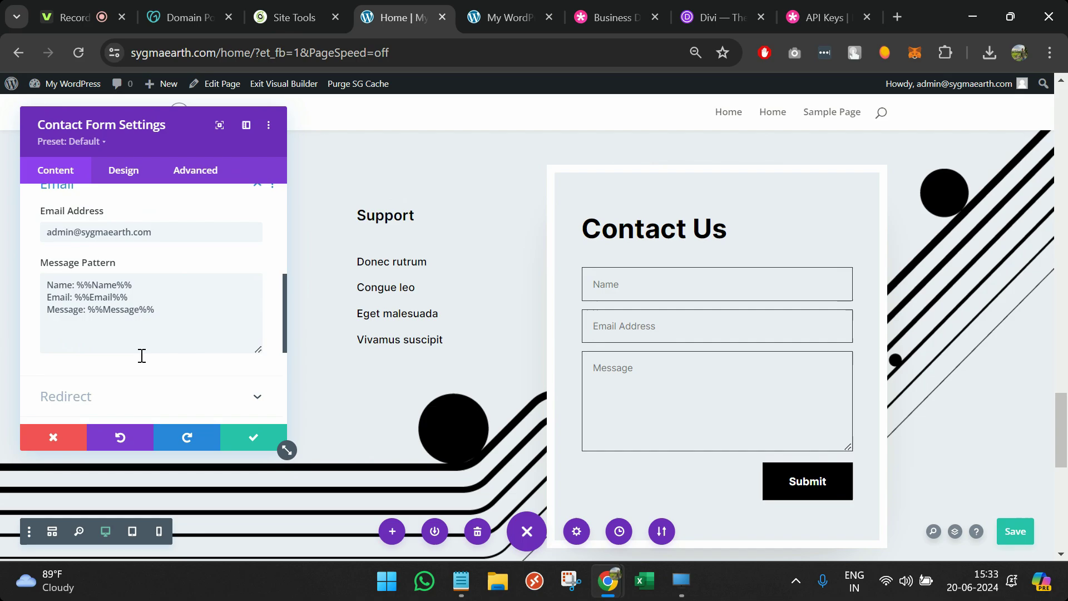
double_click(59, 274)
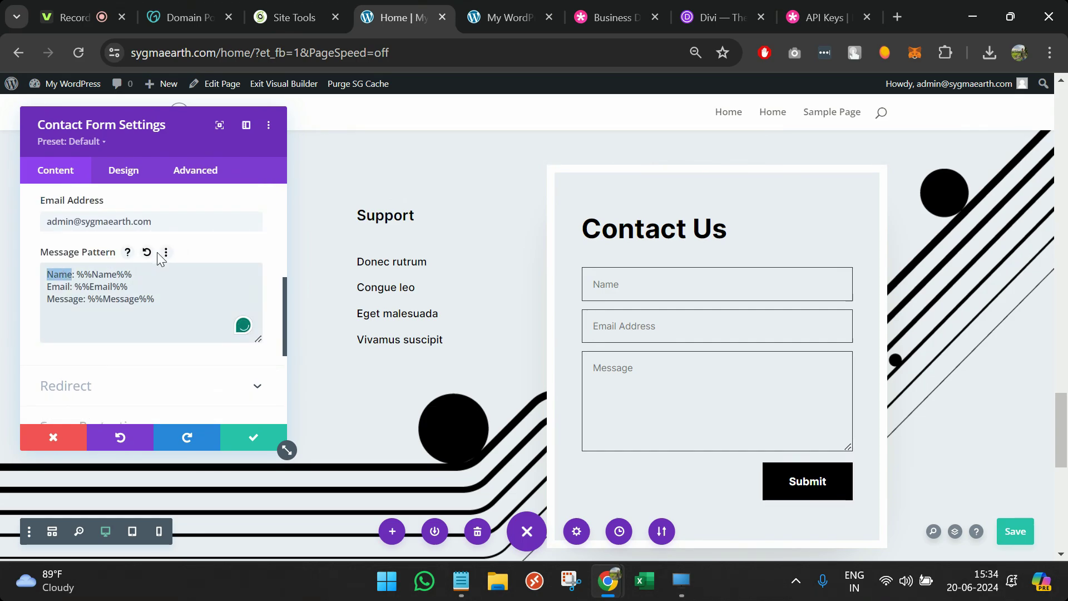
click(105, 272)
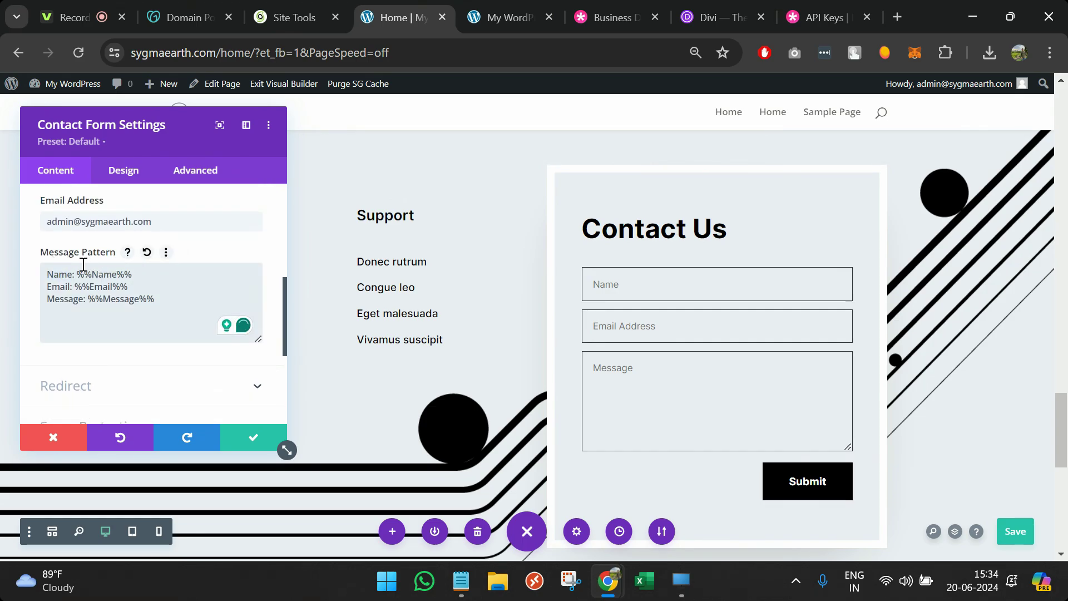
drag(77, 272, 132, 271)
click(127, 253)
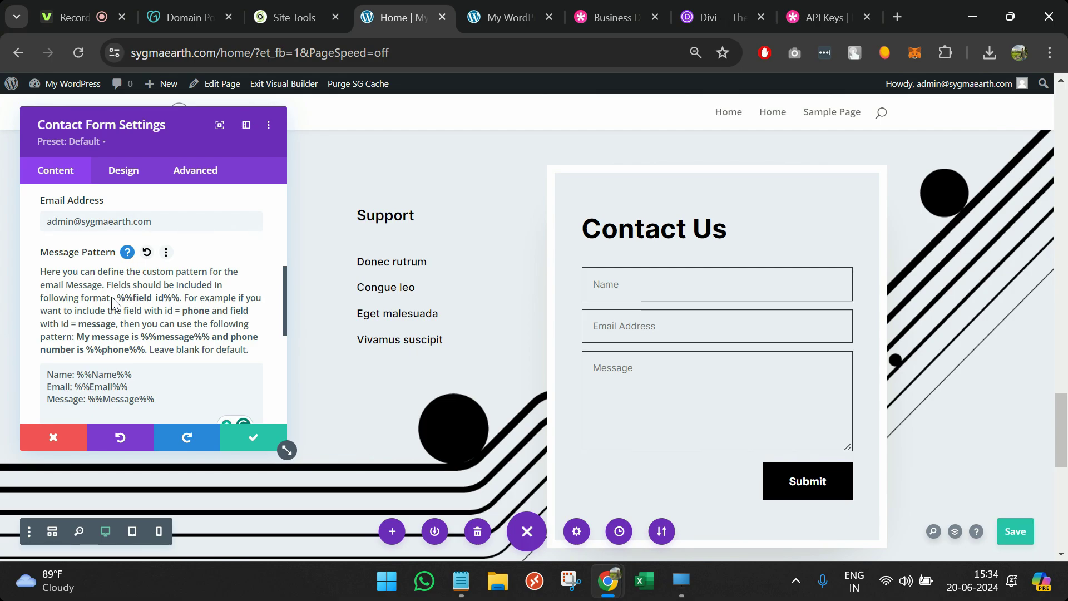
scroll(112, 295, down, 2)
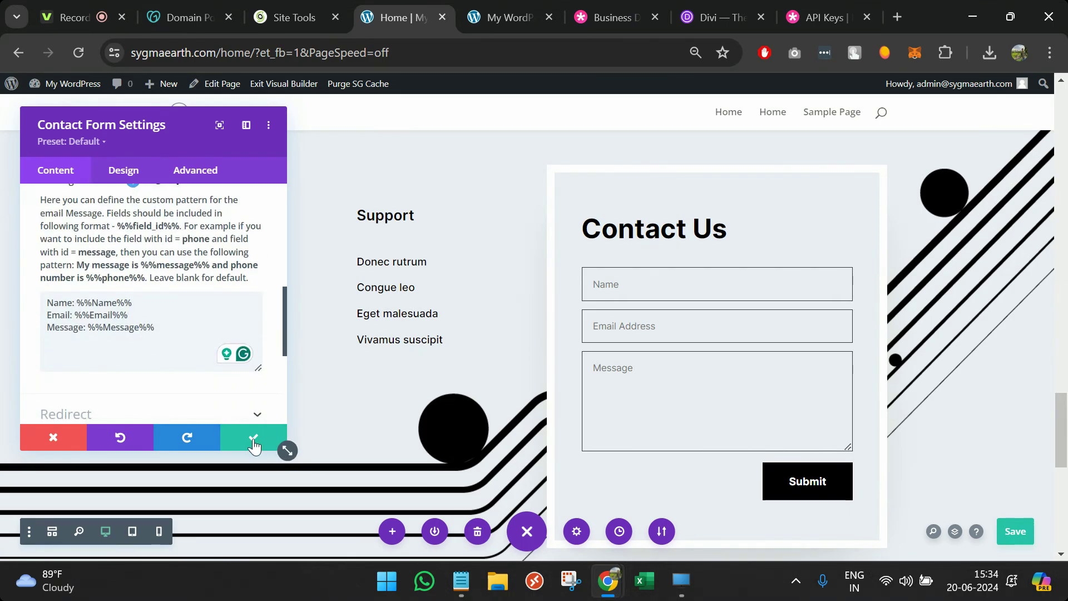
click(251, 437)
Scroll back up the edited home page to the hero section.
scroll(251, 439, down, 10)
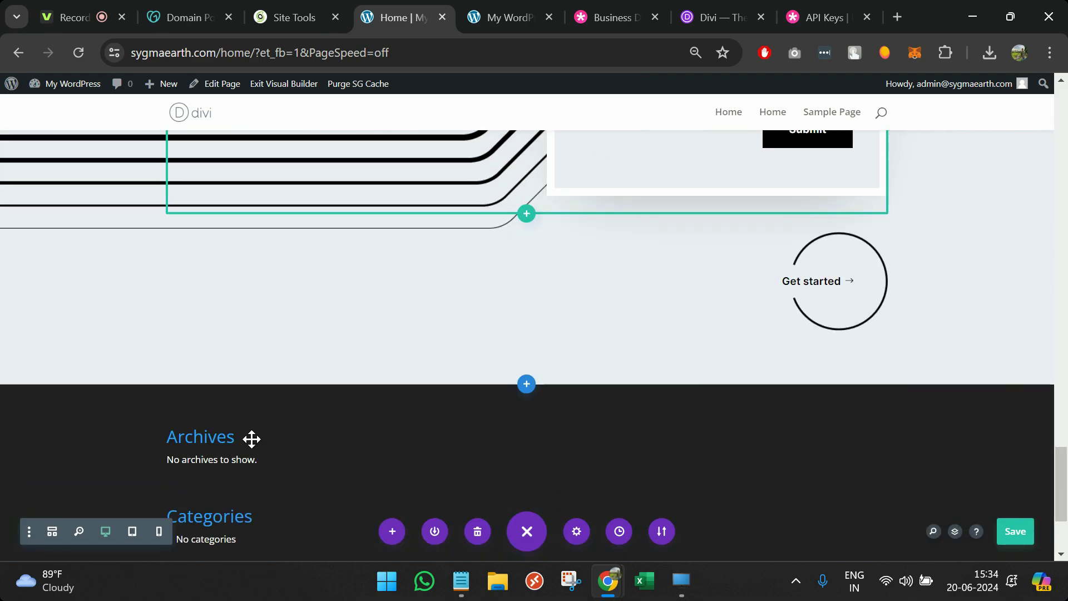
scroll(252, 442, up, 15)
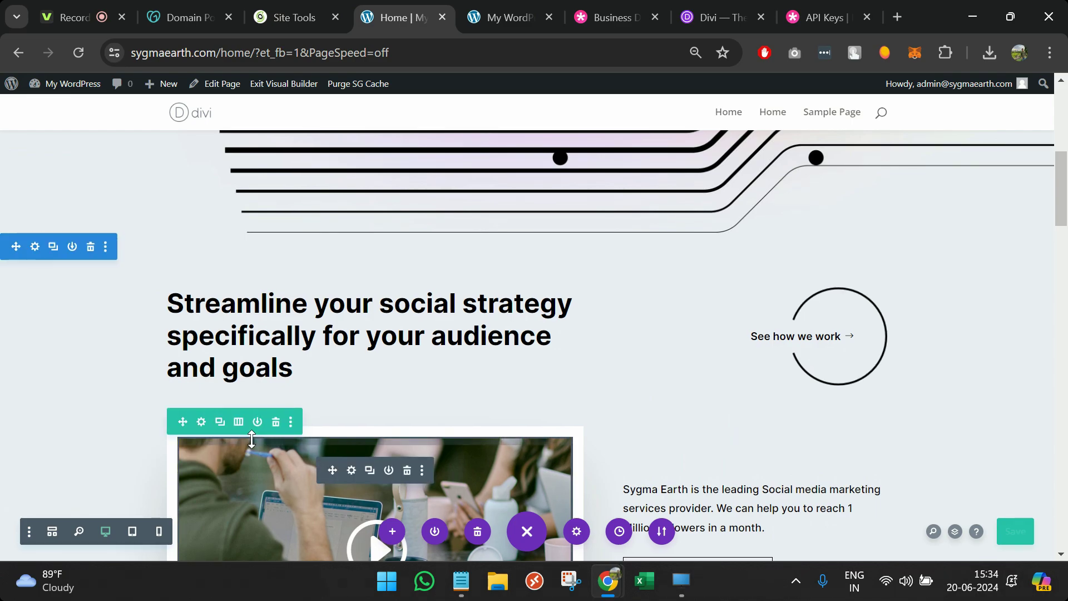
scroll(443, 319, up, 8)
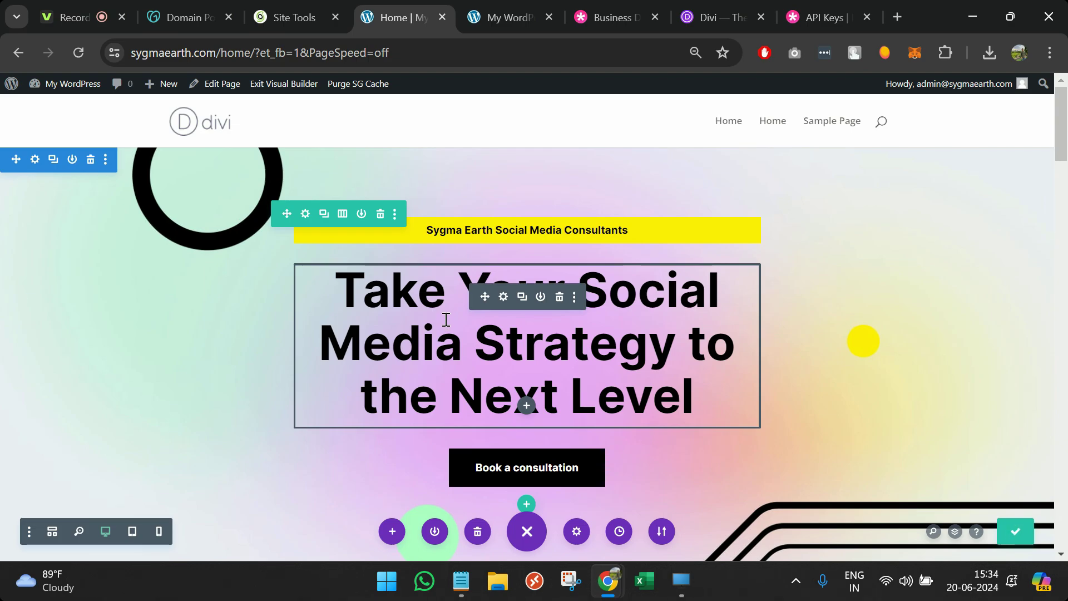
Exit the visual builder, go to the WordPress Dashboard and open Divi Theme Options.
click(292, 88)
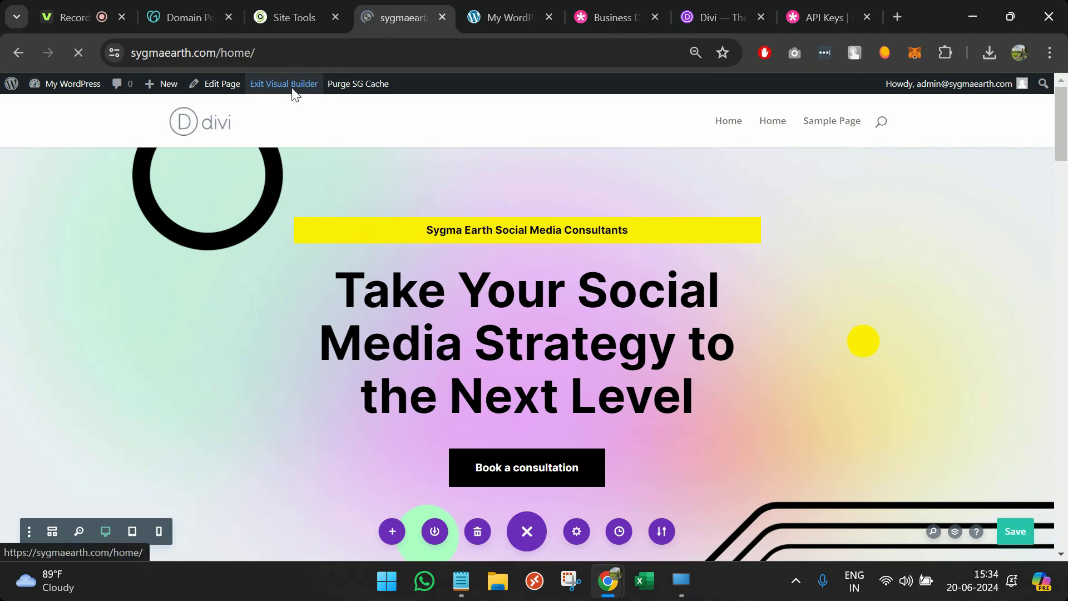
mouse_move(62, 88)
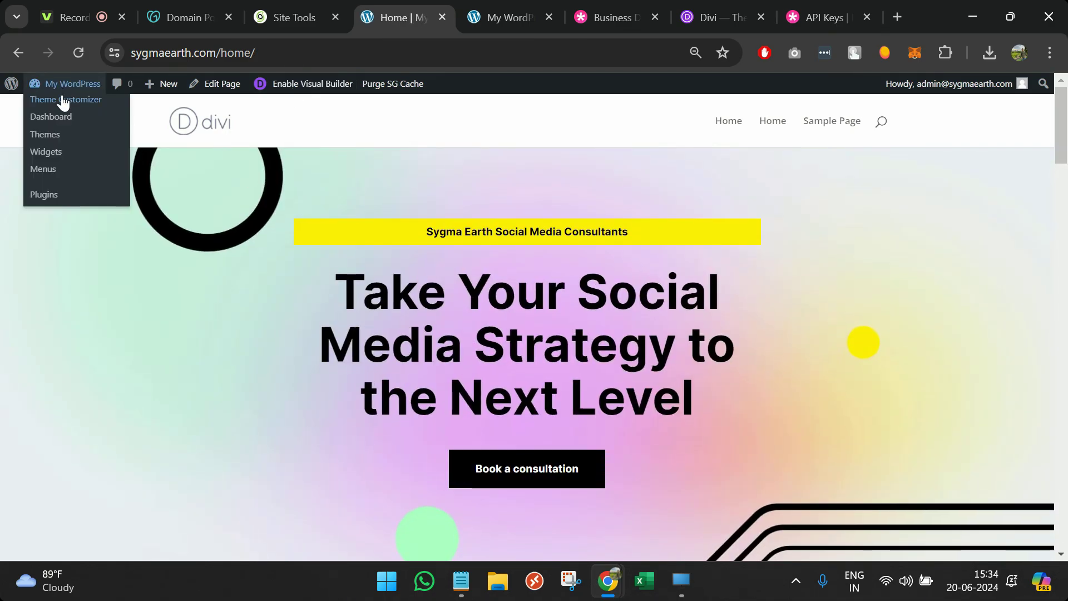
click(66, 115)
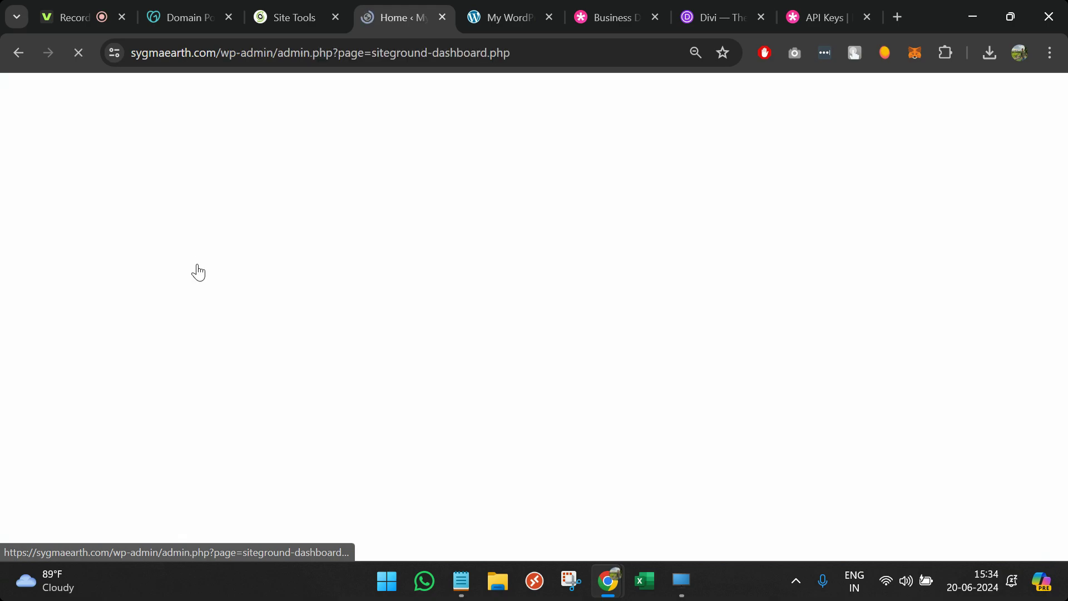
mouse_move(56, 482)
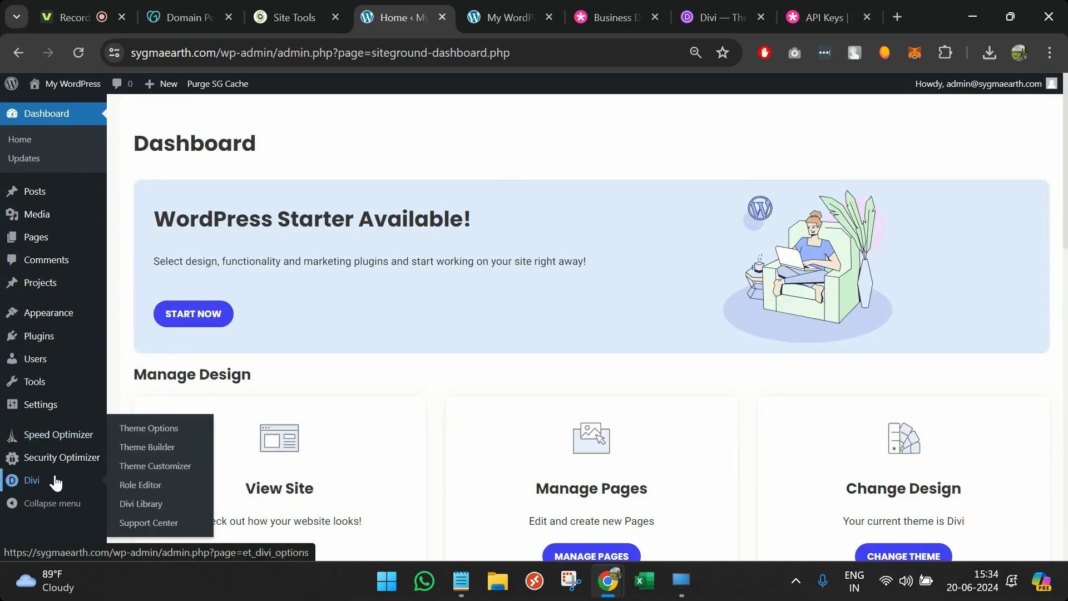
click(188, 427)
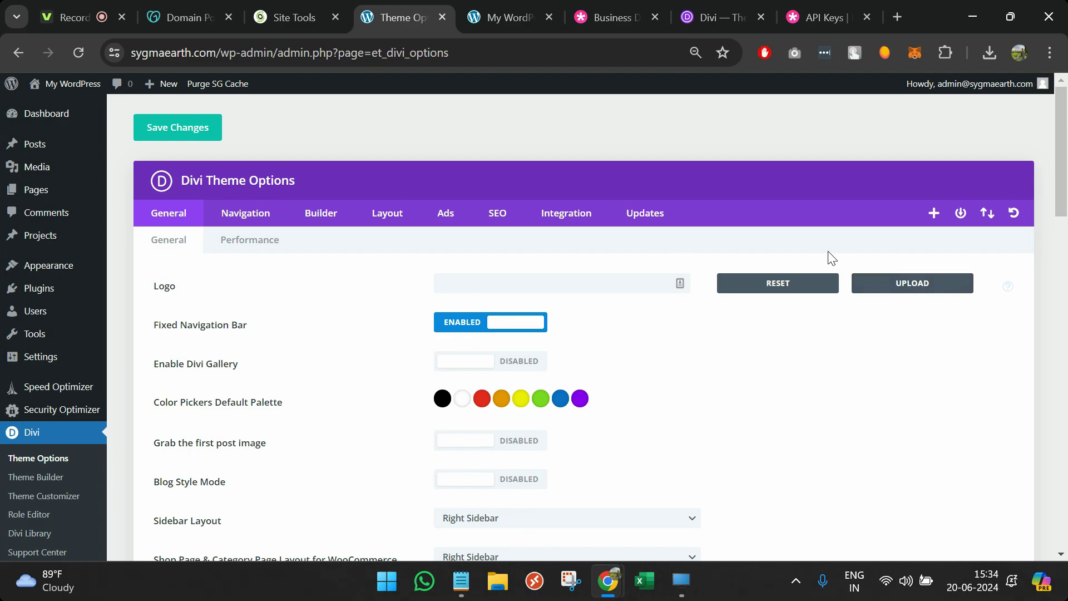
Start a new logo upload and browse into the RuDe Labs folder.
click(951, 289)
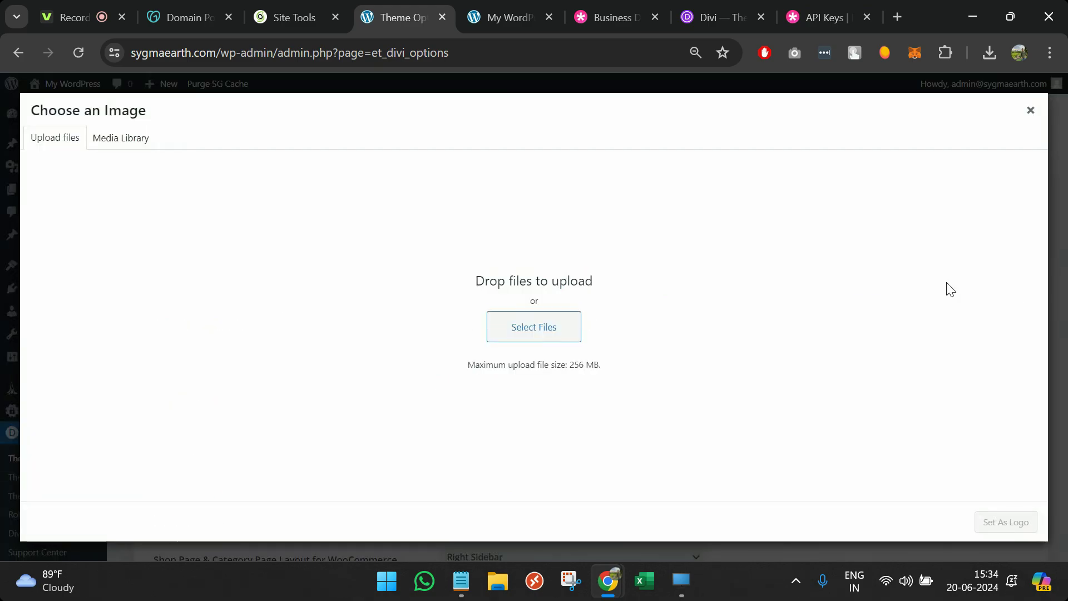
click(535, 326)
scroll(402, 278, down, 5)
scroll(401, 275, down, 5)
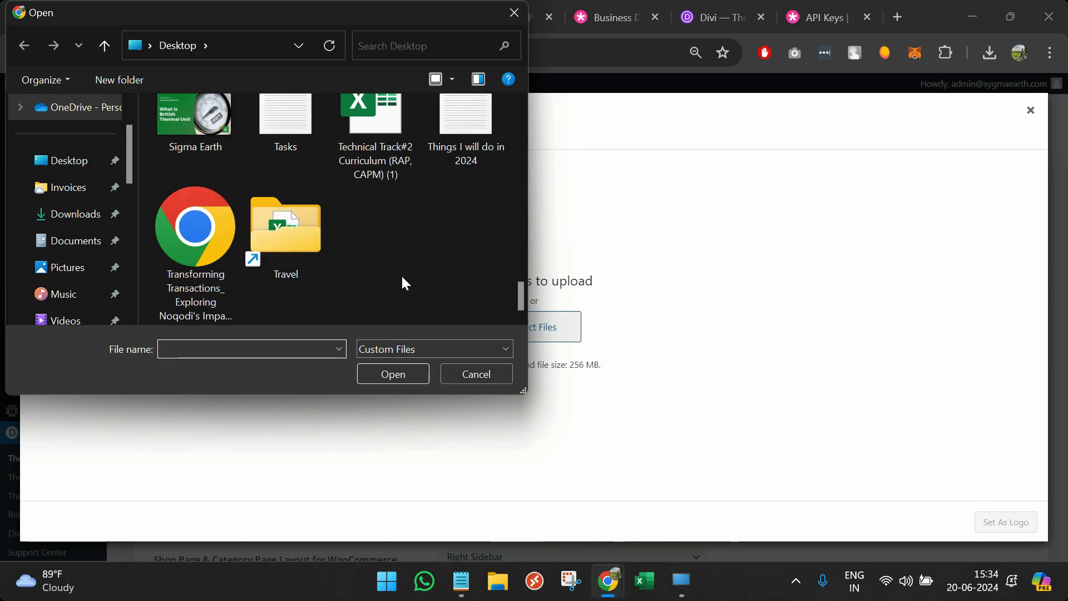
scroll(402, 274, up, 2)
click(464, 168)
double_click(463, 168)
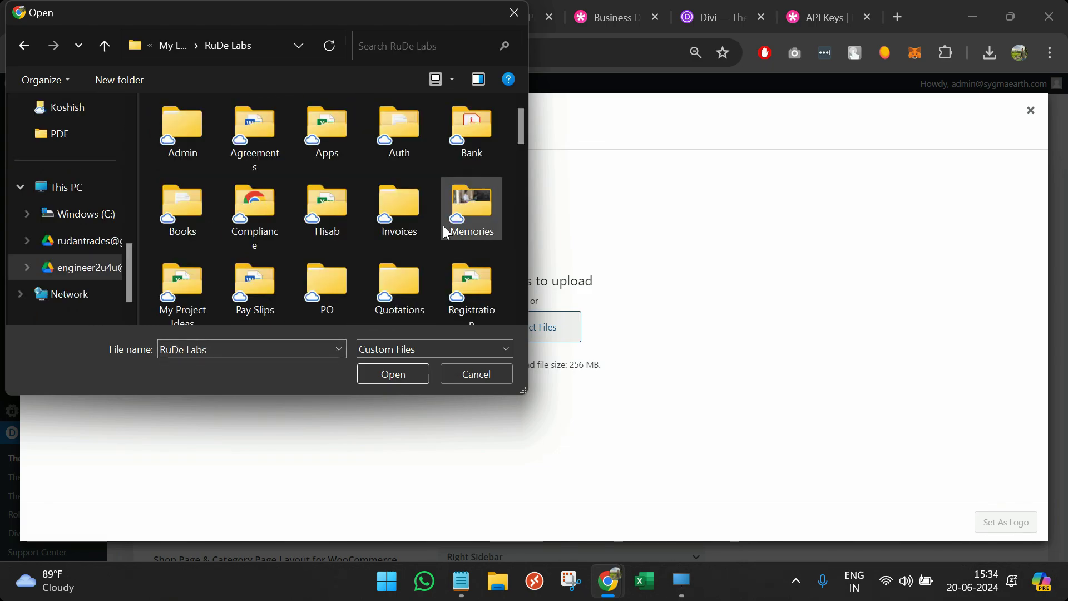
Upload RUDELABS_LOGO.png and set it as the Divi site logo.
scroll(428, 256, down, 5)
scroll(423, 266, down, 3)
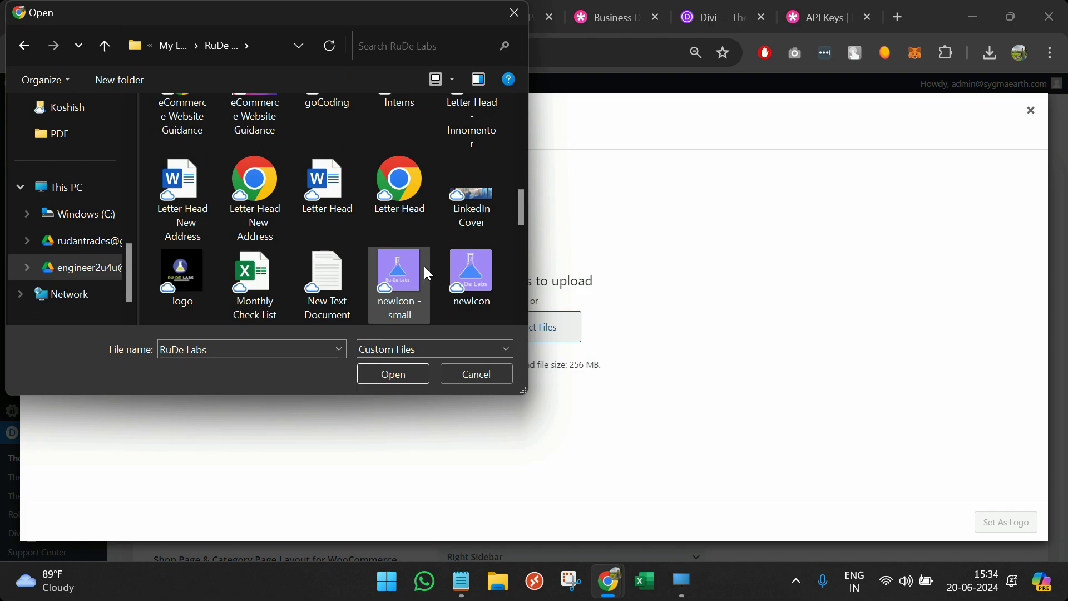
scroll(423, 266, down, 5)
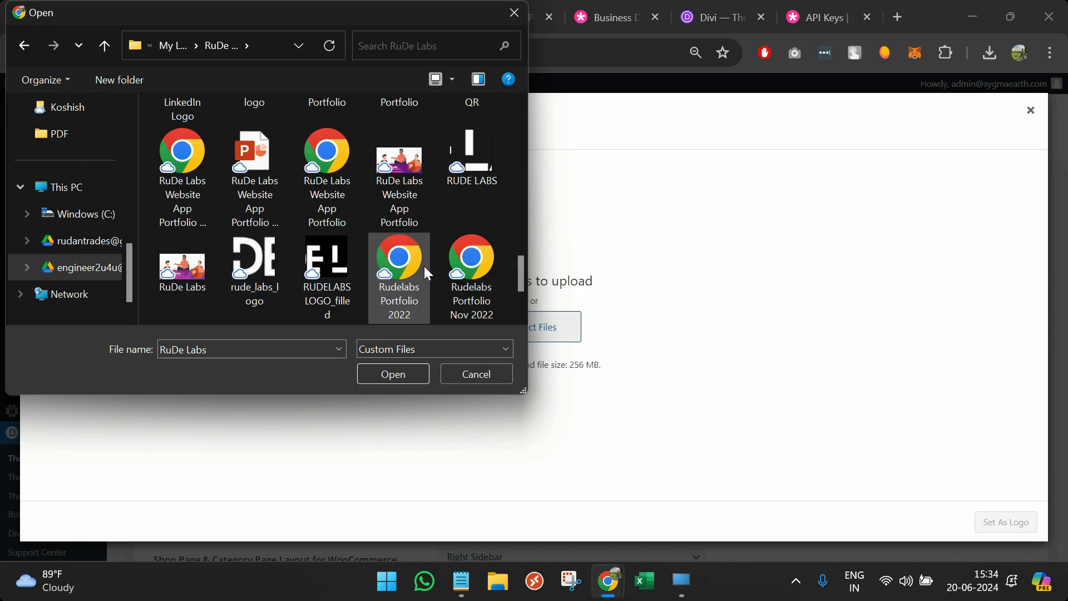
scroll(424, 266, up, 2)
scroll(366, 272, down, 5)
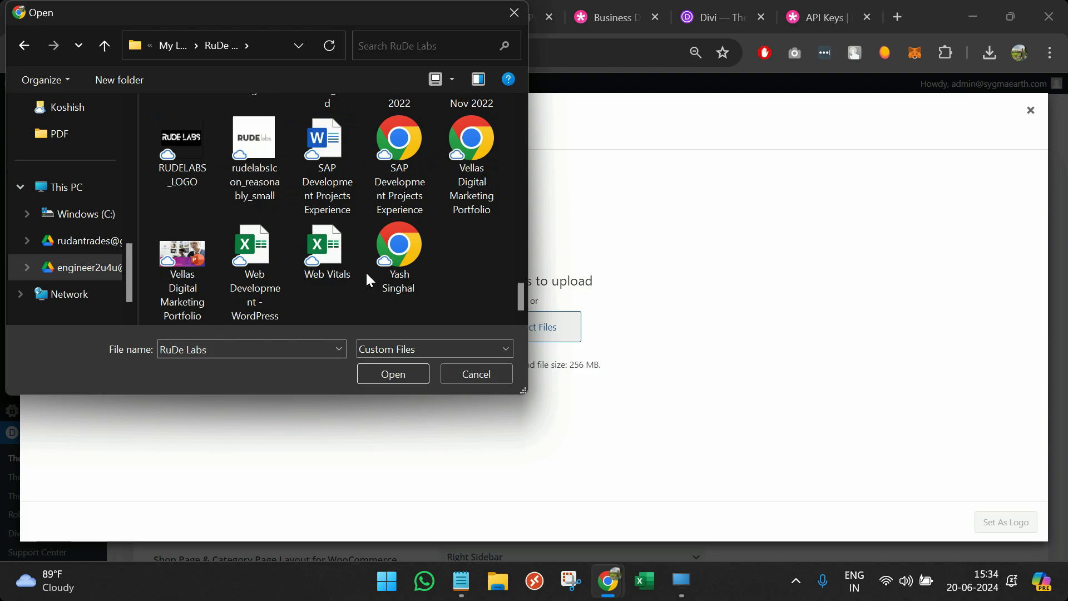
scroll(361, 270, up, 3)
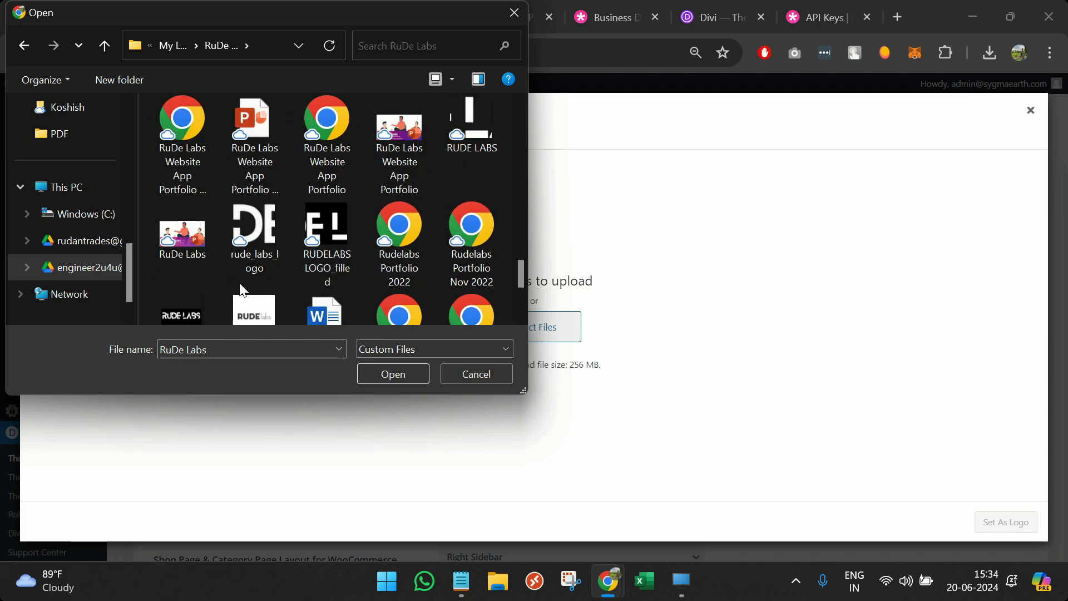
click(191, 314)
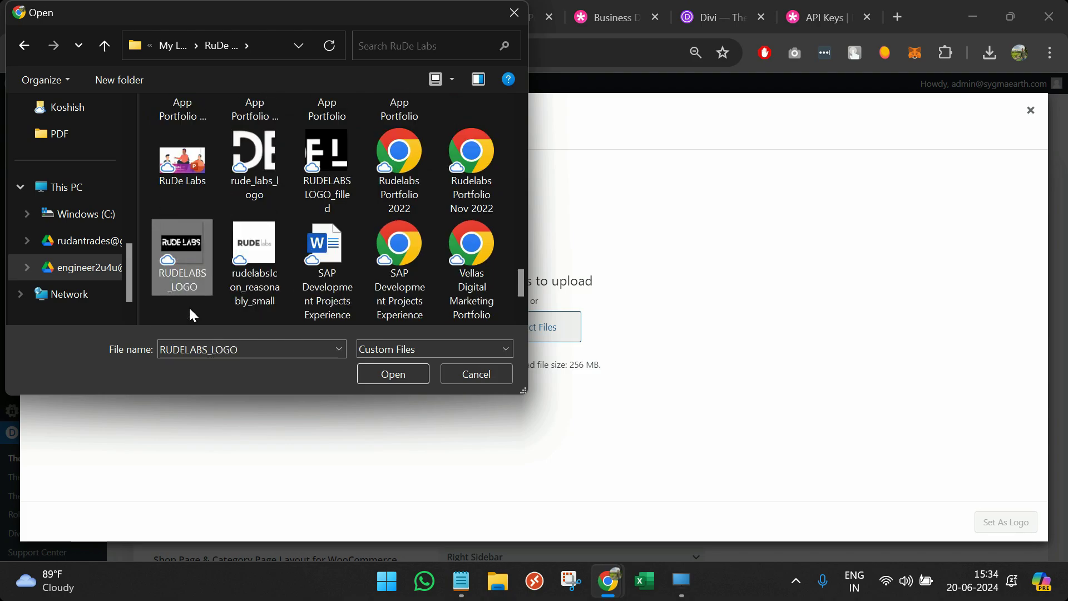
click(391, 374)
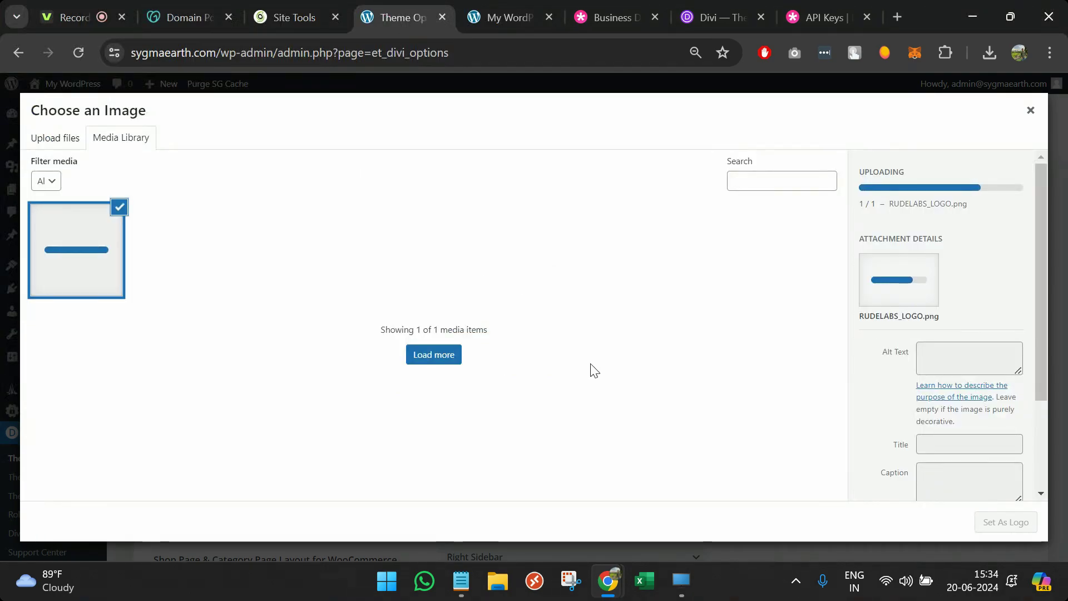
click(1006, 523)
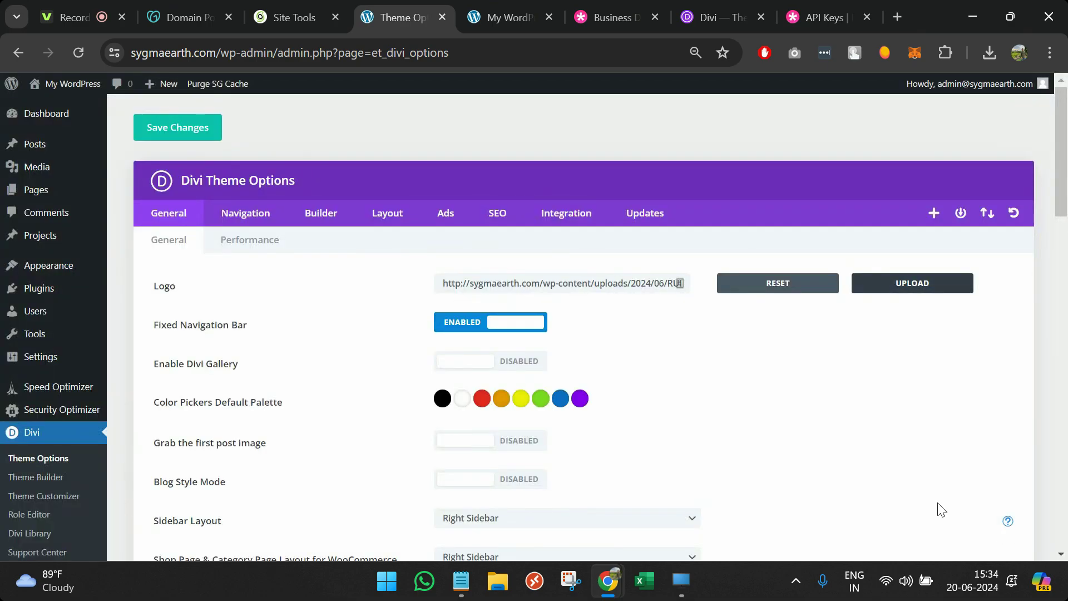
Save the theme options and create a menu named Primary assigned to the Primary Menu location.
click(159, 137)
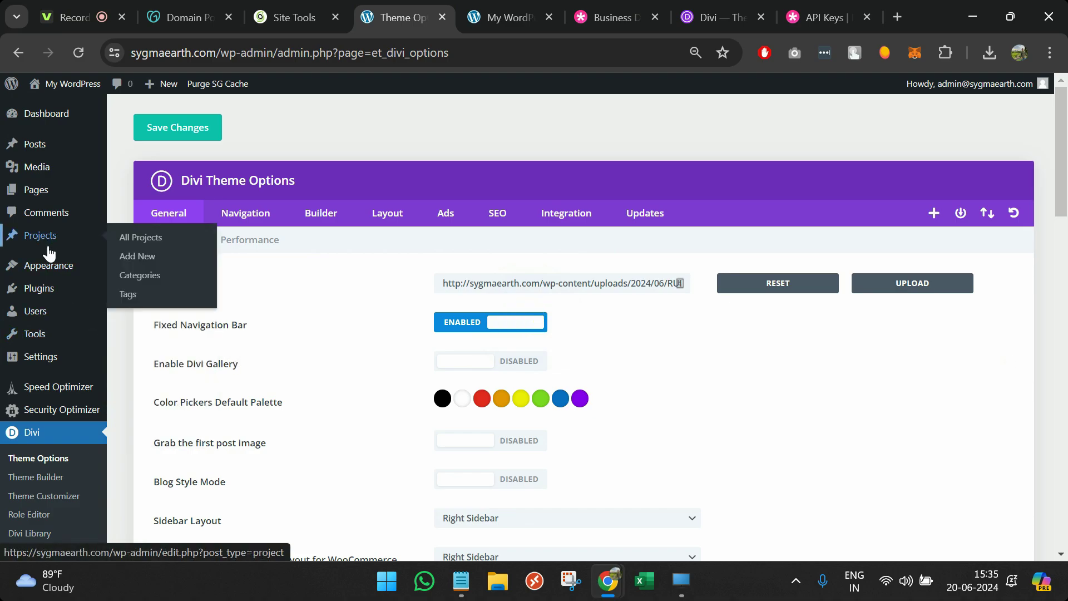
mouse_move(56, 271)
click(175, 345)
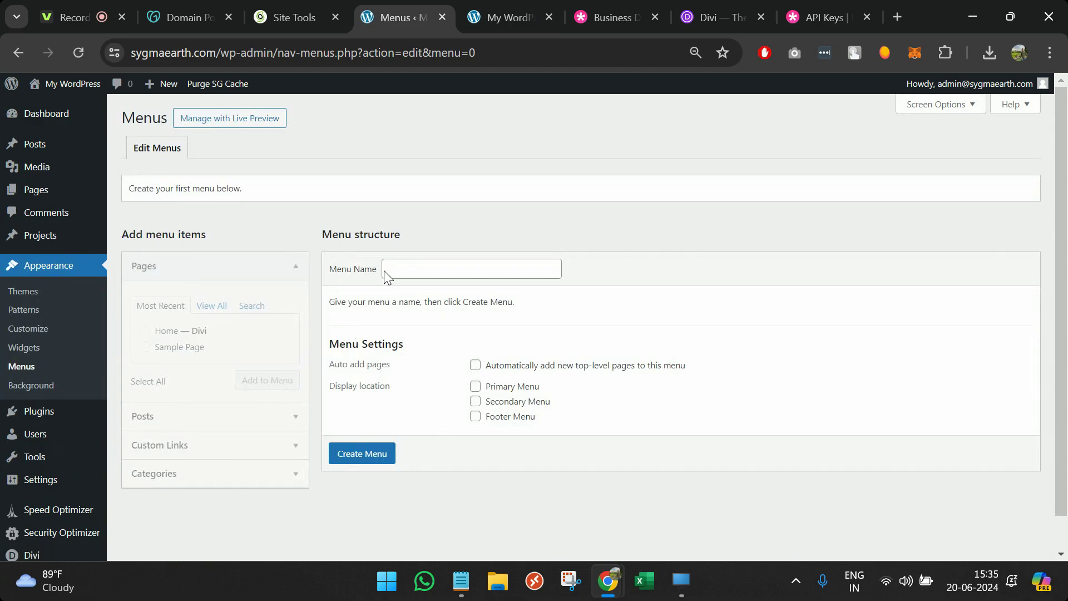
click(398, 268)
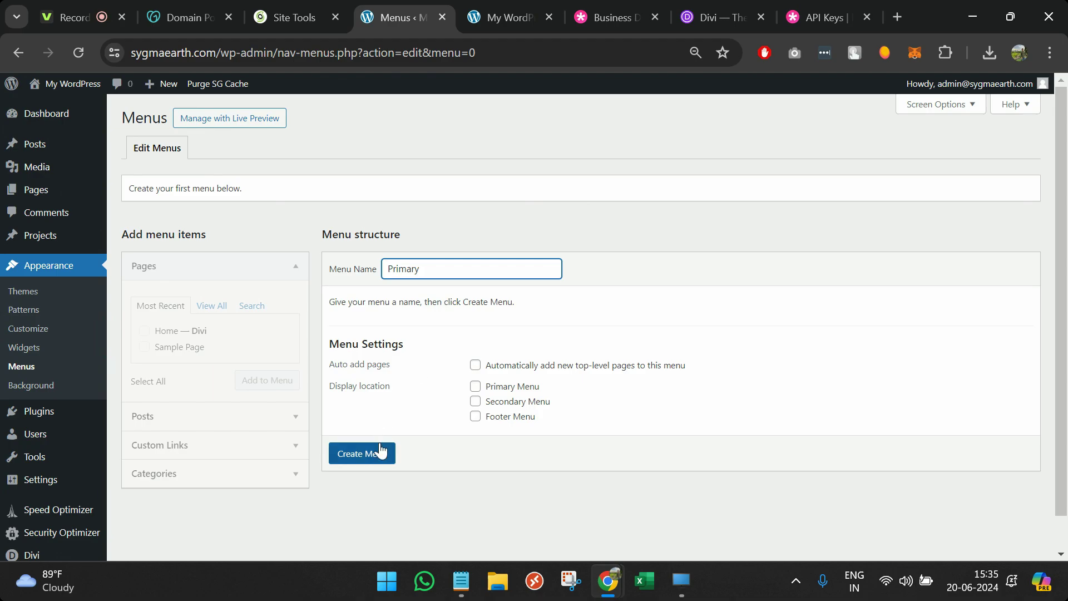
click(476, 386)
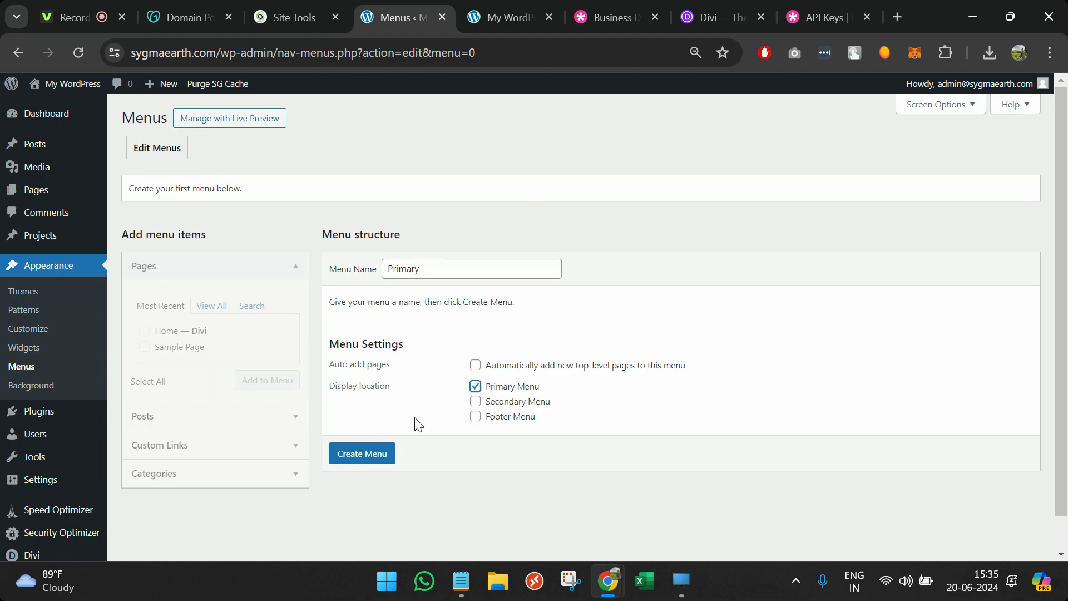
click(365, 456)
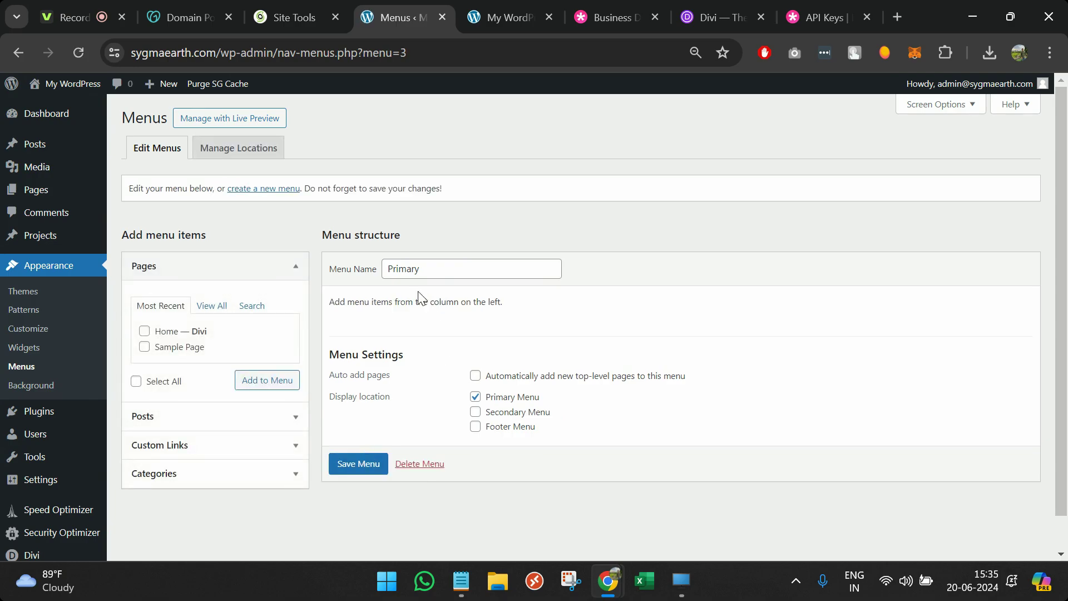
Add the Home page to the Primary menu, save it, and check the live site.
click(284, 381)
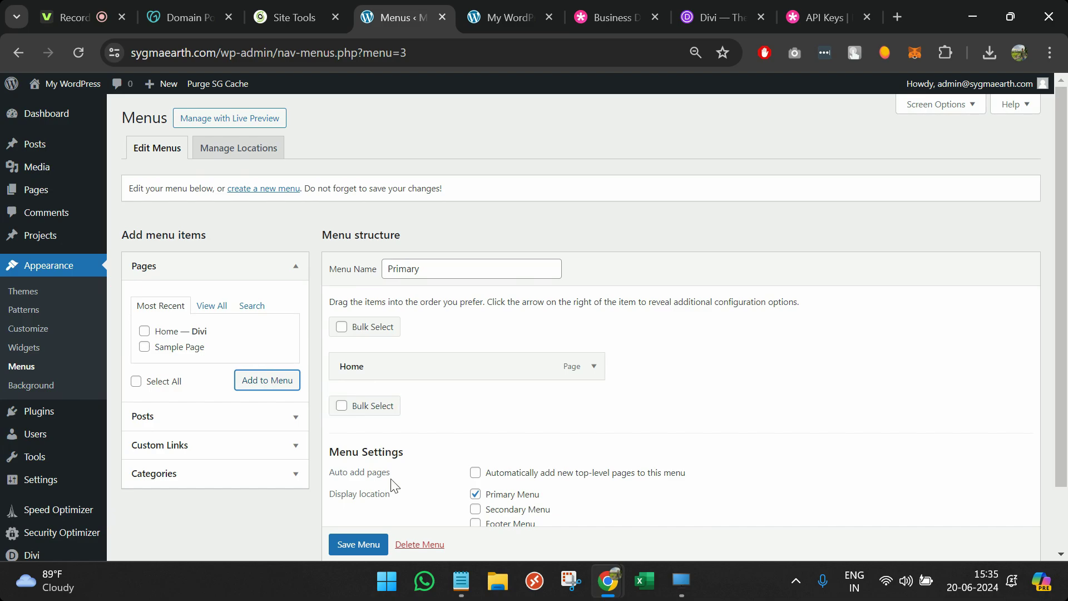
scroll(371, 531, down, 1)
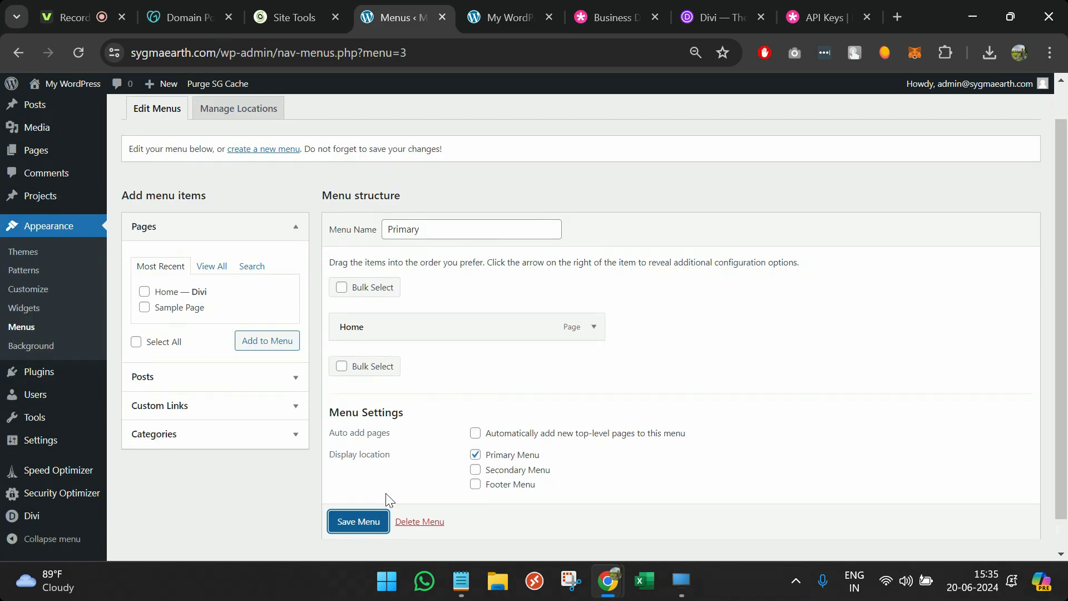
click(373, 523)
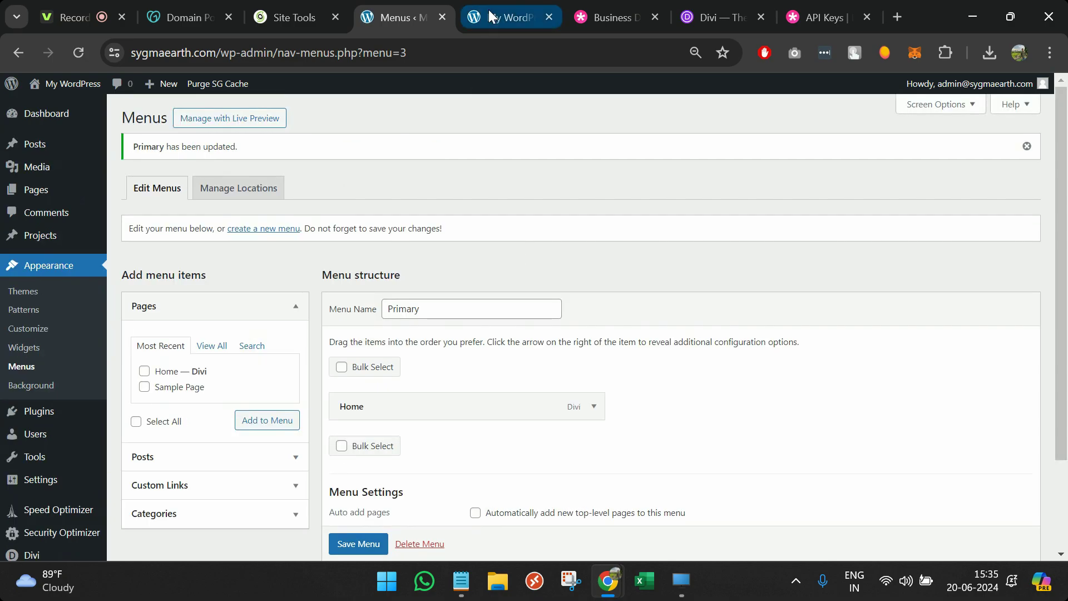
click(489, 11)
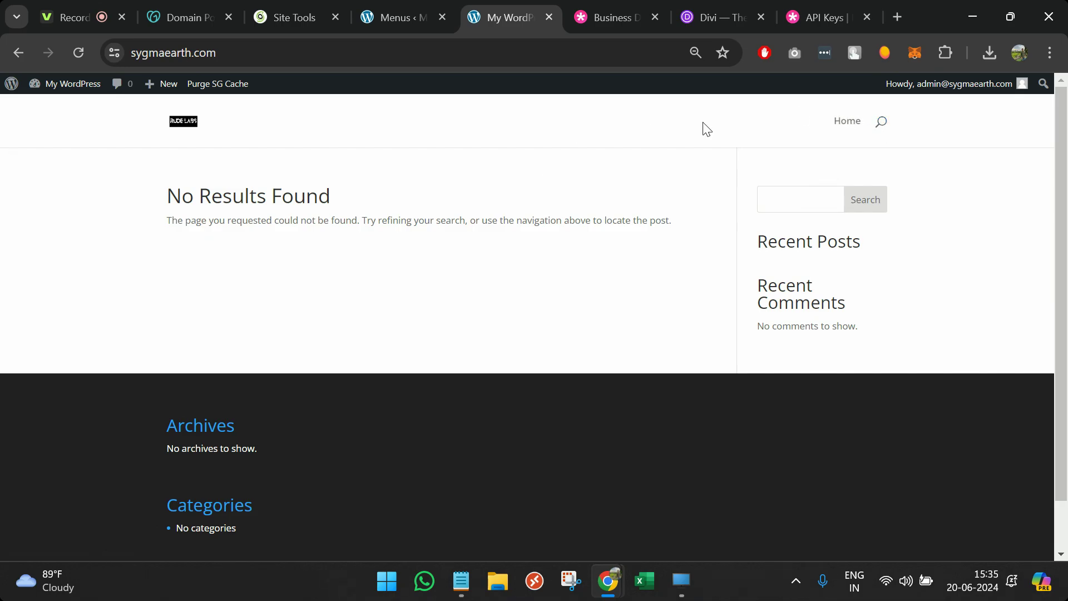
click(393, 18)
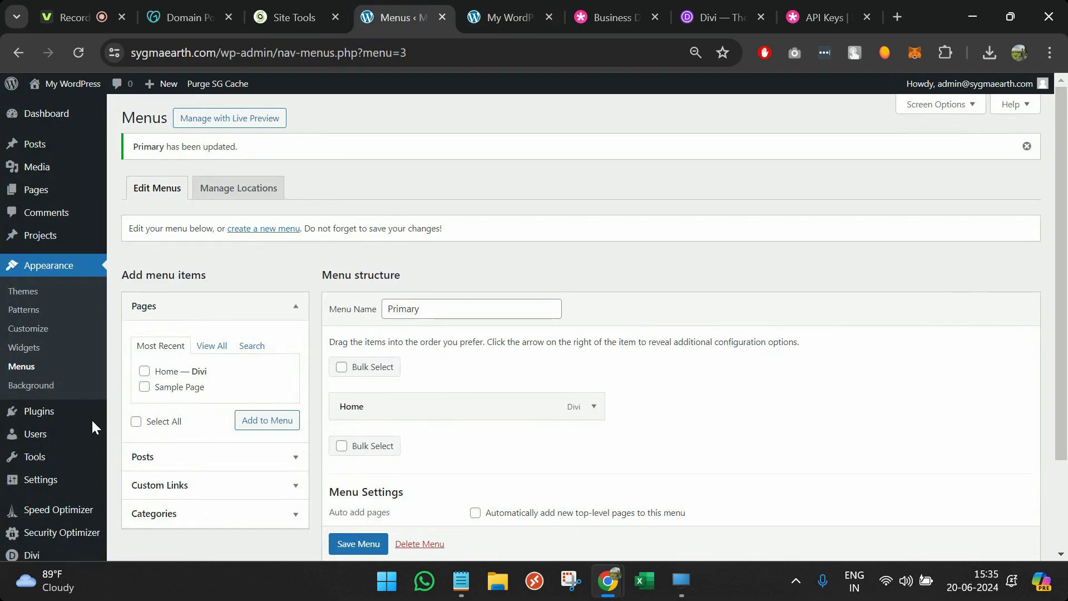
scroll(84, 417, down, 2)
Replace the 'My WordPress' site title with 'Sygma Earth' and save the General Settings.
mouse_move(55, 447)
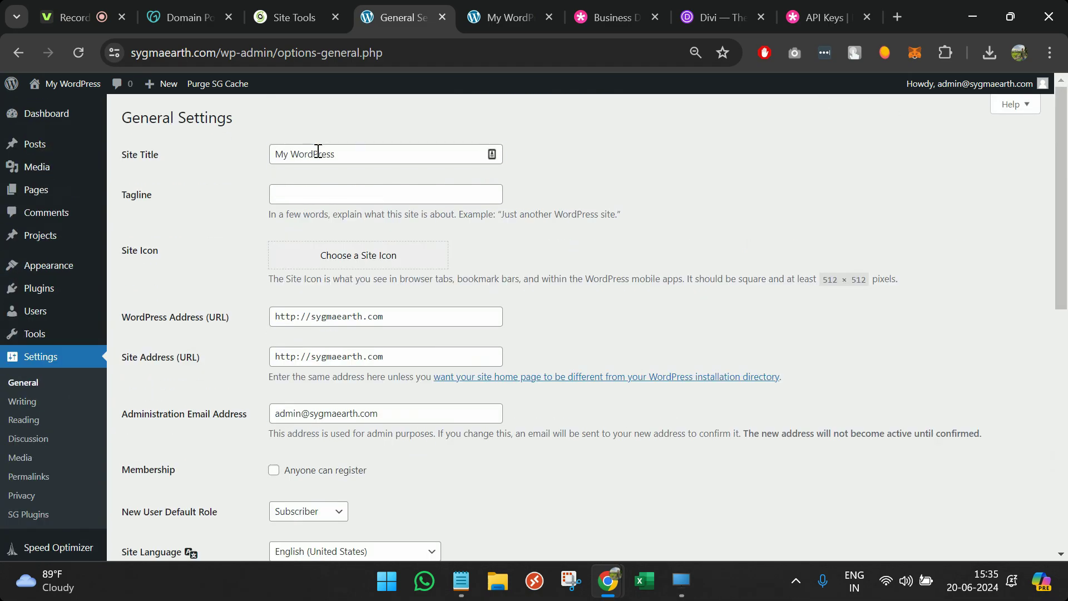
triple_click(318, 152)
text(Syt)
key(BackSpace)
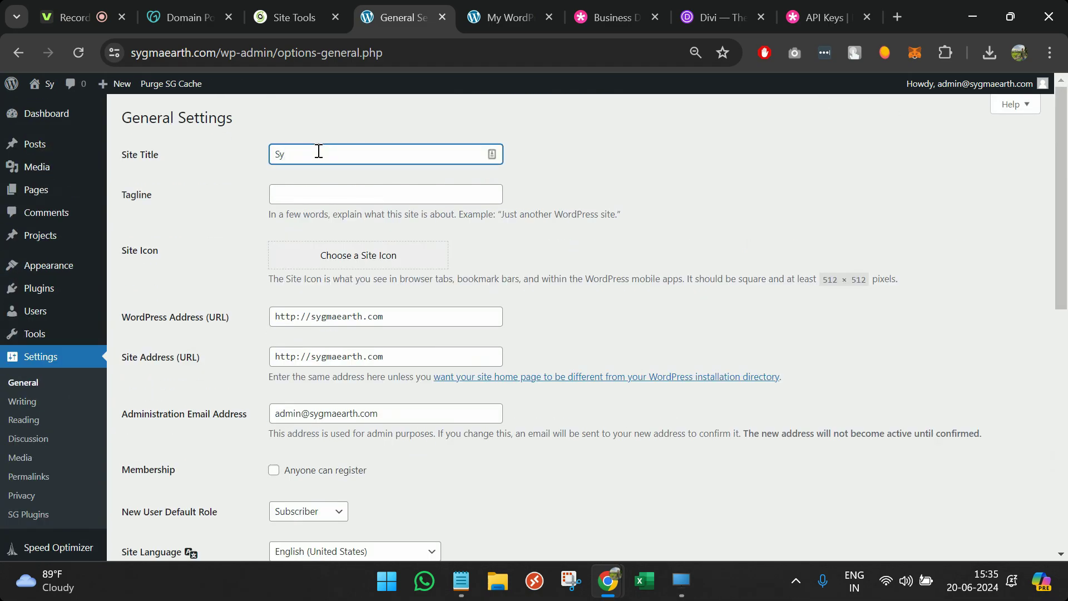
text(gma Ea)
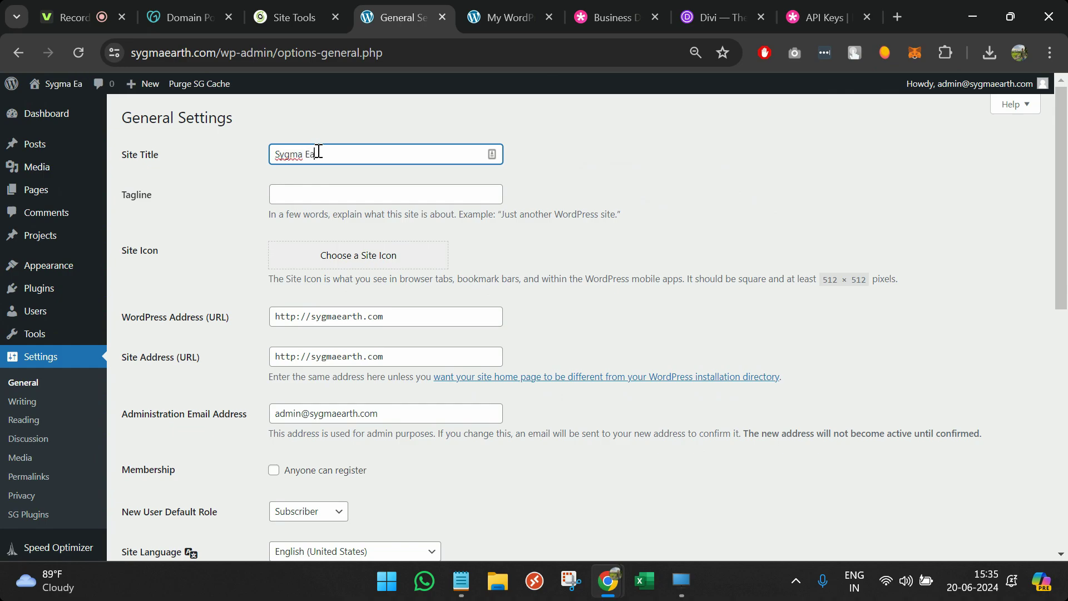
text(rth)
scroll(351, 222, down, 8)
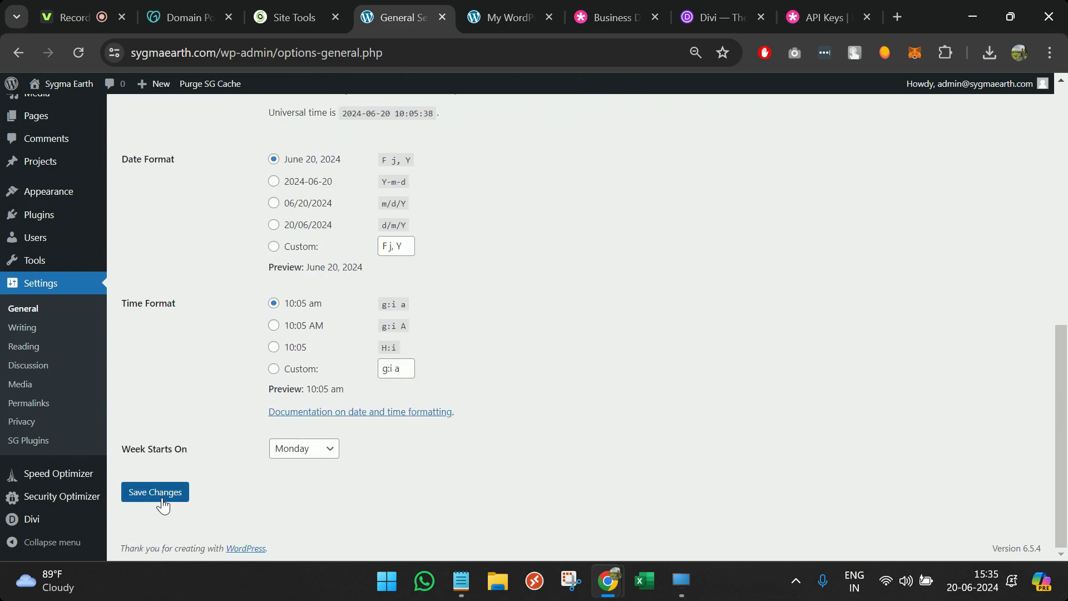
click(160, 496)
In Reading Settings, set the homepage to the static Home page and save.
click(36, 419)
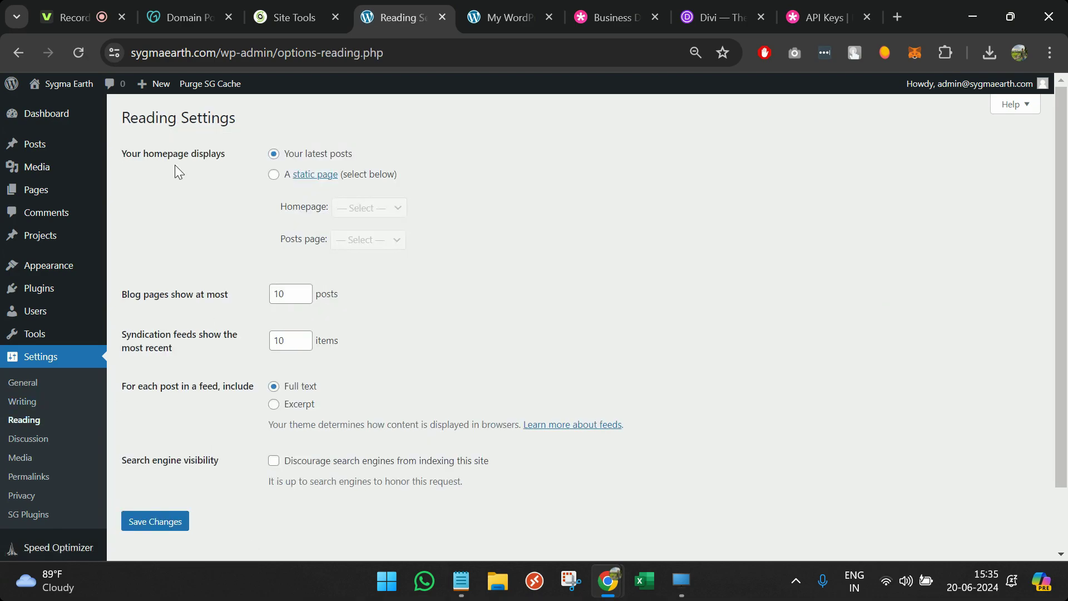
triple_click(170, 156)
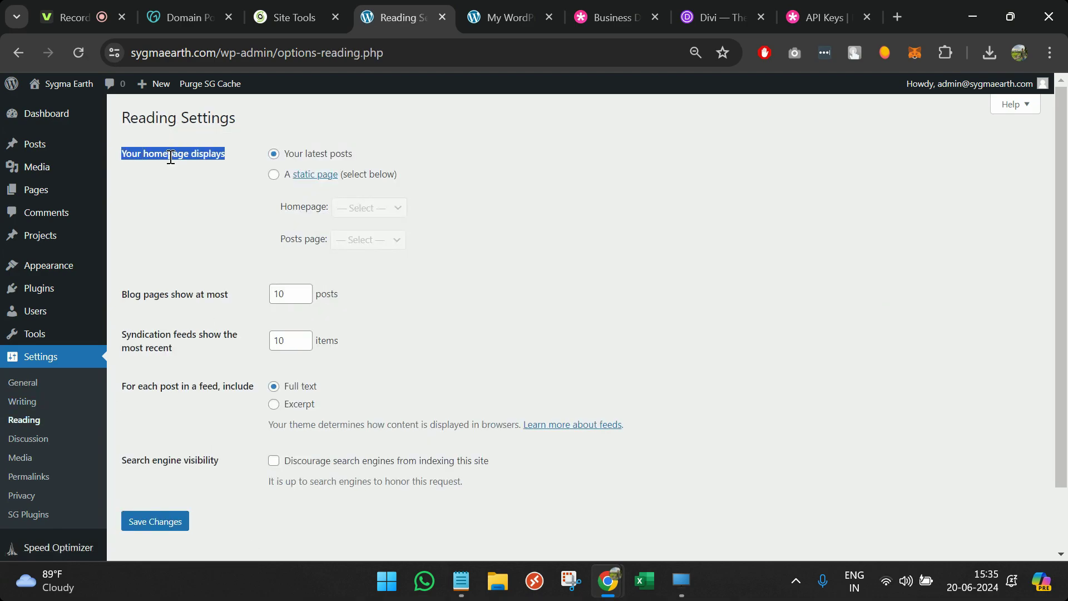
click(275, 176)
click(387, 211)
click(351, 237)
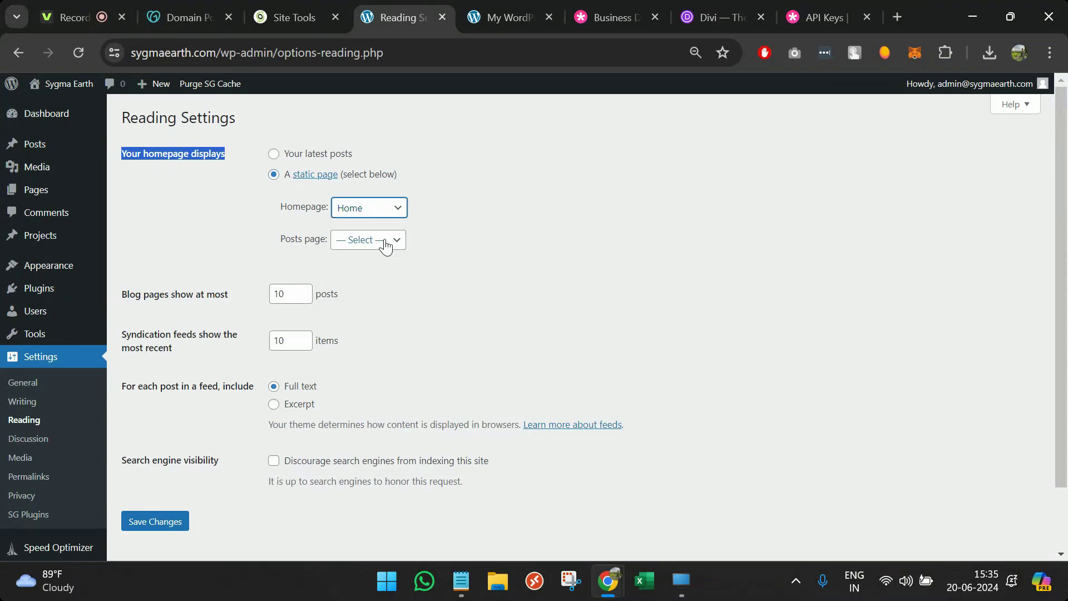
scroll(174, 266, down, 2)
click(163, 455)
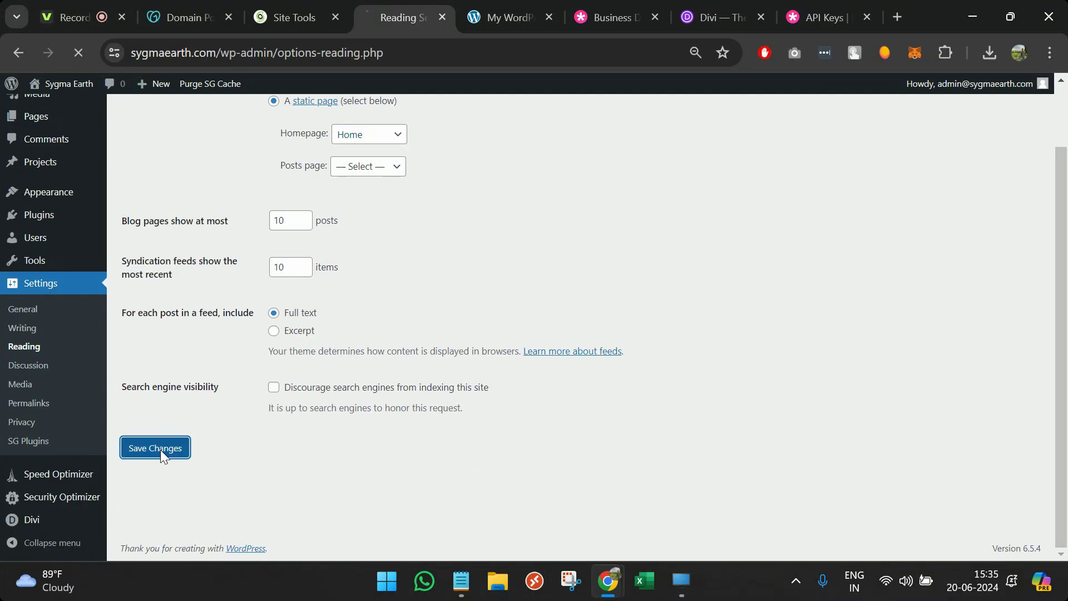
Reload the live site to verify the new Sygma Earth homepage, then return to Reading Settings.
click(522, 19)
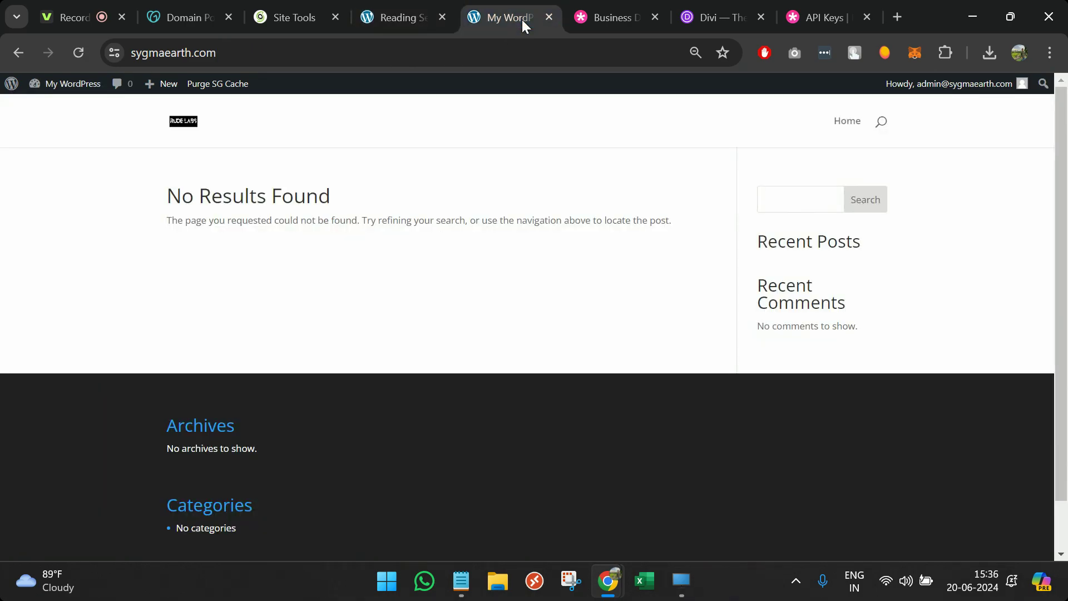
key(F5)
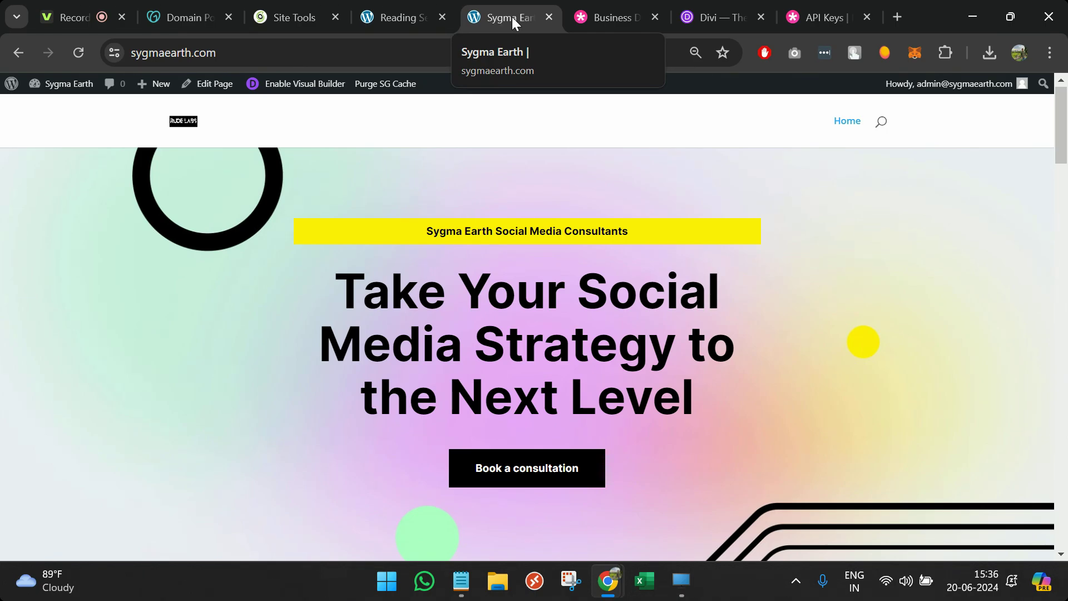
scroll(400, 303, down, 2)
scroll(401, 302, up, 2)
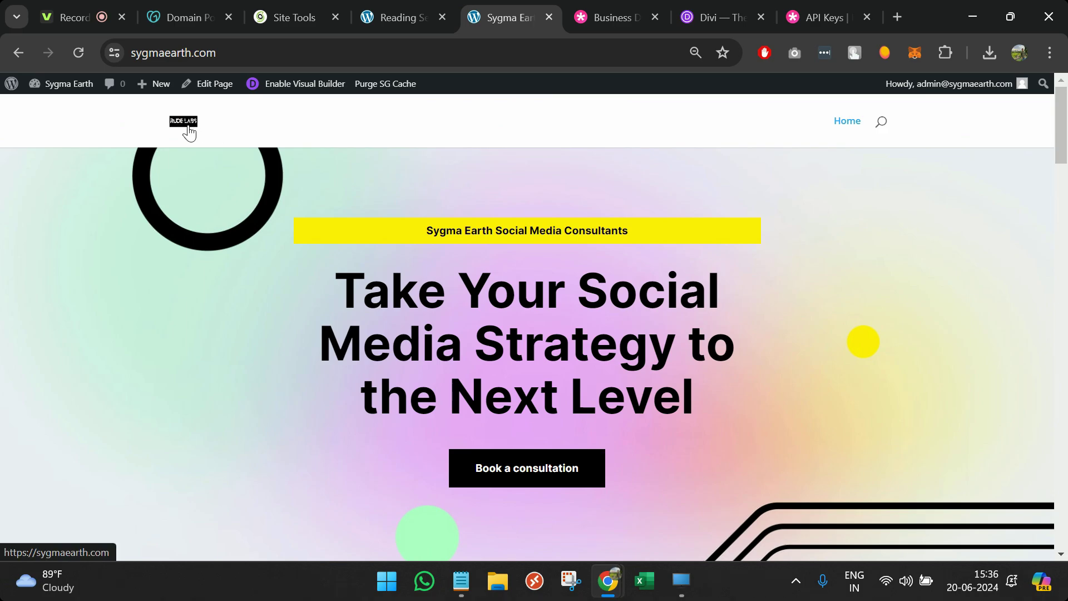
scroll(505, 238, down, 4)
scroll(834, 150, up, 4)
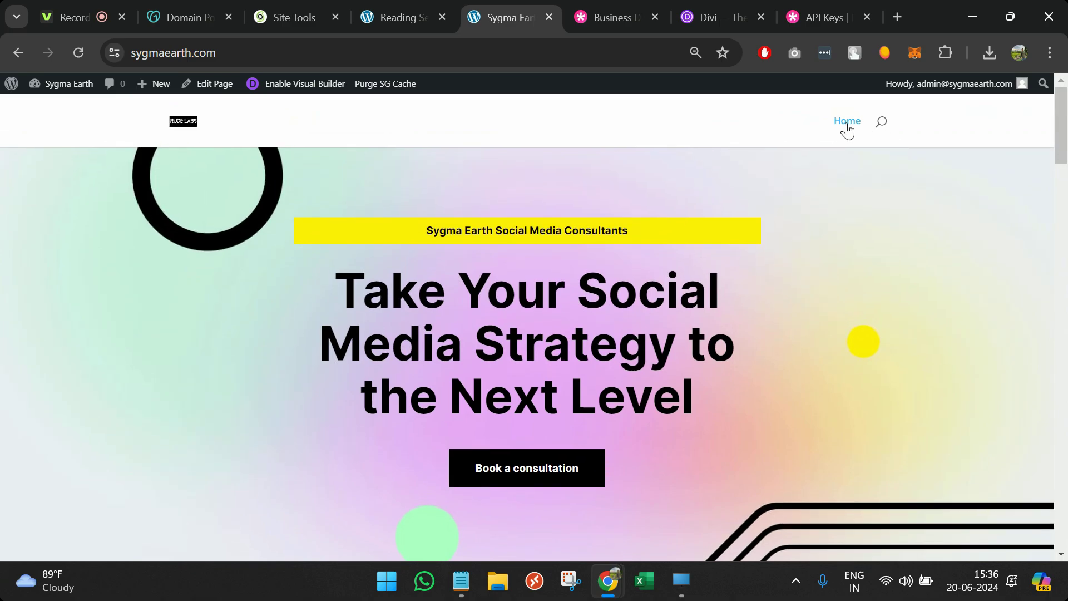
click(402, 14)
scroll(110, 386, down, 1)
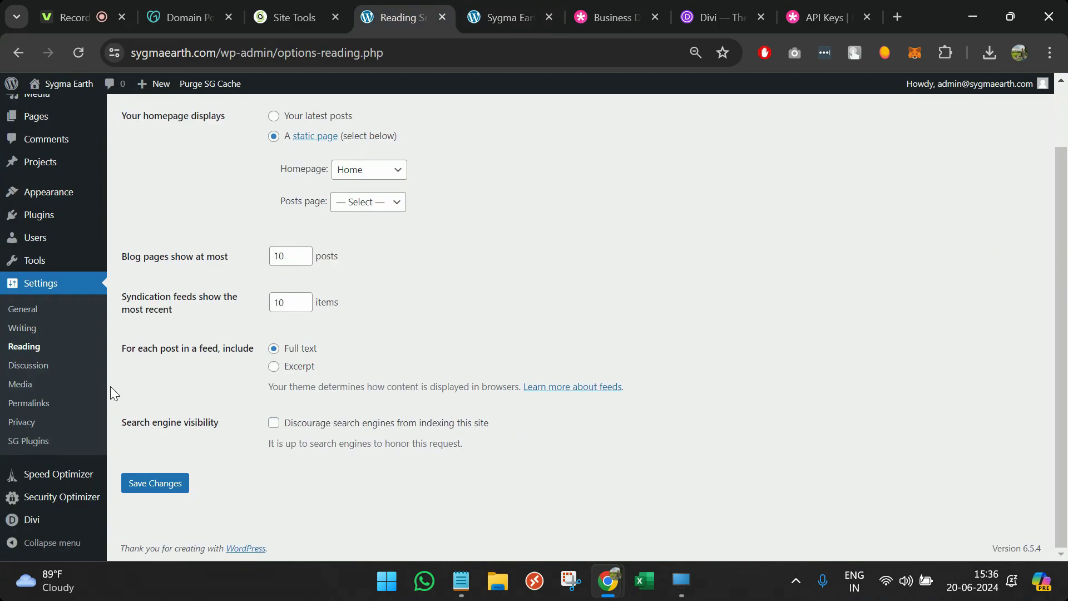
scroll(110, 386, up, 1)
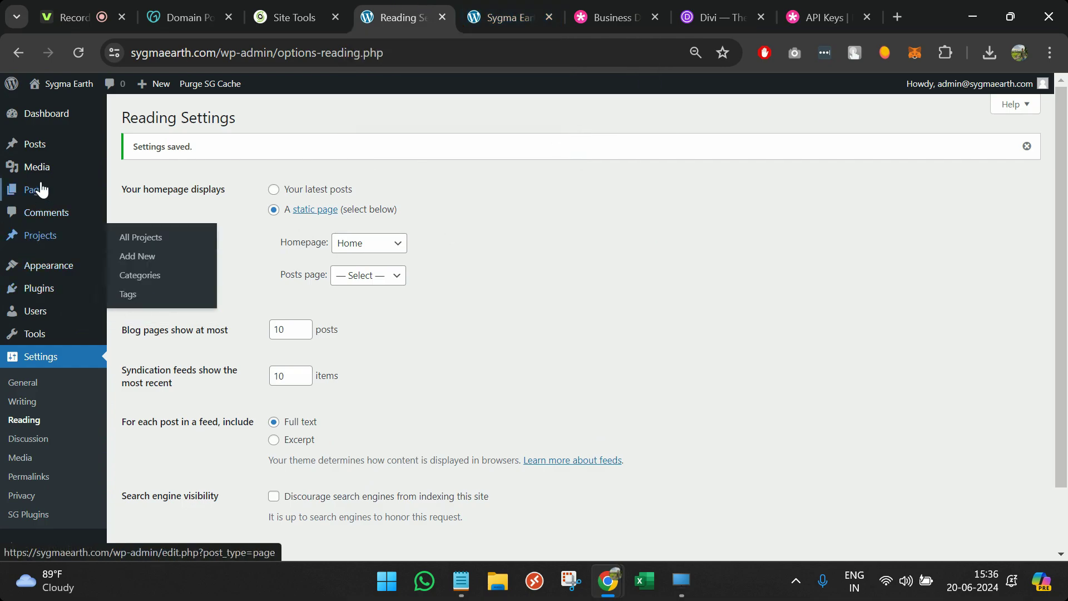
Create and publish a new page titled 'About Us' and open it in the Divi Builder.
mouse_move(39, 189)
click(149, 213)
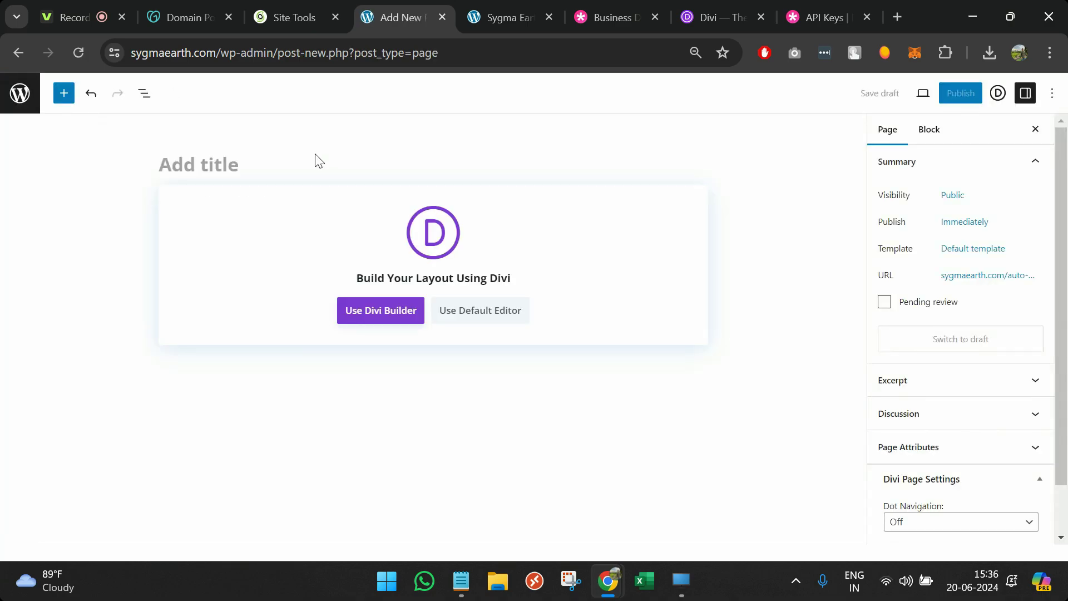
text(About Us)
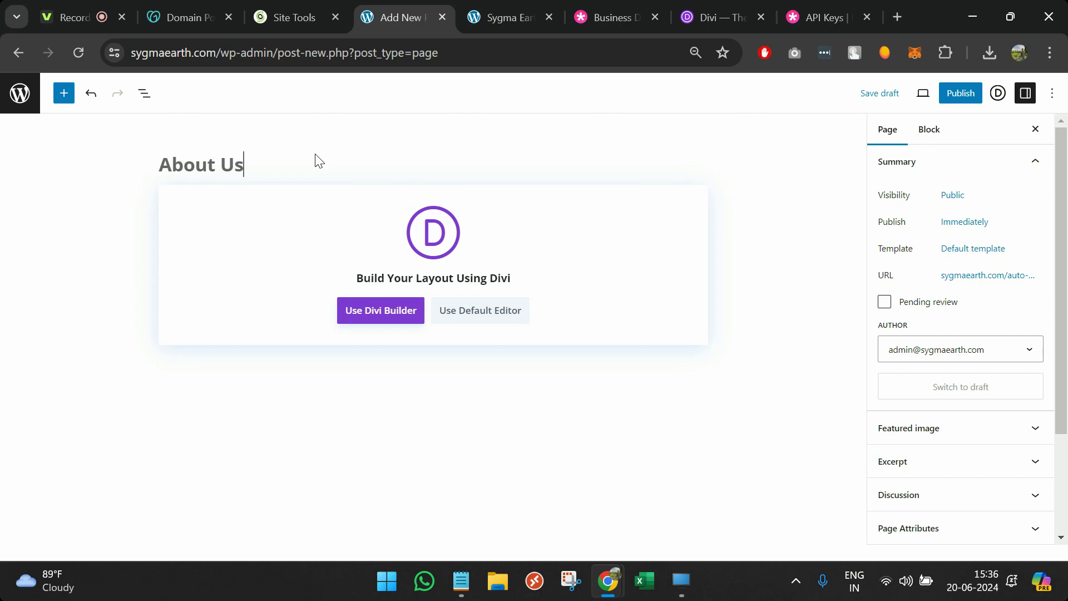
click(959, 93)
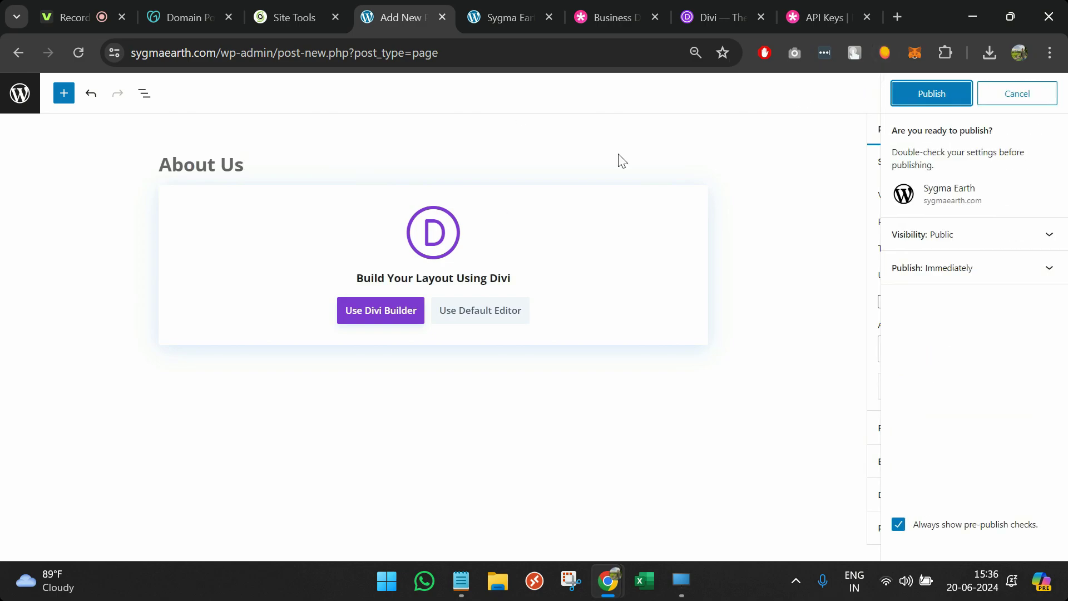
click(951, 92)
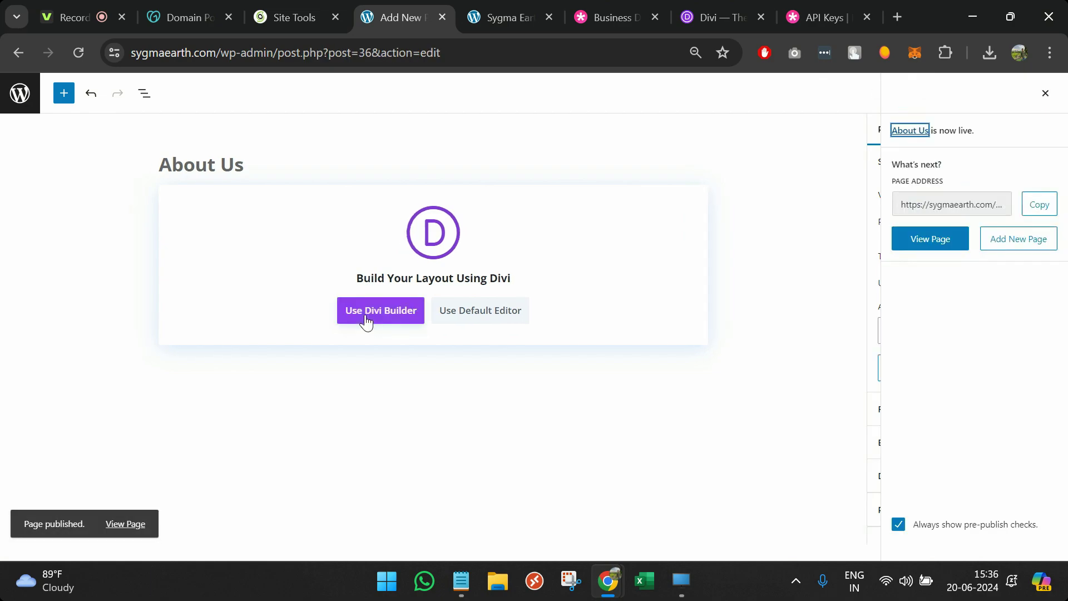
click(365, 314)
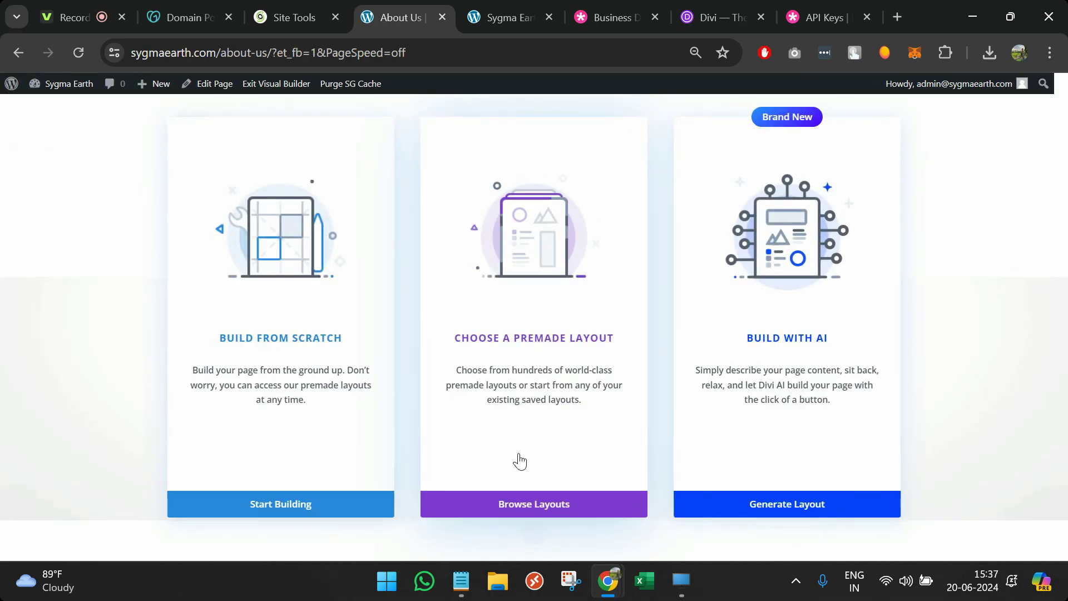
Apply the Social Media Consultant pack's About layout from the Business category to the page.
click(528, 505)
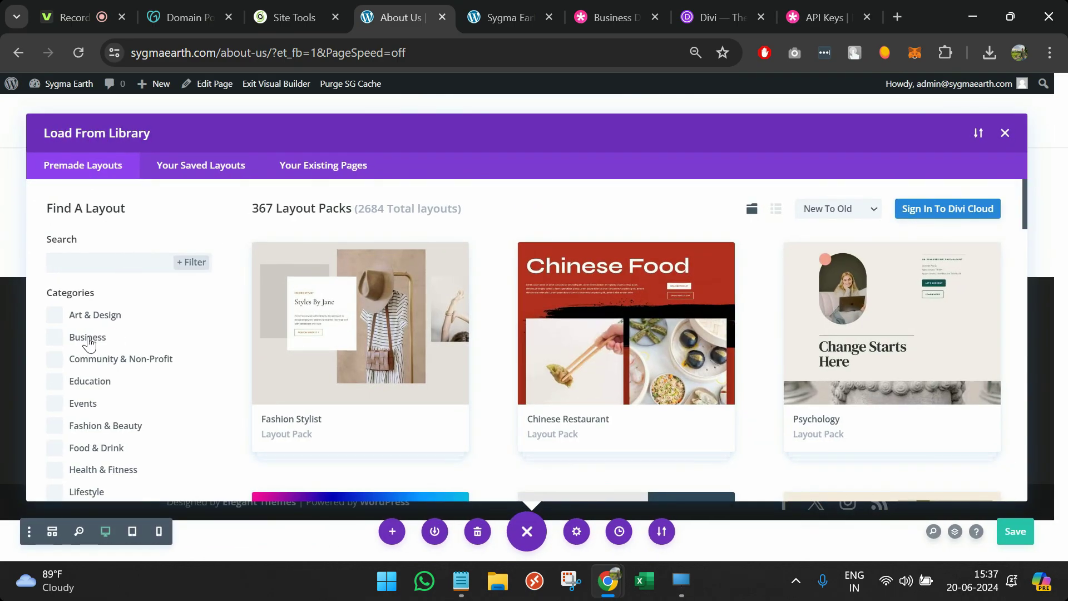
click(88, 339)
scroll(534, 312, down, 8)
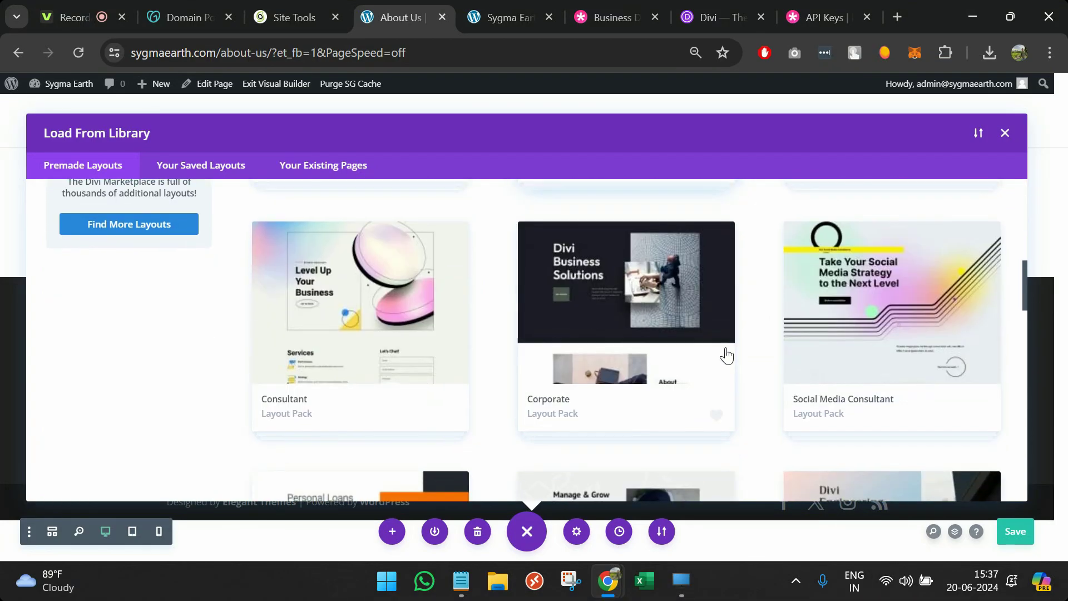
click(829, 327)
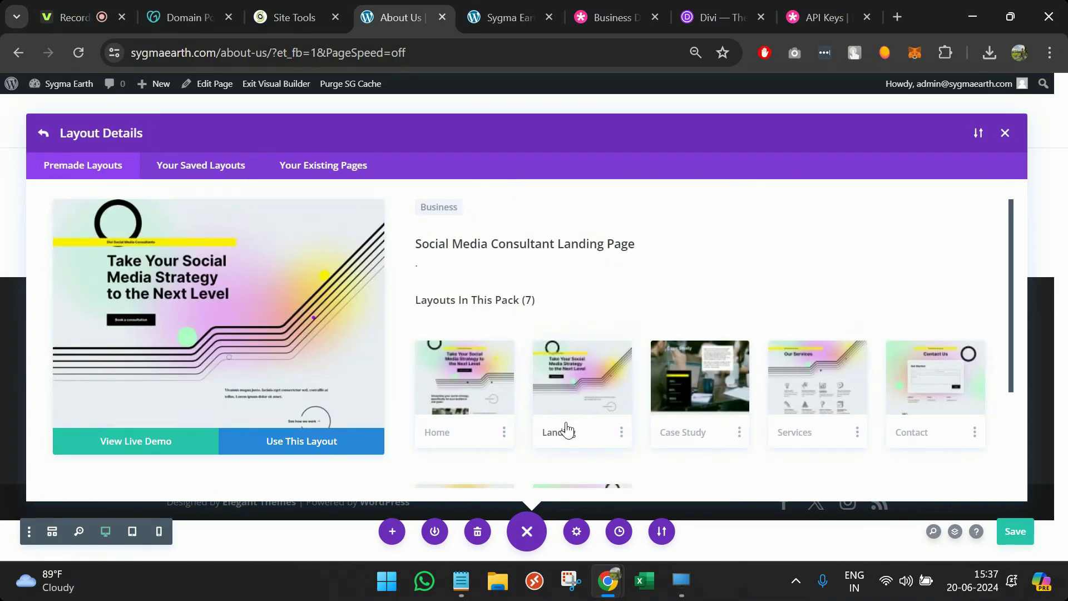
scroll(567, 430, down, 3)
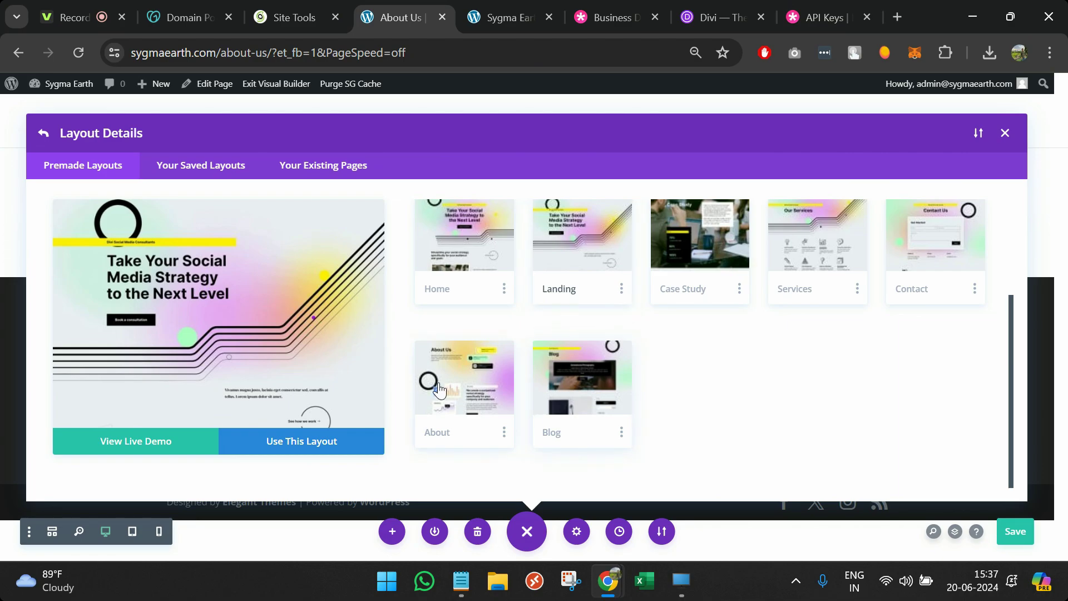
click(450, 397)
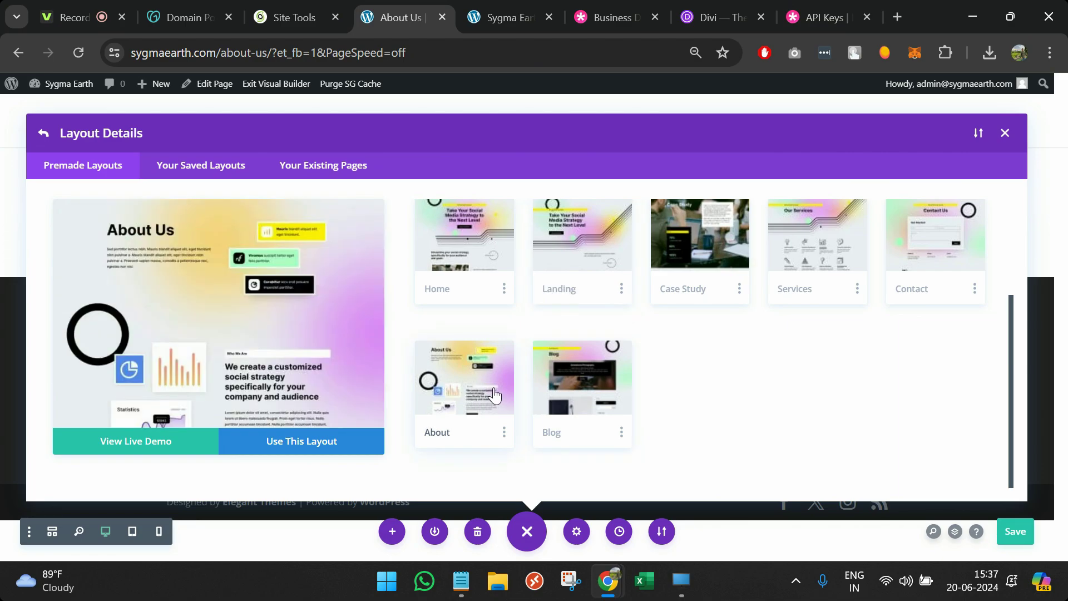
click(280, 450)
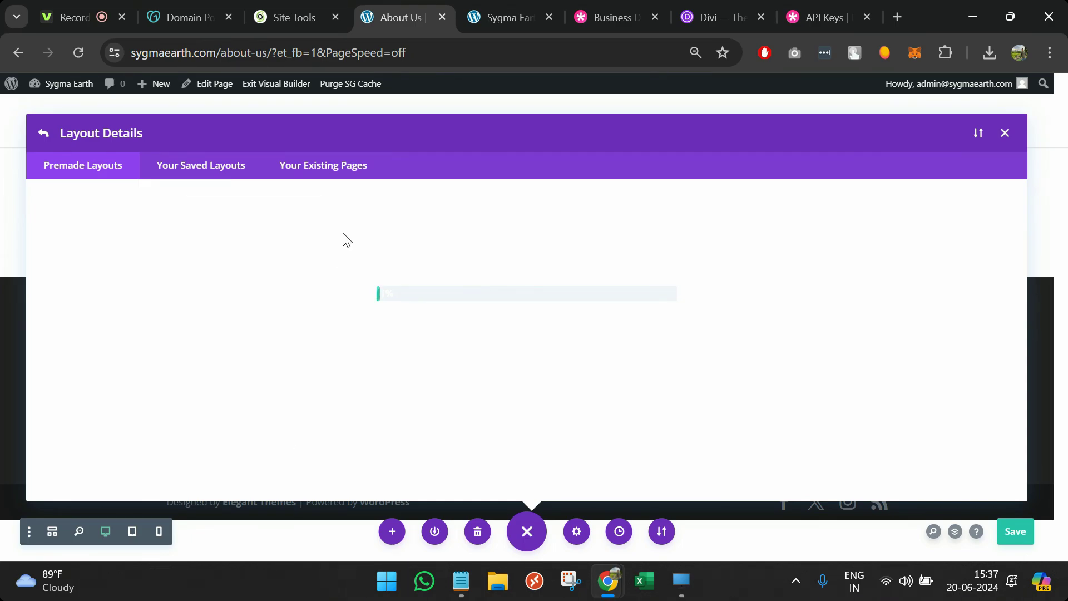
Open the page's admin editor in a new tab and go back to Reading Settings.
middle_click(22, 55)
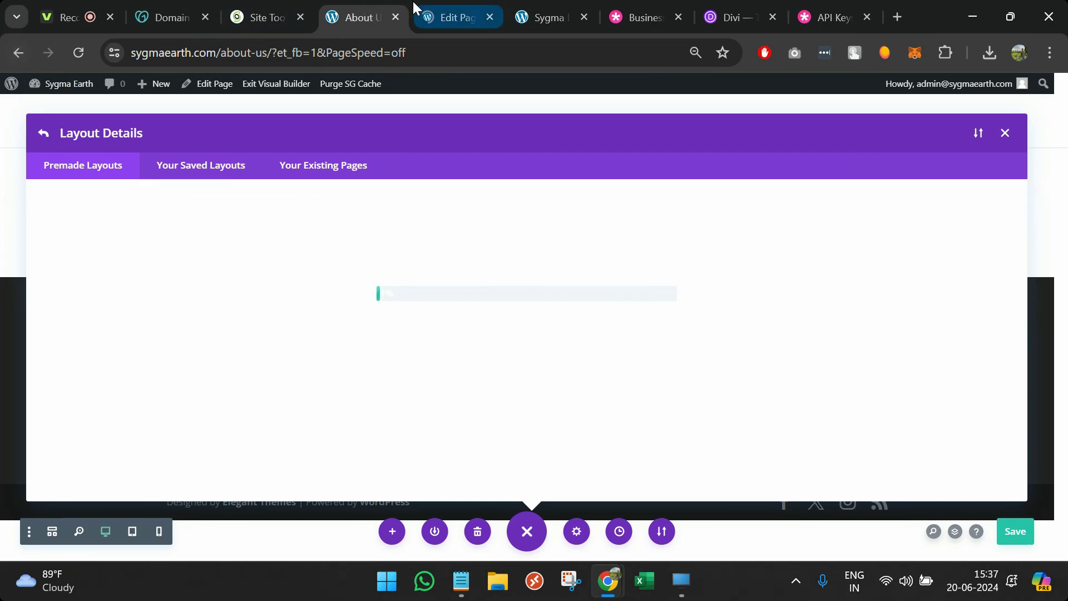
click(440, 2)
click(22, 53)
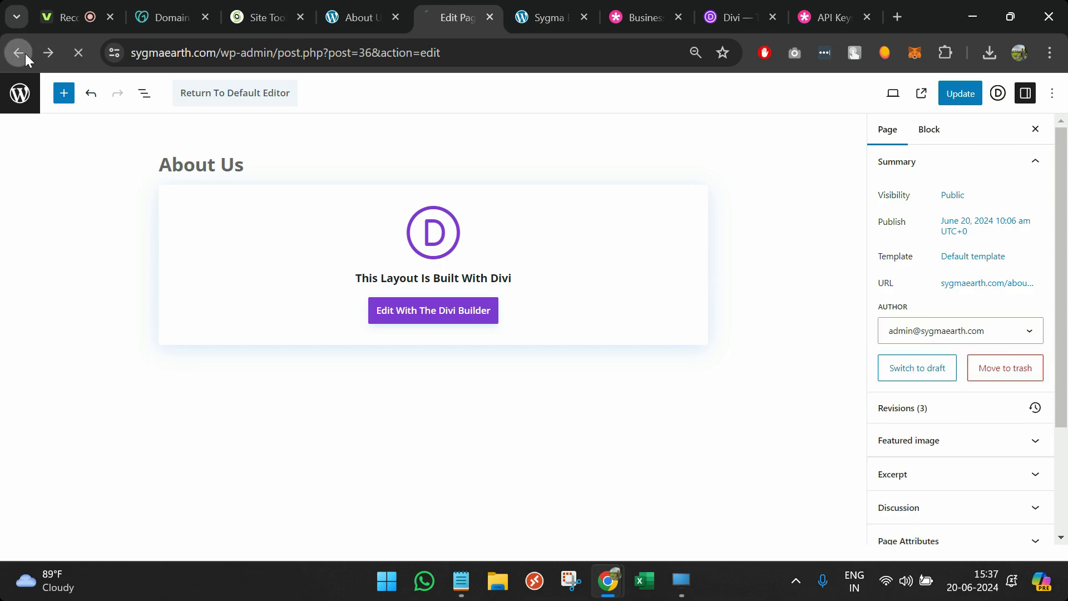
Create and publish a new page titled 'Contact Us' and launch the Divi Builder on it.
mouse_move(57, 198)
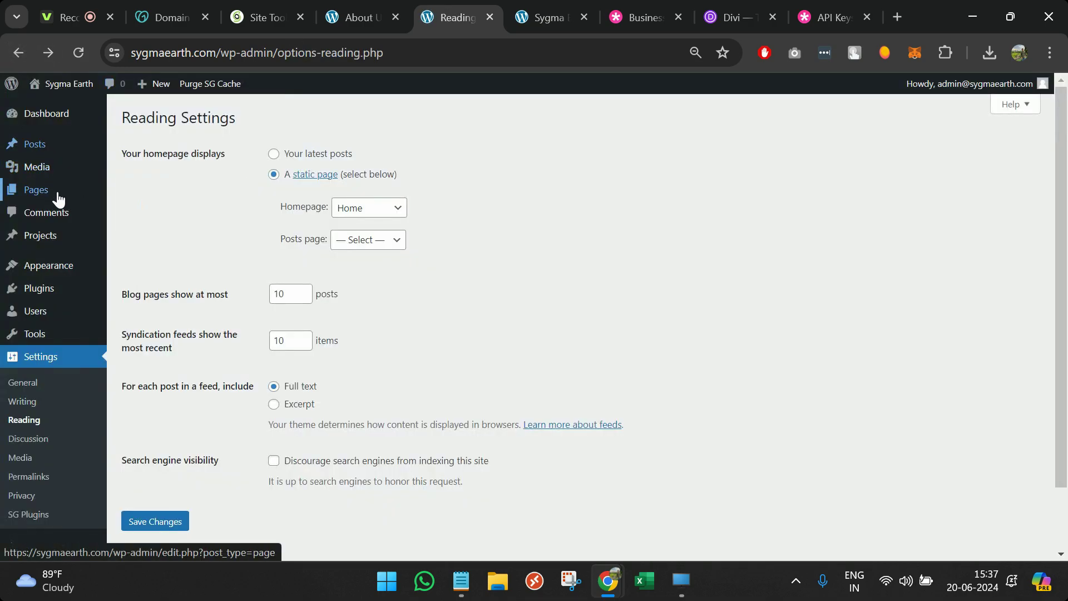
click(153, 215)
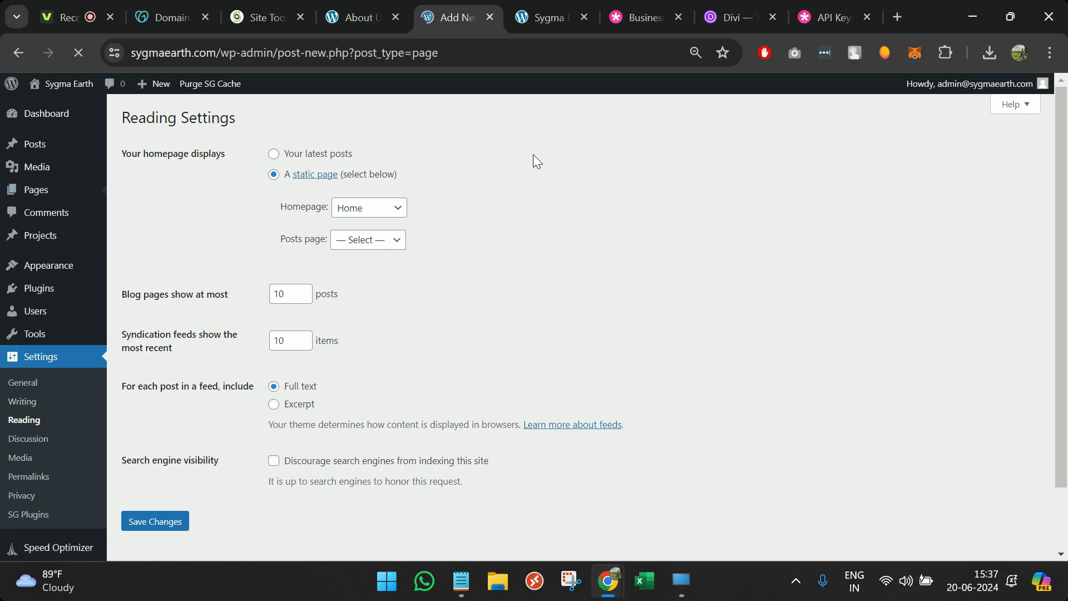
text(Contact Us)
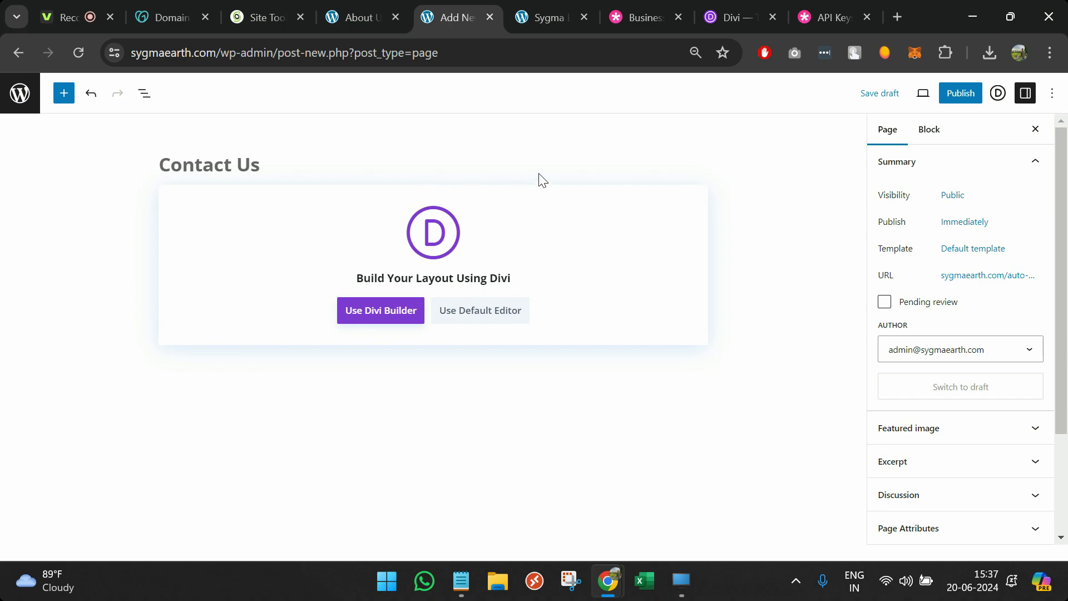
click(959, 93)
click(948, 94)
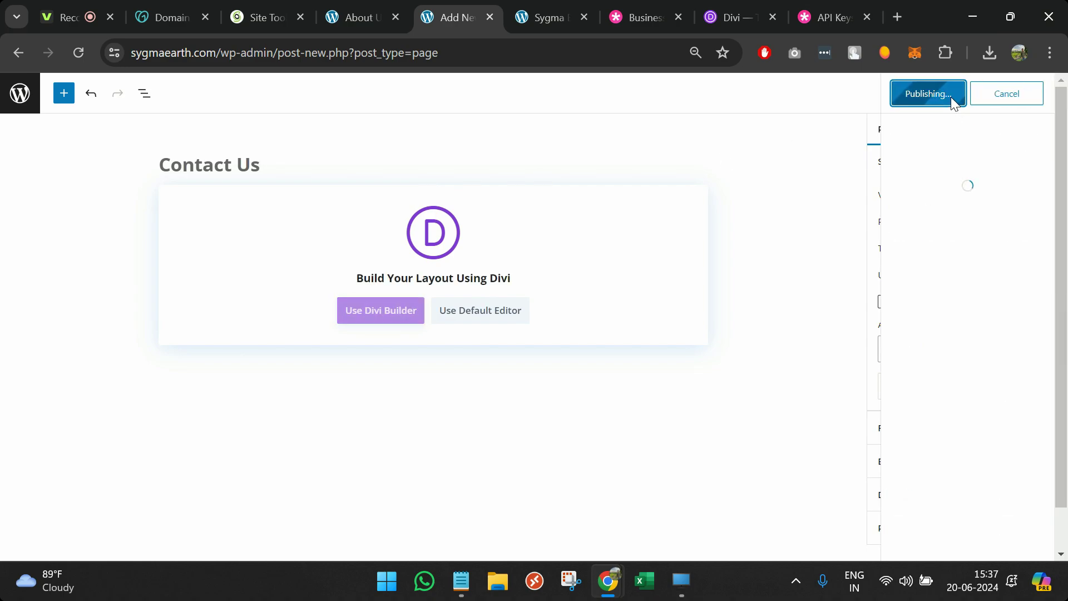
click(387, 310)
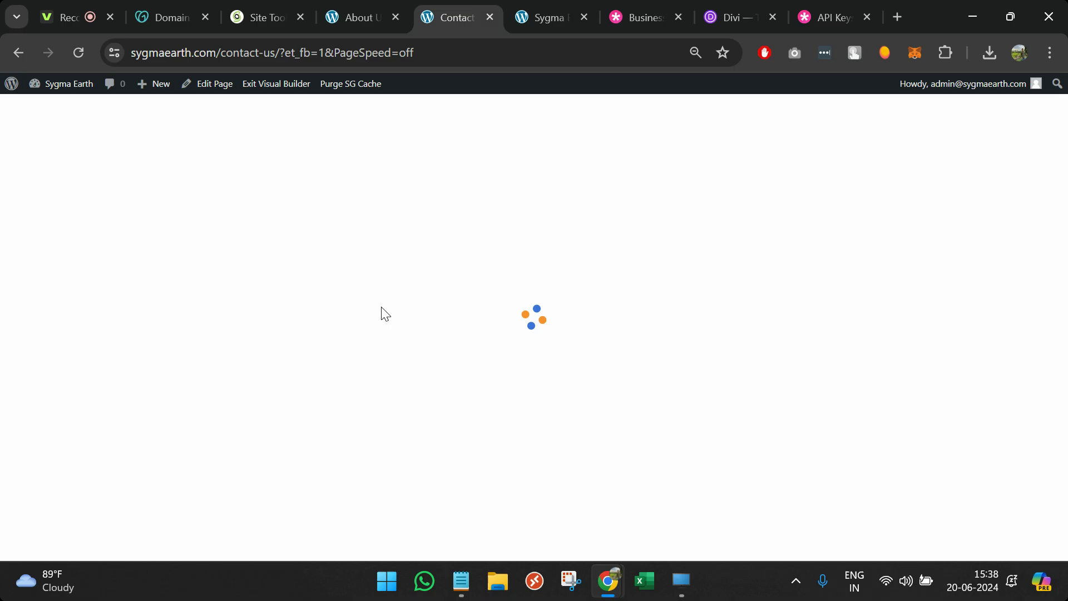
Search layouts for 'social' and apply the Social Media Consultant Contact Page layout to Contact Us.
click(520, 500)
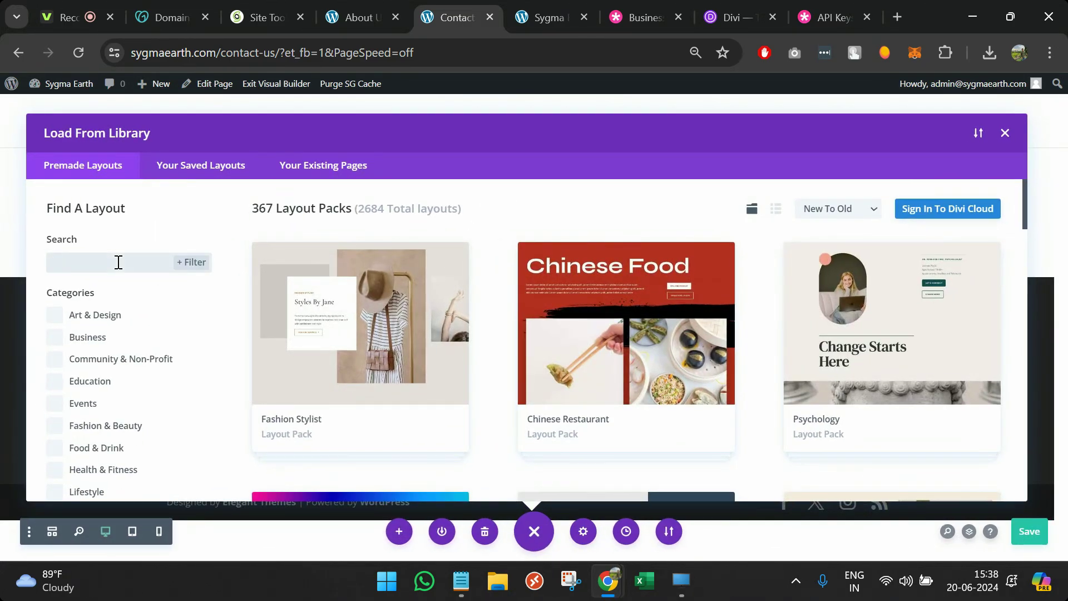
click(119, 262)
text(social)
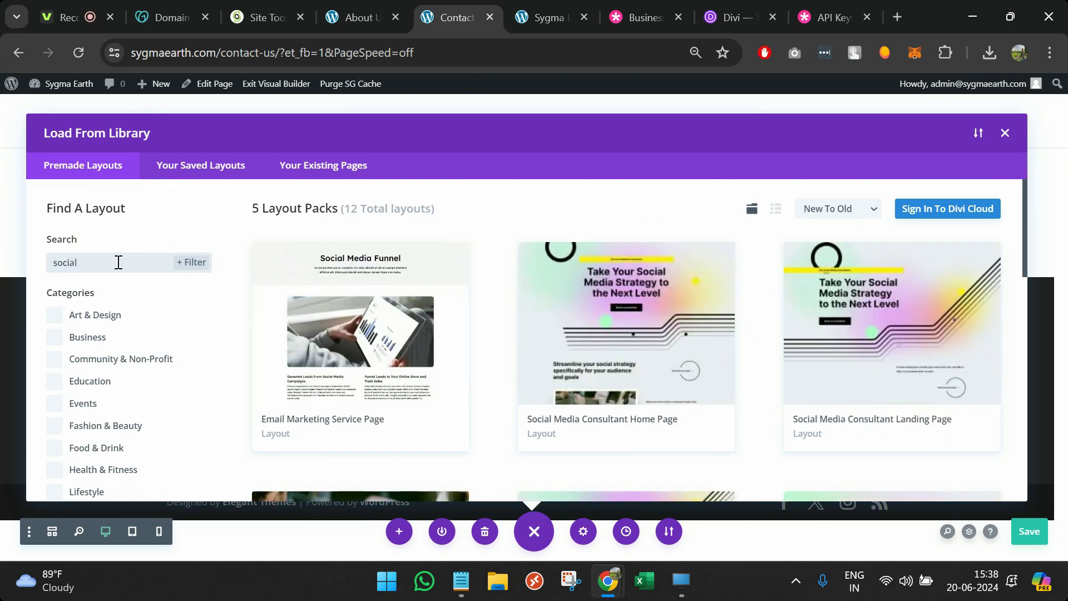
scroll(638, 340, down, 3)
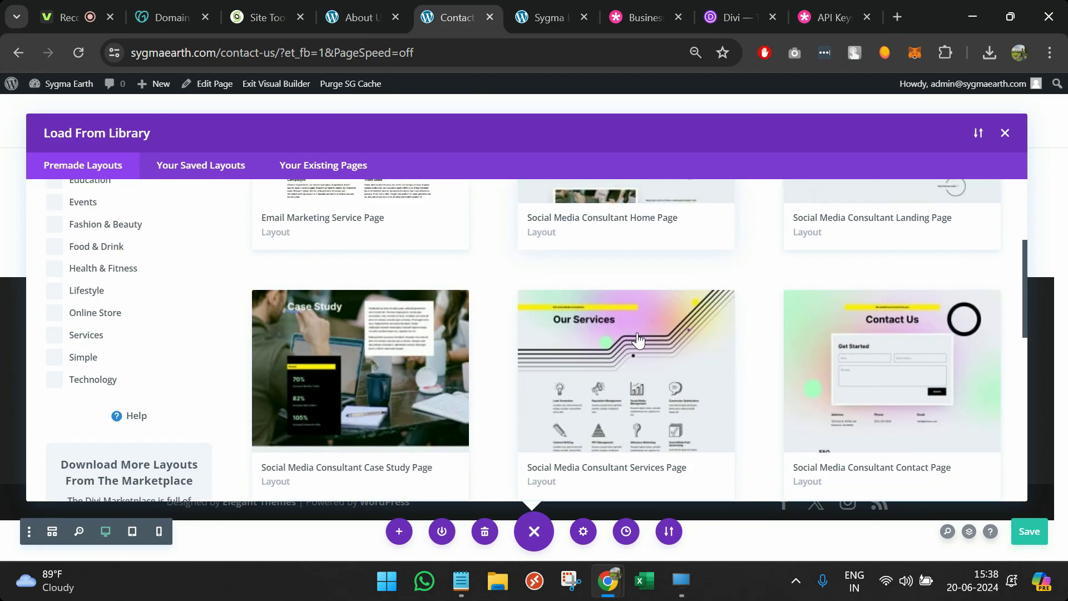
scroll(638, 340, down, 5)
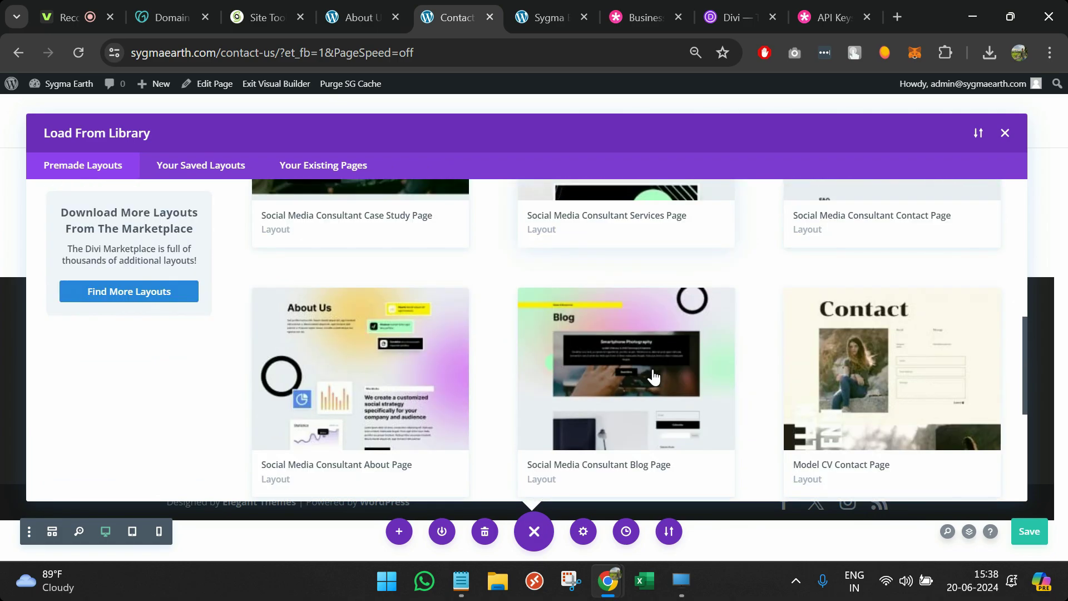
scroll(653, 377, down, 1)
scroll(687, 364, up, 4)
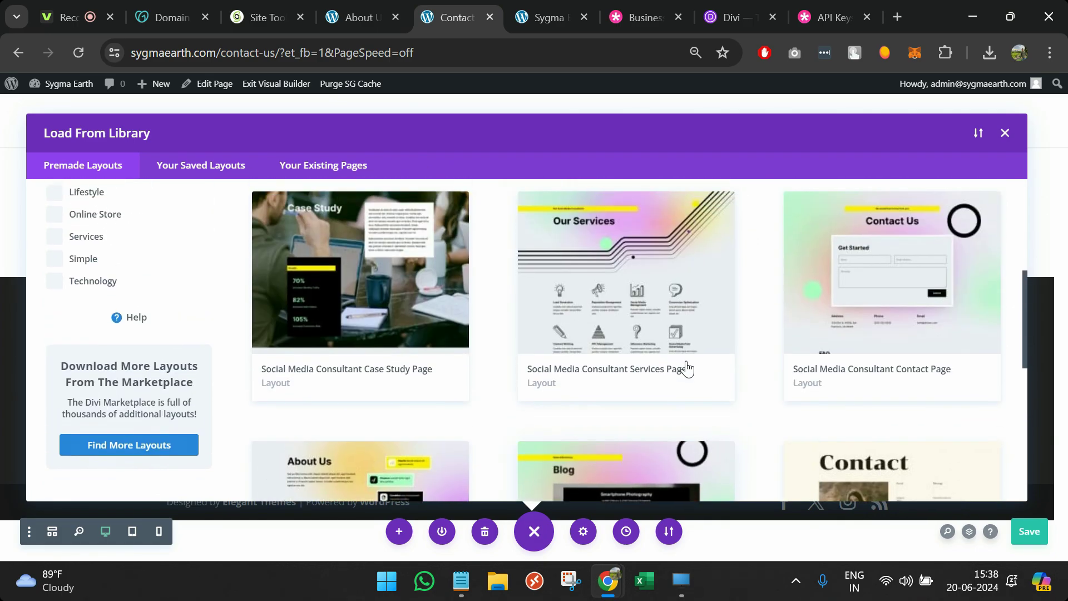
click(889, 322)
click(322, 445)
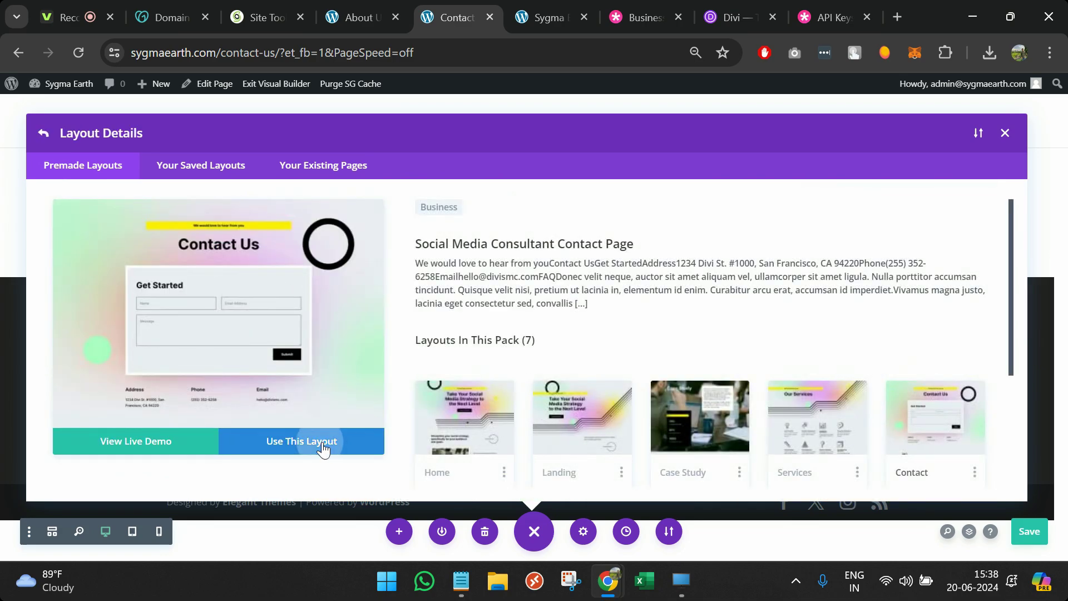
click(375, 10)
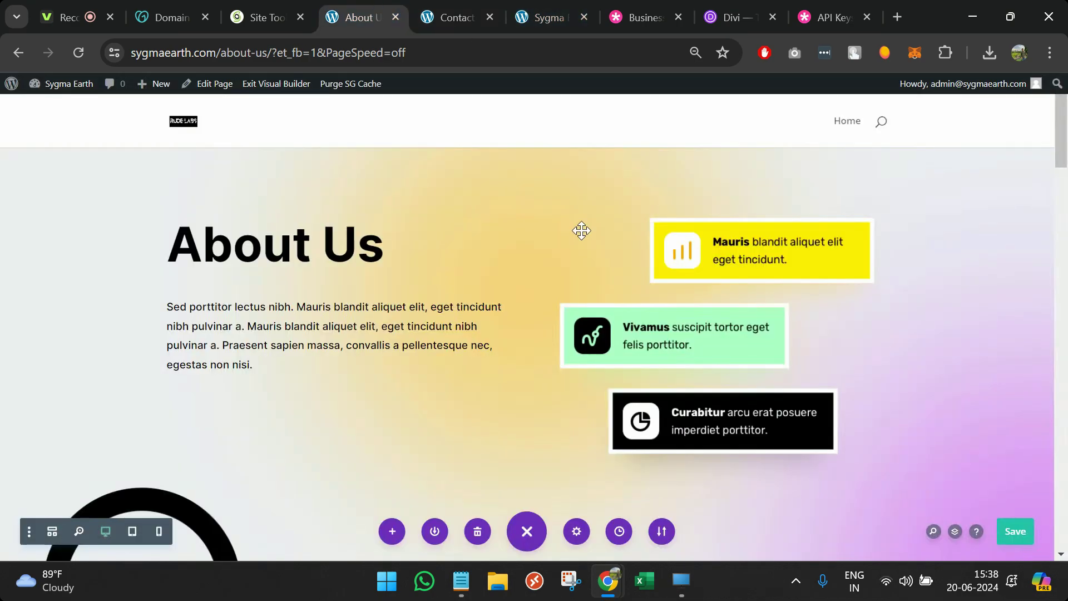
Save the About Us page changes with Ctrl+S and check the Contact Us tab.
key(ctrl+s)
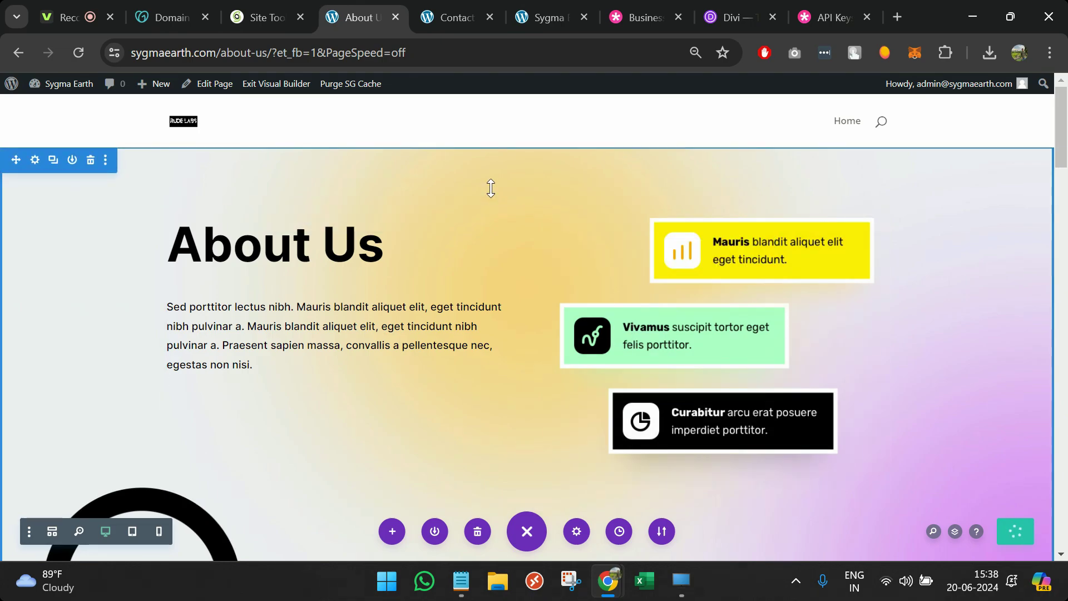
scroll(490, 188, down, 12)
scroll(490, 300, up, 10)
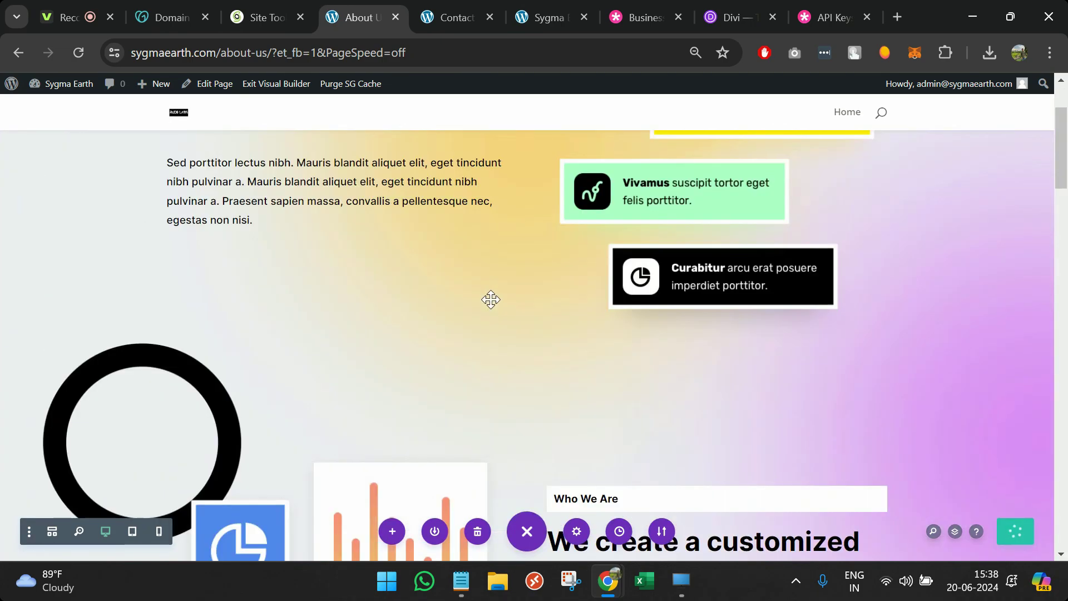
scroll(491, 300, up, 3)
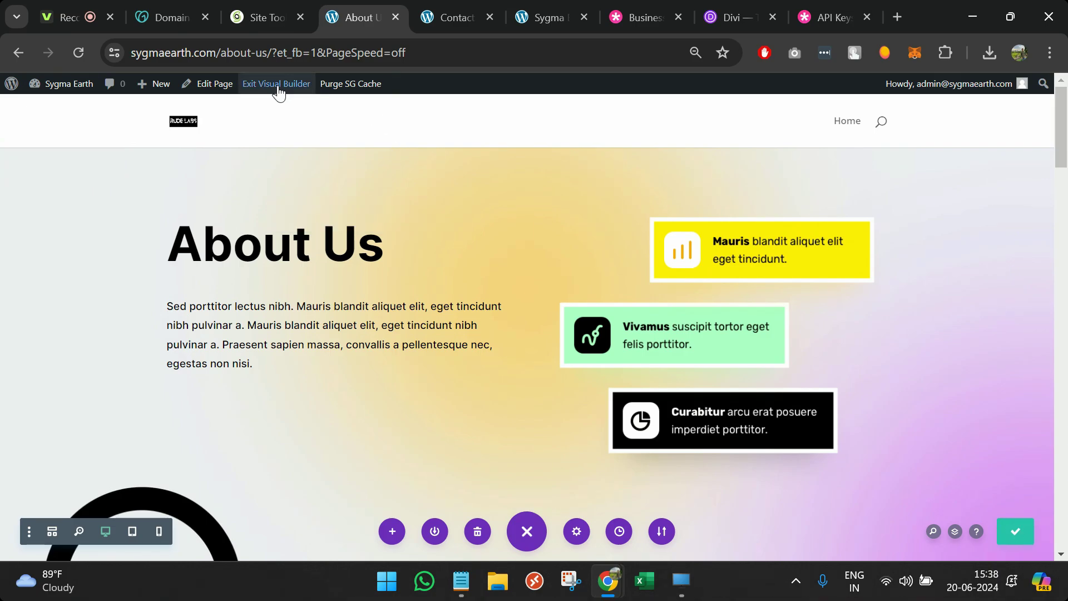
click(473, 7)
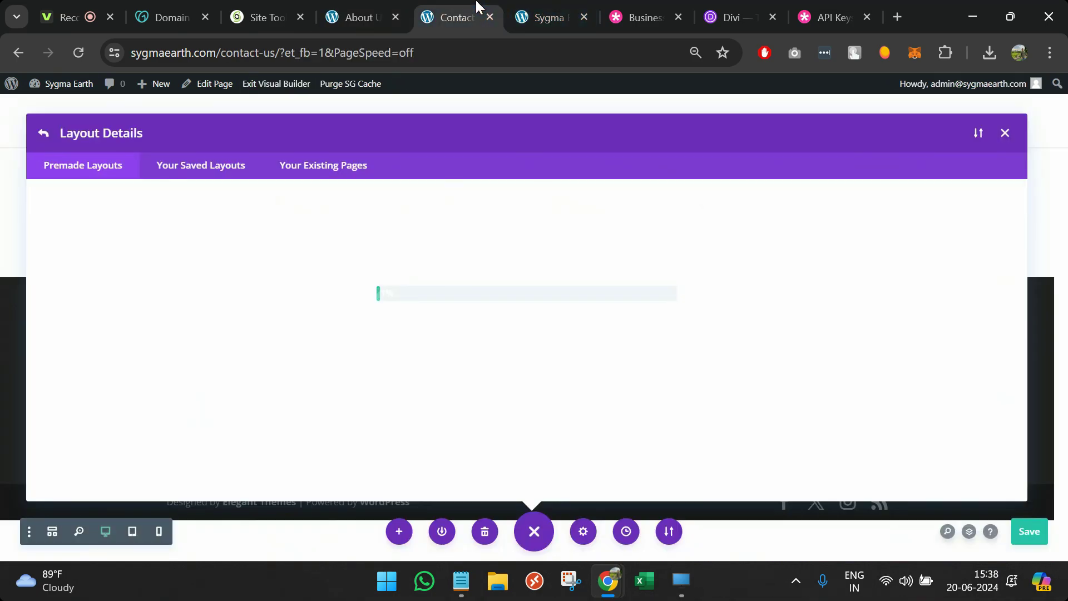
click(381, 8)
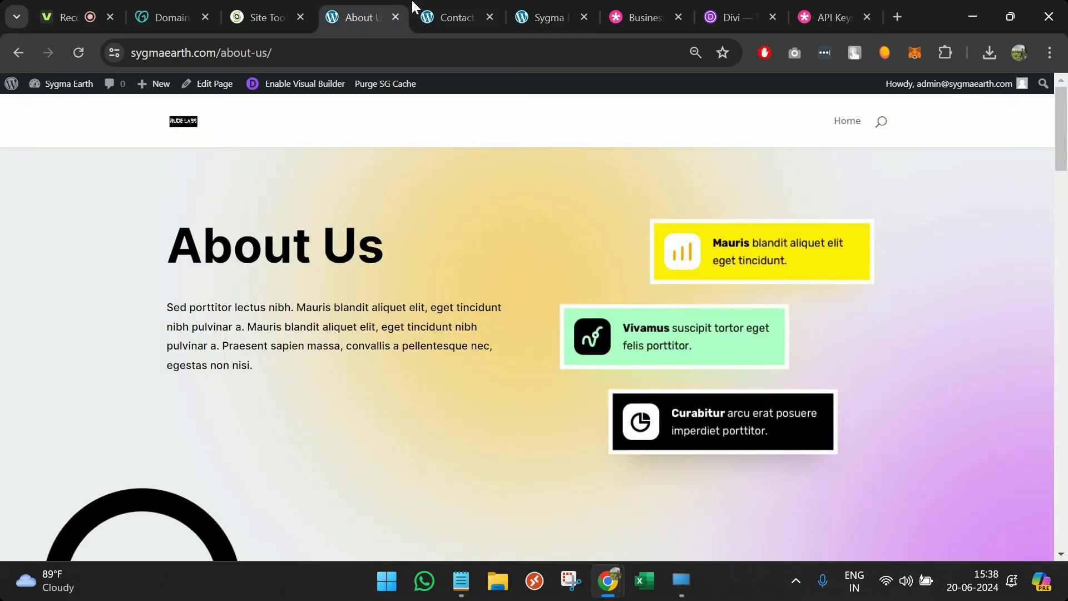
Open the admin dashboard and exit the builder to view the live Contact Us page.
mouse_move(61, 84)
click(66, 105)
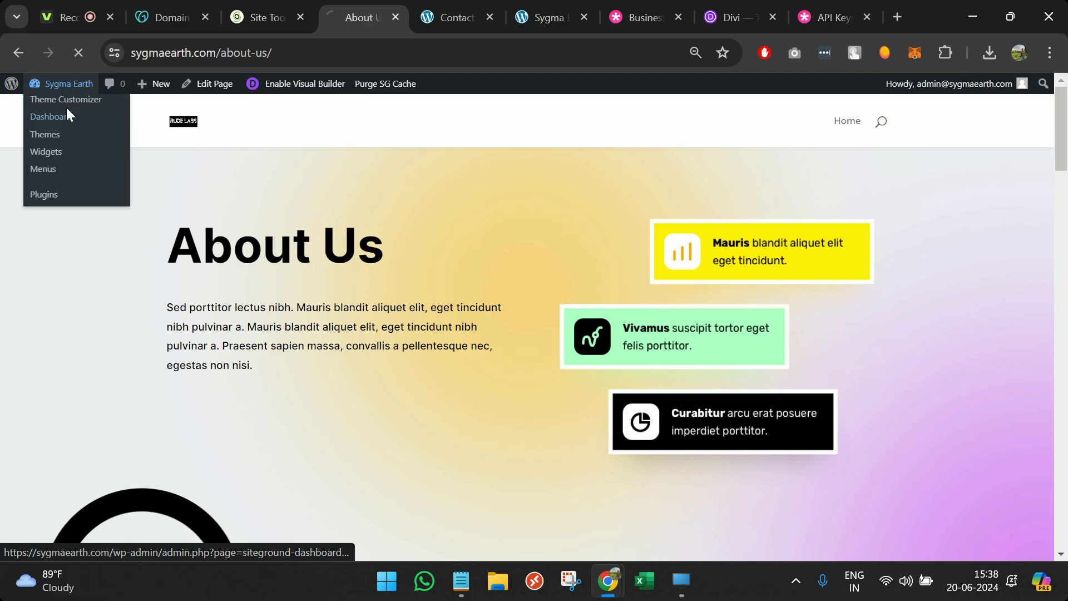
click(449, 8)
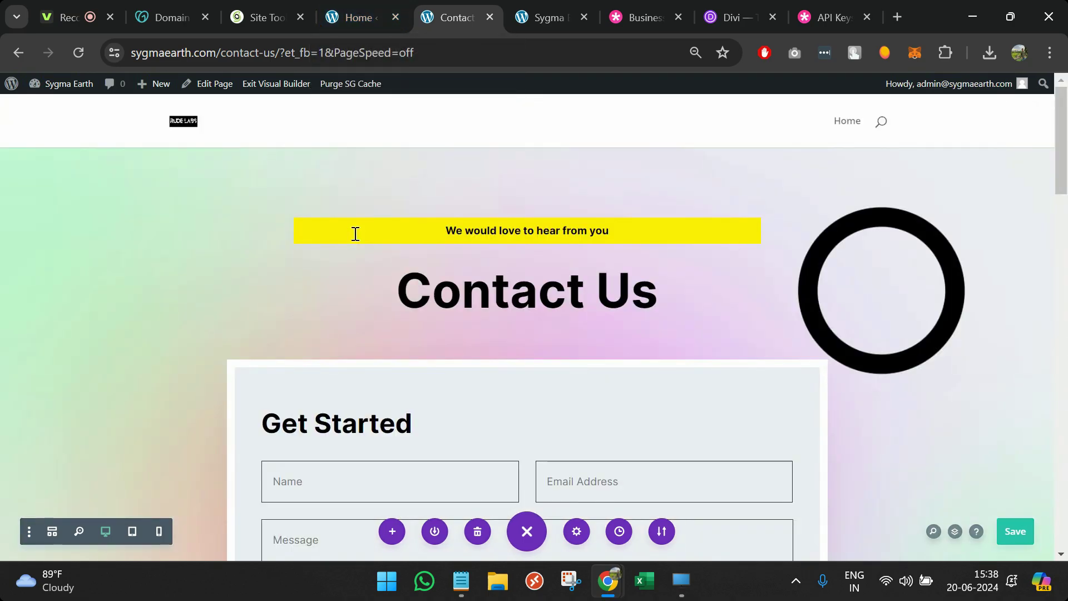
mouse_move(405, 222)
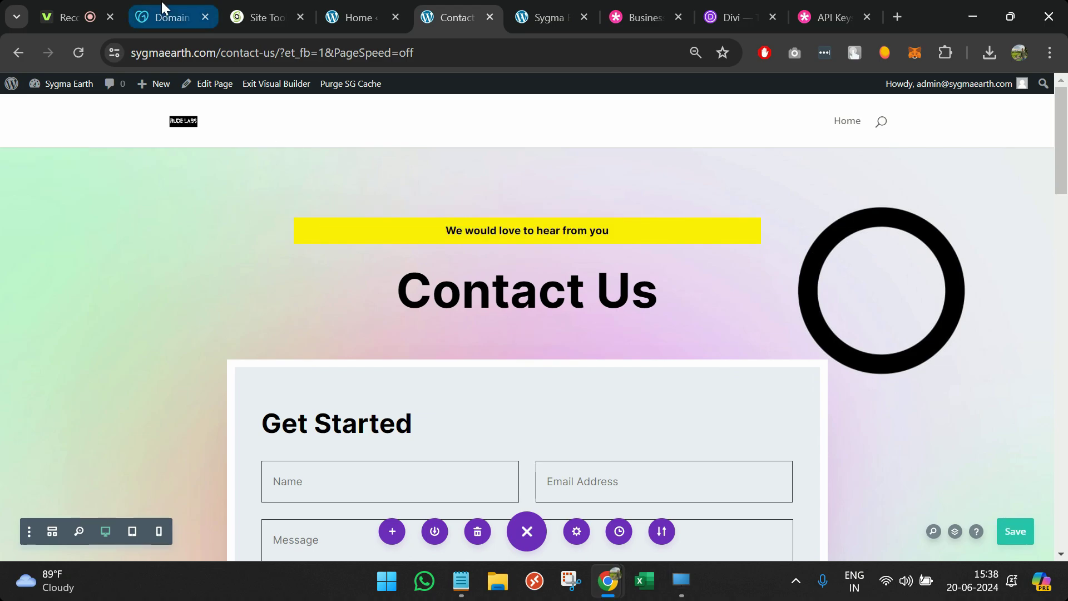
click(276, 83)
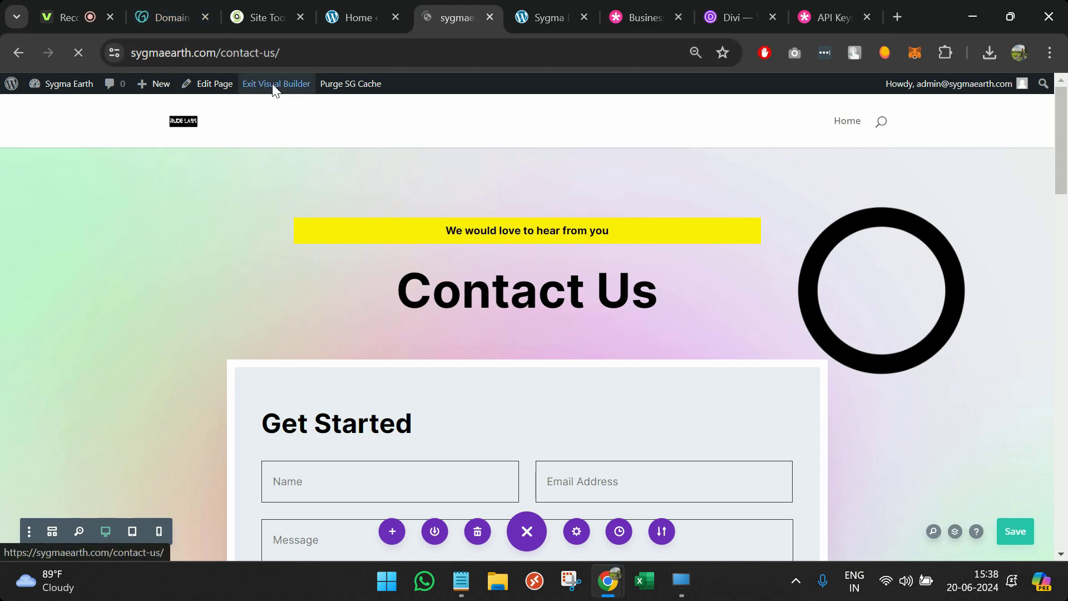
click(385, 16)
Create and publish a new page titled 'Blogs' and open it in the Divi Builder.
mouse_move(88, 243)
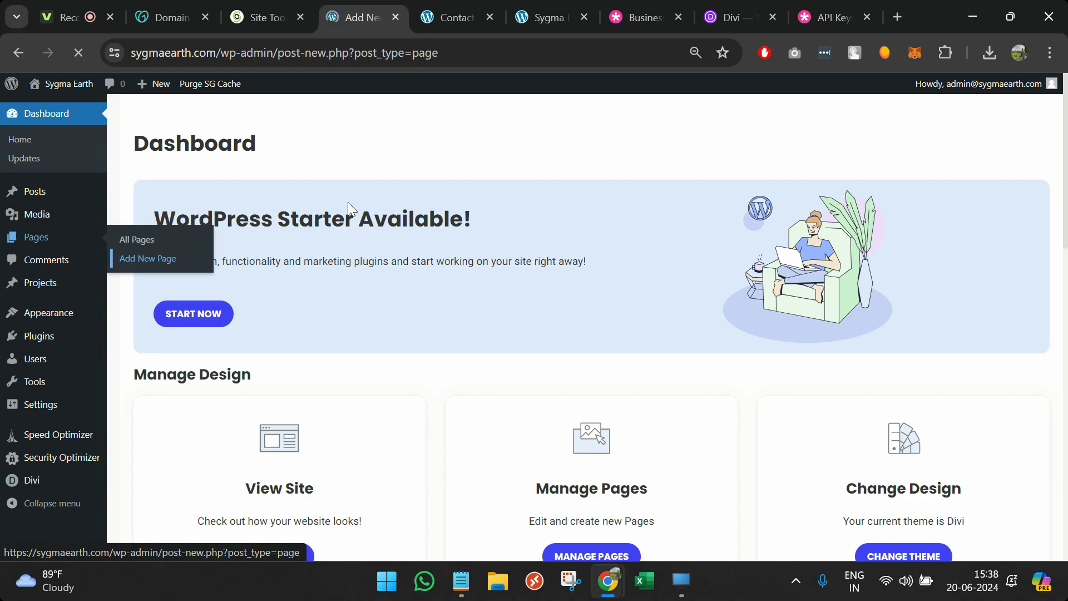
text(Blogs)
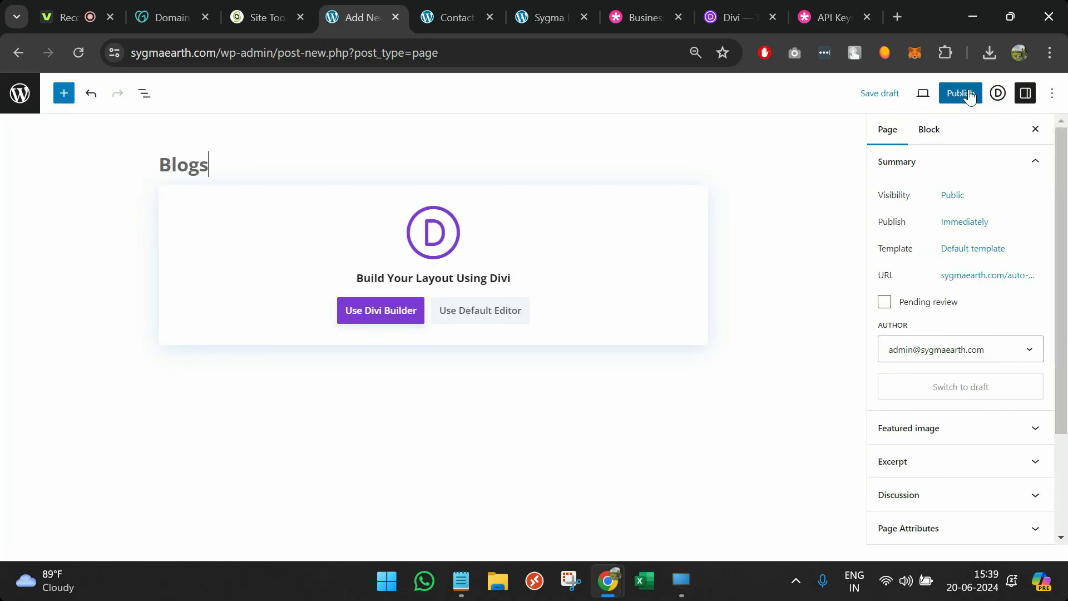
click(960, 93)
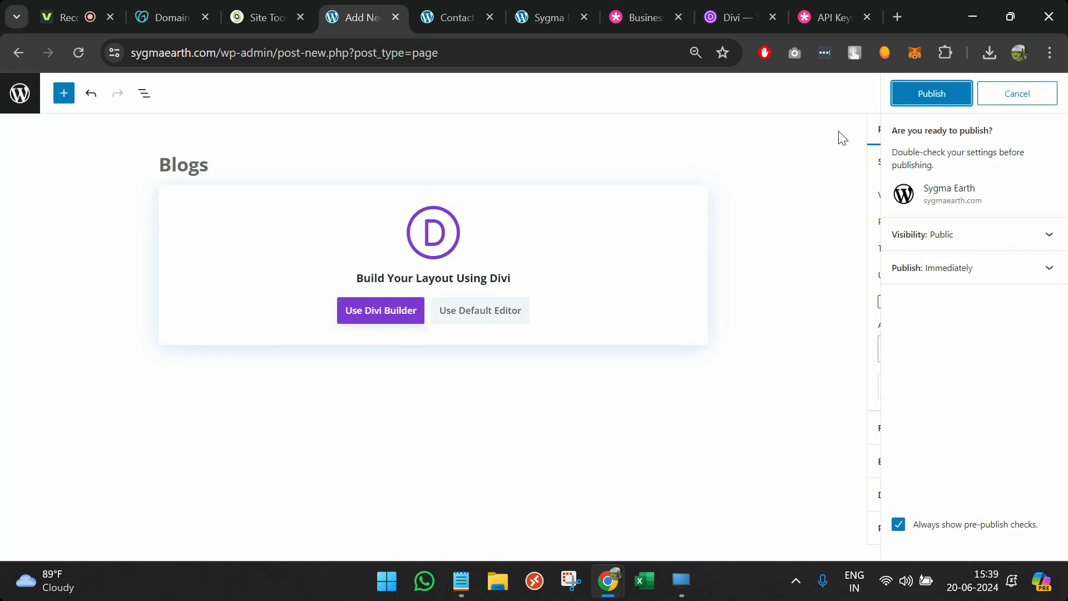
click(910, 103)
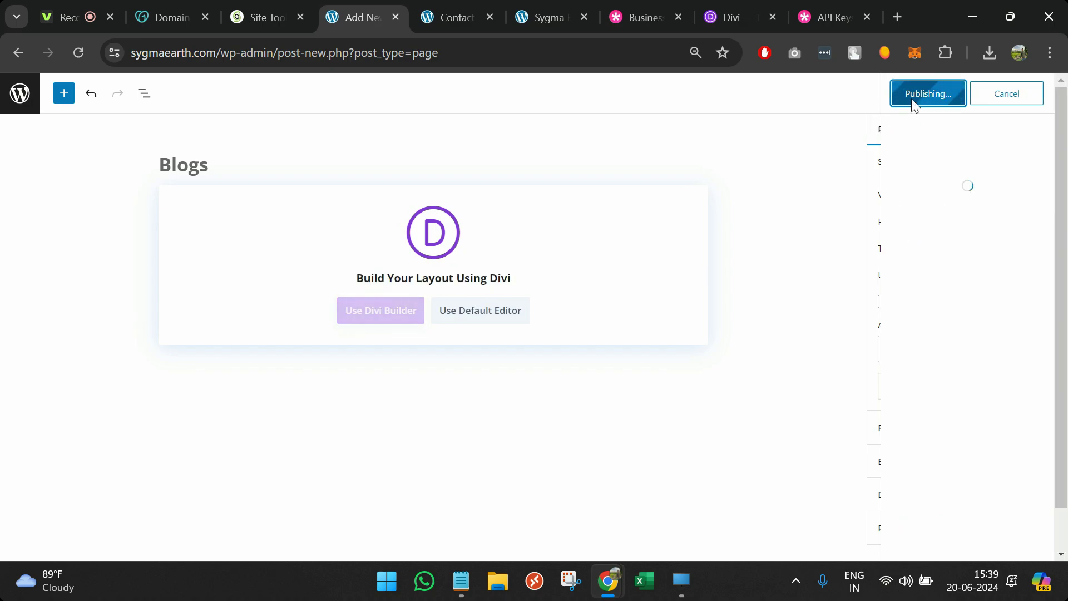
click(389, 316)
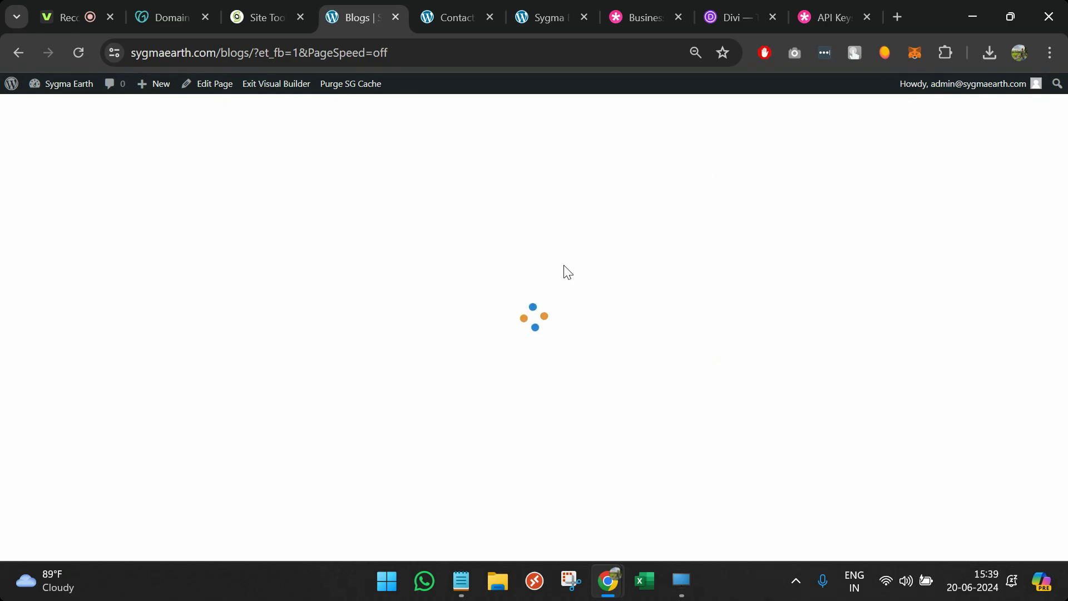
Apply the Social Media Consultant pack's Blog layout from the Business category to the Blogs page.
click(540, 507)
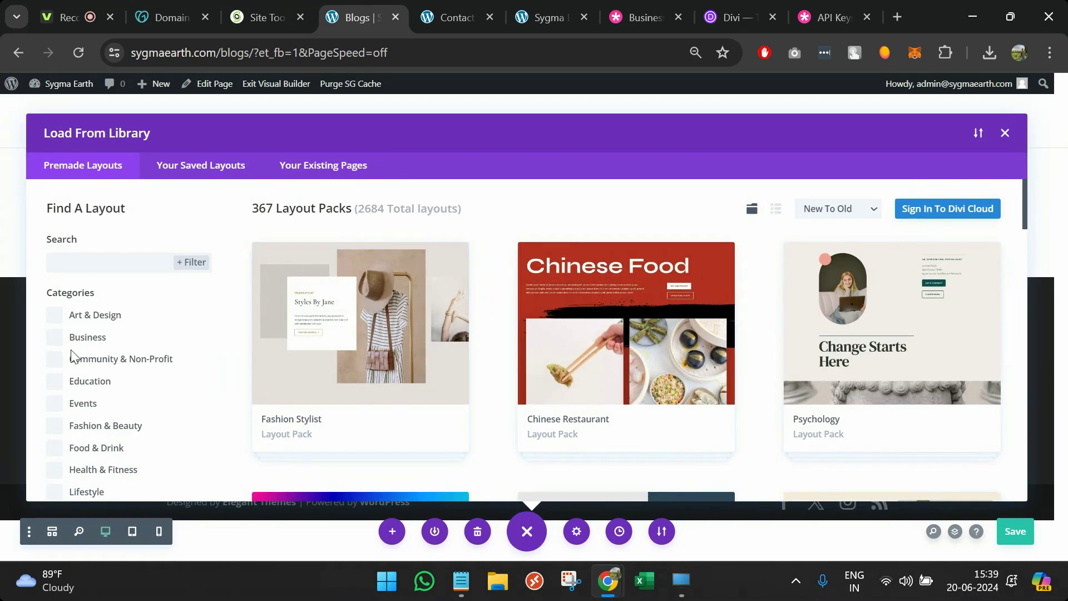
click(51, 342)
scroll(458, 362, down, 9)
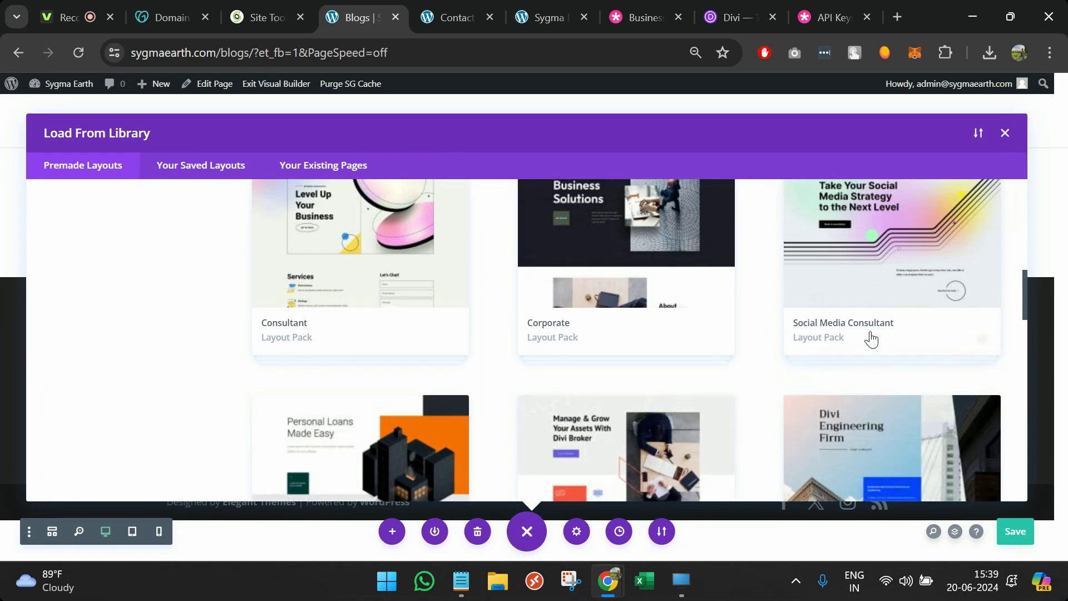
click(871, 337)
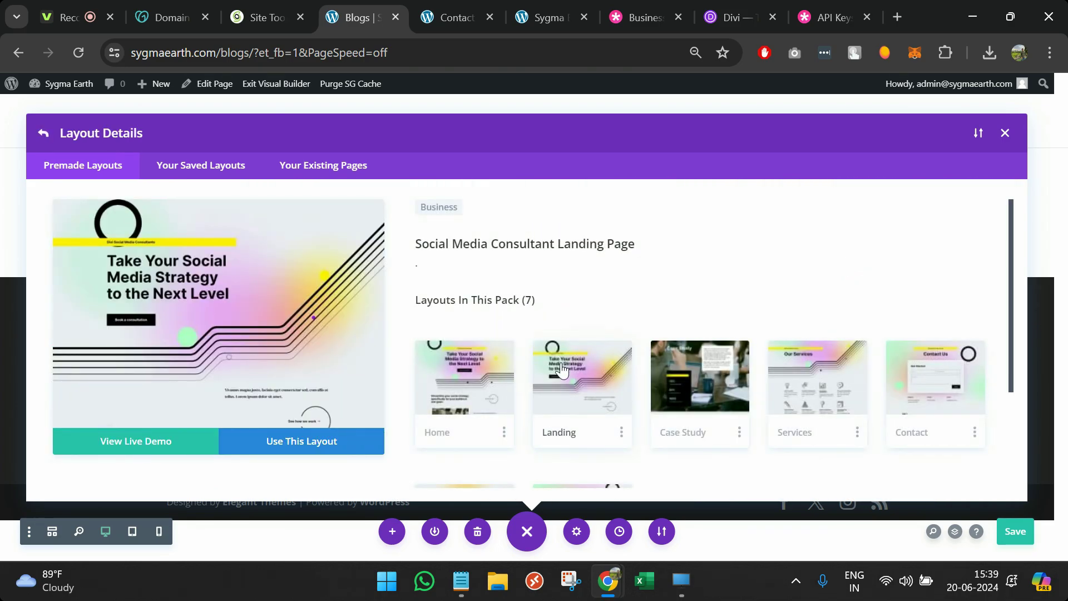
scroll(562, 369, down, 3)
click(583, 399)
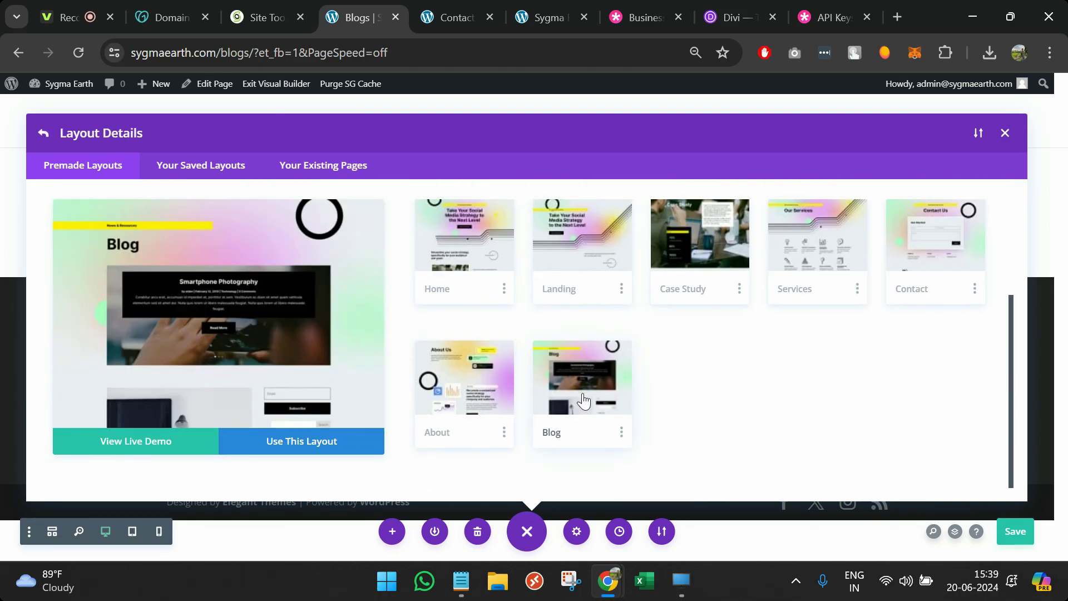
click(259, 453)
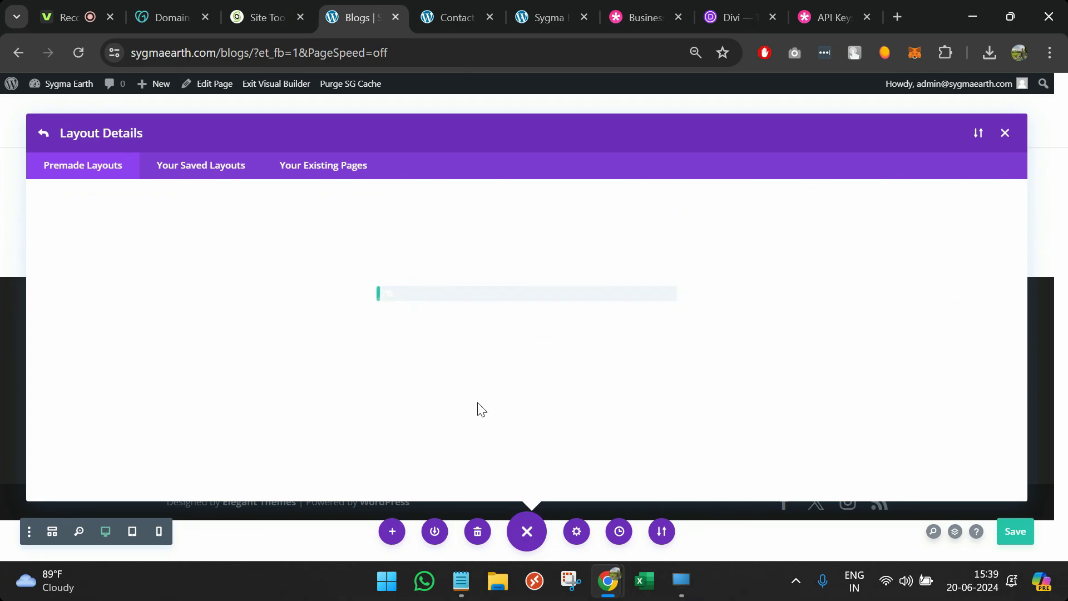
click(452, 9)
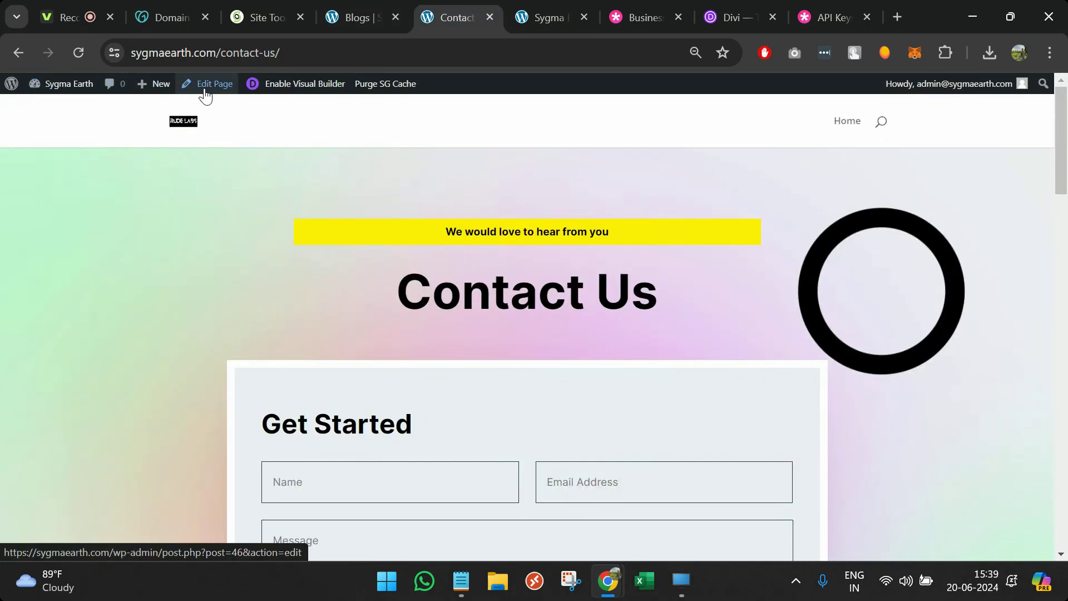
mouse_move(77, 84)
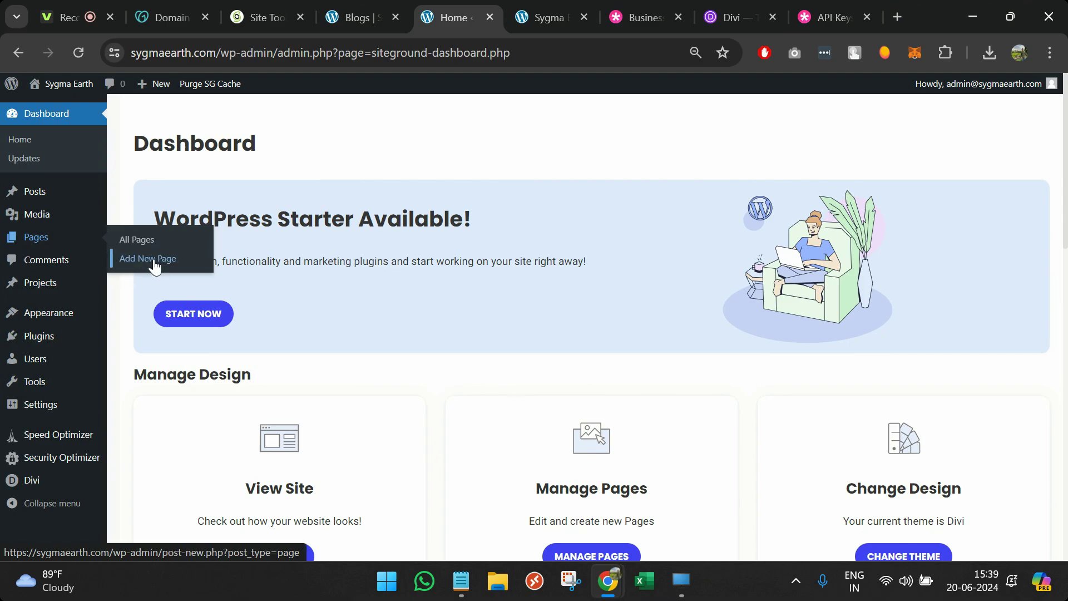
Create and publish a new page titled 'Services', then open it in the Divi Builder.
click(147, 259)
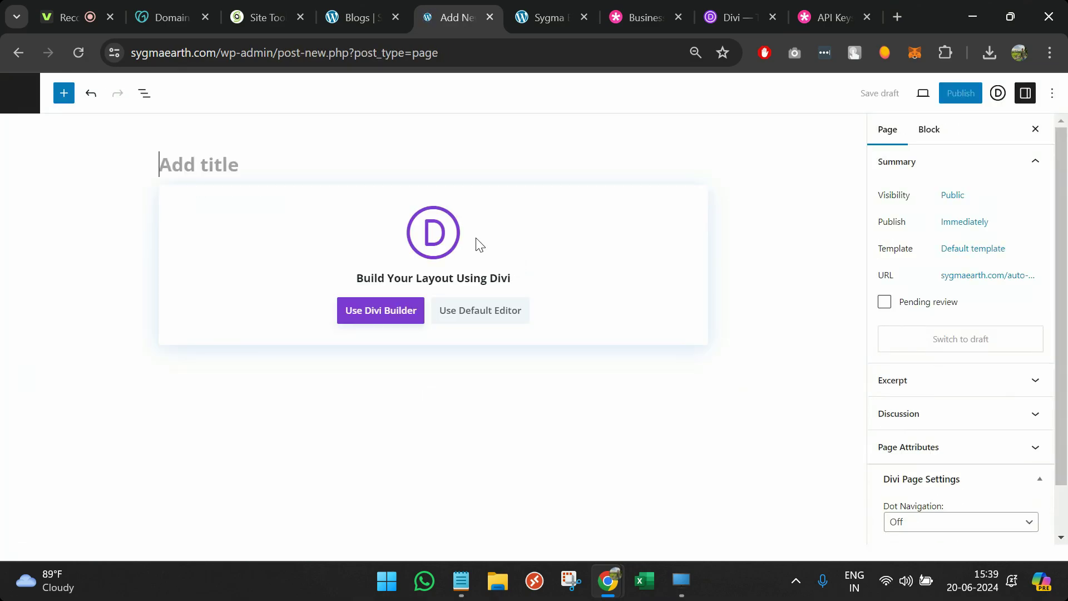
text(Services)
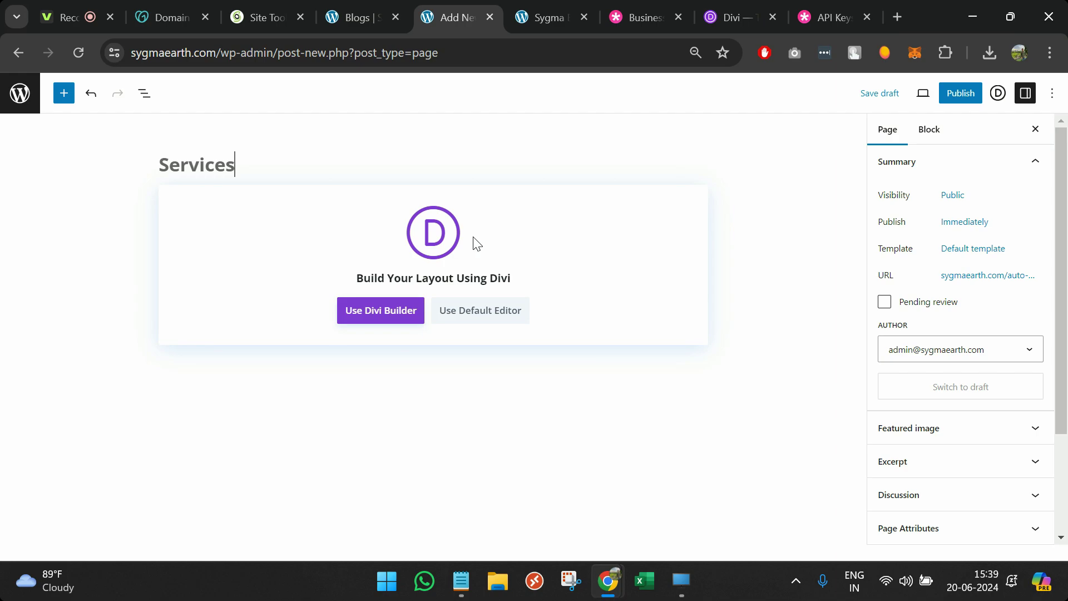
click(960, 93)
click(936, 89)
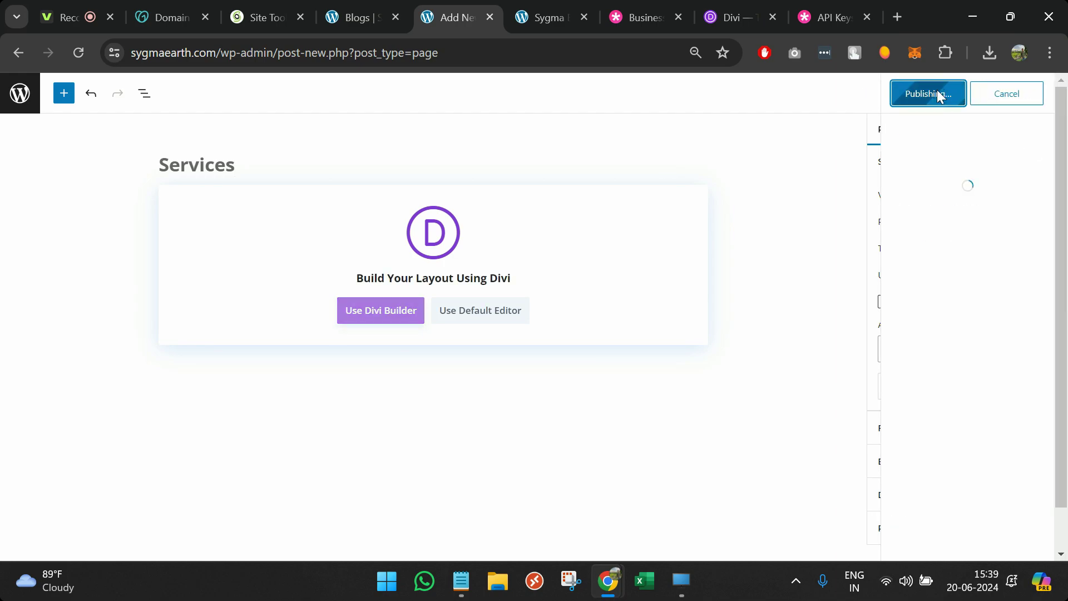
click(395, 313)
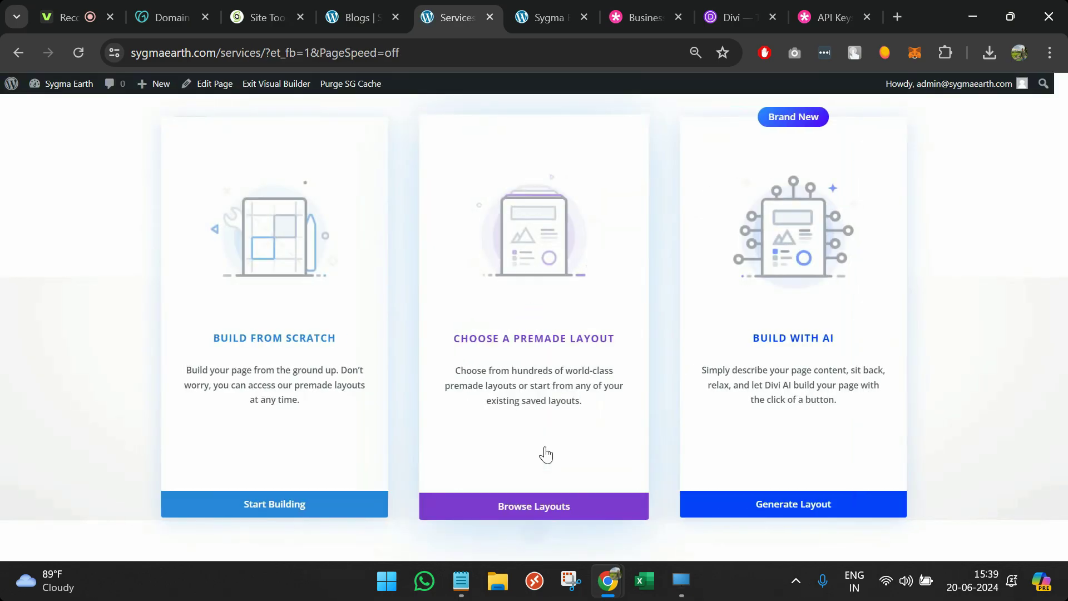
Apply the Business > Social Media Consultant 'Services' premade layout to the Services page.
click(553, 505)
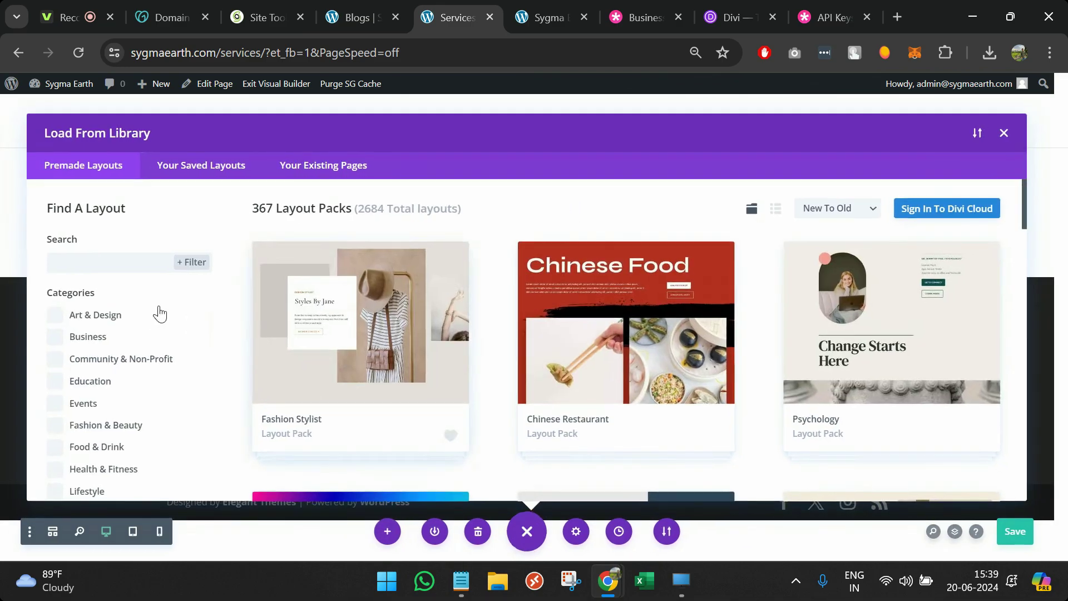
click(92, 337)
scroll(838, 387, down, 10)
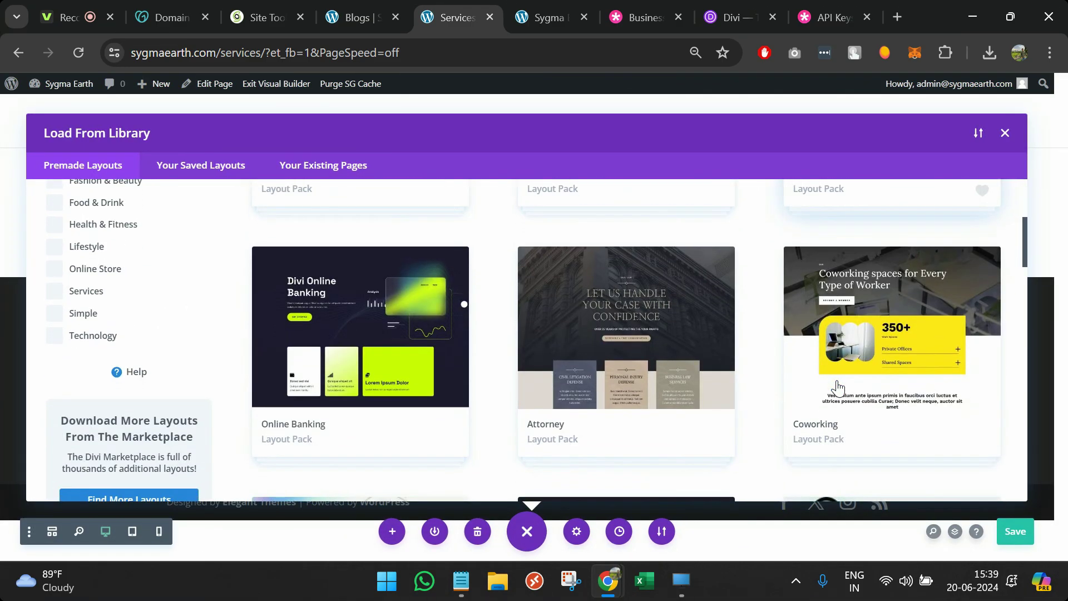
click(836, 381)
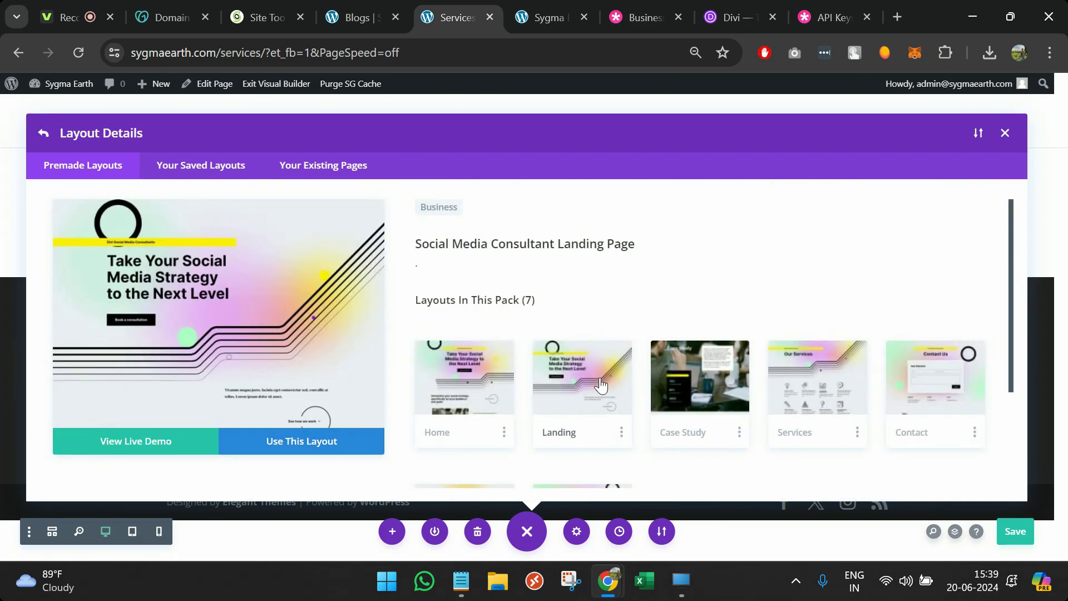
scroll(595, 391, down, 3)
click(808, 261)
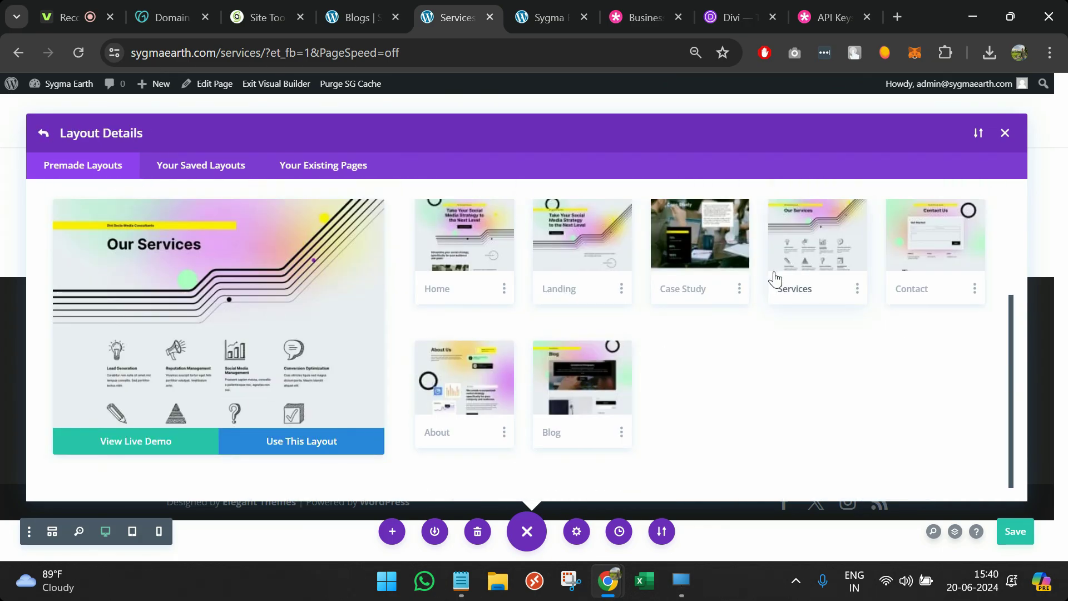
click(325, 442)
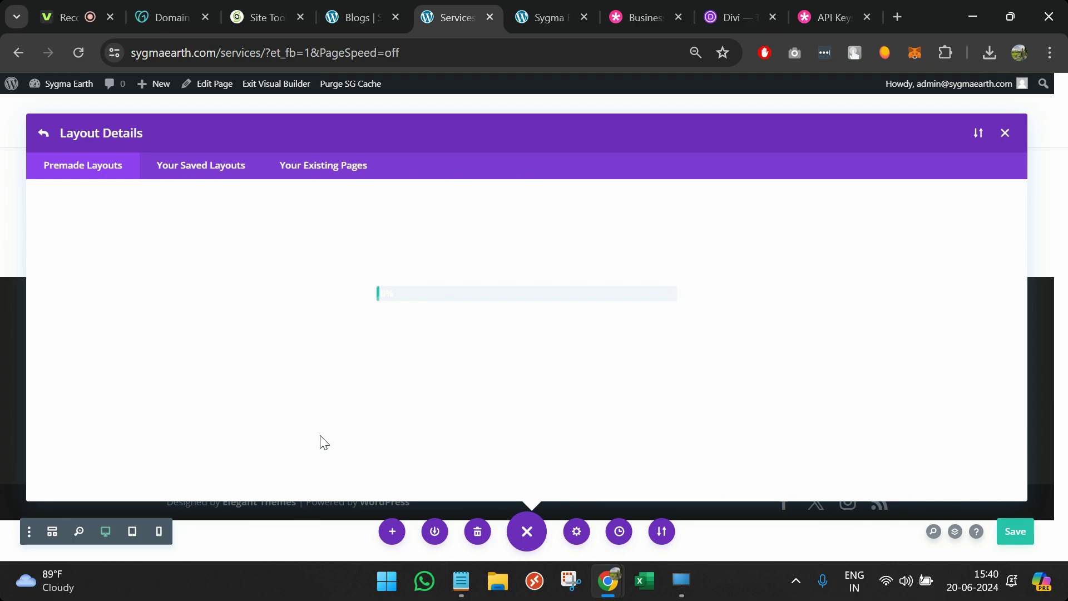
Save the Blogs and Services pages with Ctrl+S, then close the Services tab.
click(377, 5)
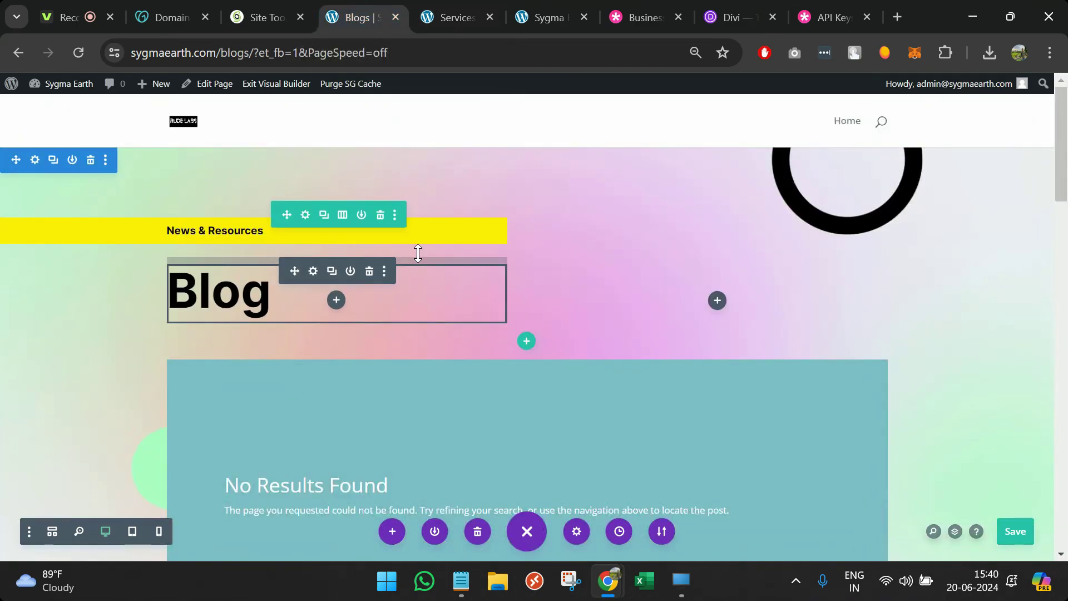
key(ctrl+s)
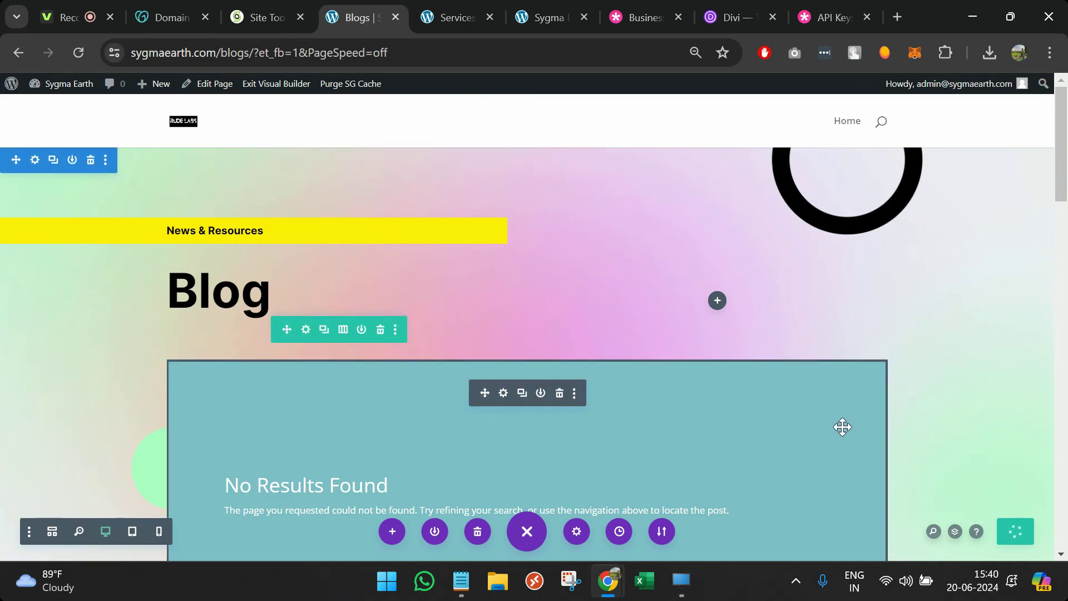
click(445, 7)
click(359, 16)
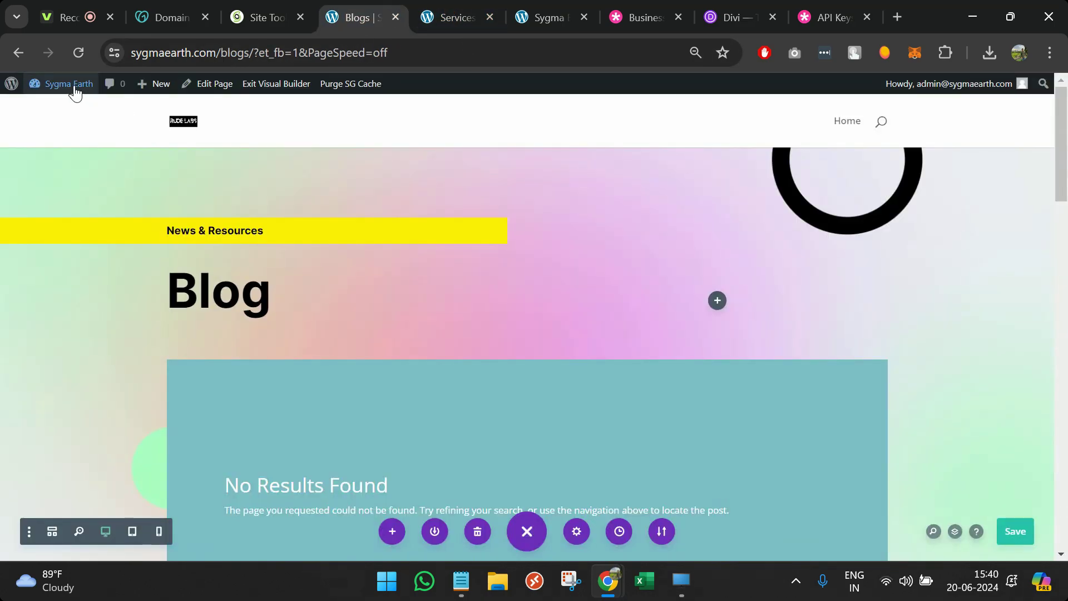
mouse_move(71, 86)
click(68, 115)
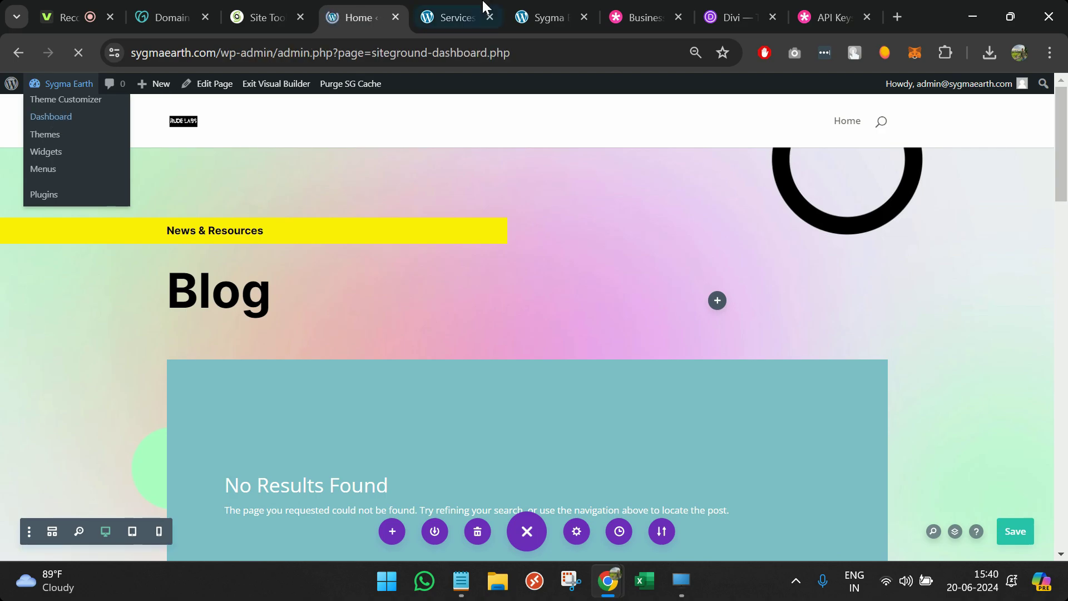
click(452, 16)
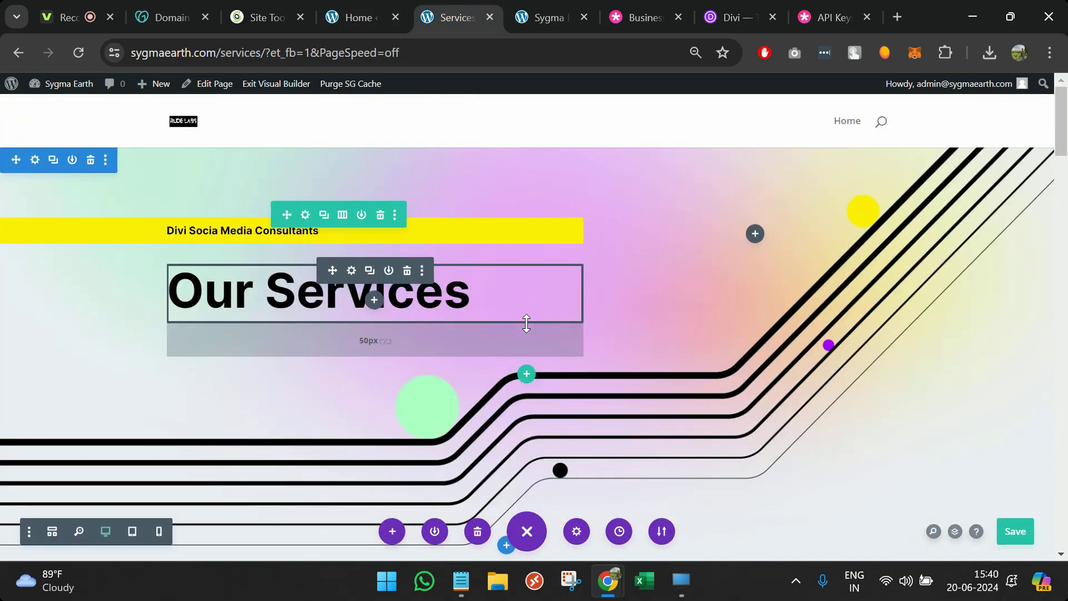
key(ctrl+s)
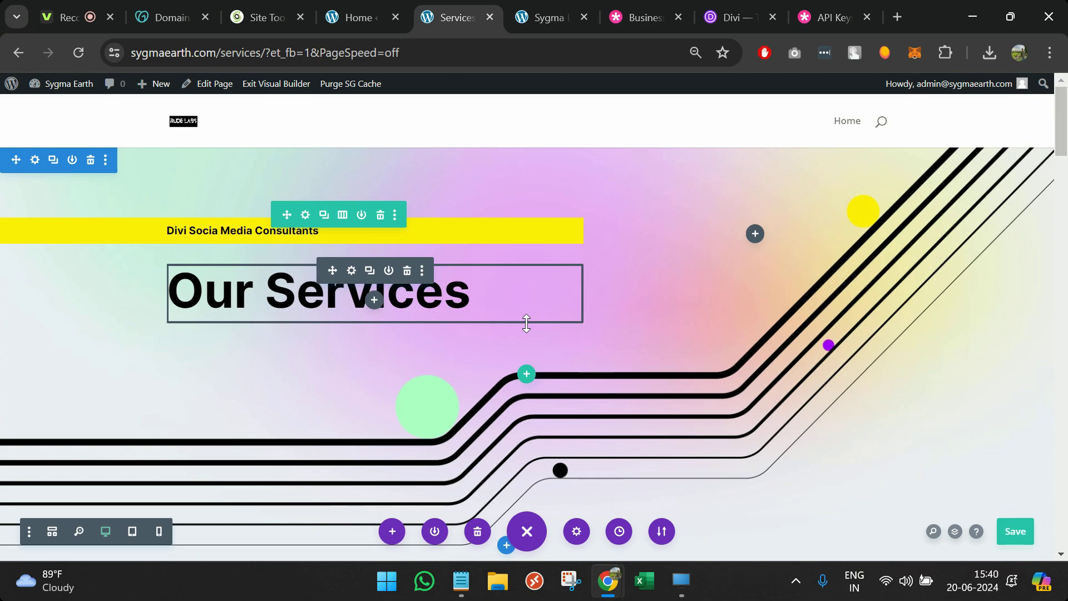
click(490, 18)
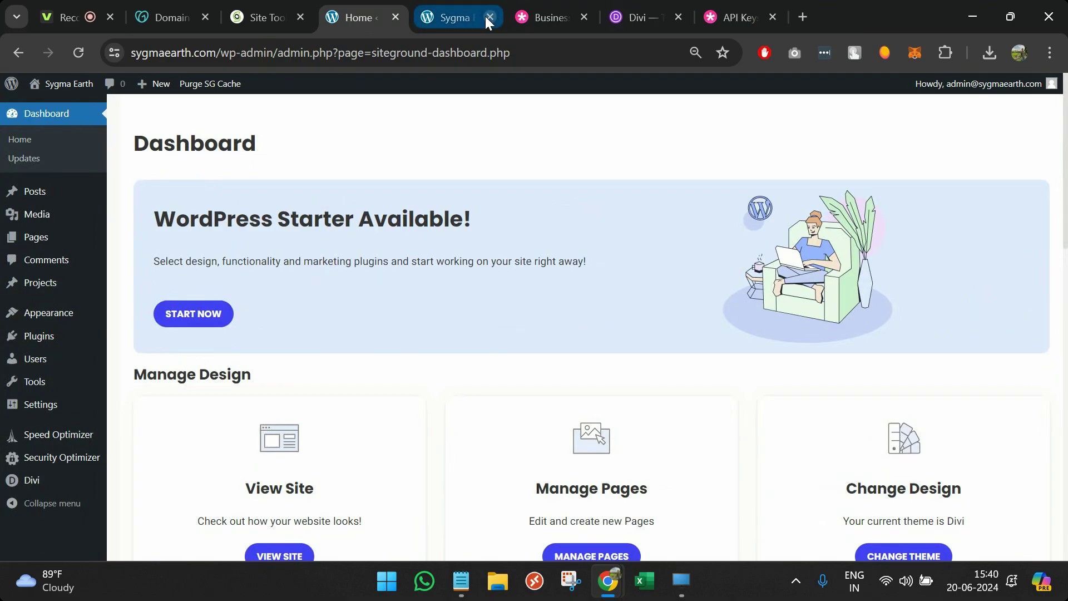
Look over the live Sygma Earth homepage, then return to the WordPress dashboard.
click(479, 12)
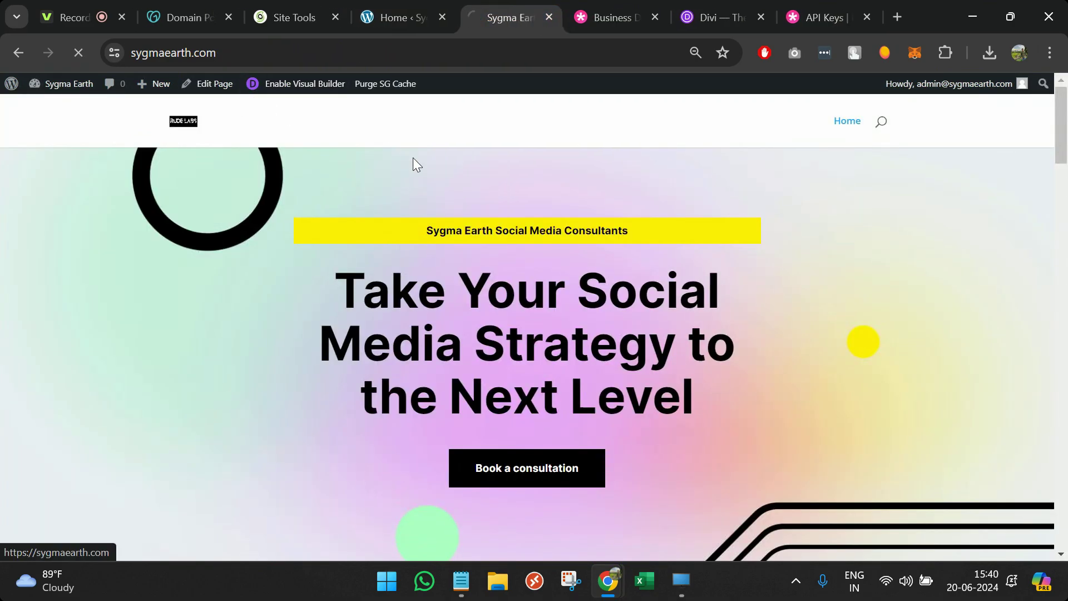
scroll(675, 247, down, 2)
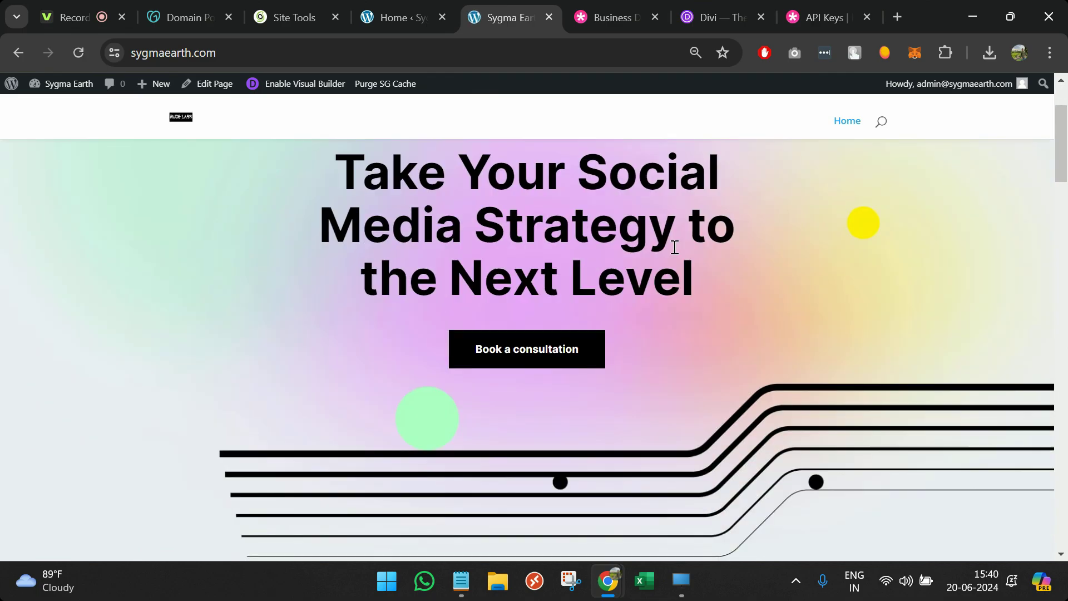
scroll(674, 246, up, 2)
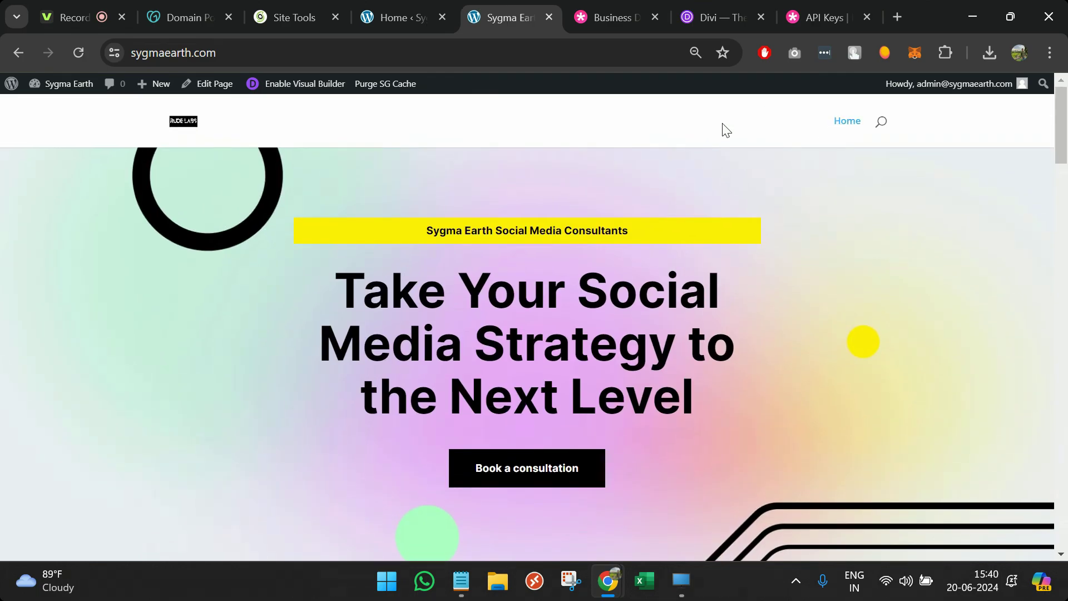
click(418, 12)
mouse_move(64, 313)
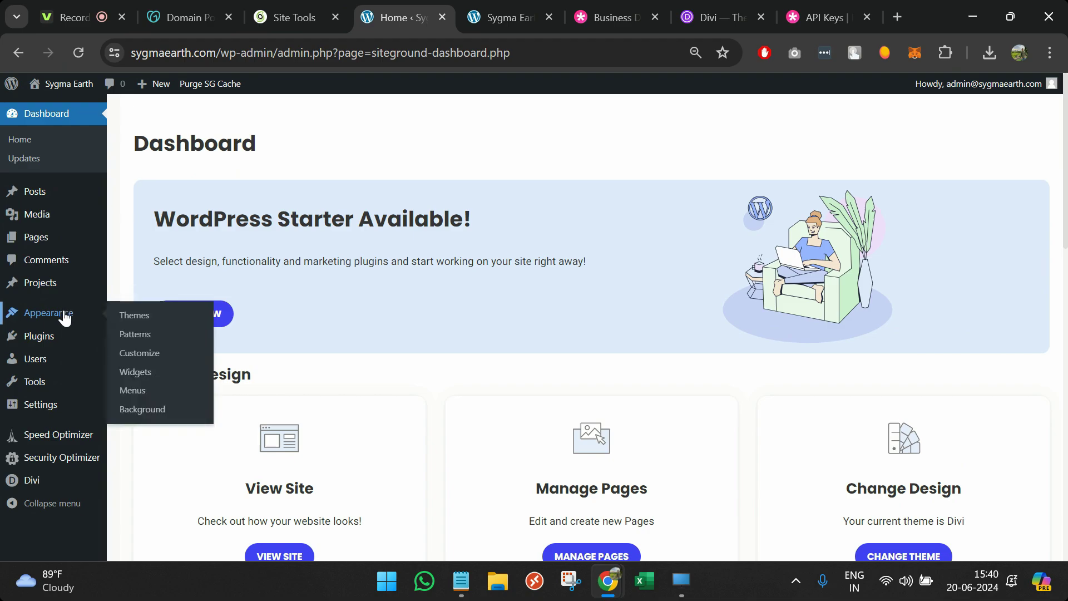
Add the checked pages to the Primary menu, move Blogs down, and save the menu.
click(146, 390)
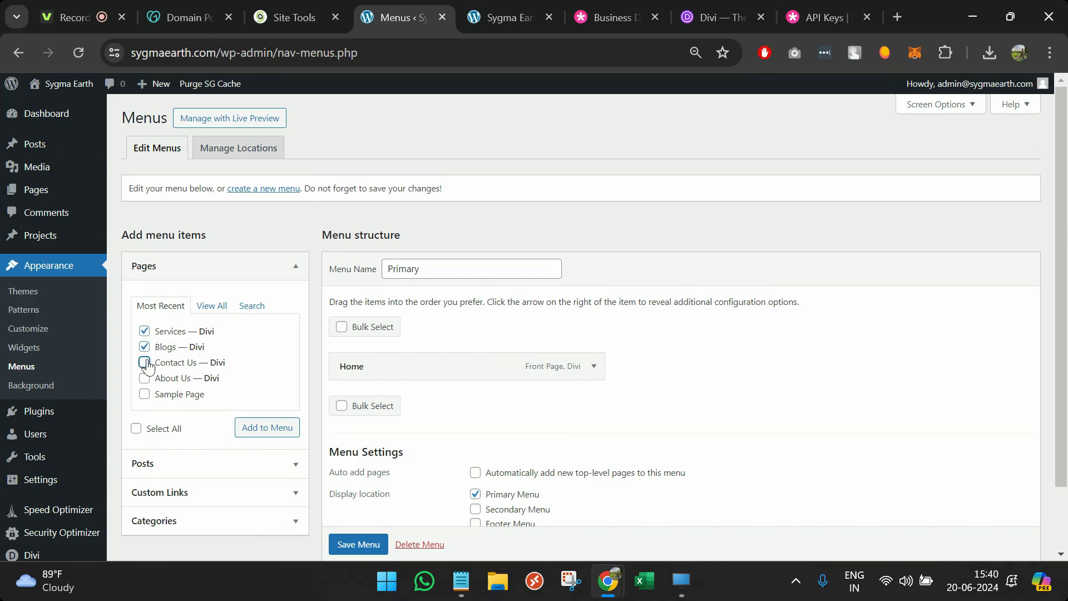
click(266, 428)
scroll(658, 424, down, 1)
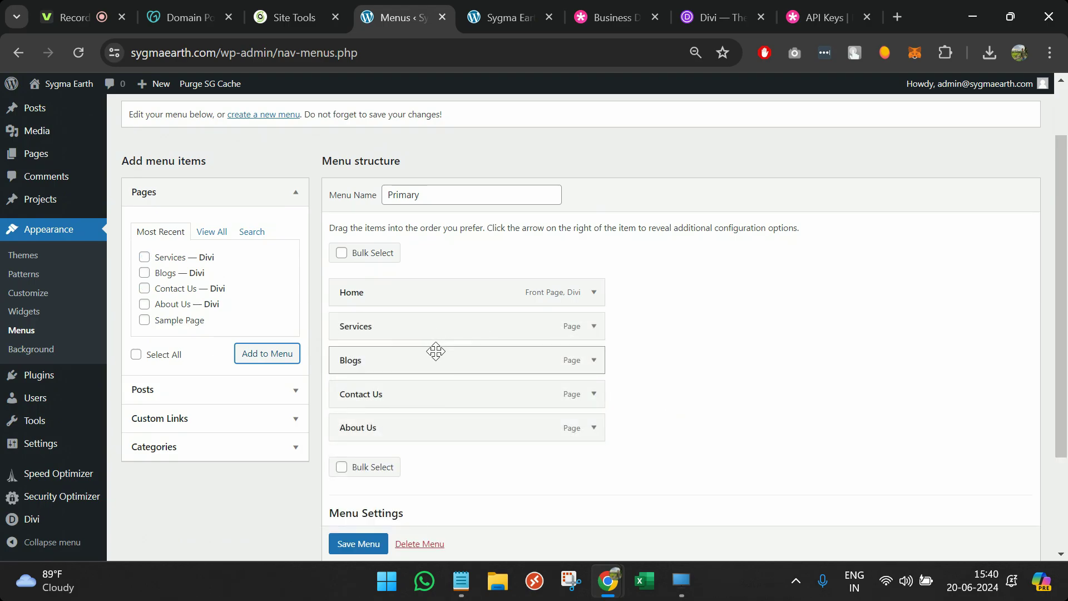
drag(434, 351, 405, 362)
scroll(378, 529, down, 1)
click(378, 544)
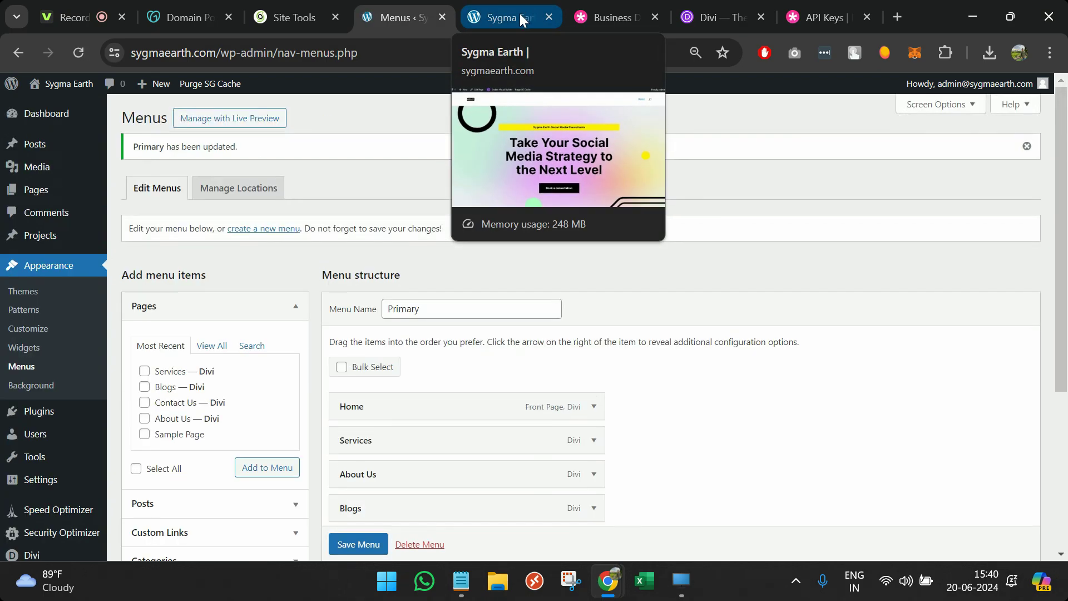
Reload the live Sygma Earth homepage to see the new menu.
click(519, 14)
click(521, 46)
key(Return)
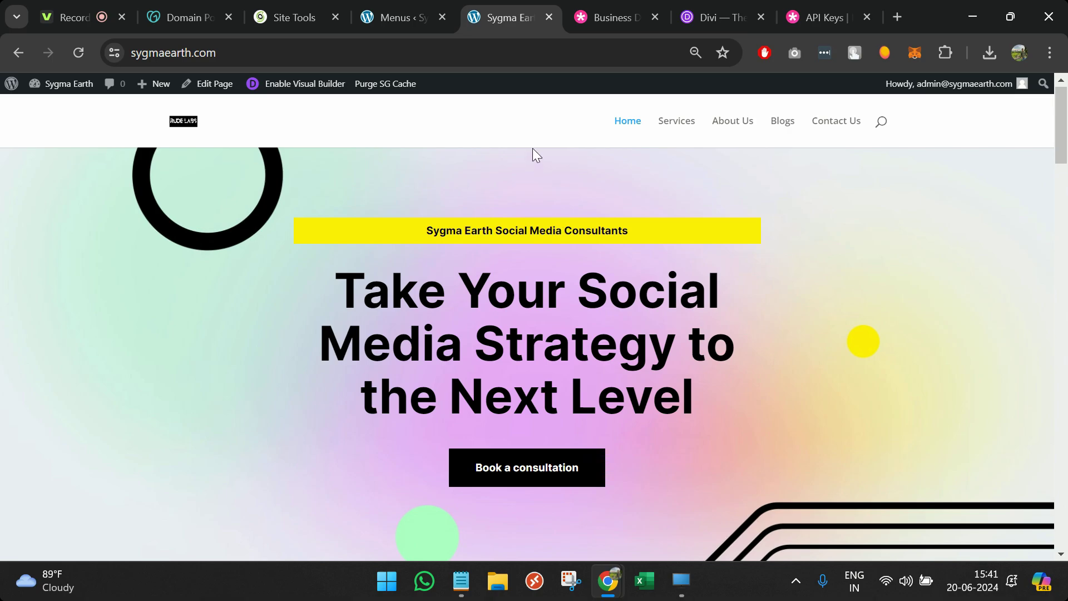
Open the Services, About Us and Blogs pages from the header menu.
scroll(641, 339, down, 10)
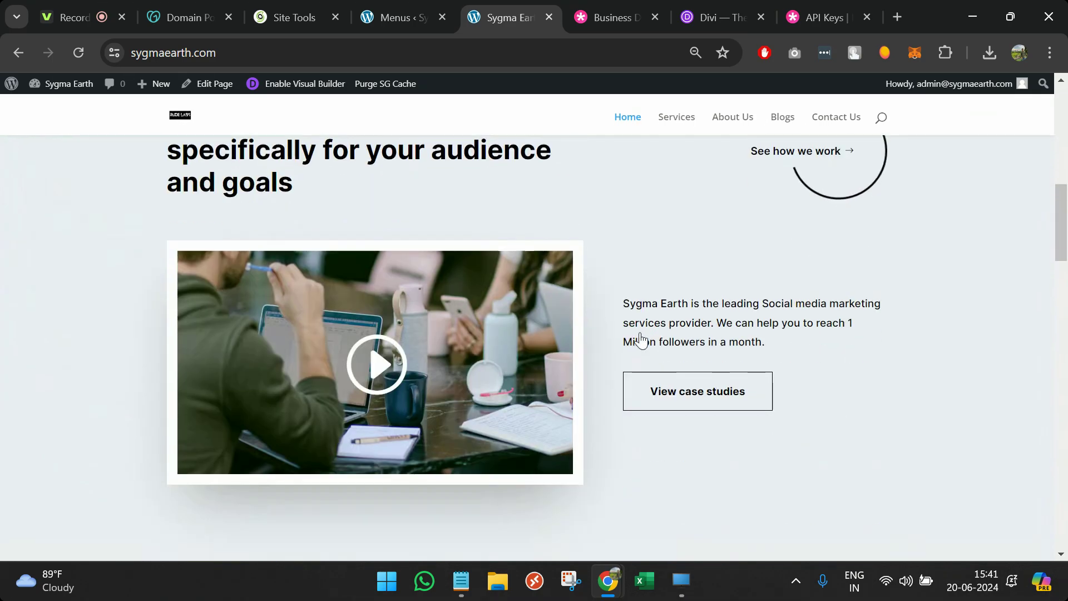
scroll(641, 340, down, 10)
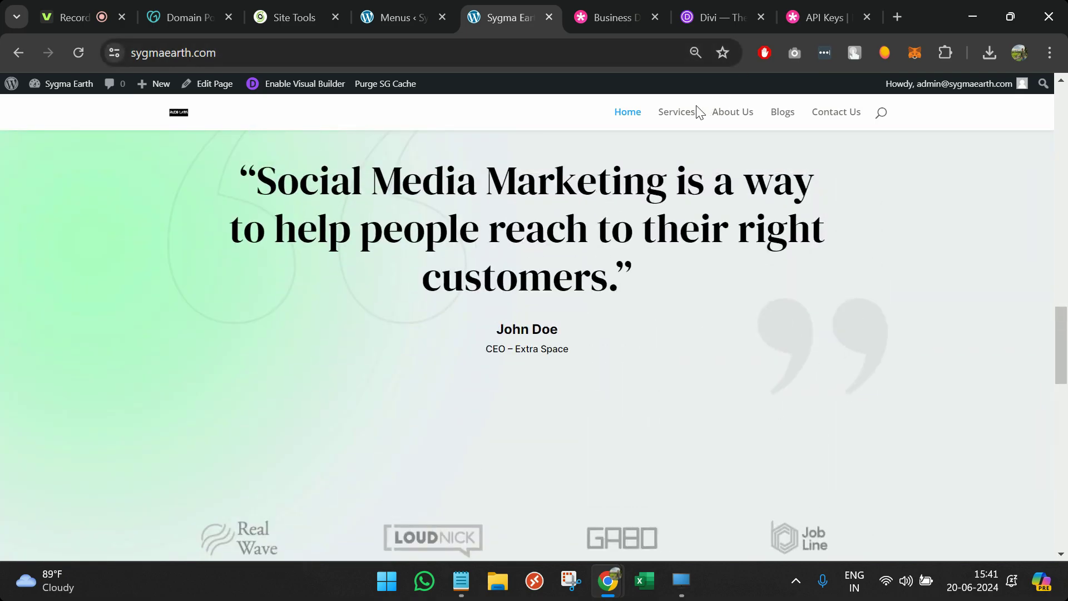
click(690, 118)
scroll(617, 342, down, 10)
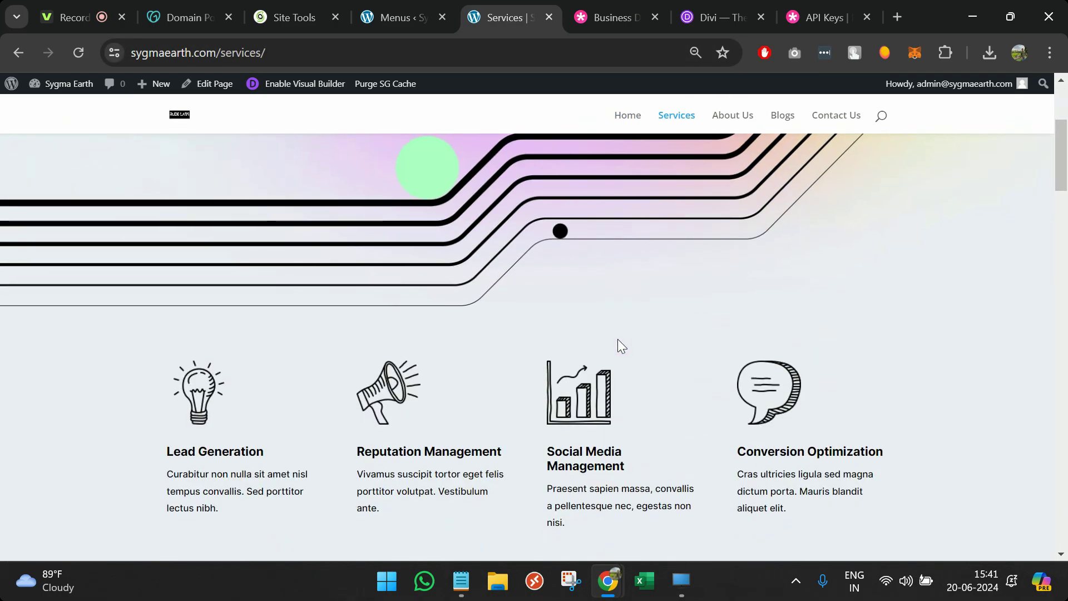
scroll(619, 340, down, 15)
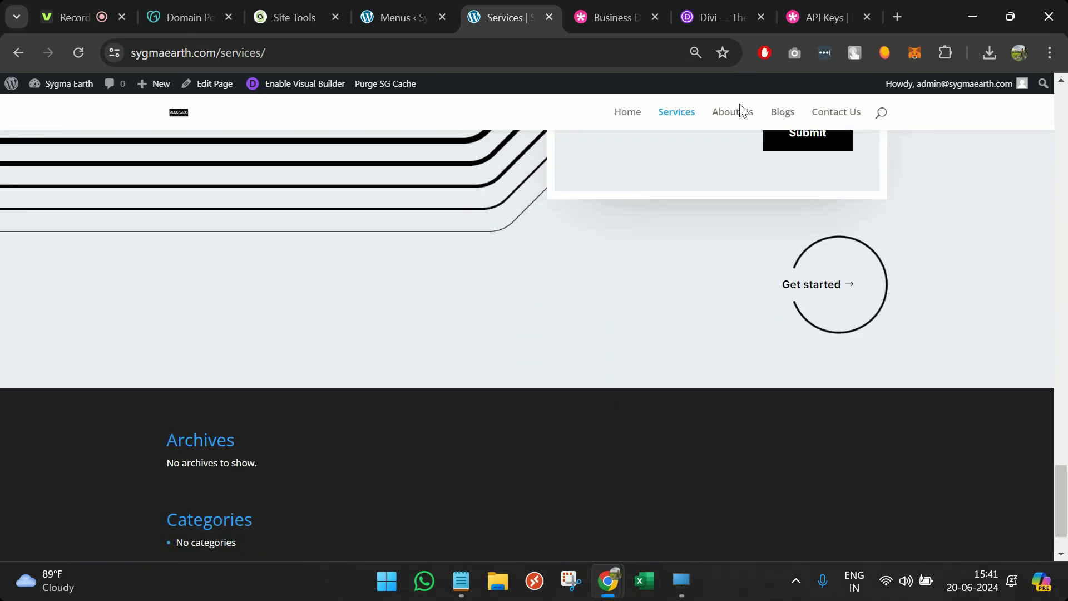
click(741, 113)
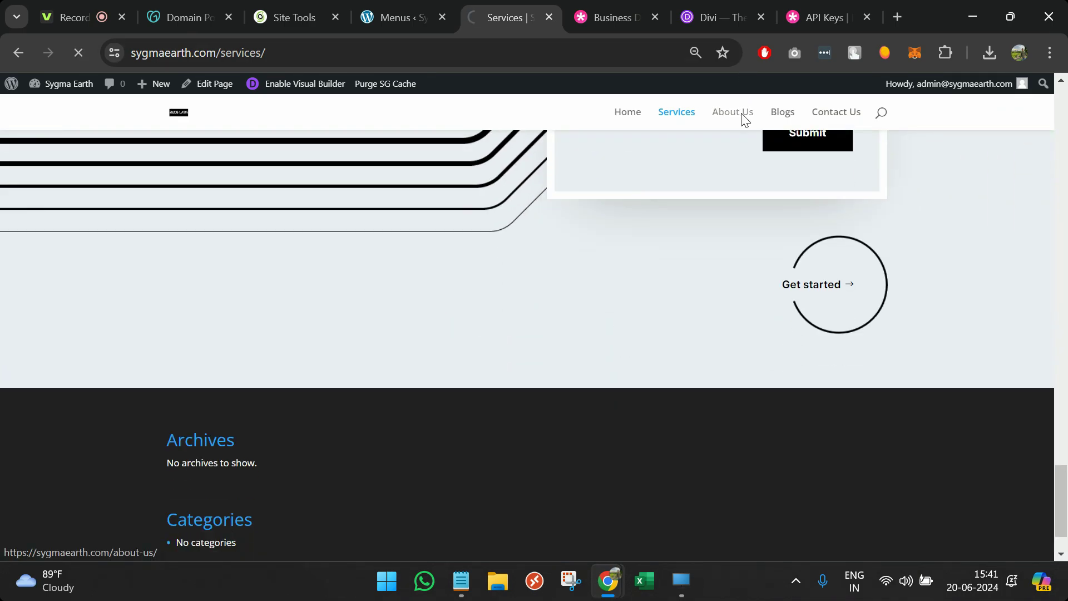
scroll(710, 277, down, 15)
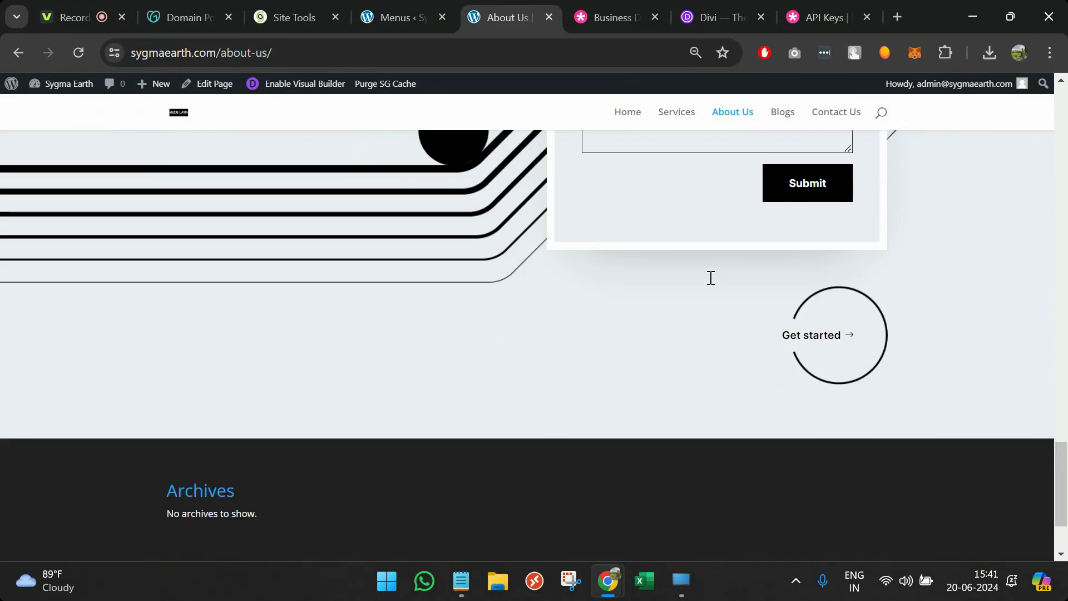
scroll(710, 277, down, 3)
click(773, 118)
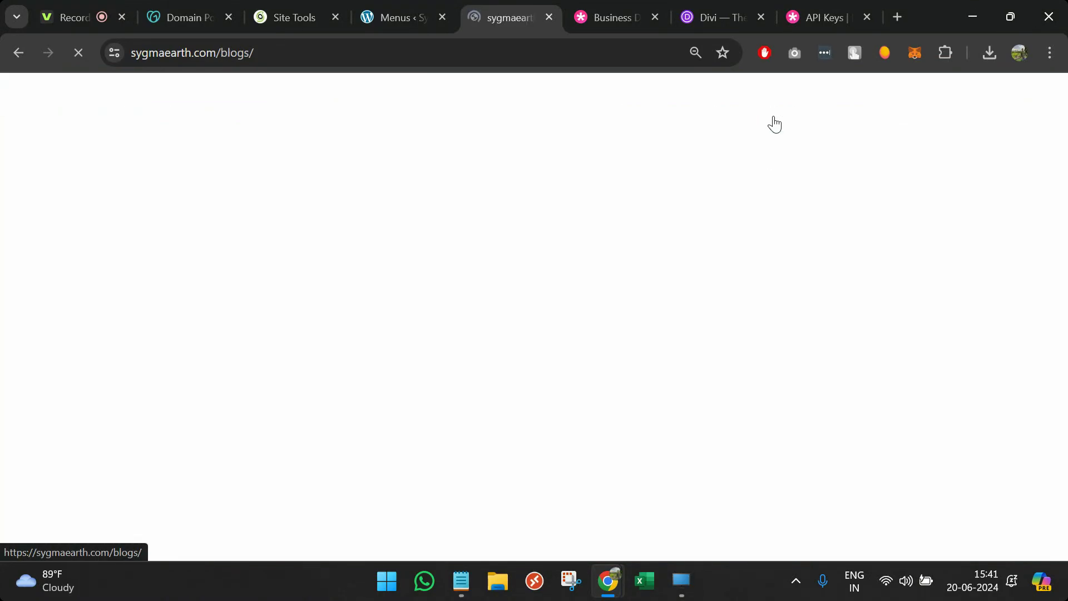
Open Contact Us from the header menu, then go back to the homepage.
scroll(704, 336, down, 5)
scroll(704, 331, down, 3)
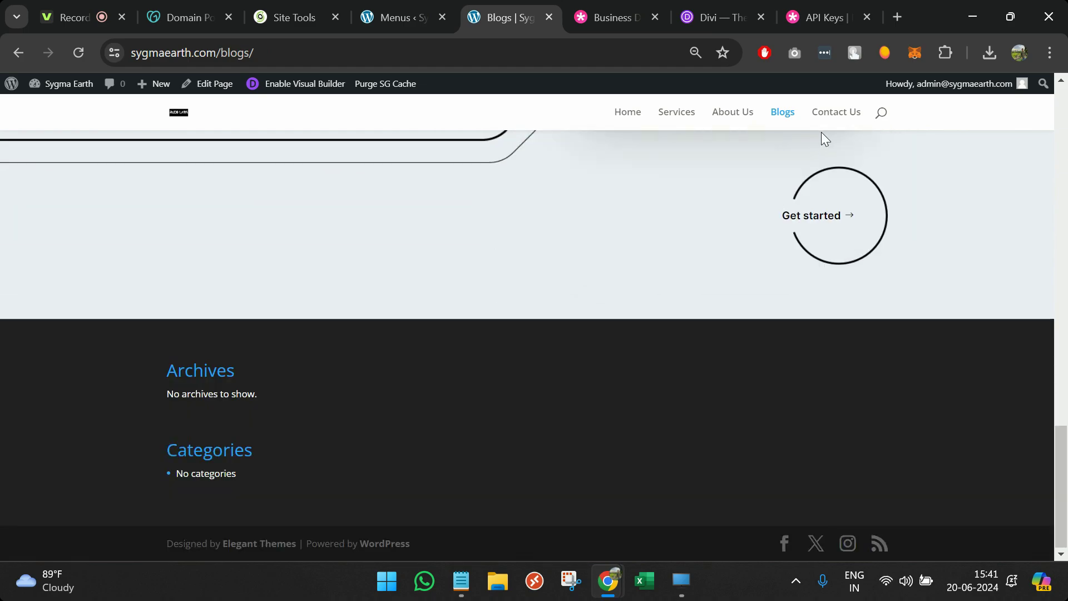
click(830, 116)
scroll(763, 306, down, 15)
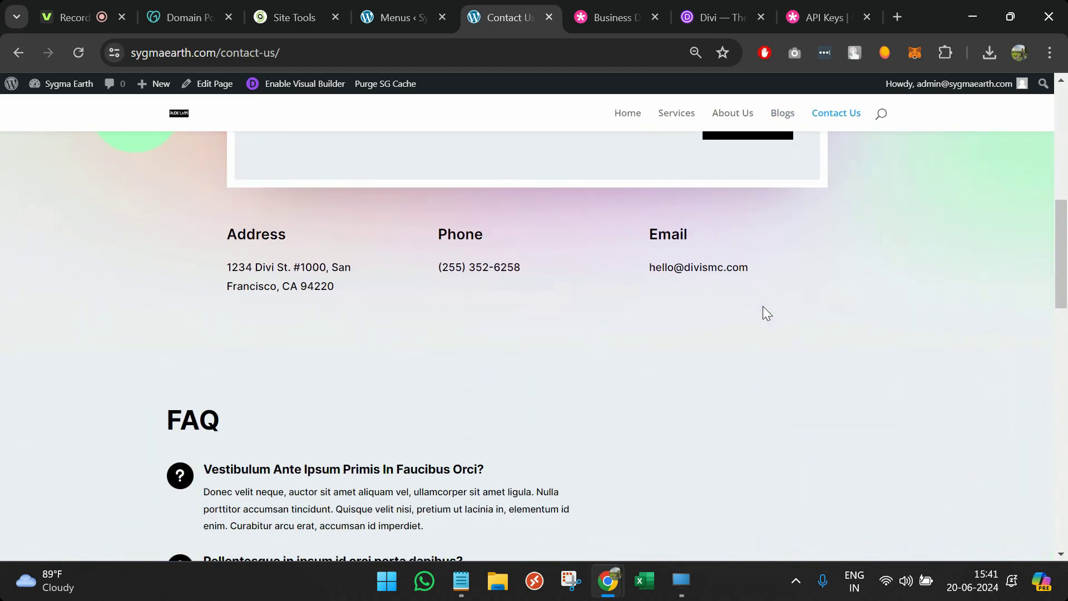
scroll(762, 306, up, 15)
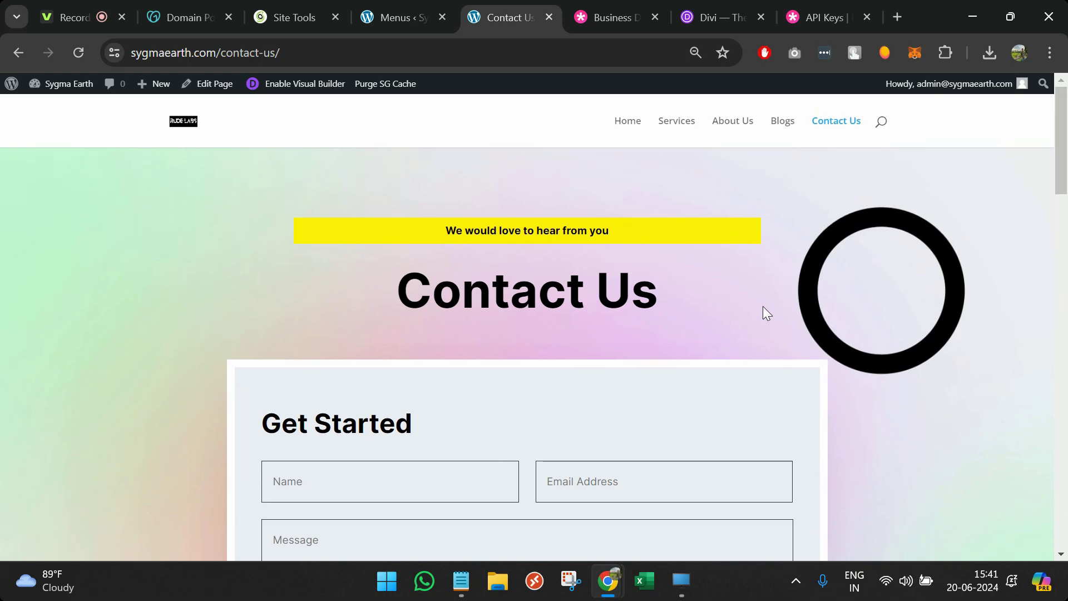
click(632, 129)
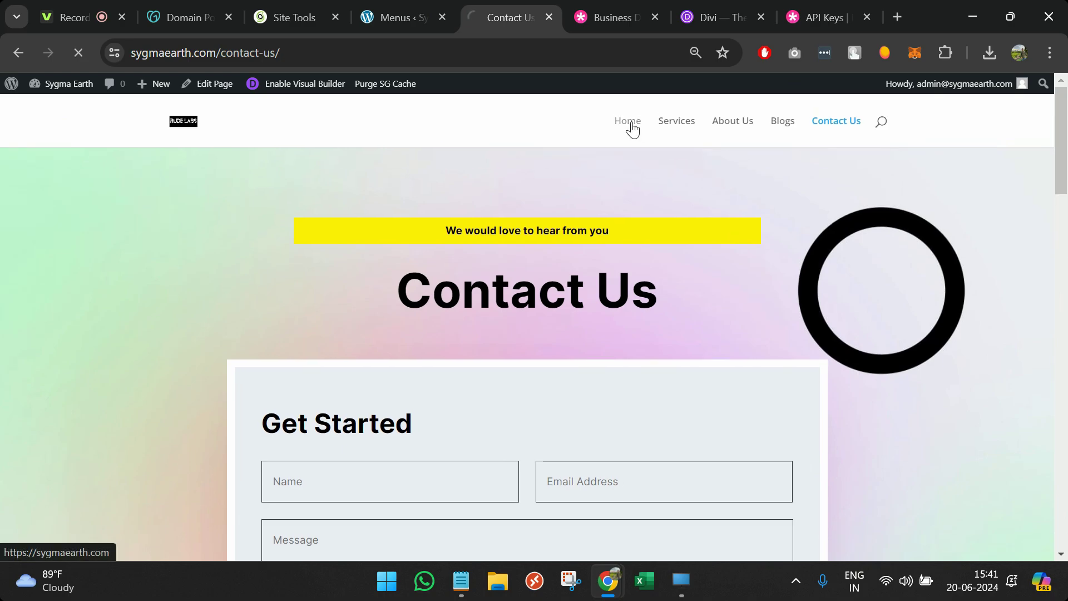
scroll(585, 367, down, 20)
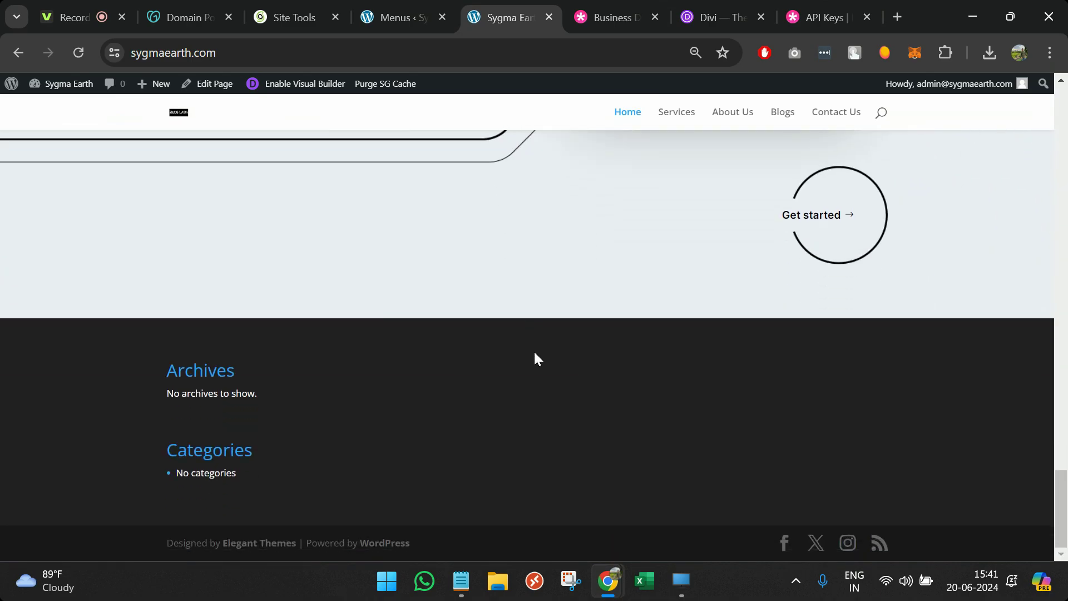
Go to the Widgets editor and dismiss its welcome dialog.
click(417, 7)
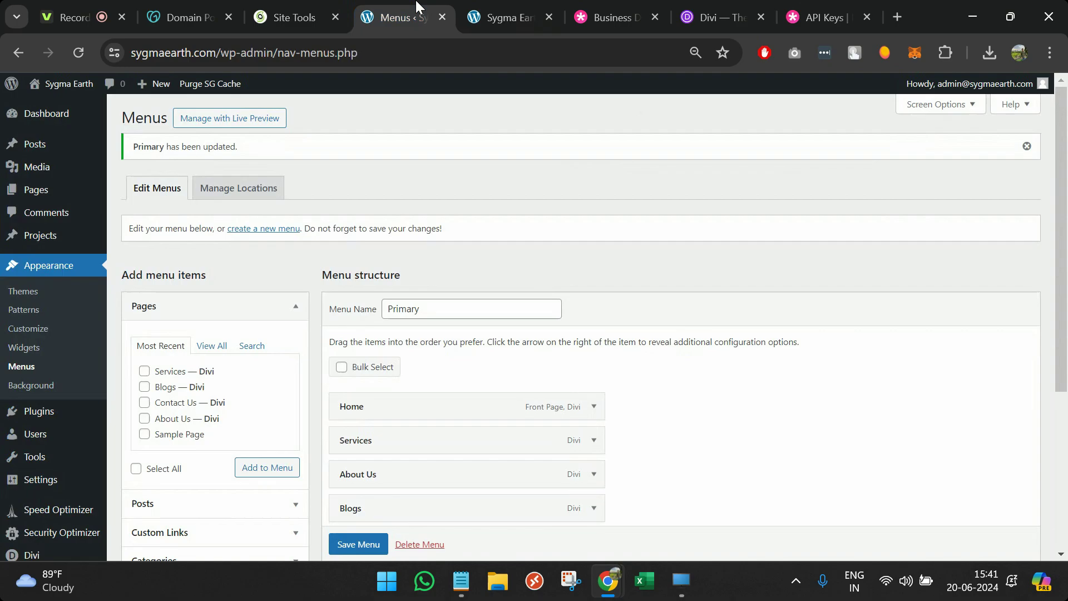
click(32, 346)
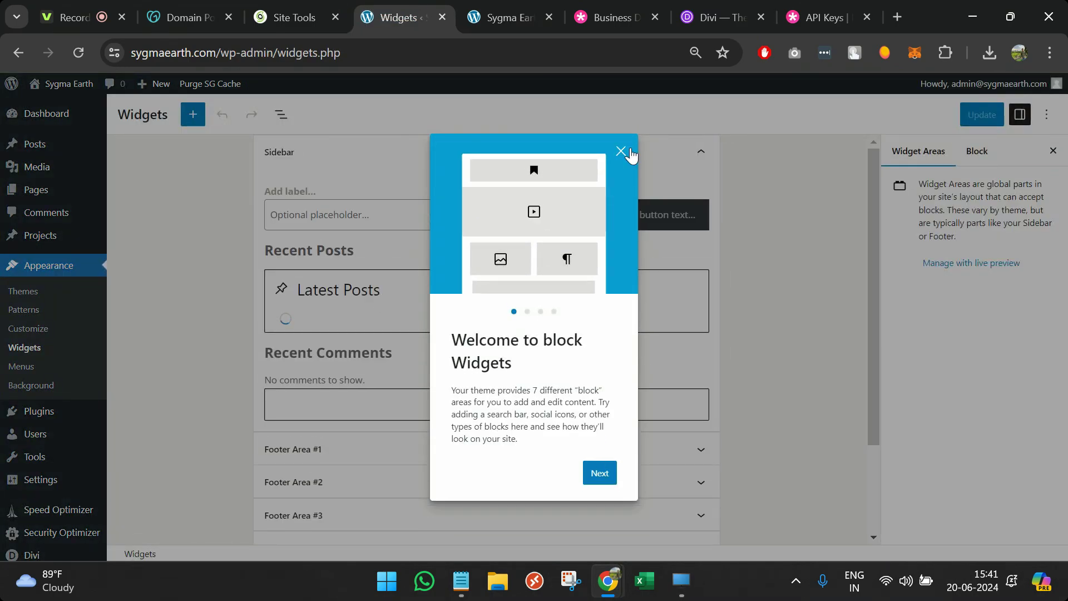
click(621, 151)
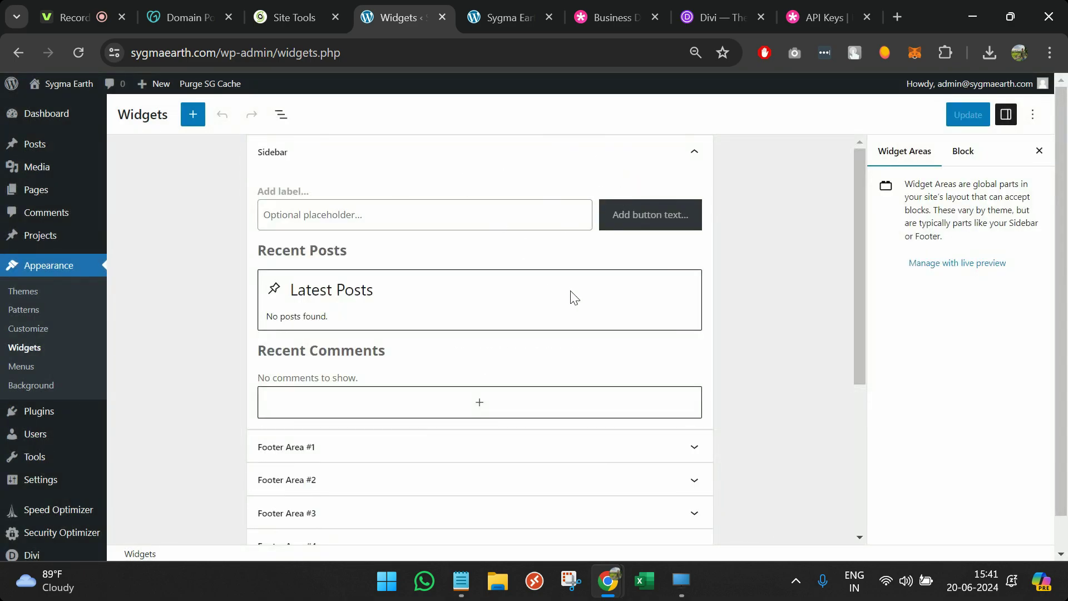
Delete the Latest Posts block, Recent Posts heading and their empty group from the Sidebar.
click(648, 281)
click(442, 245)
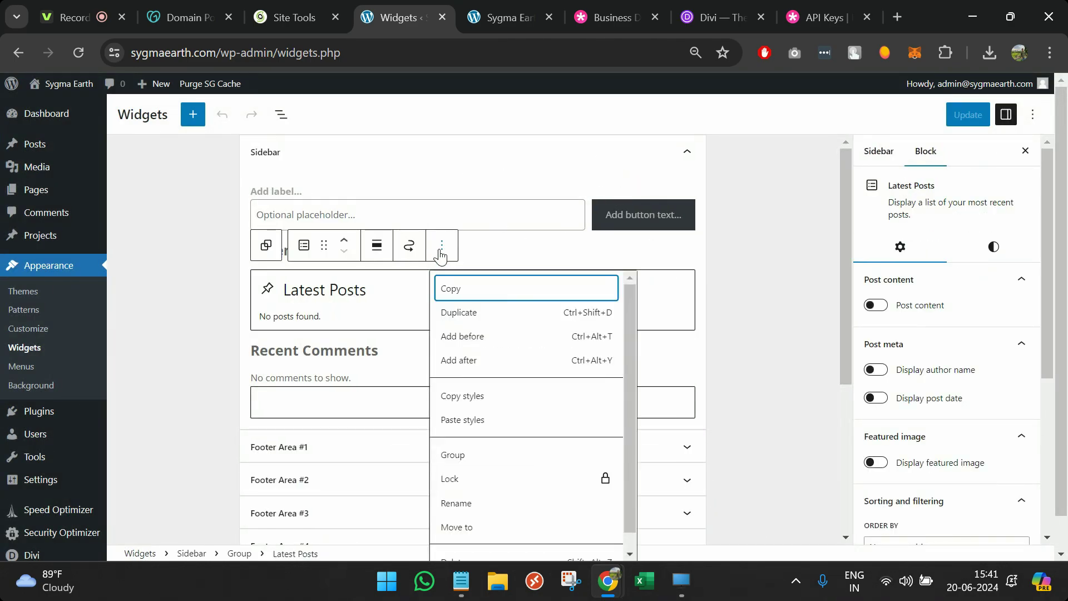
scroll(486, 525, down, 1)
click(483, 550)
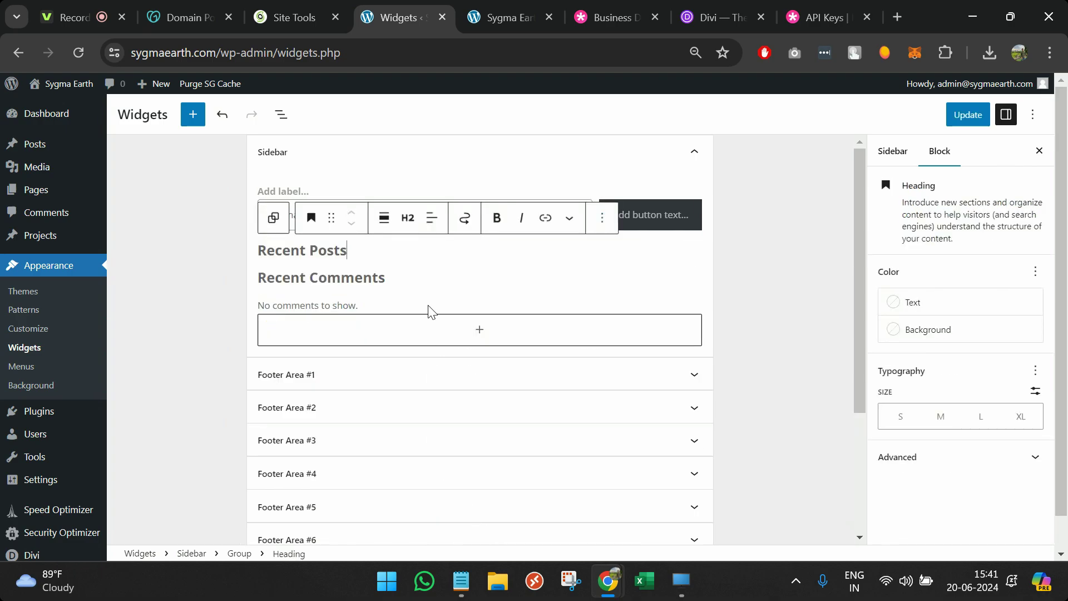
click(601, 216)
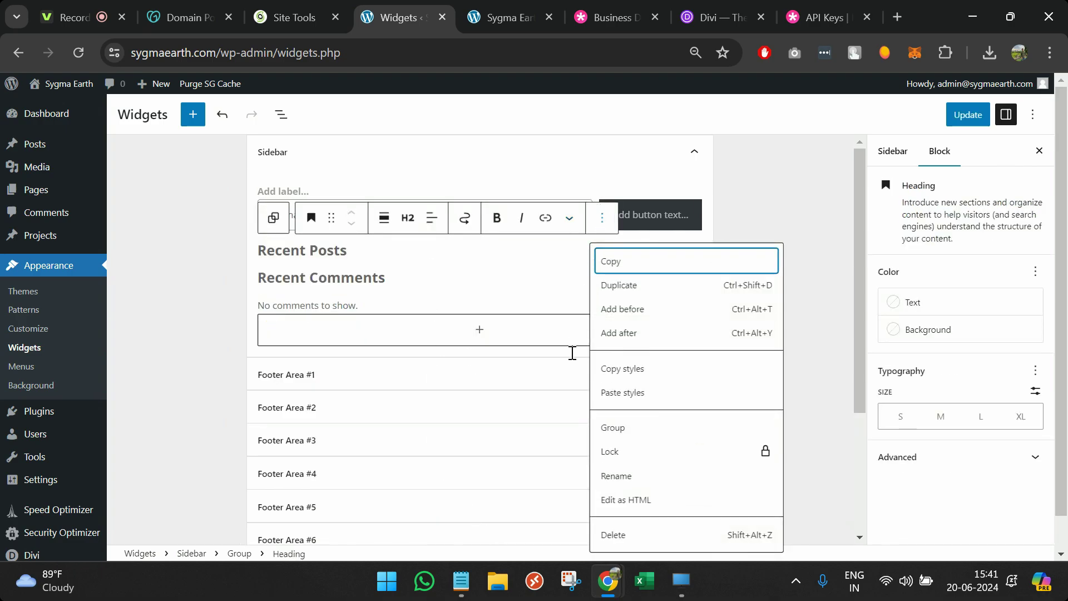
click(665, 536)
click(411, 206)
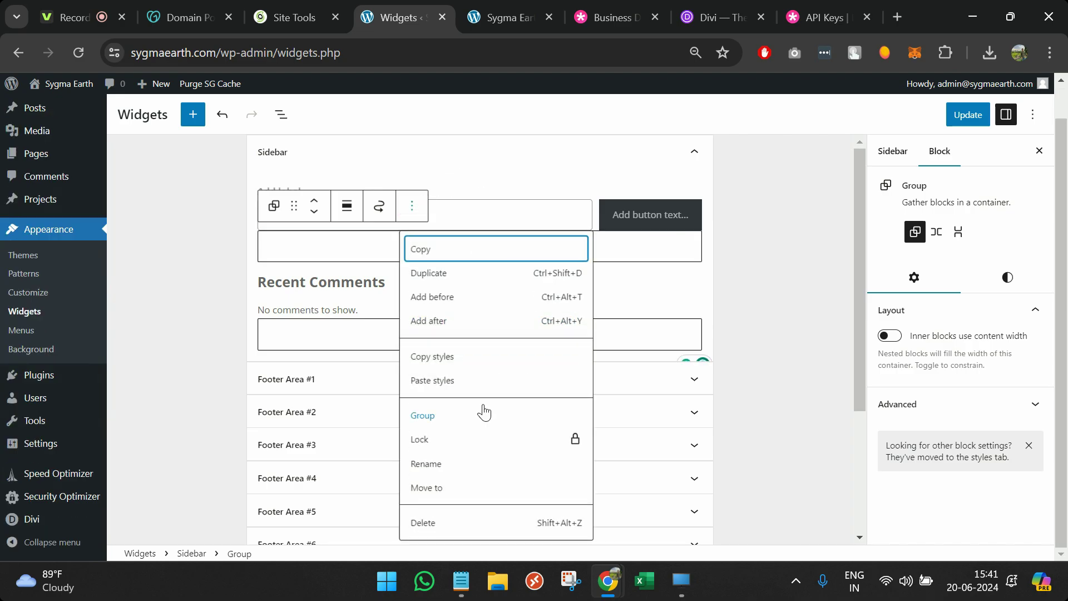
click(450, 532)
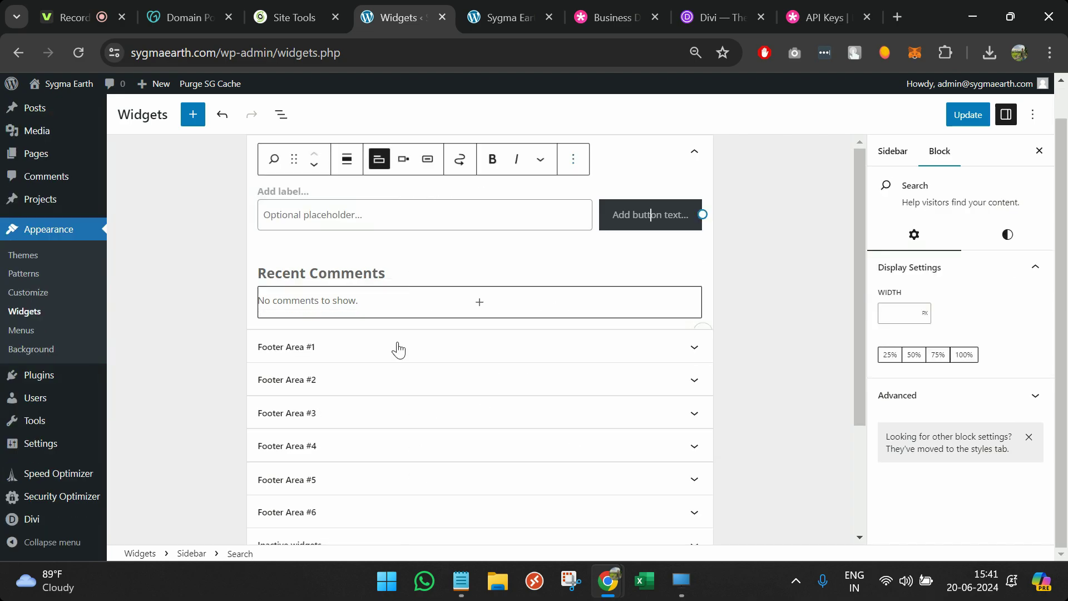
Delete the Latest Comments block, Recent Comments heading and empty group, leaving only Search.
click(522, 276)
click(448, 245)
scroll(501, 500, down, 1)
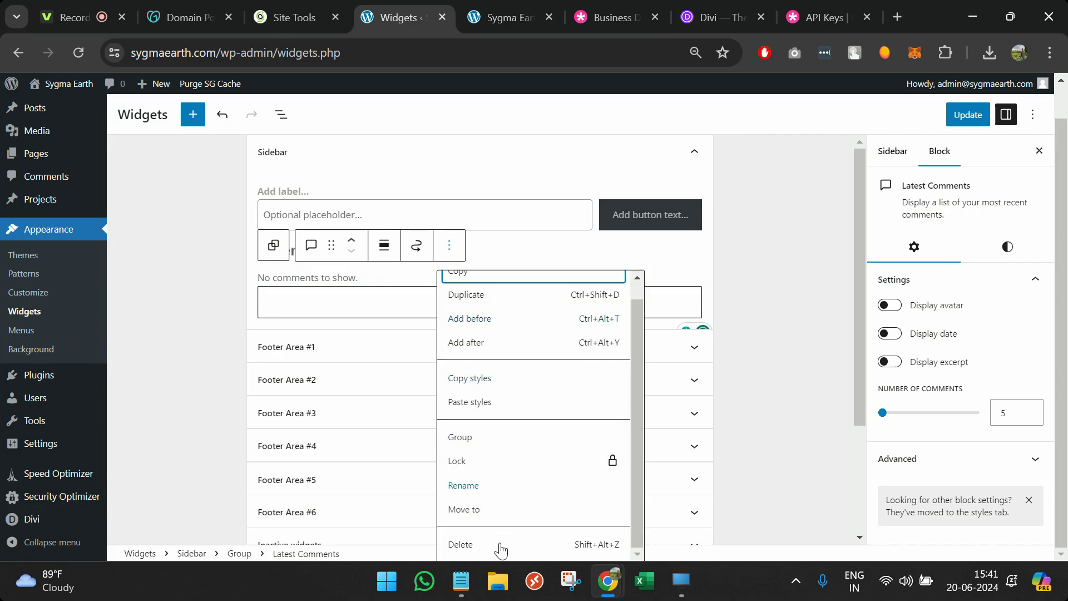
click(494, 547)
click(600, 225)
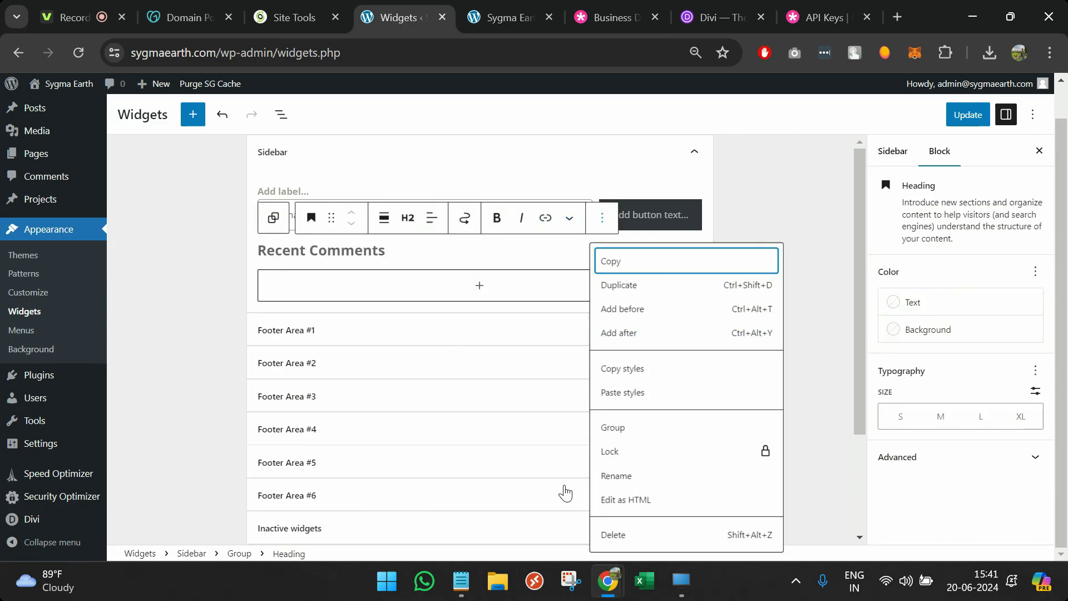
scroll(565, 489, down, 1)
click(555, 477)
scroll(539, 375, up, 1)
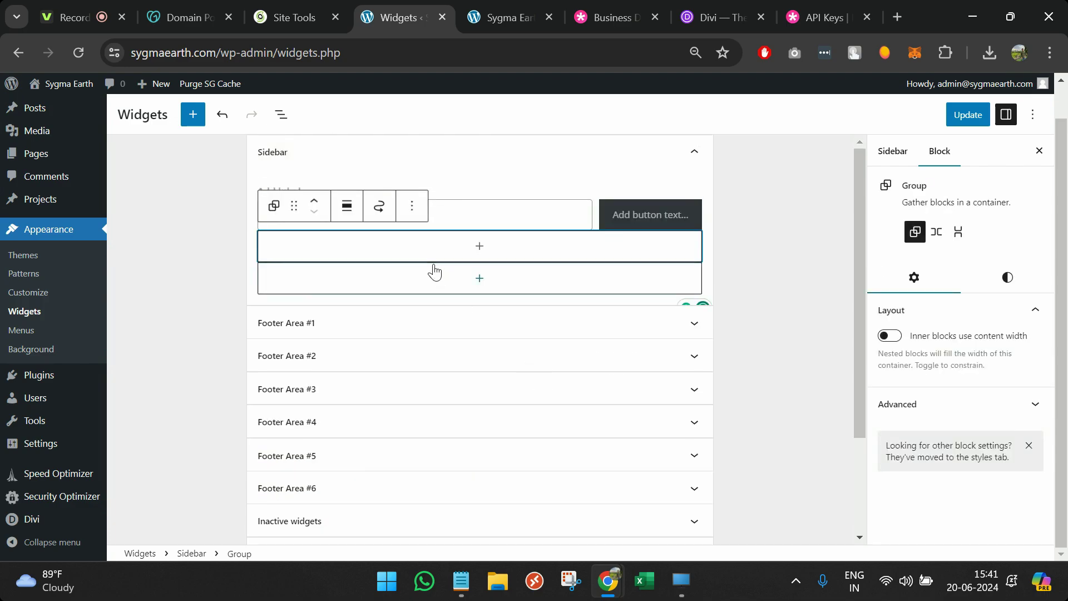
click(411, 206)
click(533, 524)
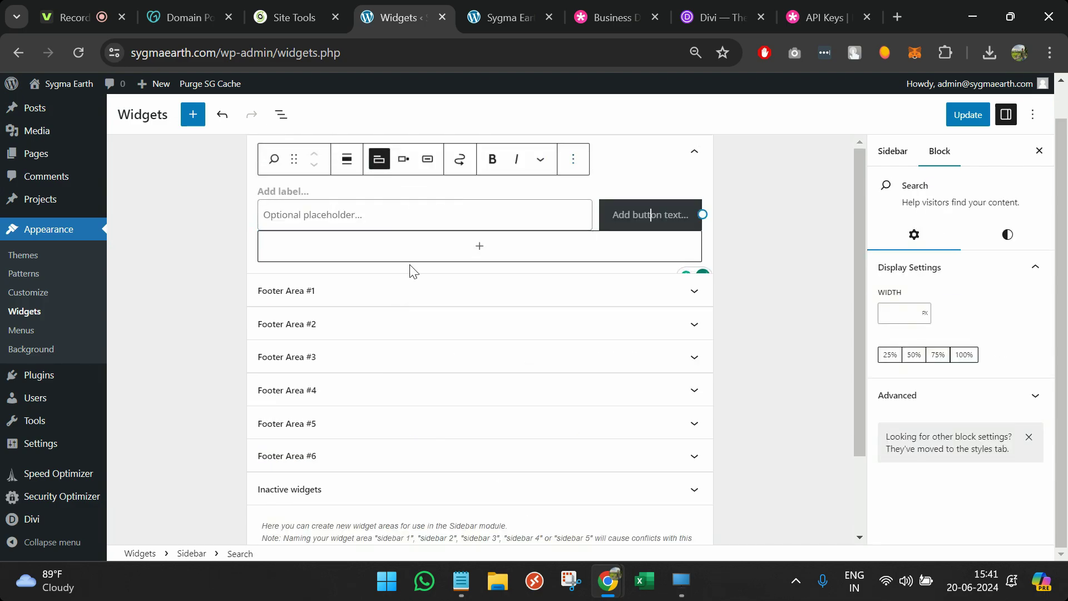
click(766, 249)
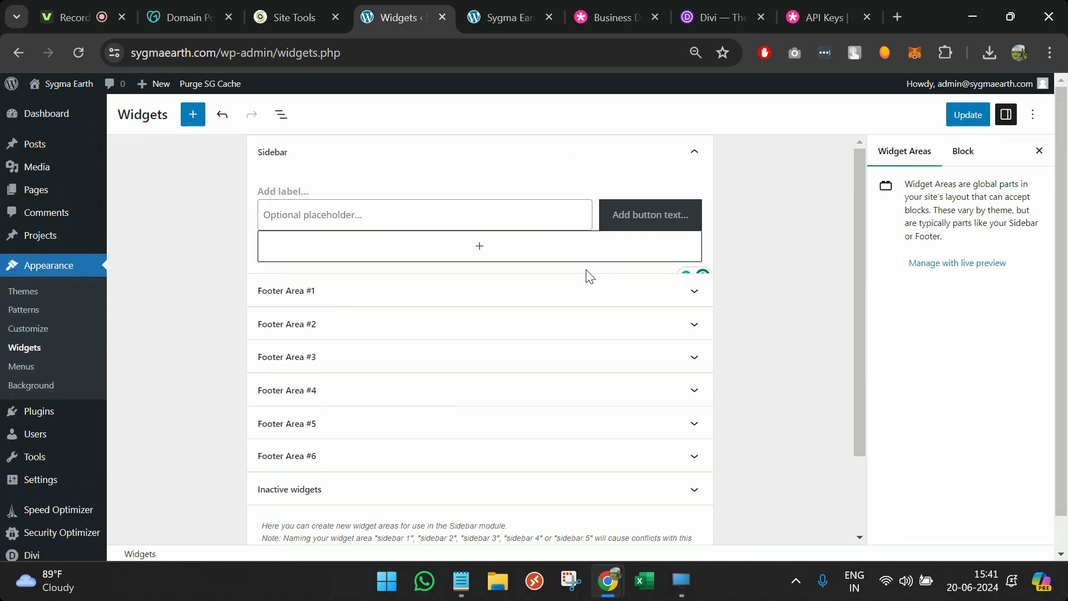
In Footer Area #1, delete the Archives heading and the 'No archives to show' block.
click(576, 315)
click(573, 291)
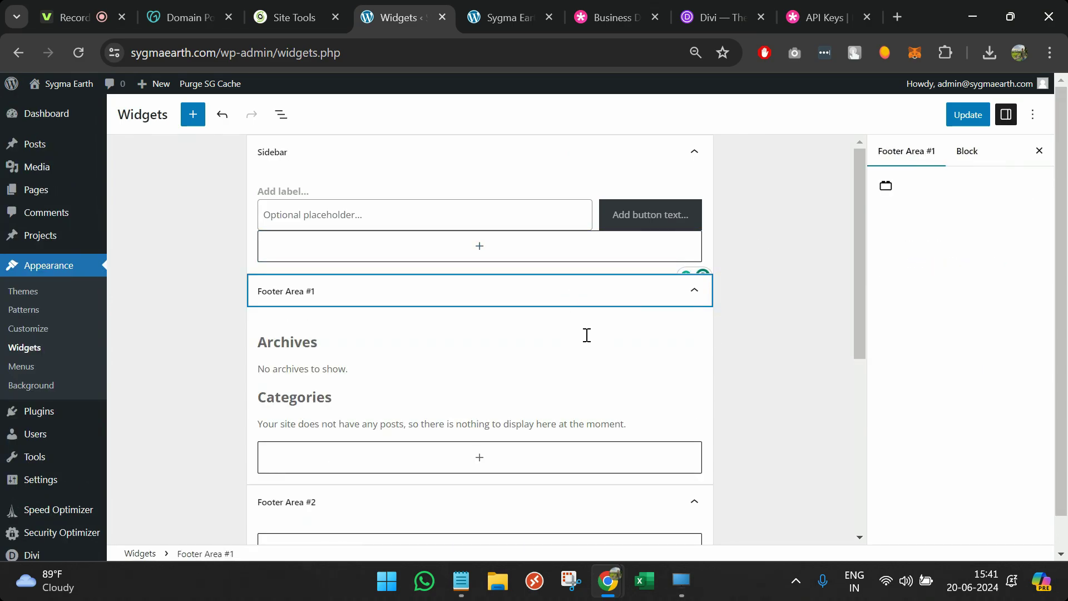
click(586, 335)
click(601, 309)
scroll(609, 432, down, 2)
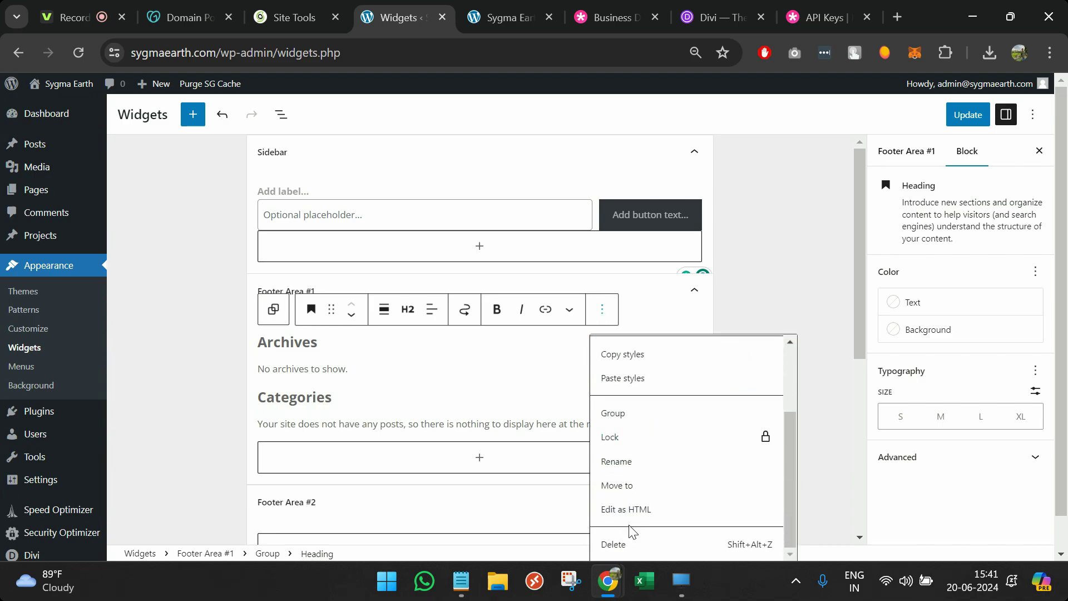
click(620, 543)
click(412, 298)
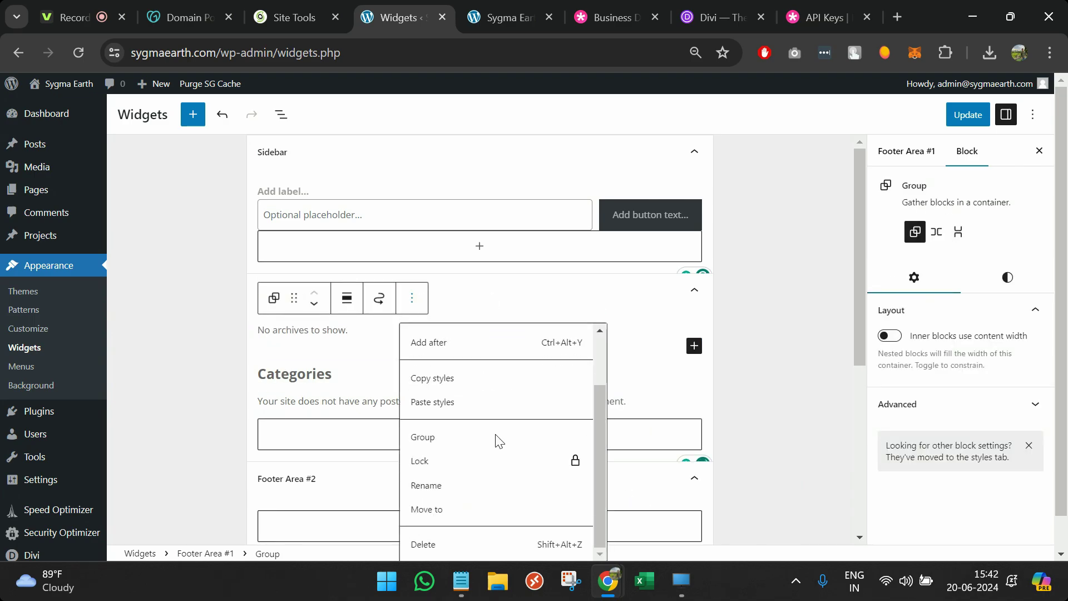
click(490, 544)
Delete the Categories list block and the Categories heading from Footer Area #1.
click(417, 367)
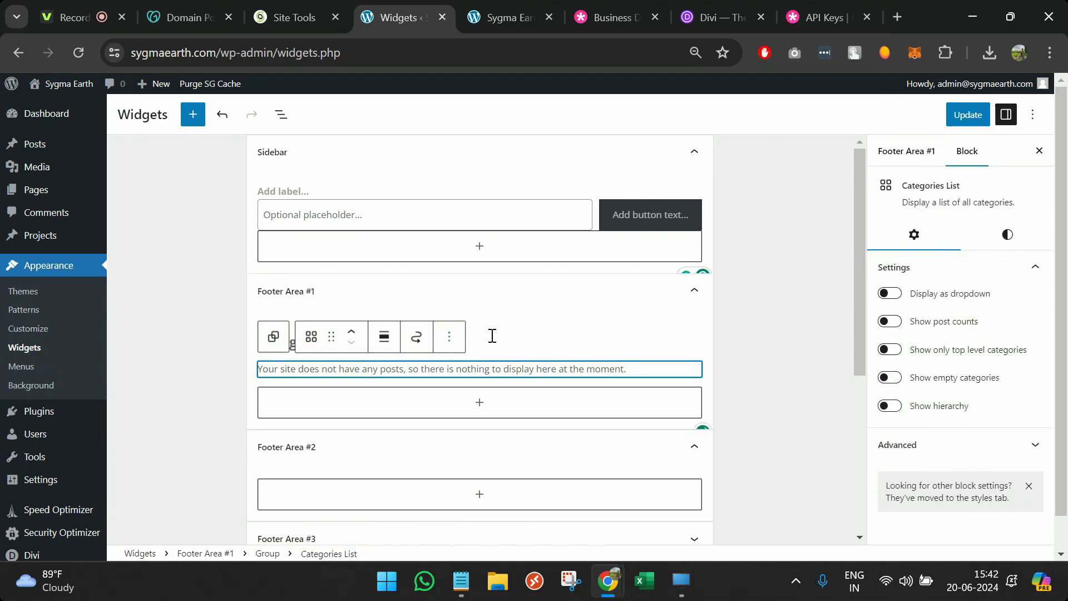
click(449, 337)
scroll(528, 245, down, 2)
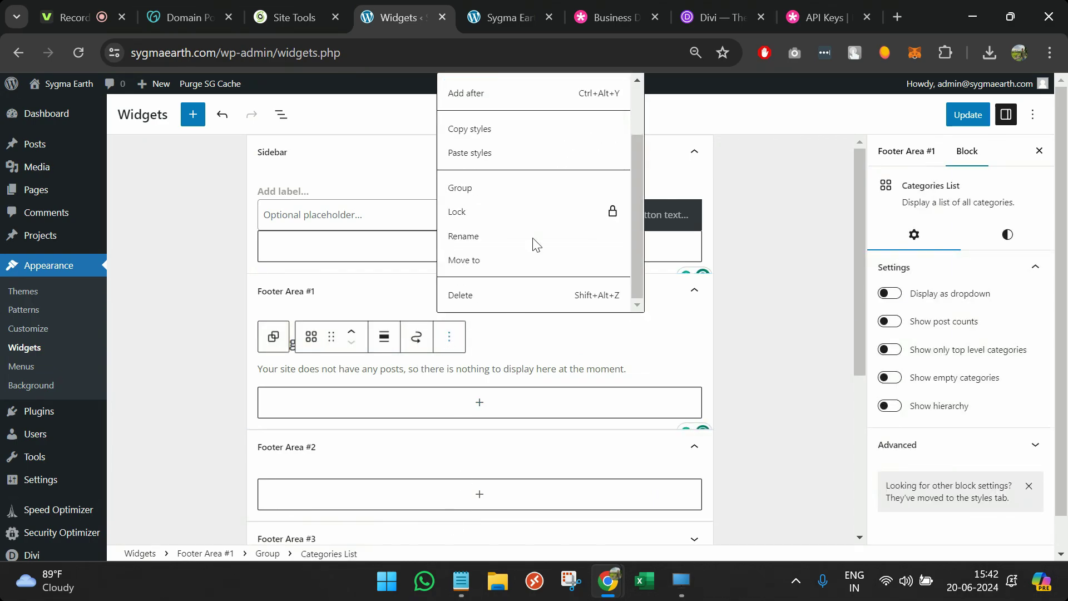
click(524, 297)
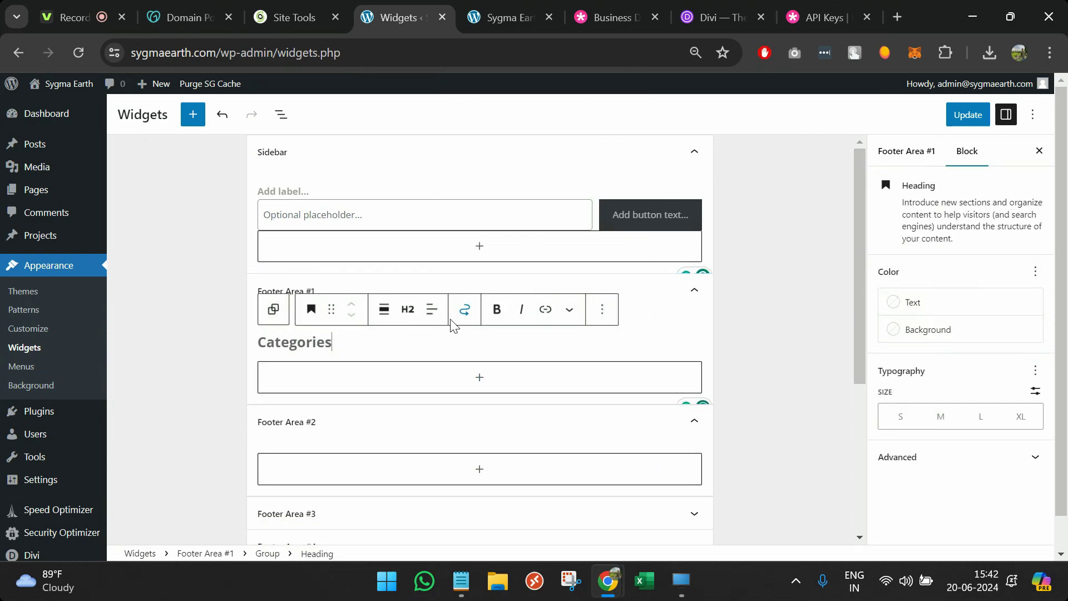
click(602, 310)
scroll(644, 507, down, 2)
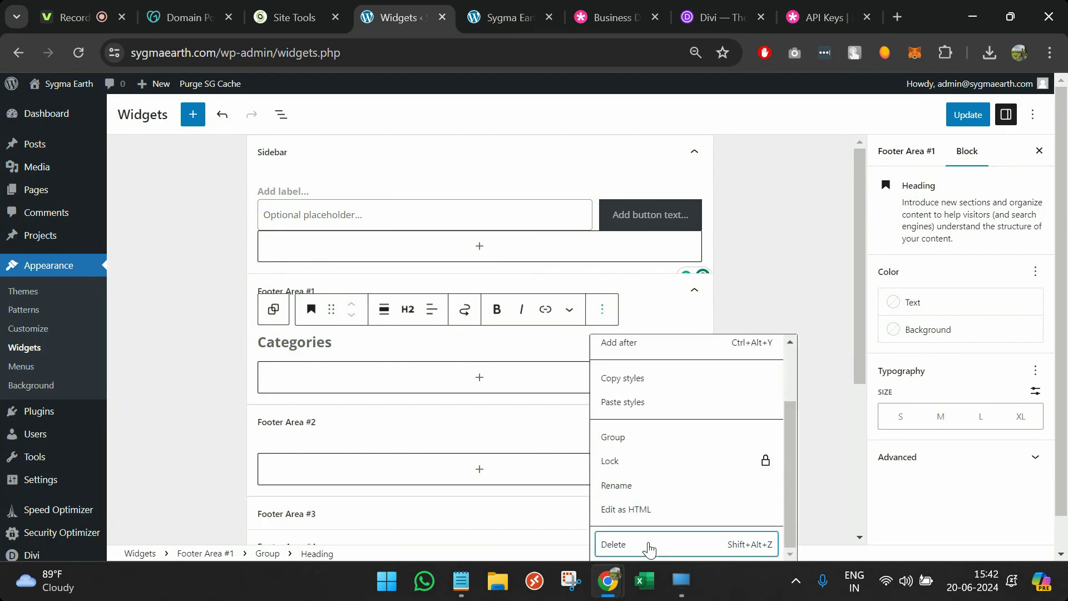
click(648, 546)
scroll(637, 505, down, 4)
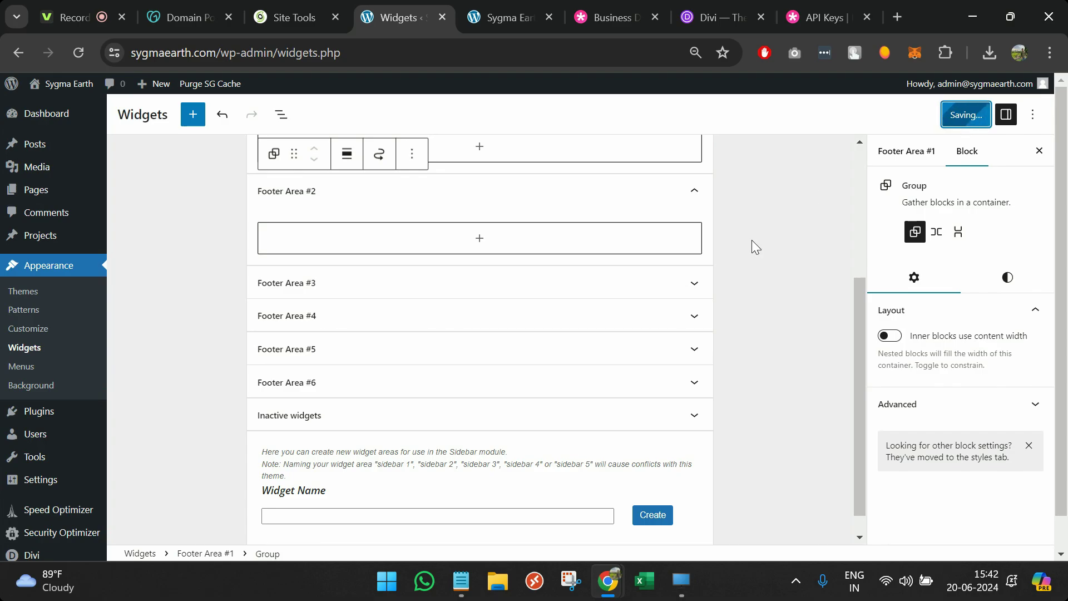
Reload the live site to confirm the footer widgets are gone, then return to Widgets.
click(476, 16)
click(484, 56)
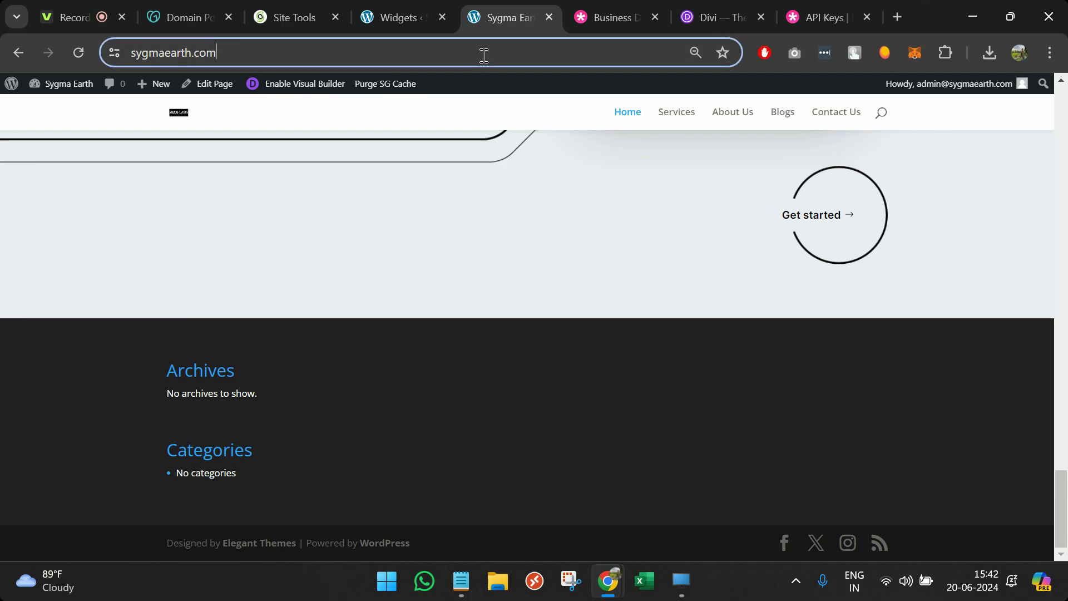
key(Return)
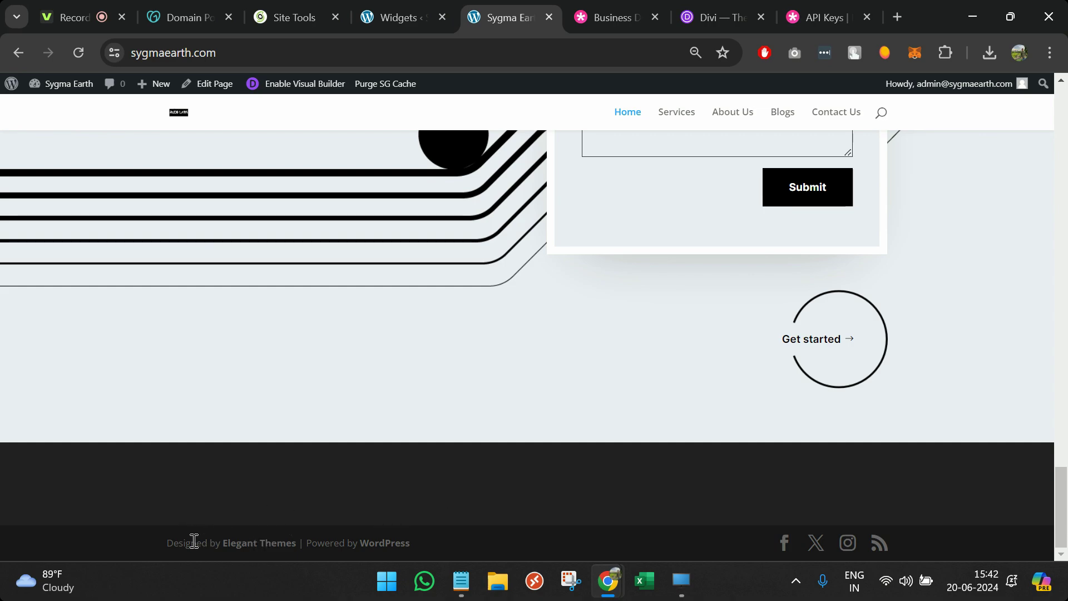
triple_click(211, 543)
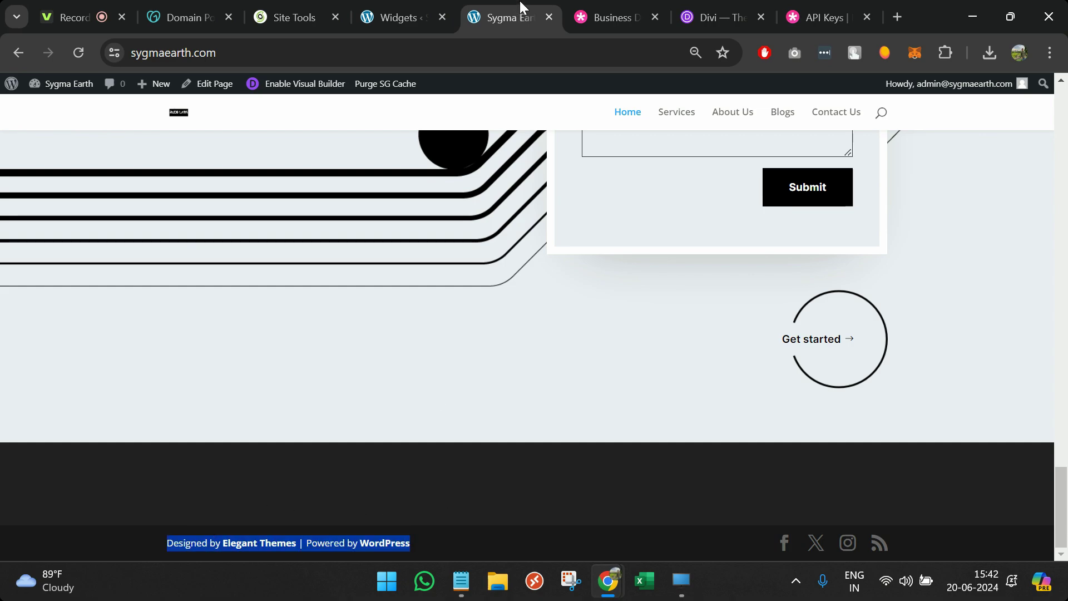
click(433, 10)
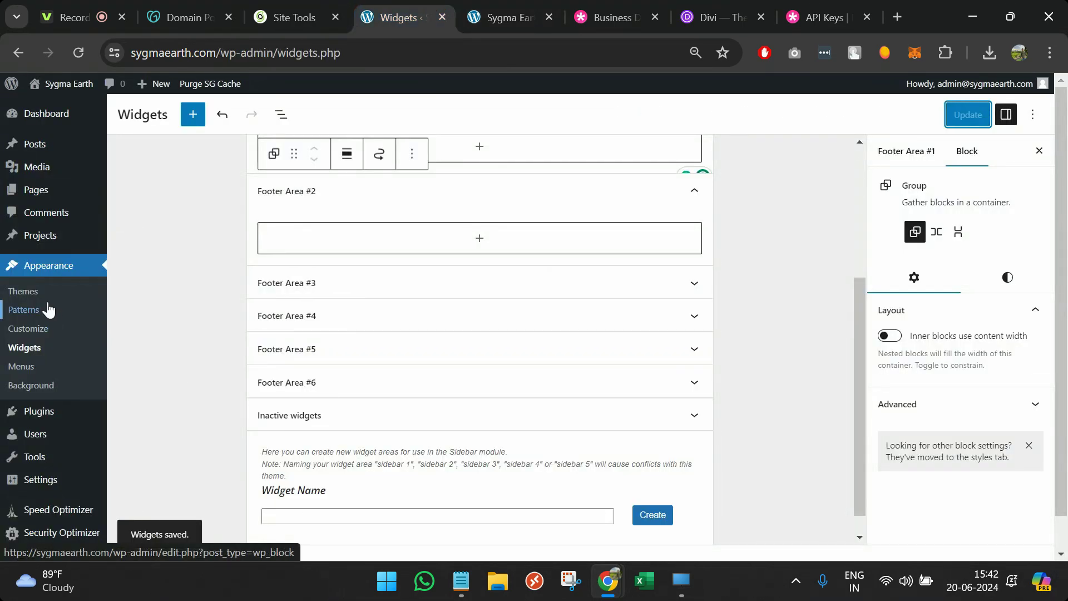
Open the Customizer's Footer > Bottom Bar credits field, then open a new browser tab.
click(48, 328)
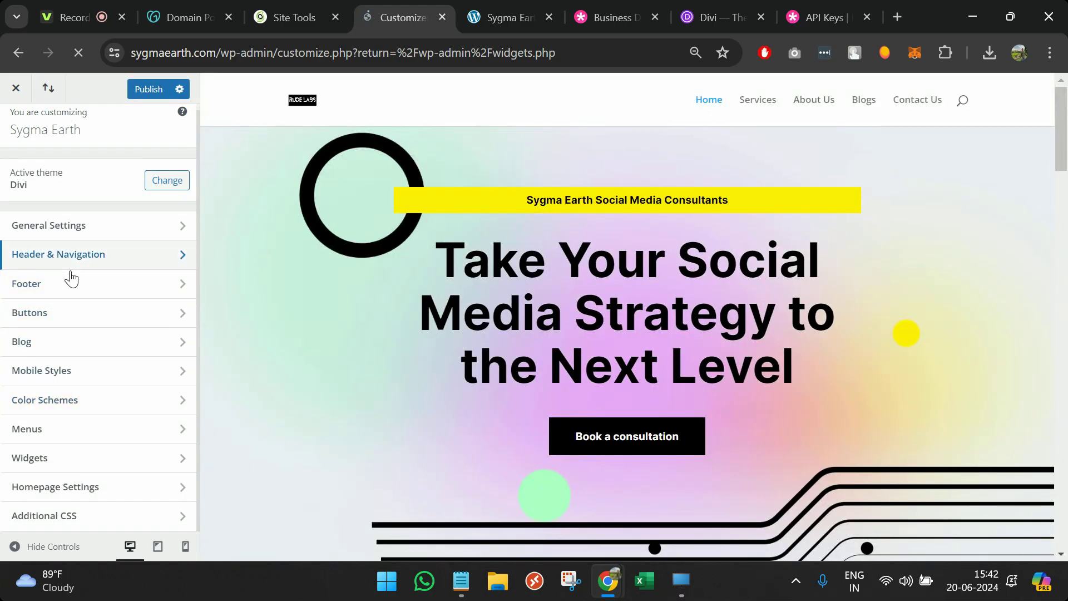
click(76, 285)
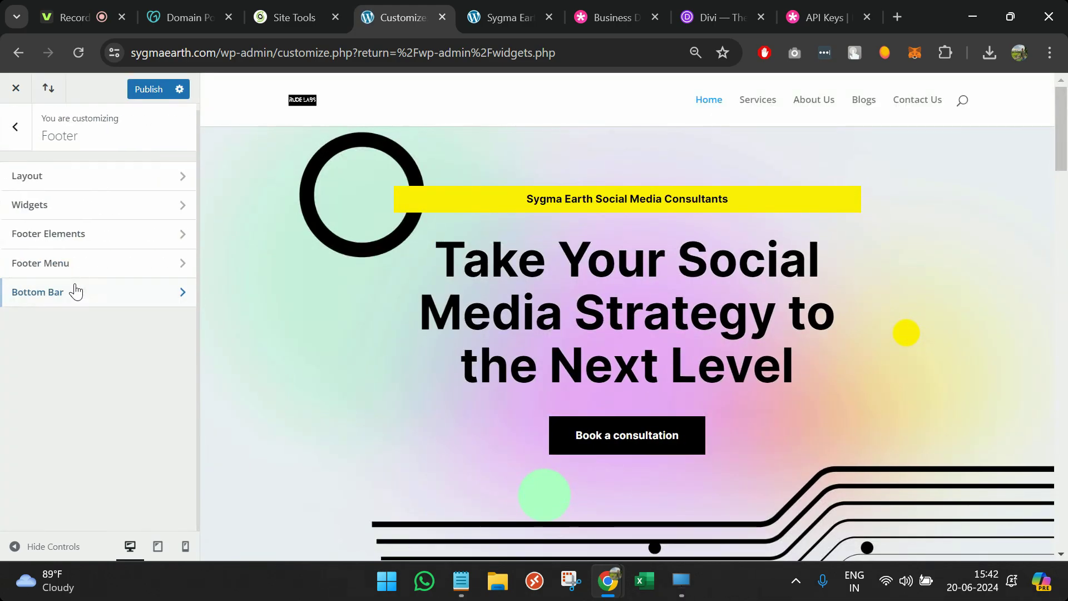
click(75, 291)
scroll(128, 453, down, 1)
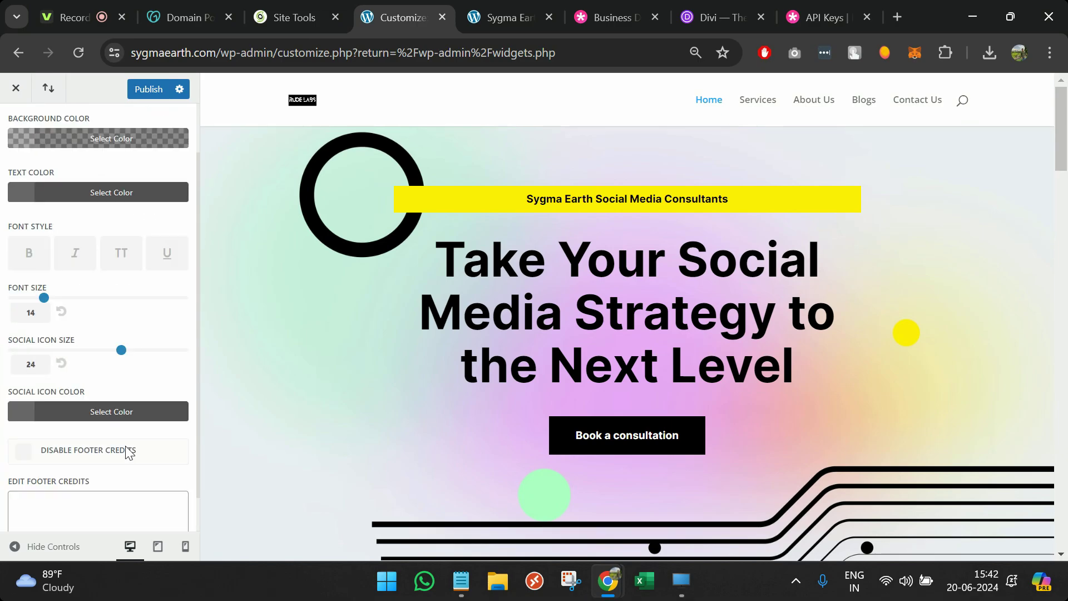
scroll(128, 453, down, 1)
click(112, 469)
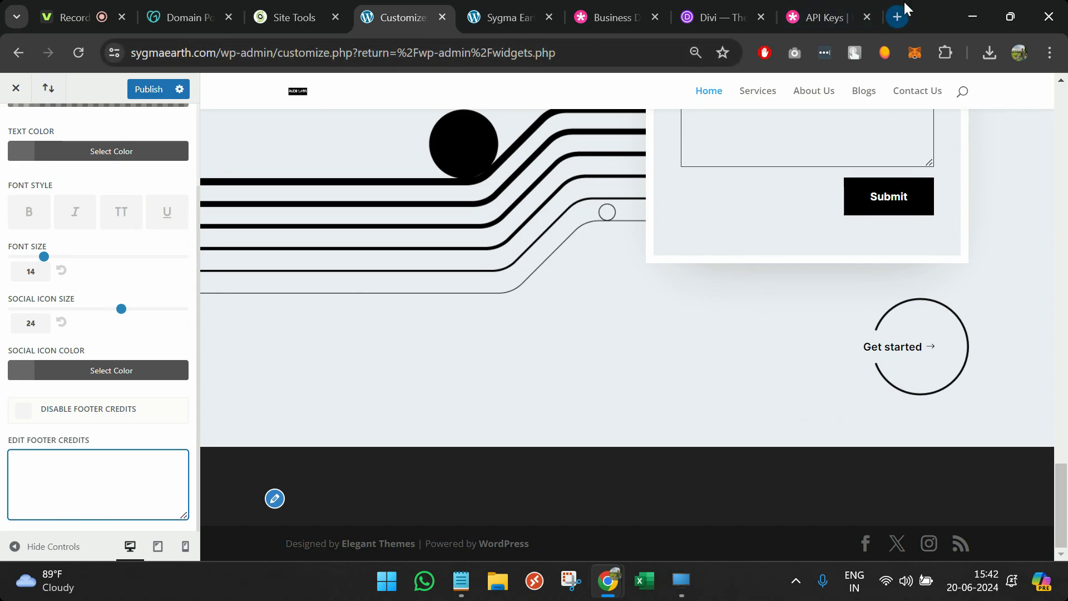
click(901, 13)
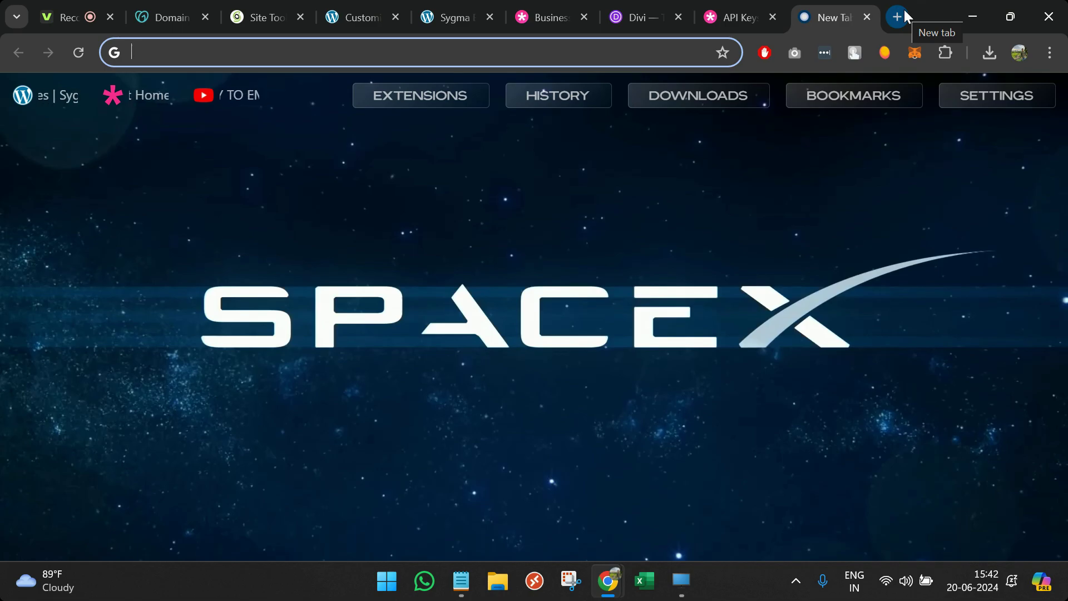
Copy 'Copyright © 2024' from adgimbal.com's footer into the Edit Footer Credits field.
text(ad)
key(Return)
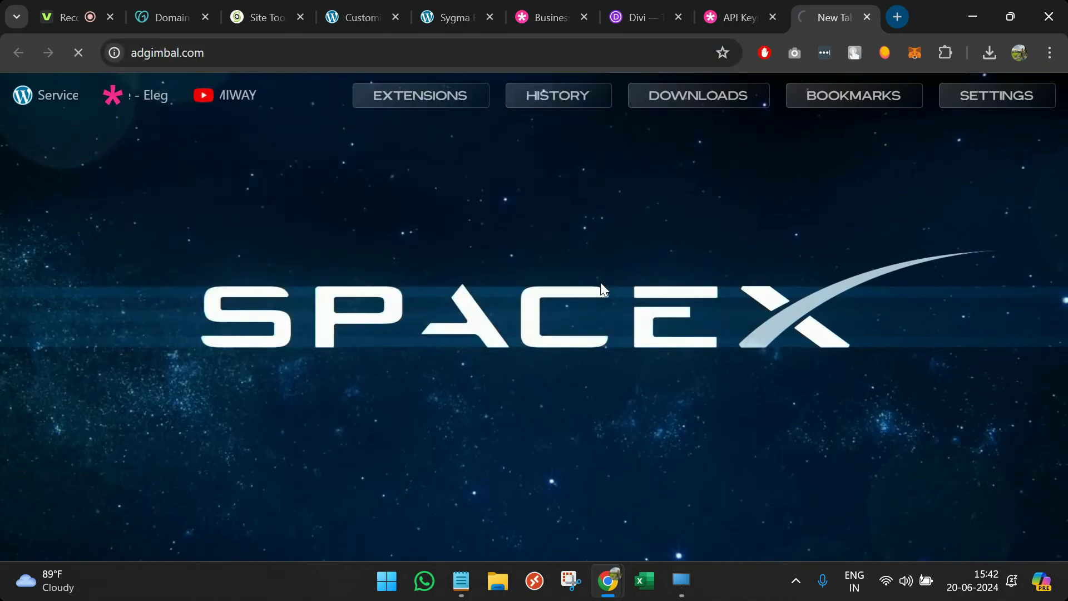
scroll(573, 328, down, 10)
scroll(570, 324, down, 10)
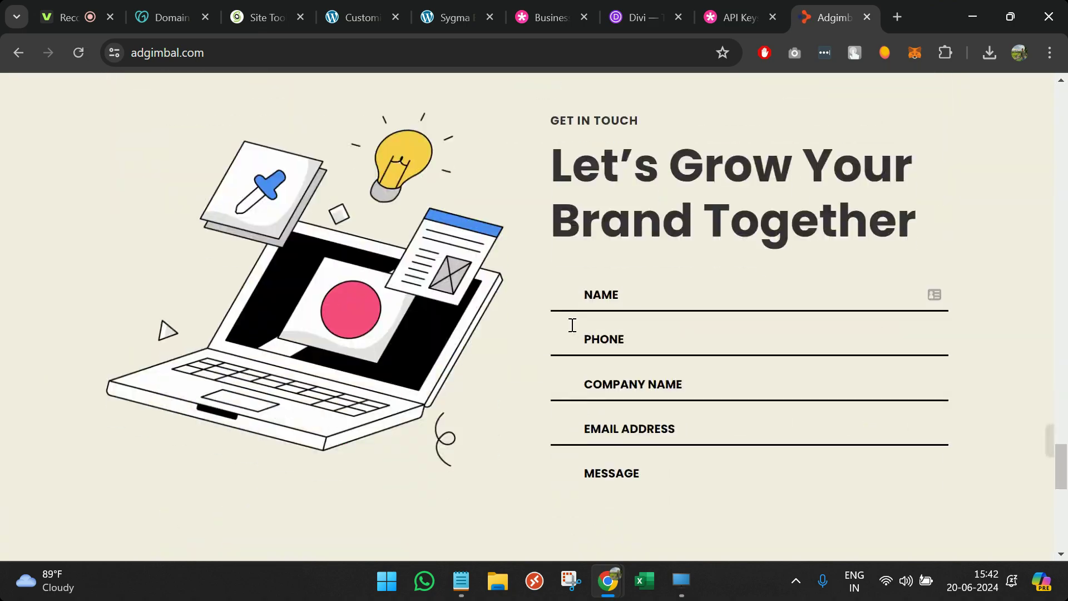
scroll(267, 322, up, 1)
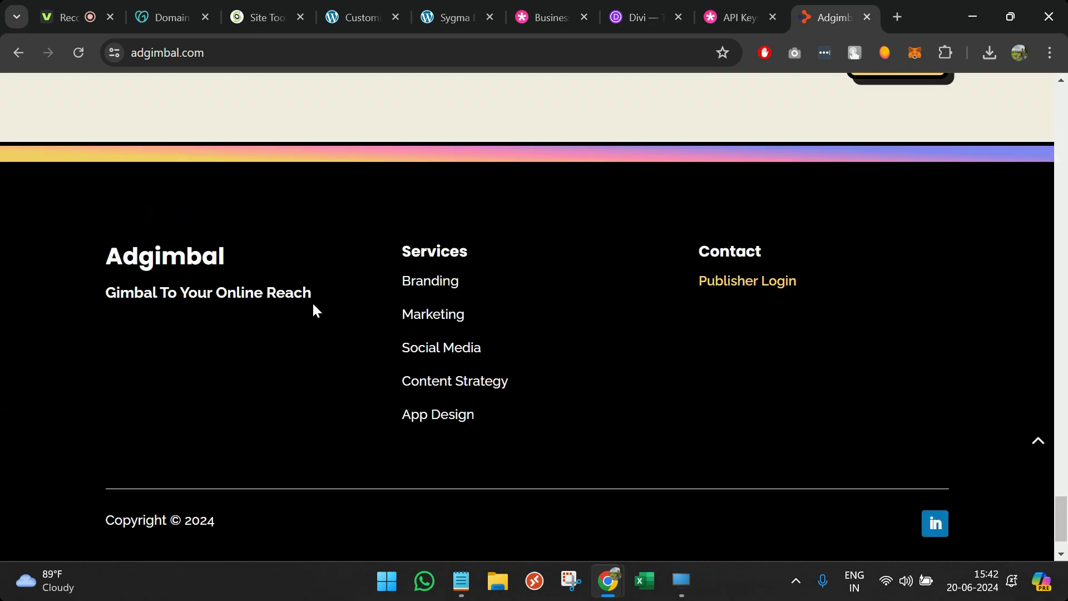
scroll(328, 314, down, 1)
triple_click(165, 460)
key(ctrl+c)
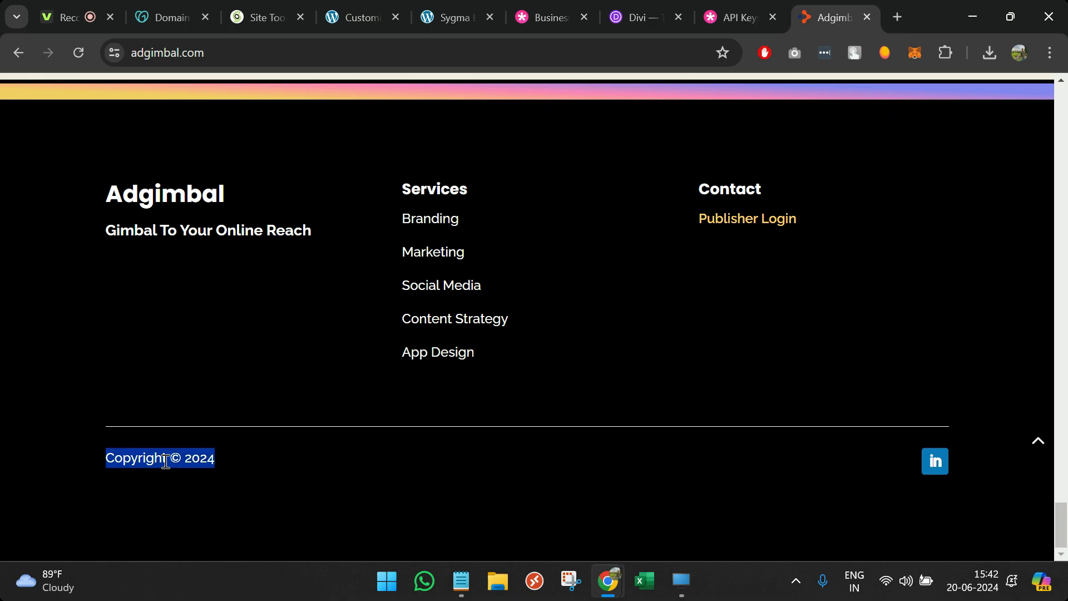
click(866, 16)
key(ctrl+v)
key(BackSpace)
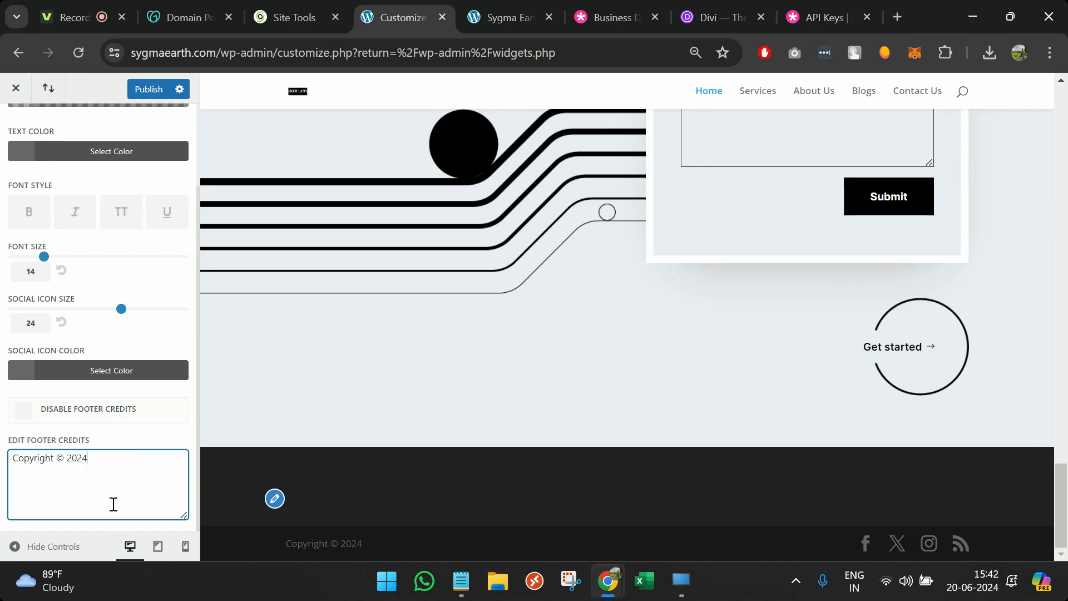
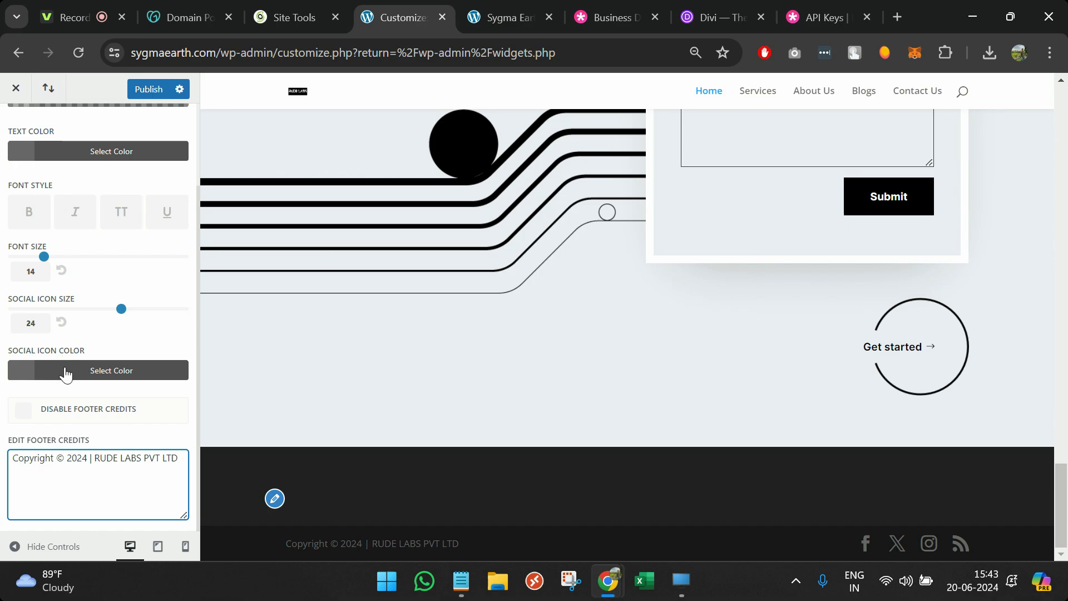
Make the footer bottom bar copyright text white (#ffffff) and bold.
scroll(102, 307, up, 2)
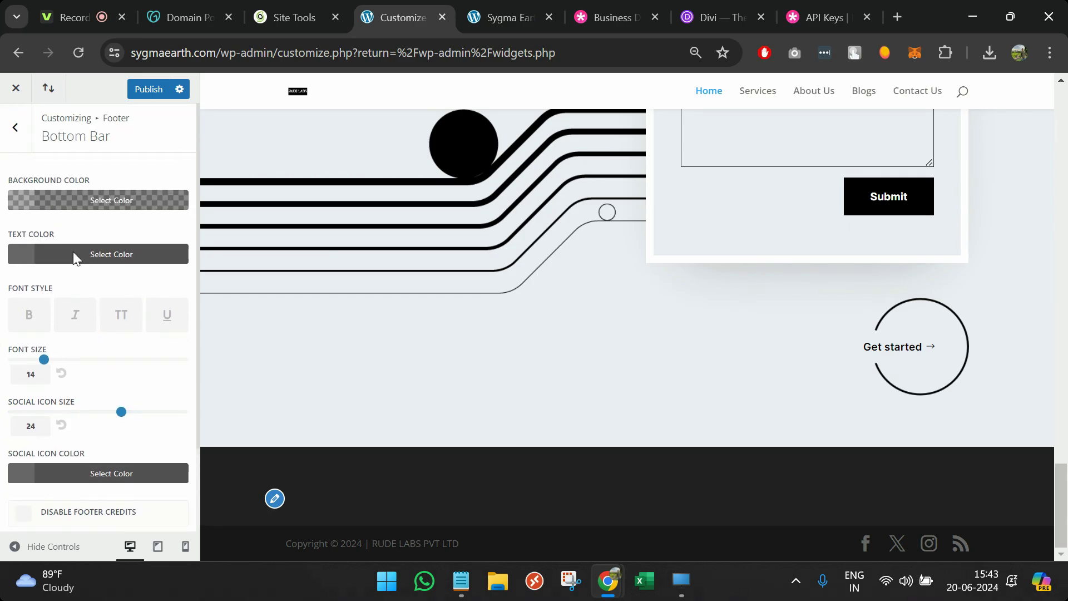
click(56, 205)
click(58, 203)
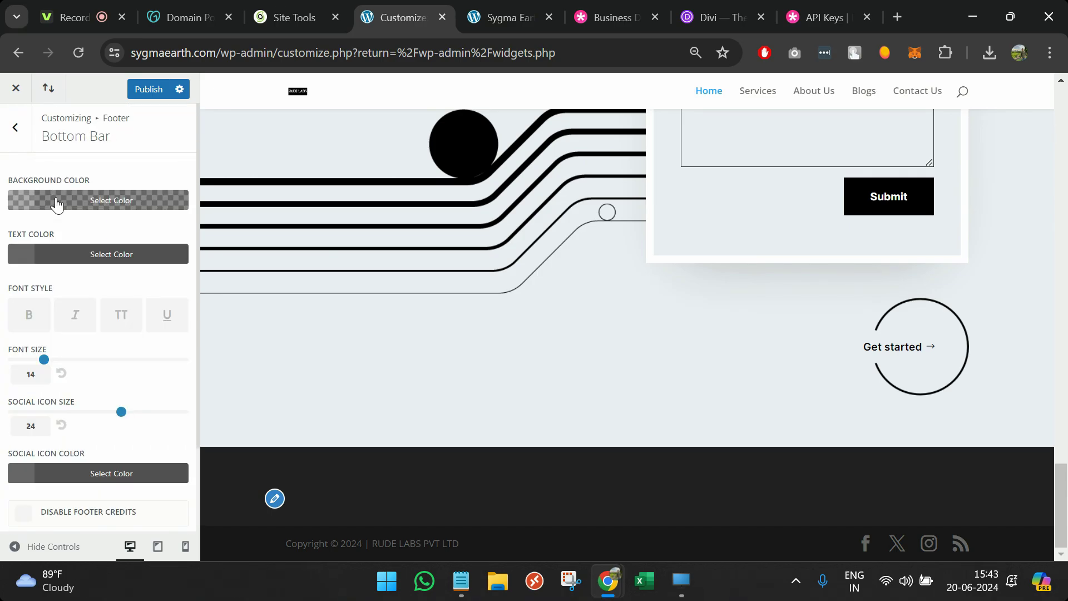
click(69, 254)
click(35, 442)
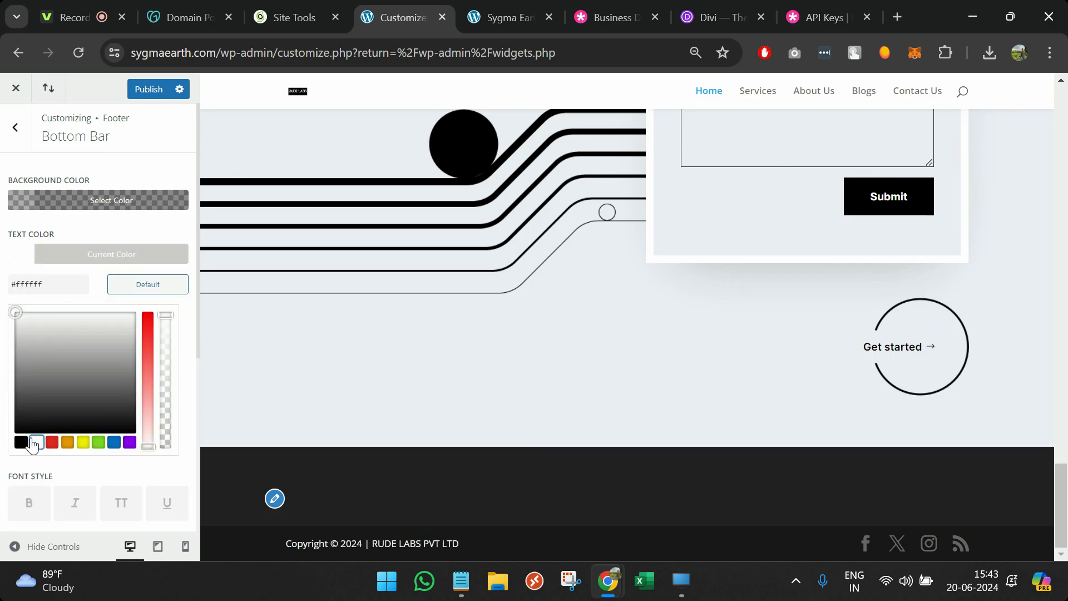
click(33, 503)
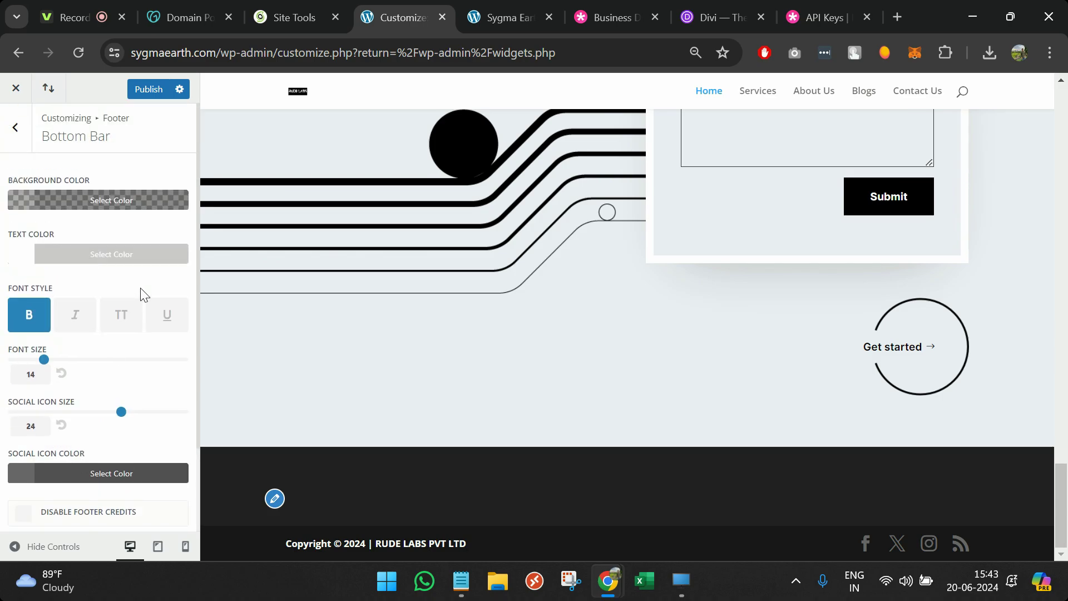
click(25, 122)
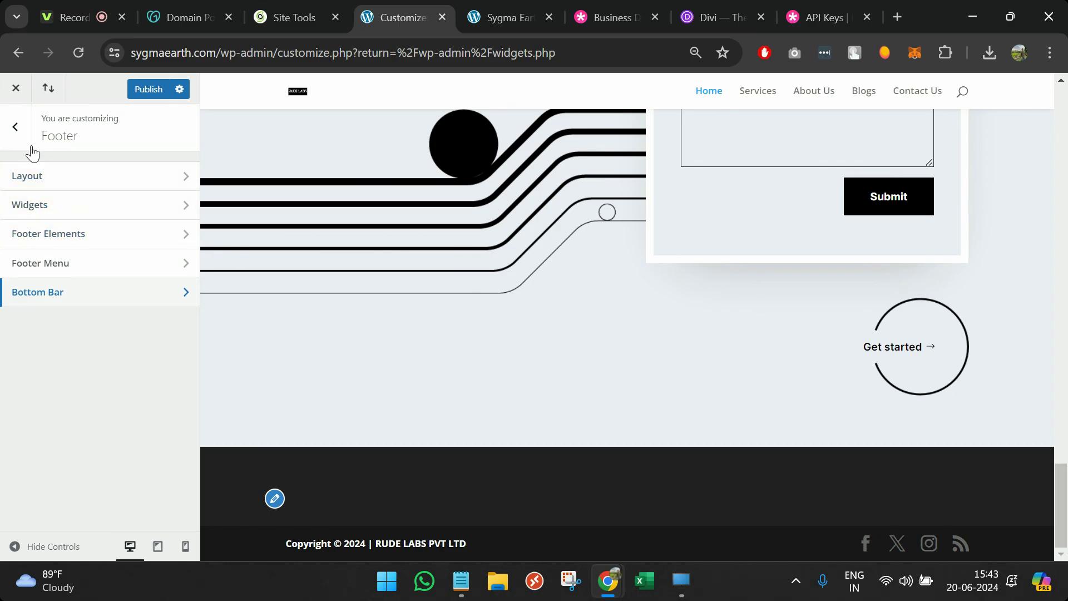
Publish the footer changes and view the live Sygma Earth homepage from the top.
click(18, 129)
click(144, 92)
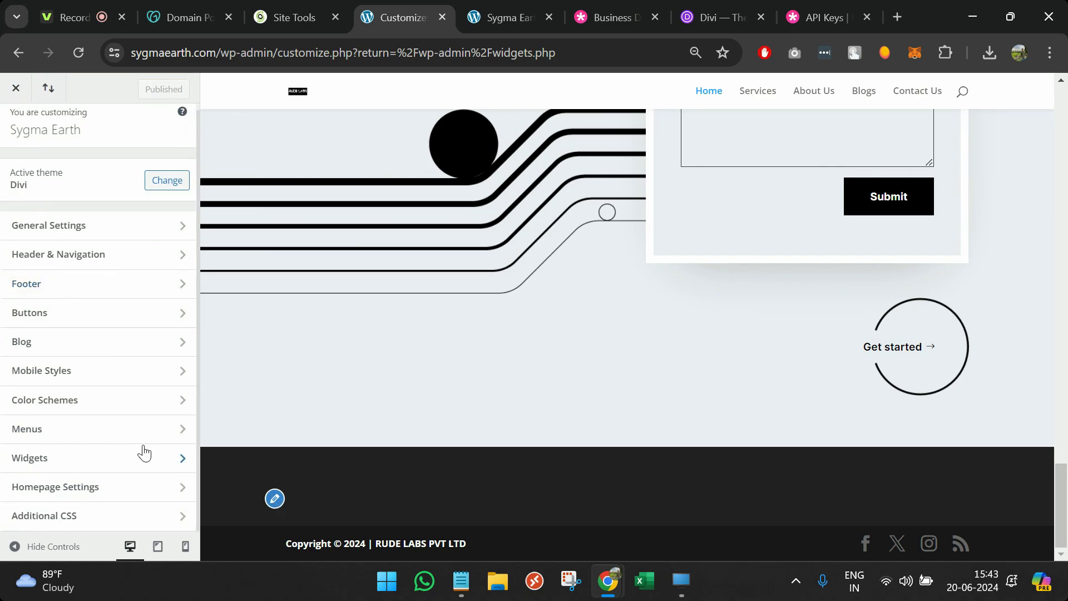
click(515, 3)
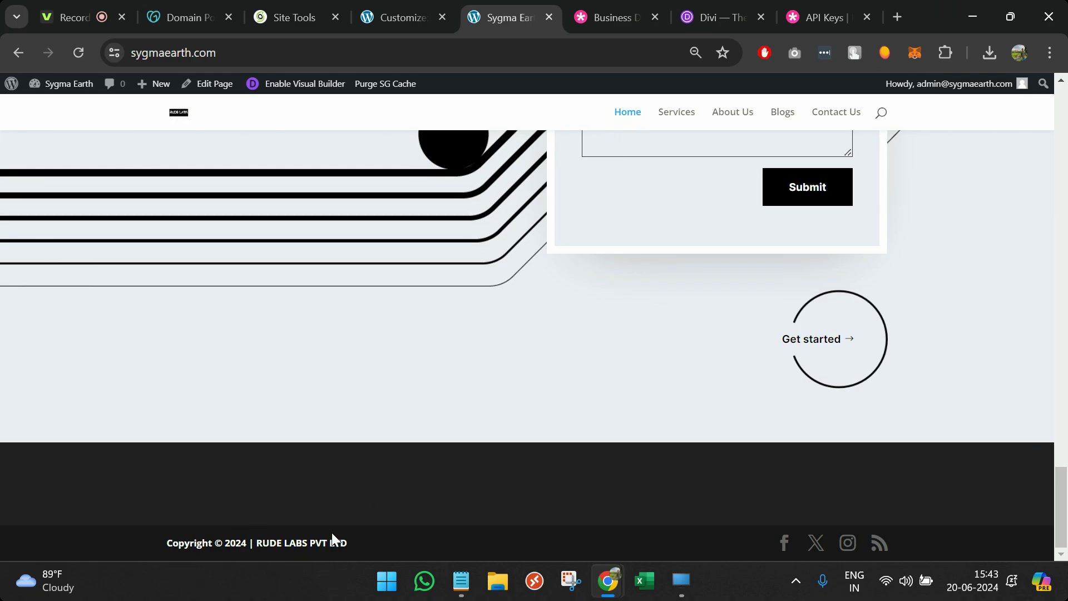
scroll(543, 427, up, 20)
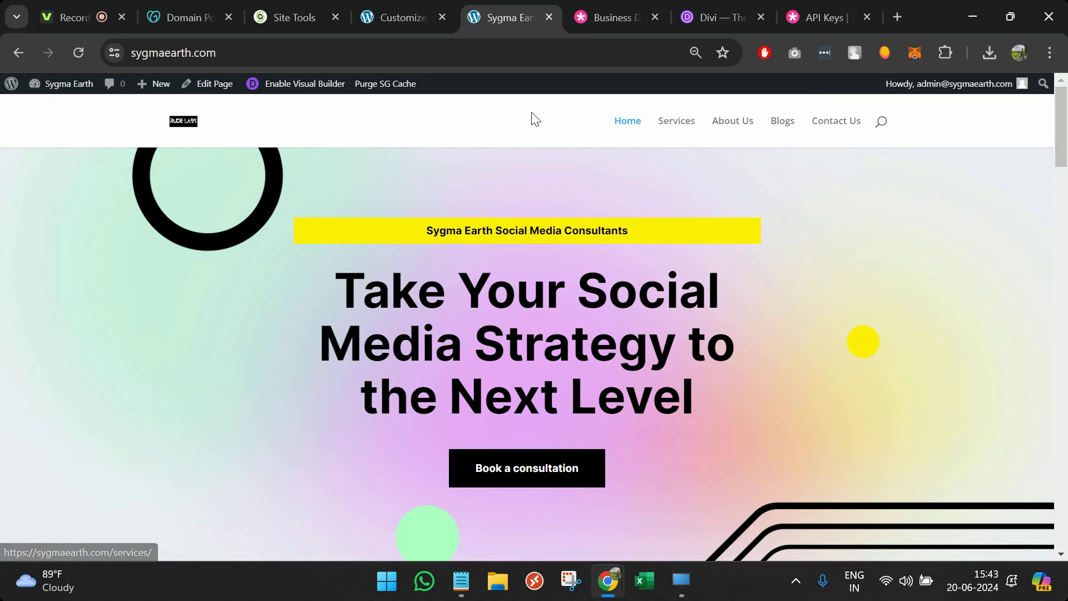
Make the Primary Menu Bar full width in Header & Navigation.
click(394, 3)
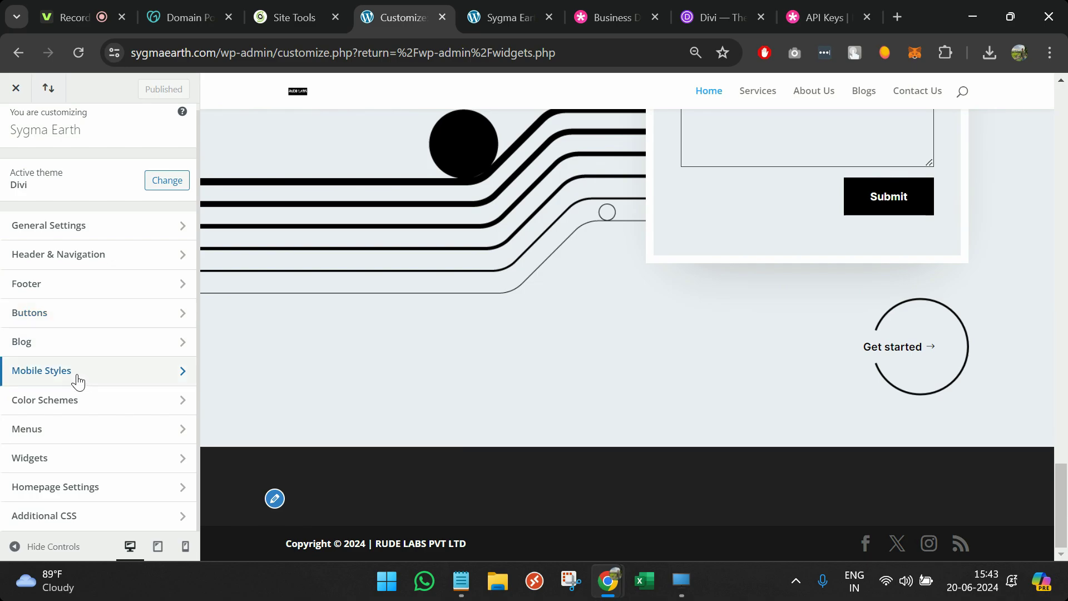
click(59, 253)
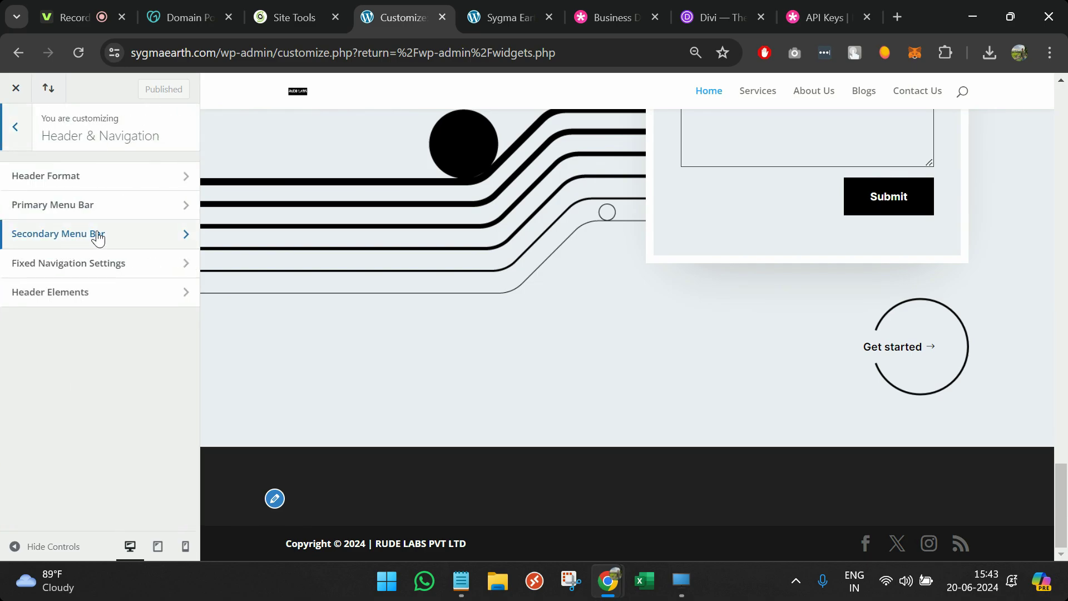
click(93, 214)
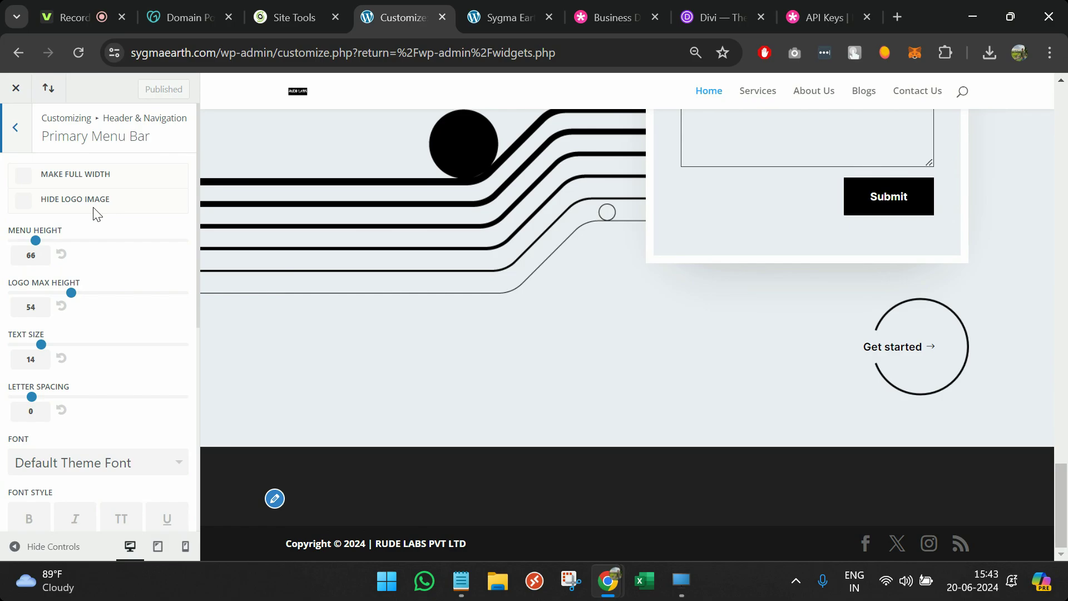
click(60, 177)
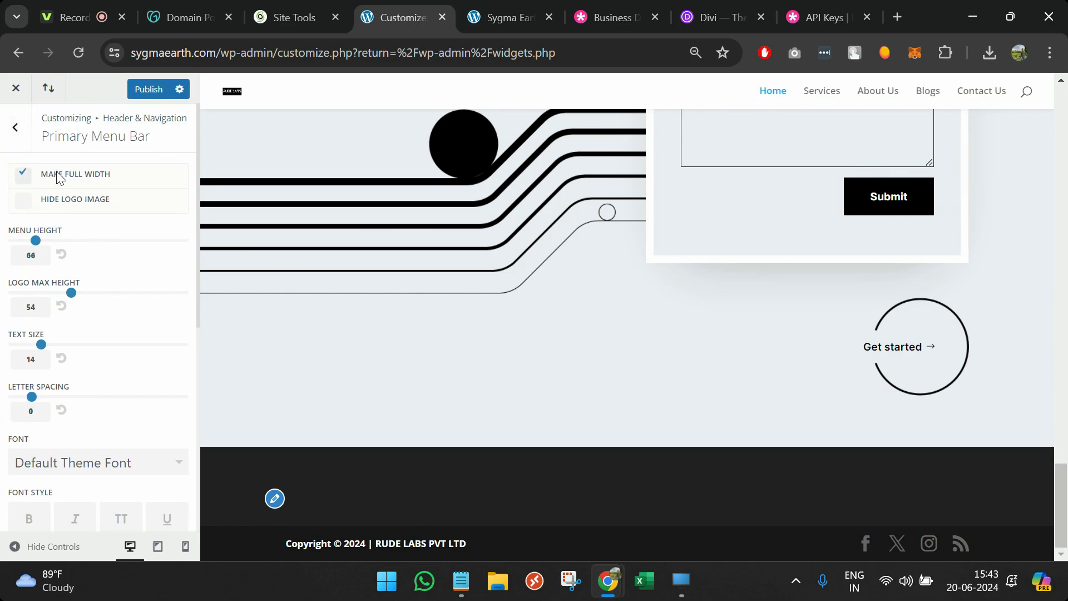
Set the primary menu's Active Link Color to near-black #0a0101.
scroll(89, 412, down, 5)
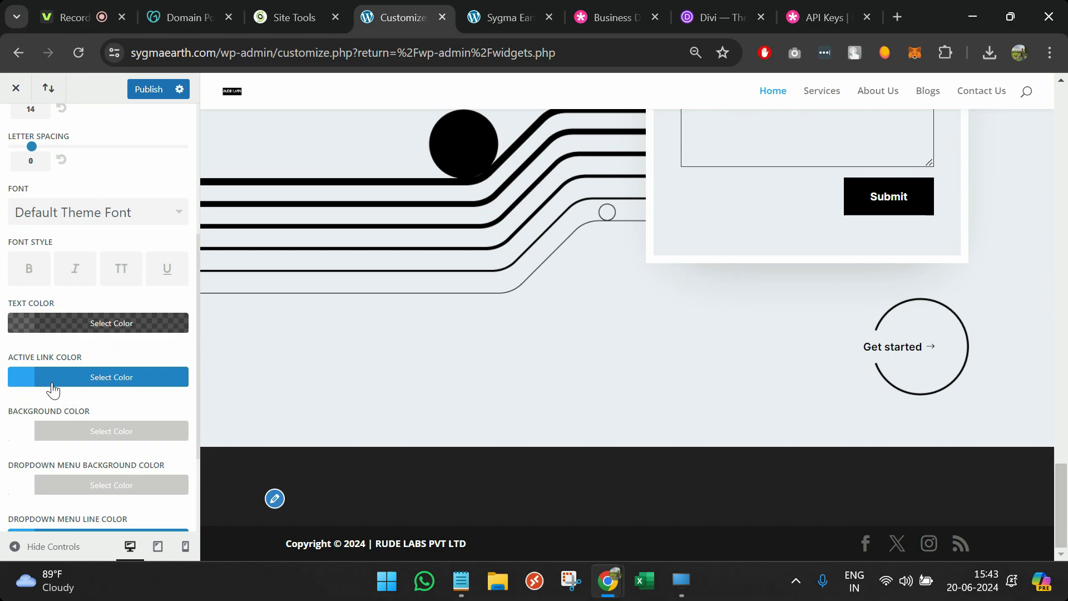
click(53, 388)
scroll(103, 432, down, 2)
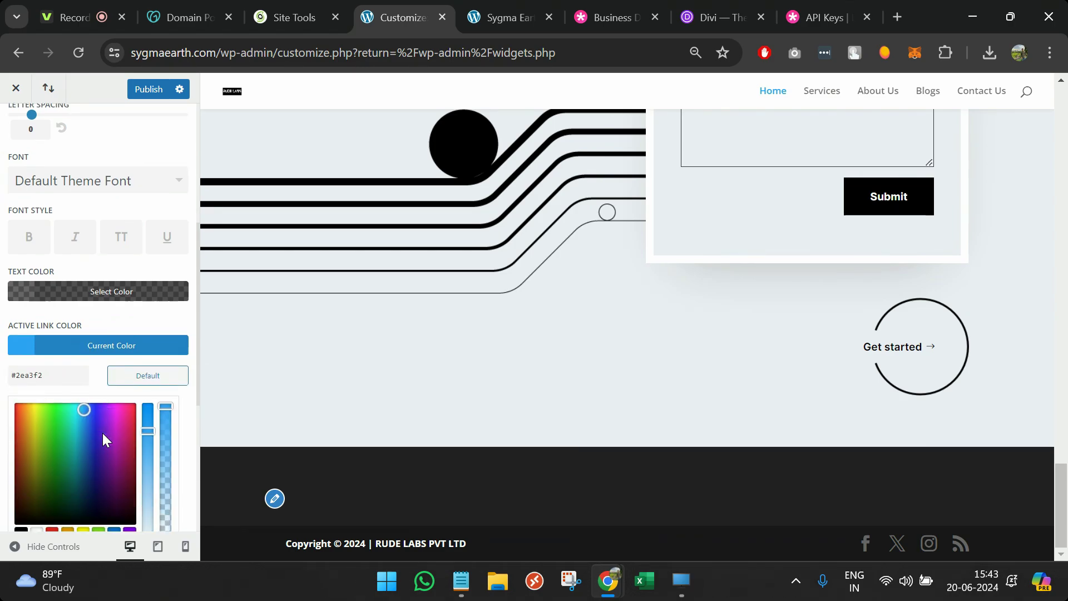
click(20, 473)
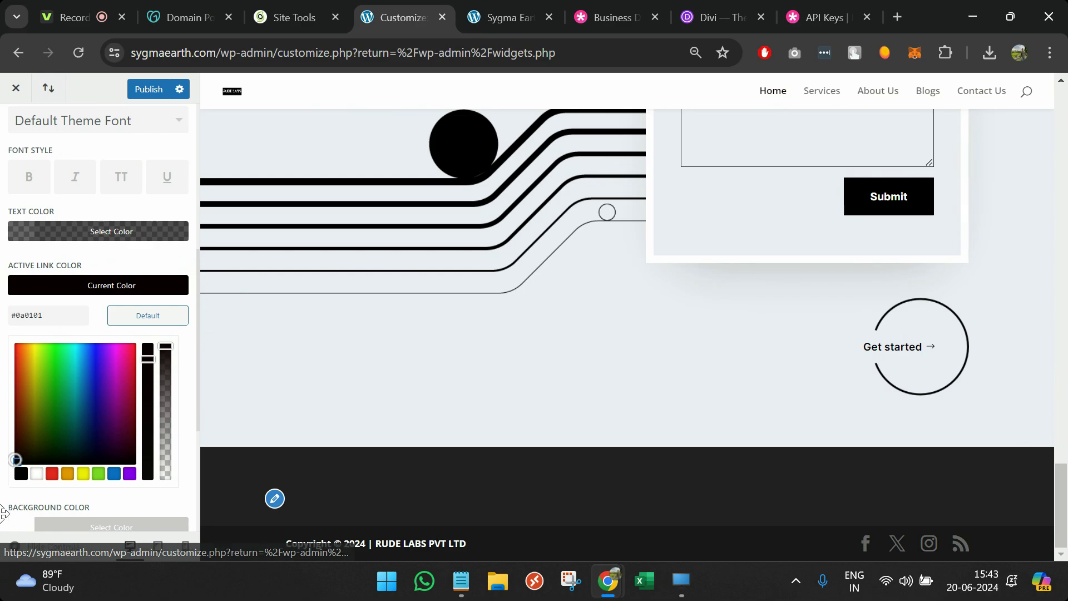
click(22, 482)
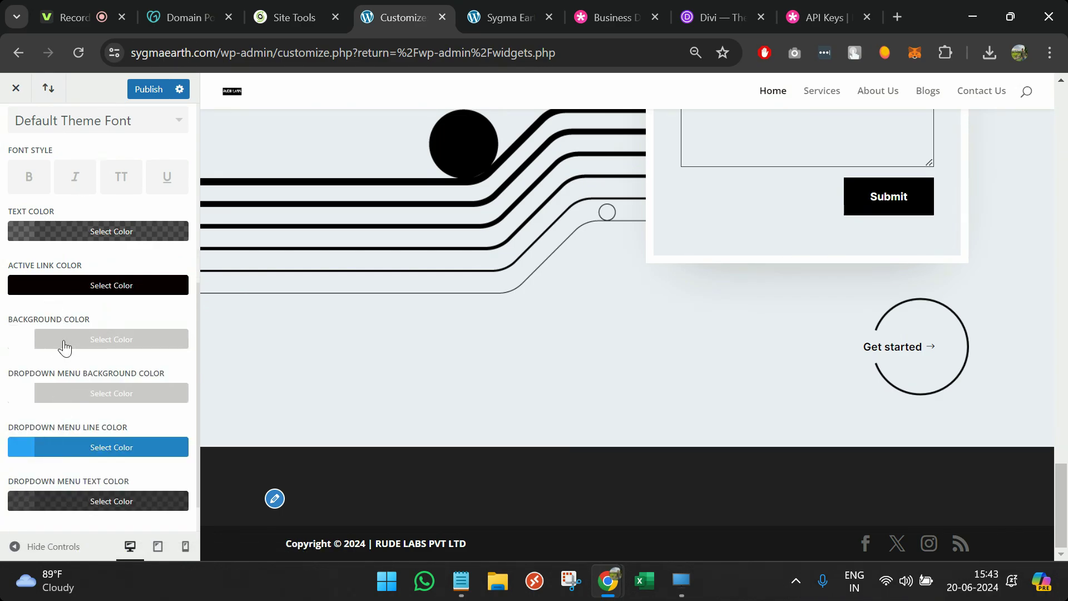
scroll(64, 348, down, 1)
scroll(64, 348, up, 3)
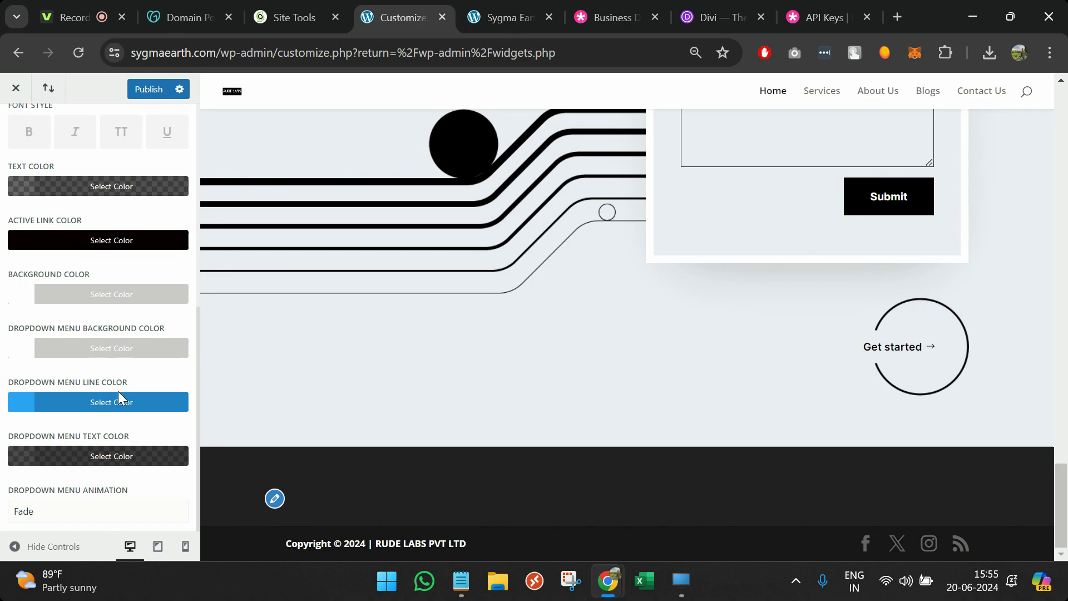
scroll(355, 309, up, 20)
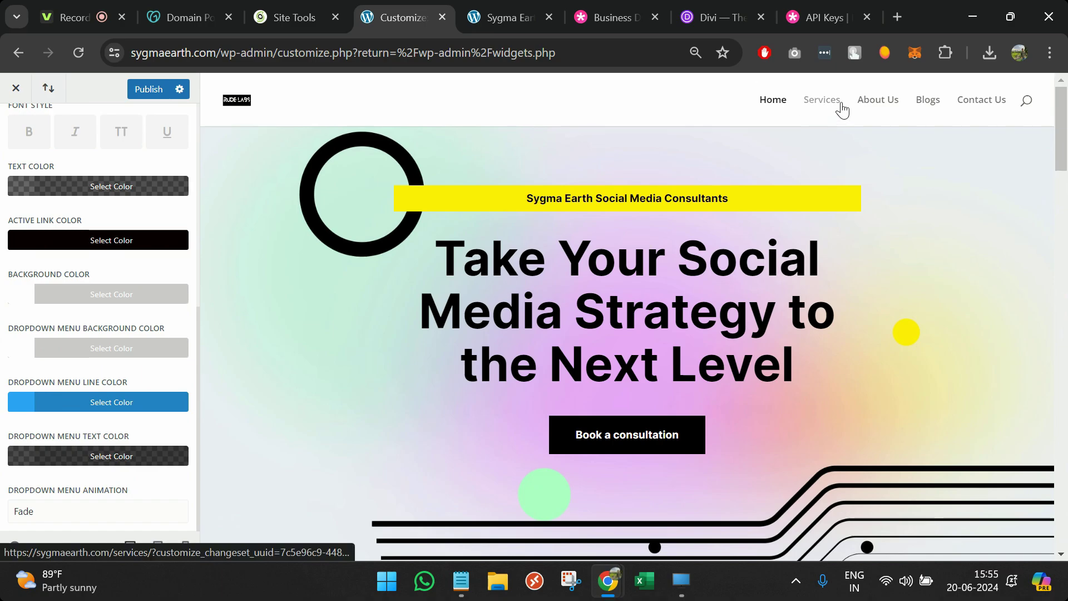
Set the primary menu text colour to black and make the menu links bold.
scroll(80, 406, up, 3)
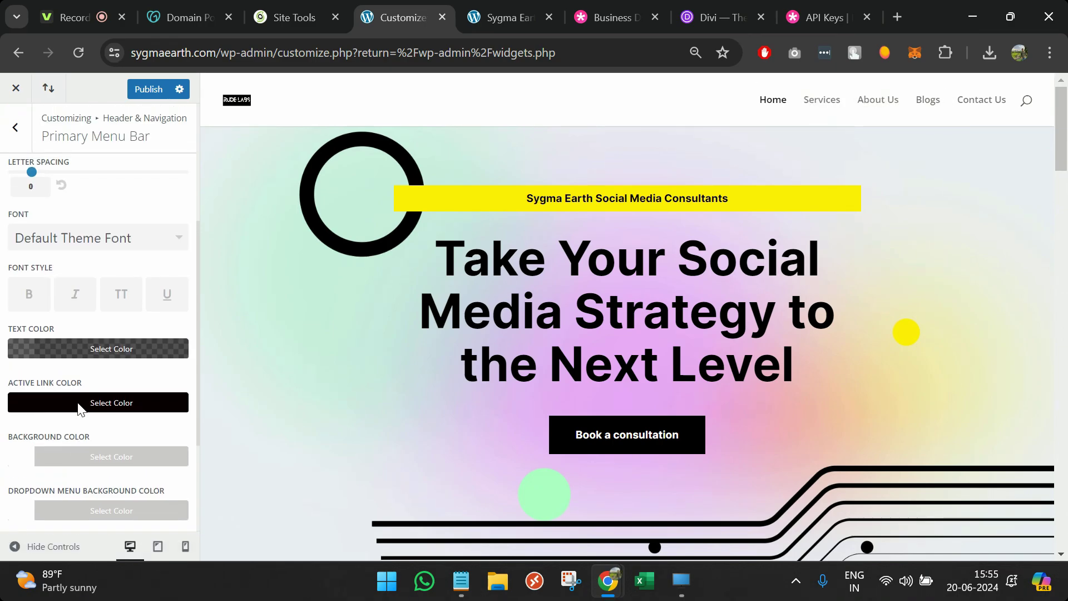
scroll(78, 409, up, 2)
scroll(56, 392, down, 3)
click(31, 317)
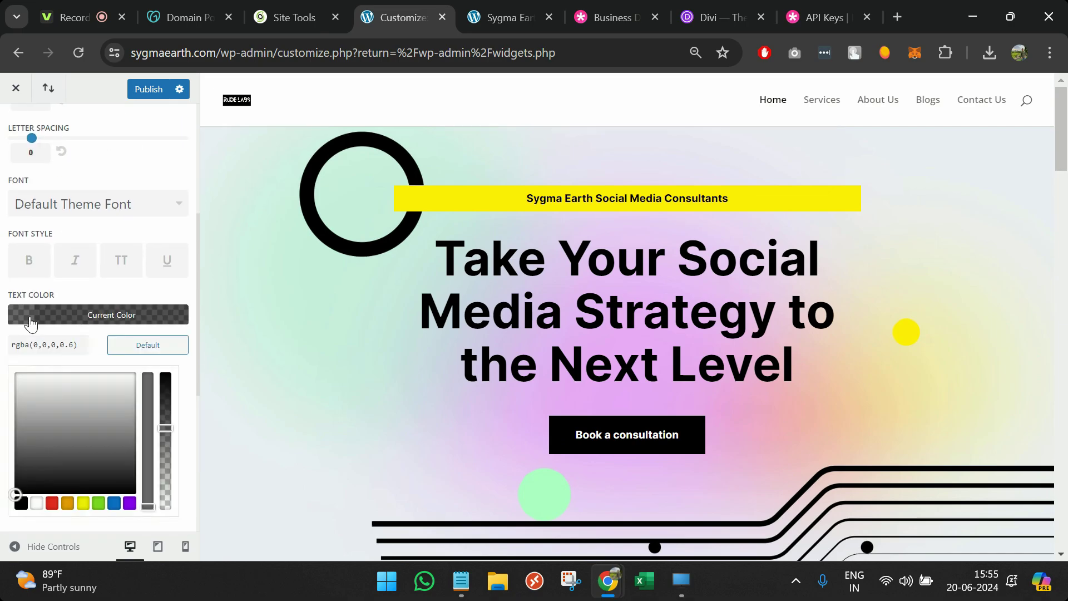
click(21, 504)
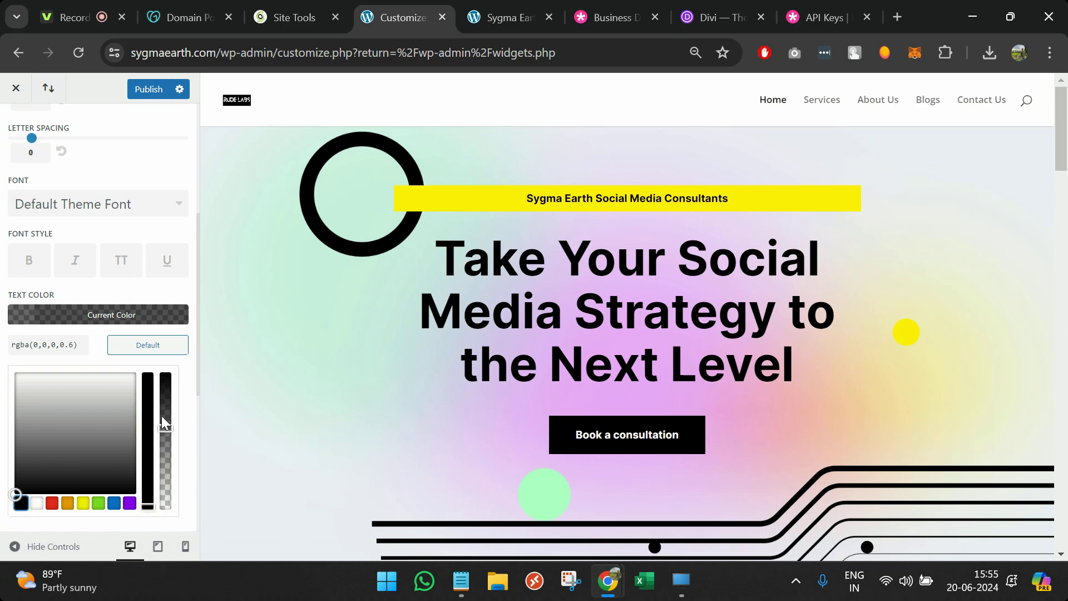
drag(167, 426, 165, 369)
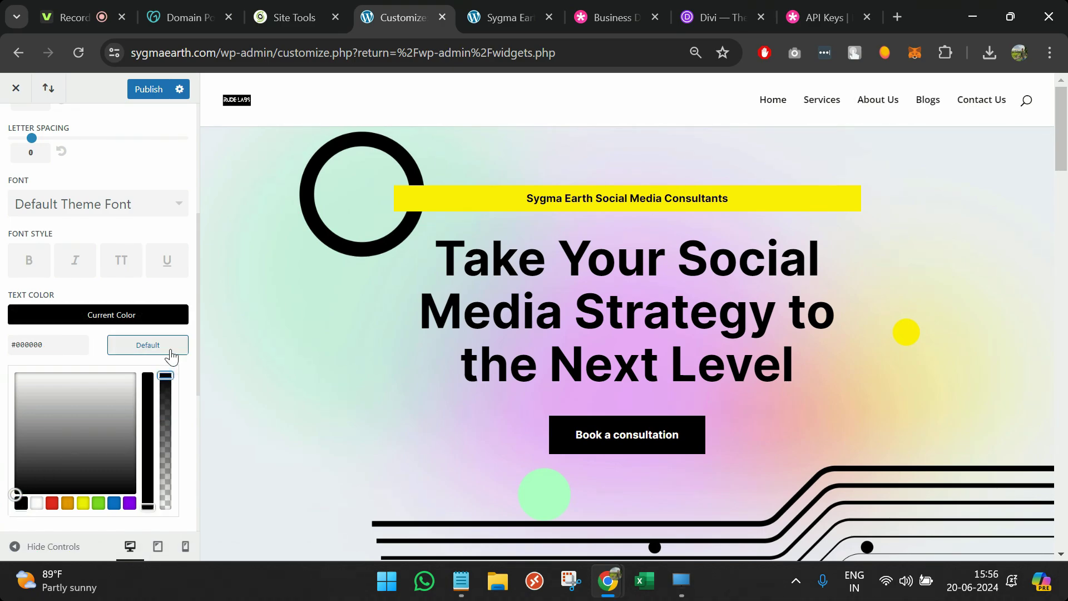
scroll(109, 418, down, 3)
scroll(109, 424, down, 3)
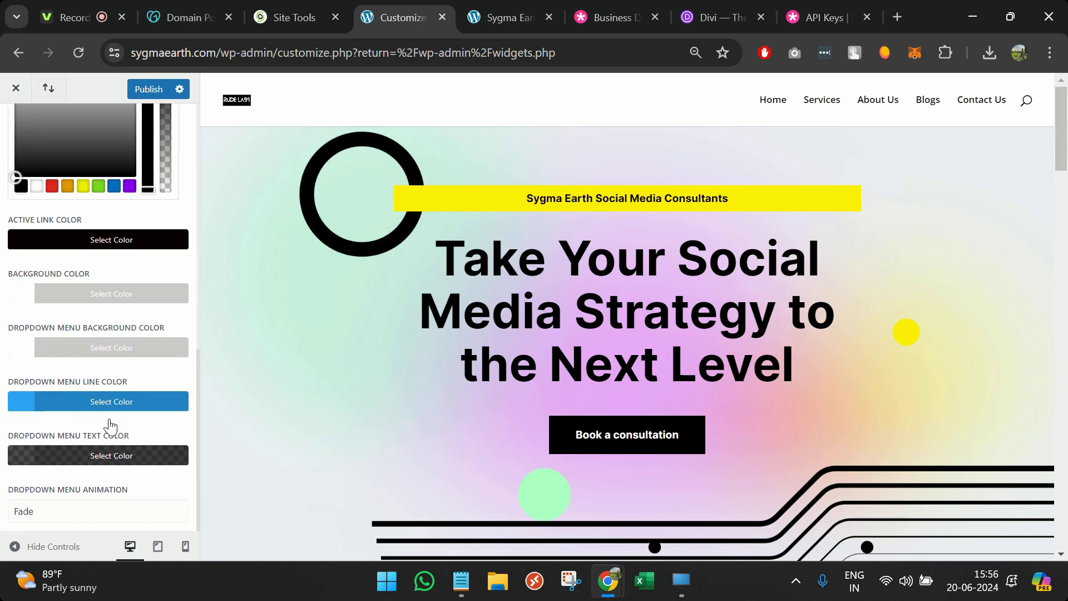
scroll(109, 424, up, 10)
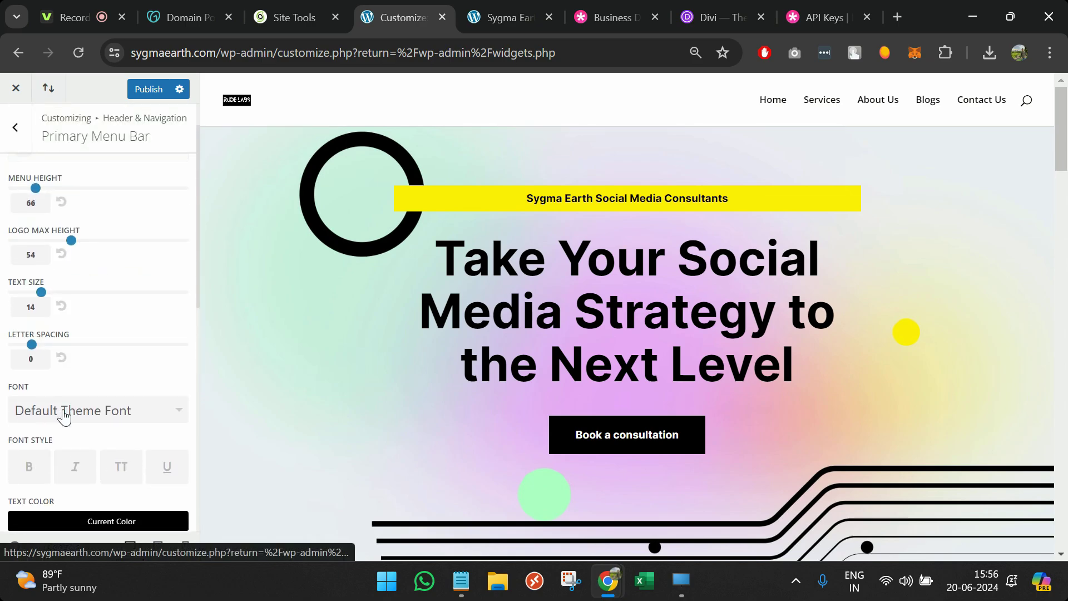
click(29, 417)
Change the active menu link colour to blue #0c71c3.
scroll(111, 334, up, 2)
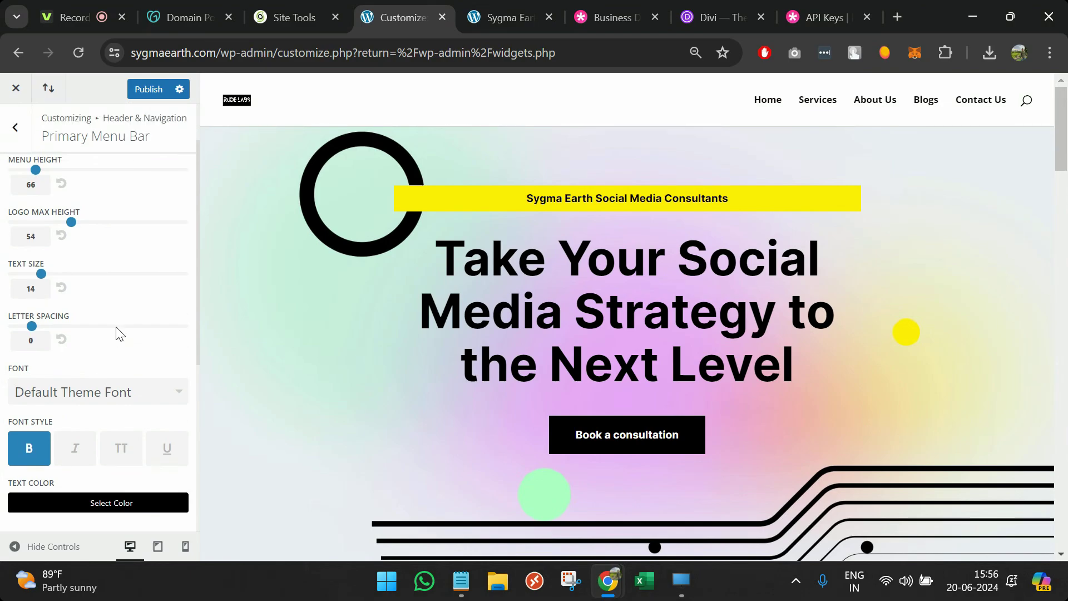
scroll(114, 334, down, 6)
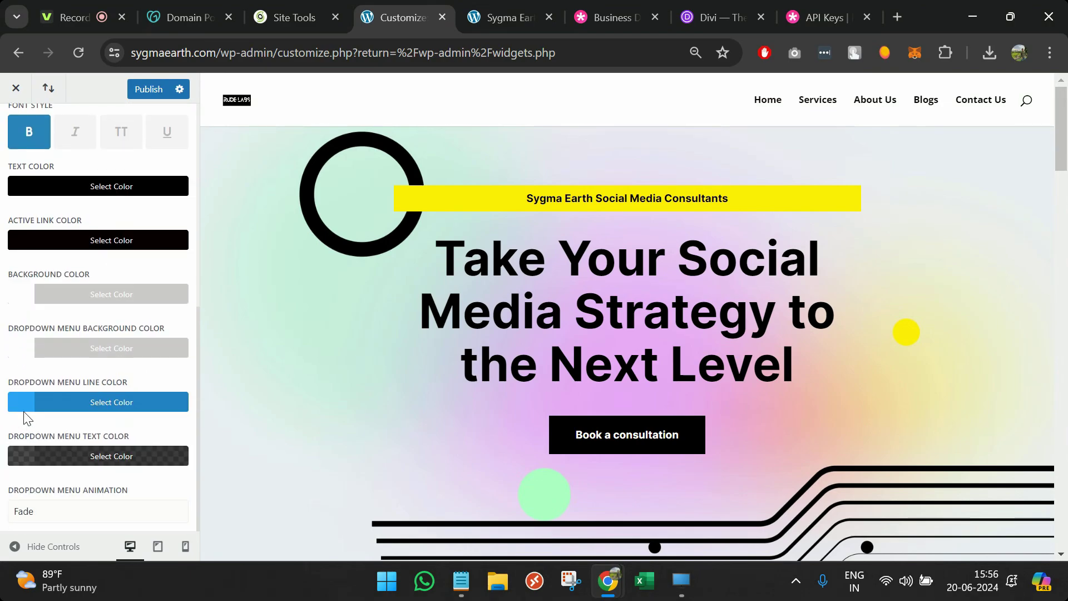
click(25, 245)
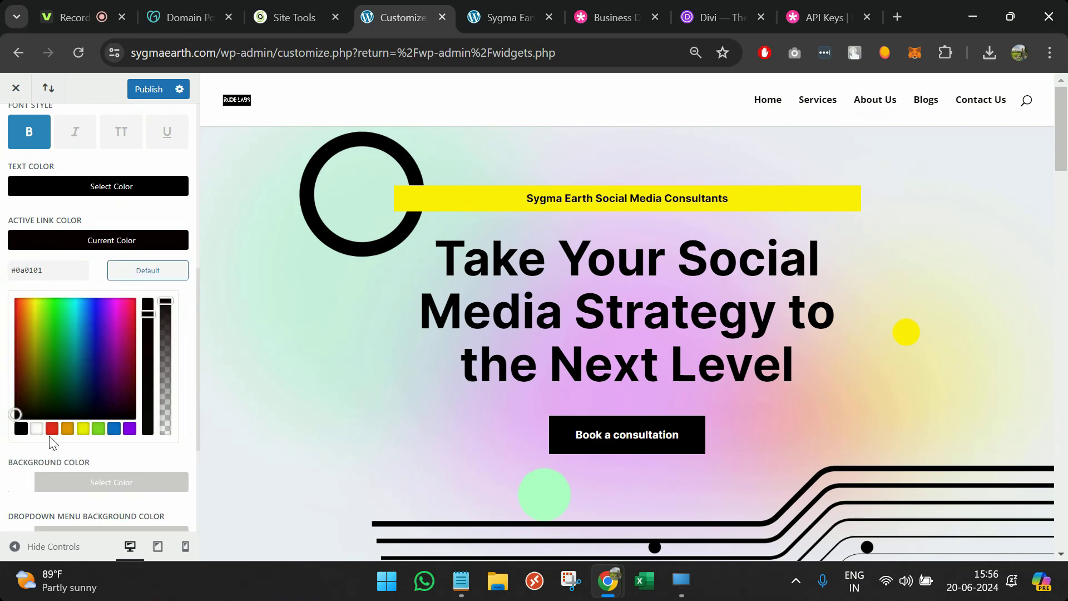
click(113, 429)
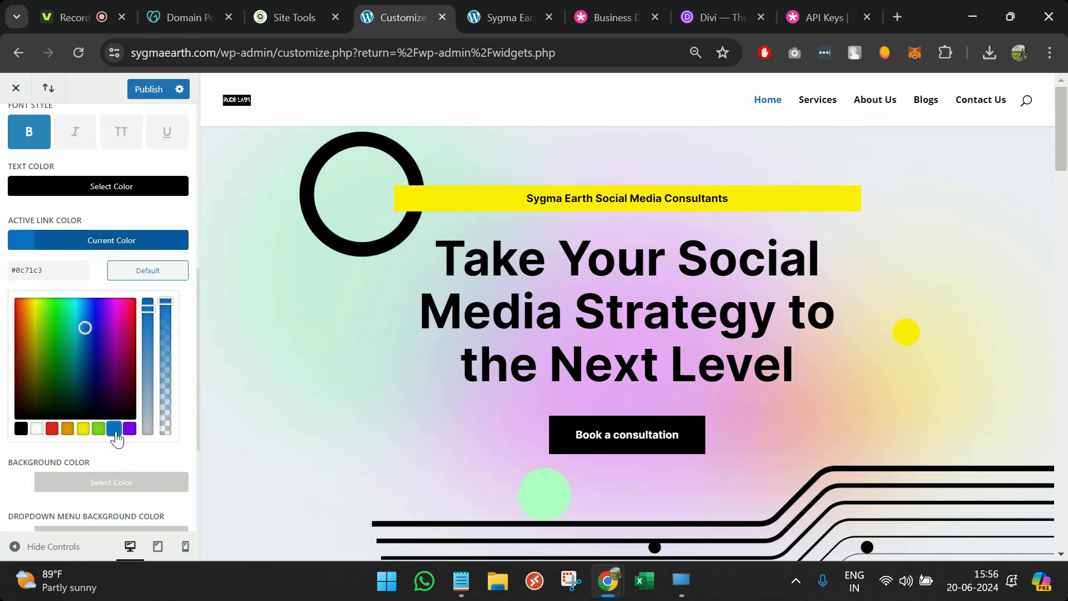
Raise the primary menu text size to 16.
scroll(75, 242, up, 7)
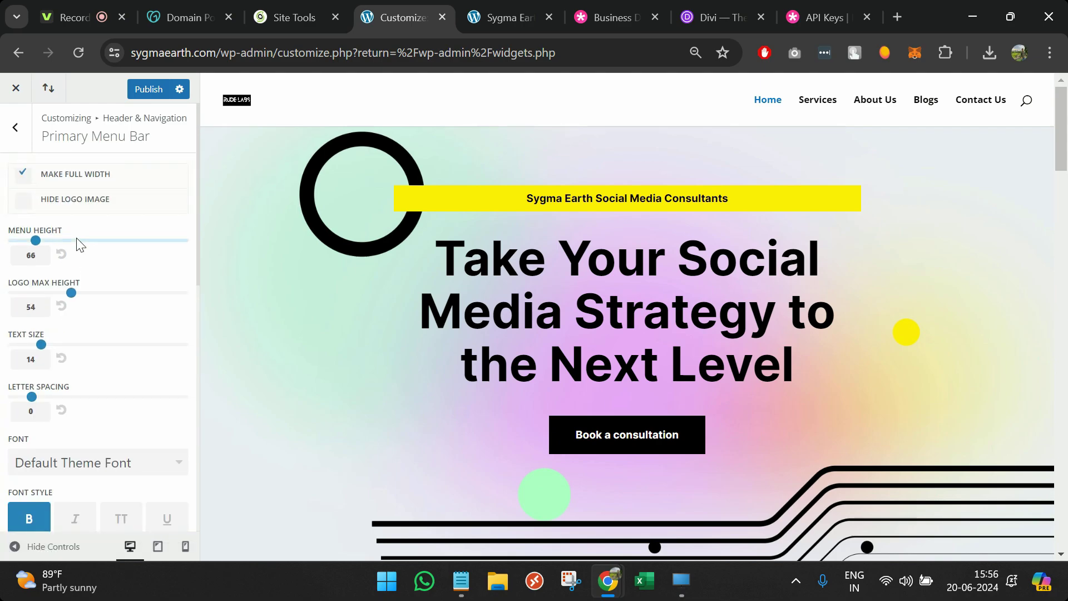
click(41, 360)
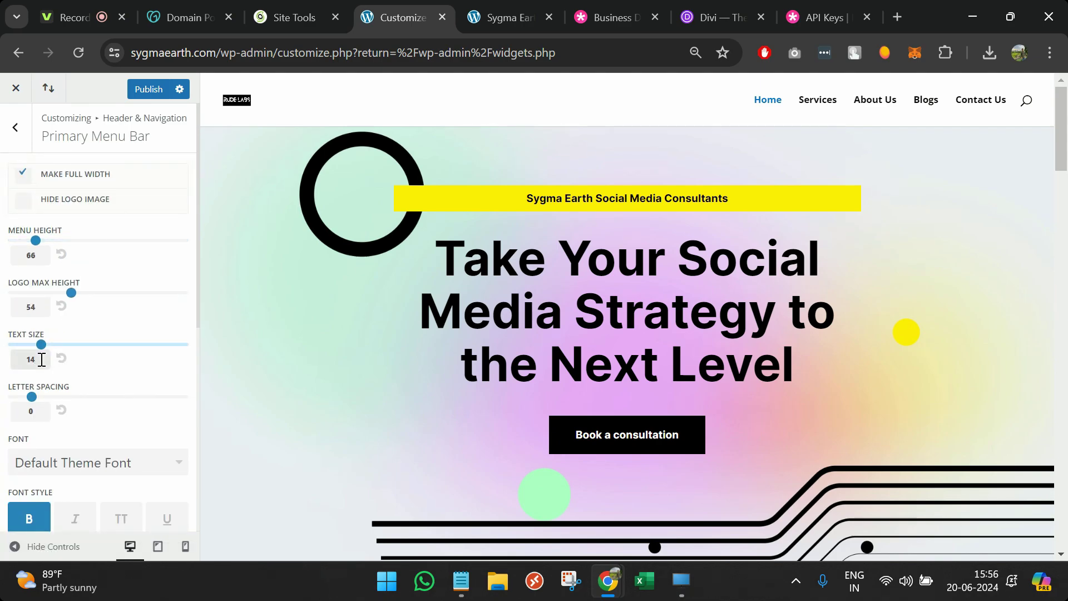
key(Up)
key(Up)
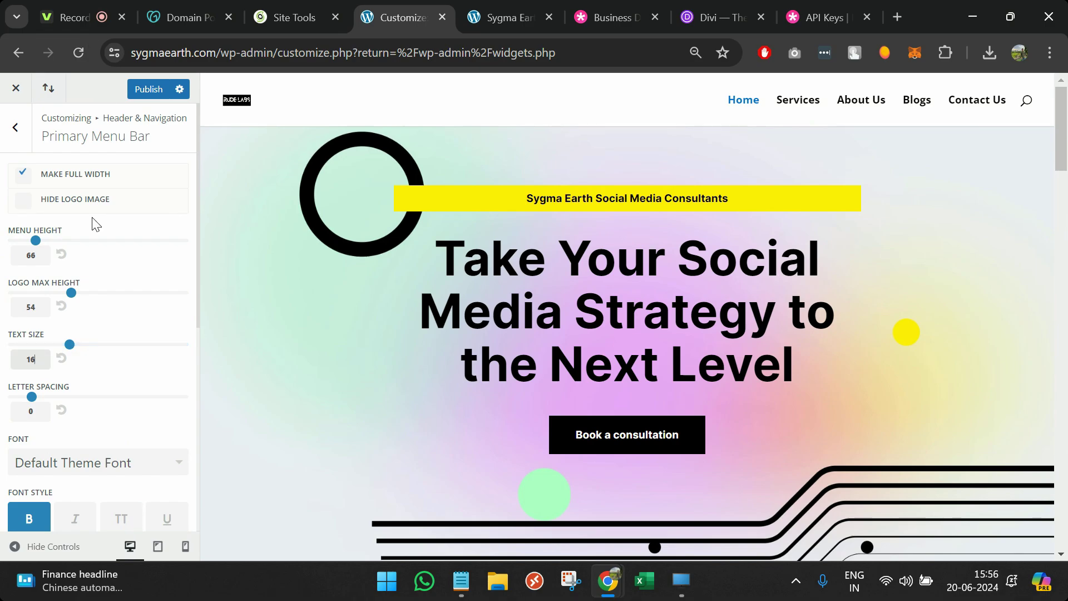
scroll(72, 341, down, 8)
scroll(72, 341, up, 8)
Review the Header Format options without changes and return to Header & Navigation.
click(18, 146)
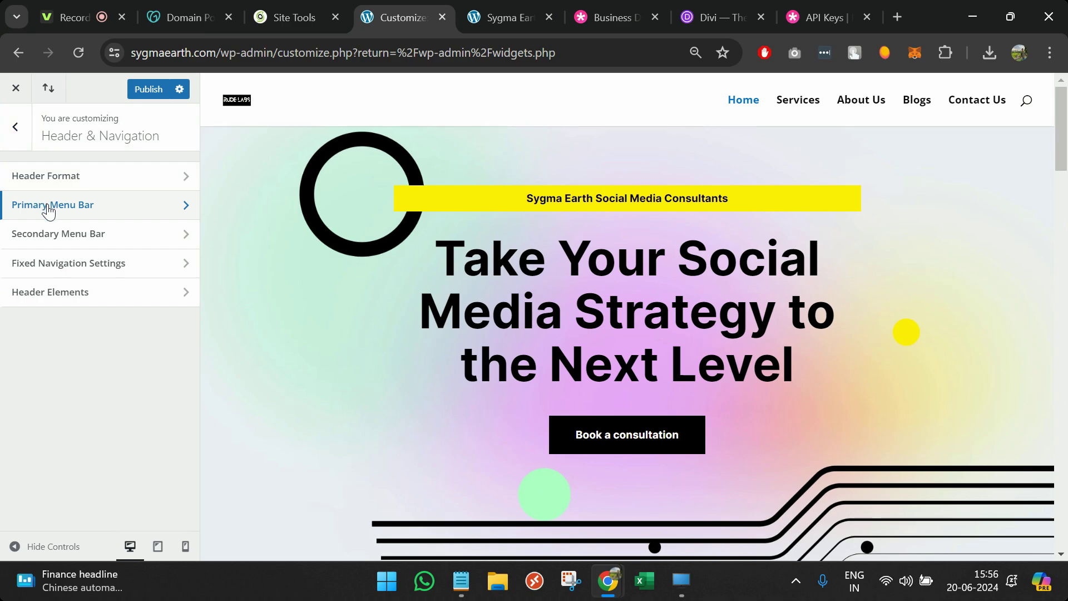
click(44, 175)
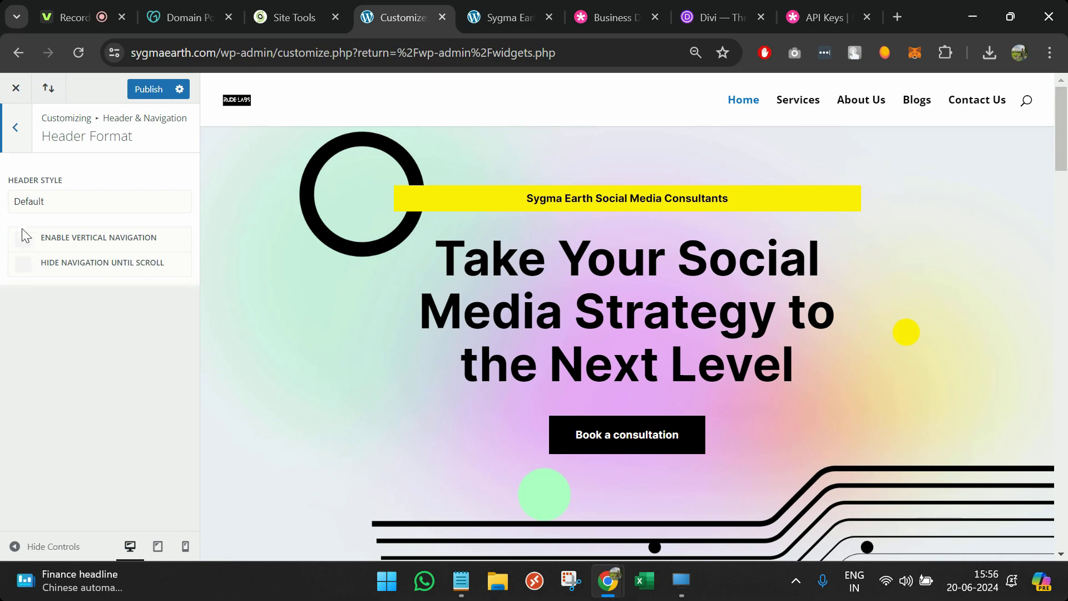
click(11, 125)
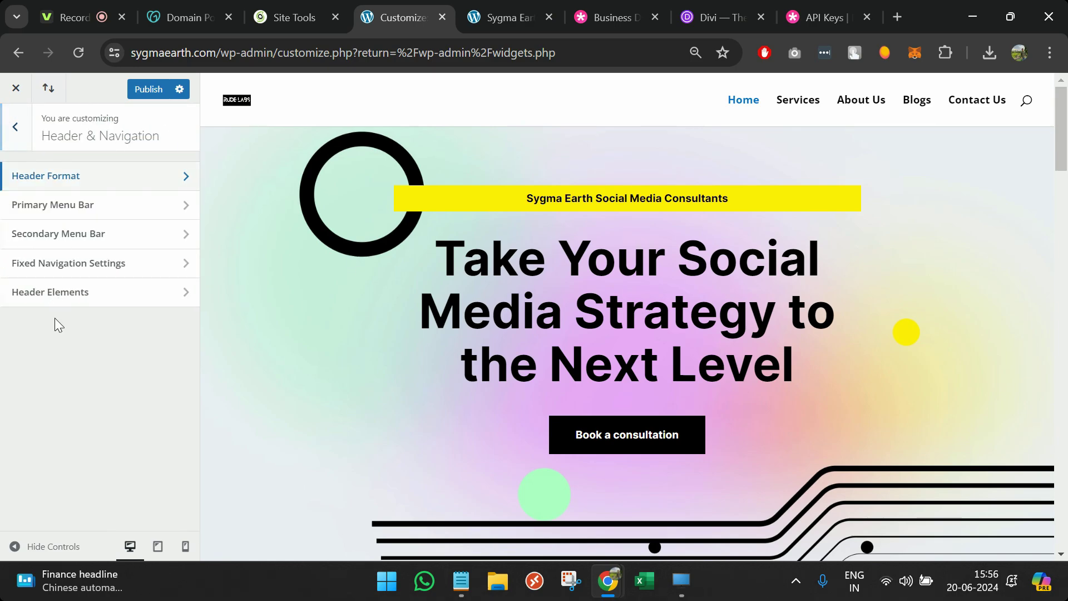
Look over the Fixed Navigation settings without changing anything.
click(106, 264)
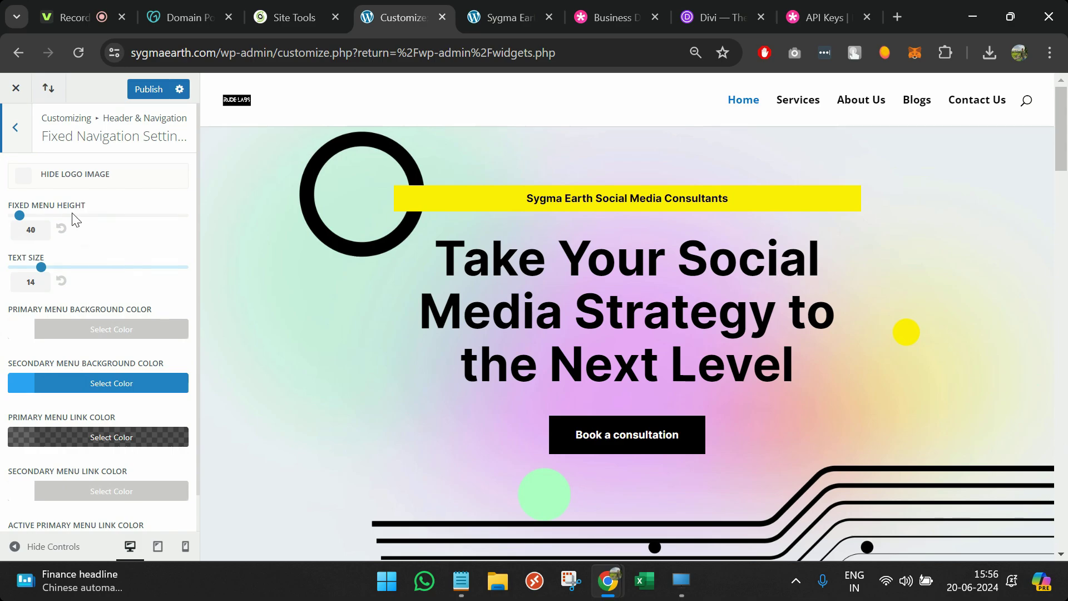
scroll(72, 242, down, 1)
scroll(72, 242, up, 2)
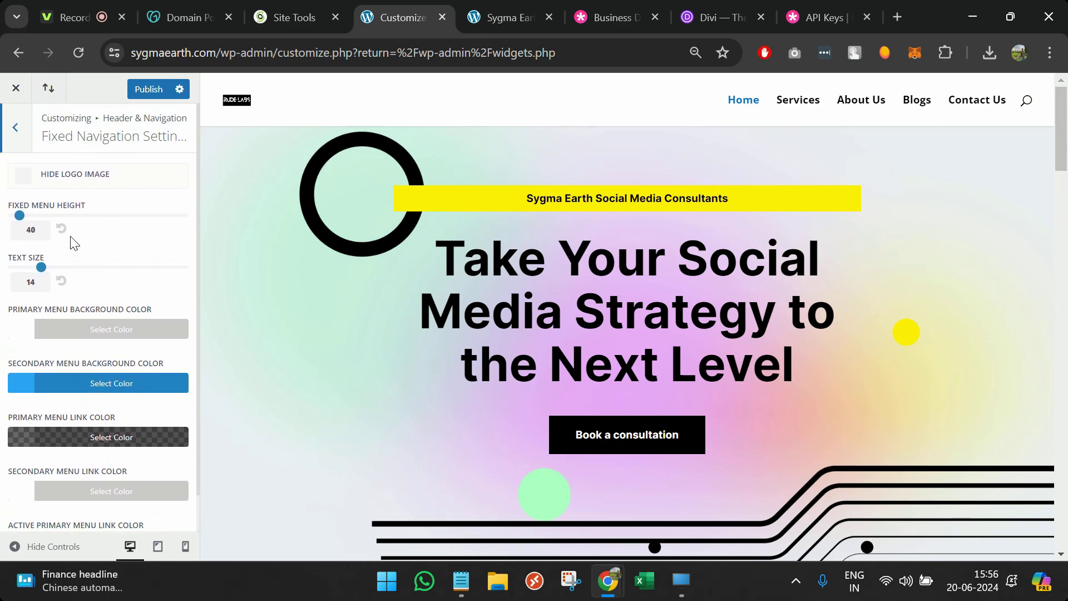
click(12, 134)
Turn off Show Search Icon in Header Elements, publish, and view the live site.
click(74, 300)
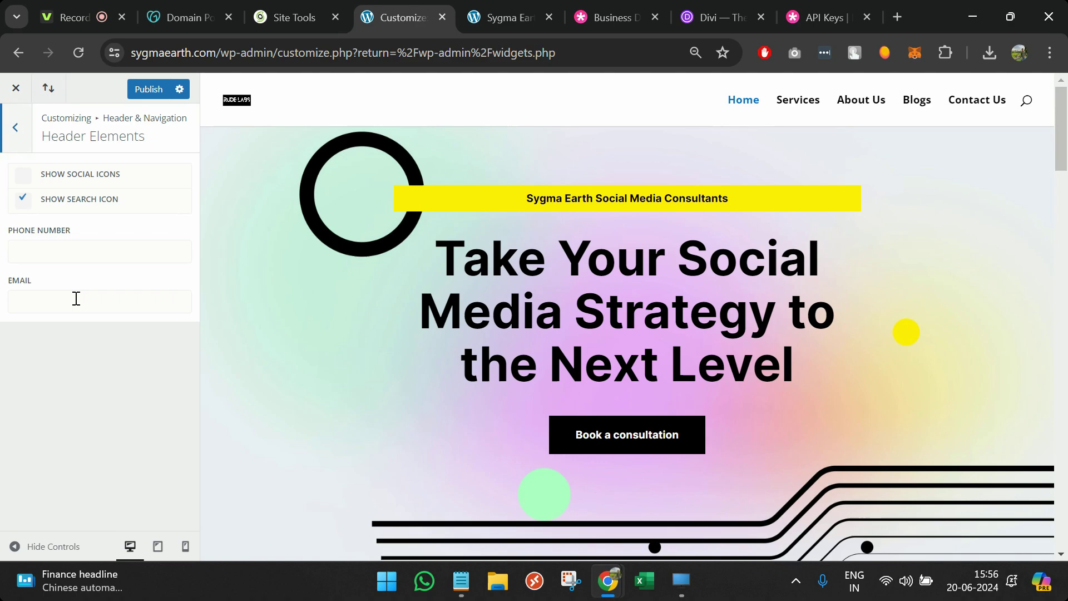
click(22, 201)
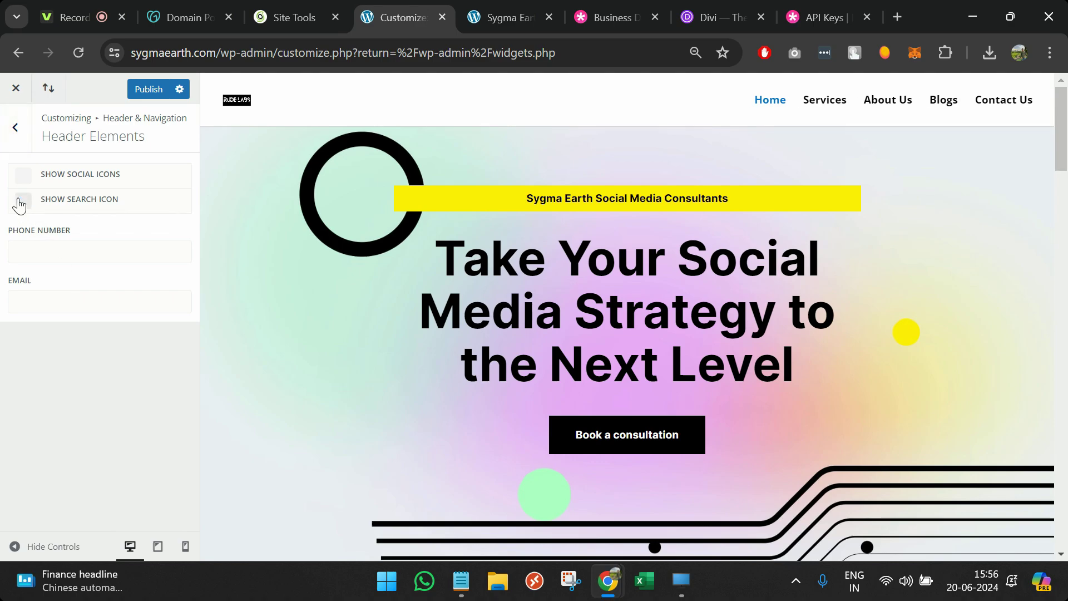
click(146, 90)
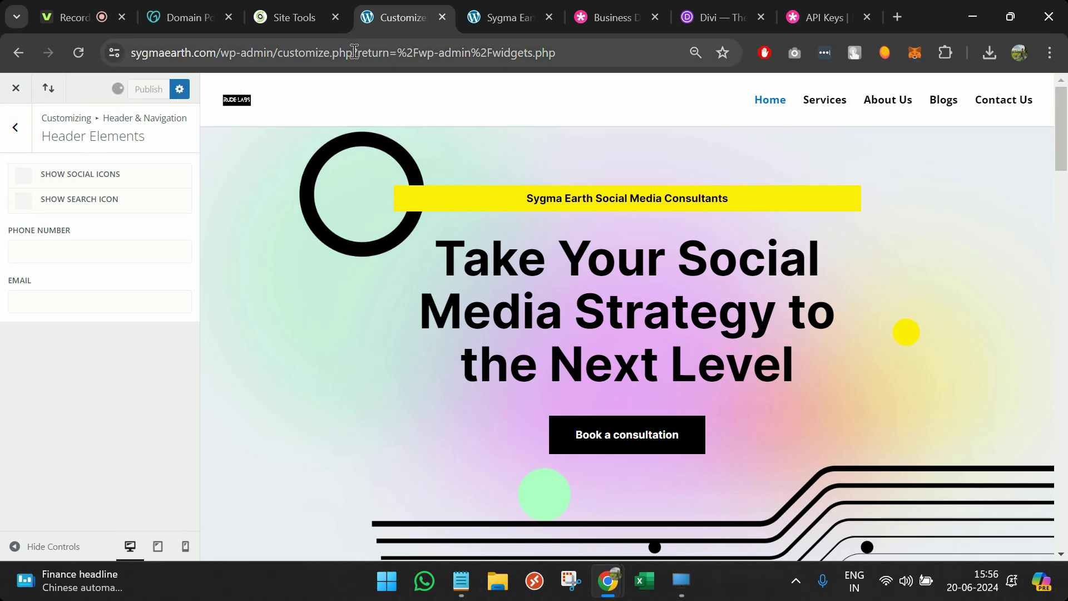
click(512, 17)
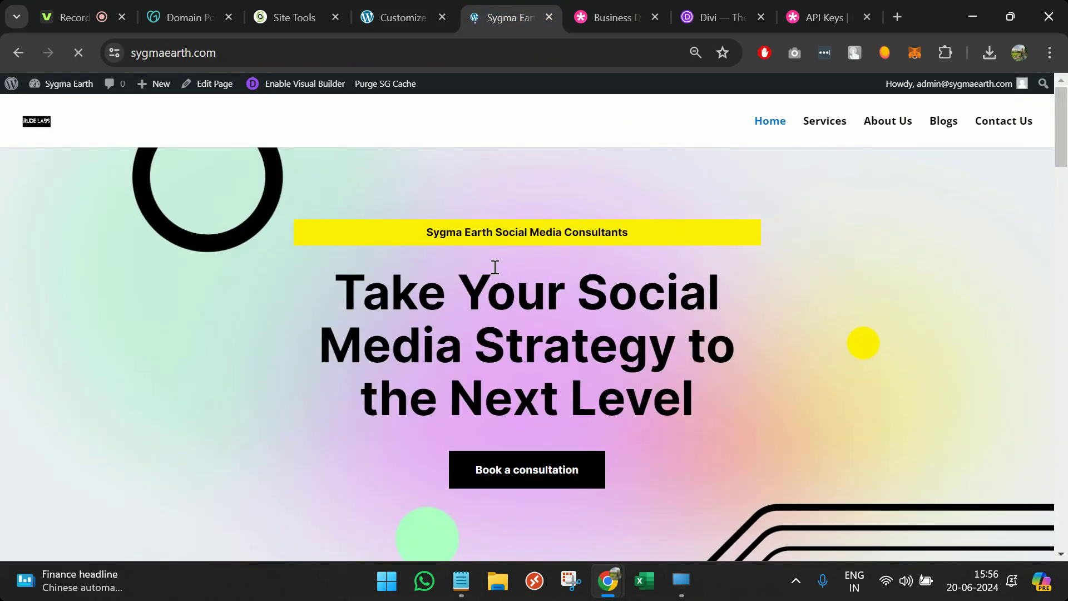
Close the Customizer and go to the Divi Theme Options page.
click(440, 9)
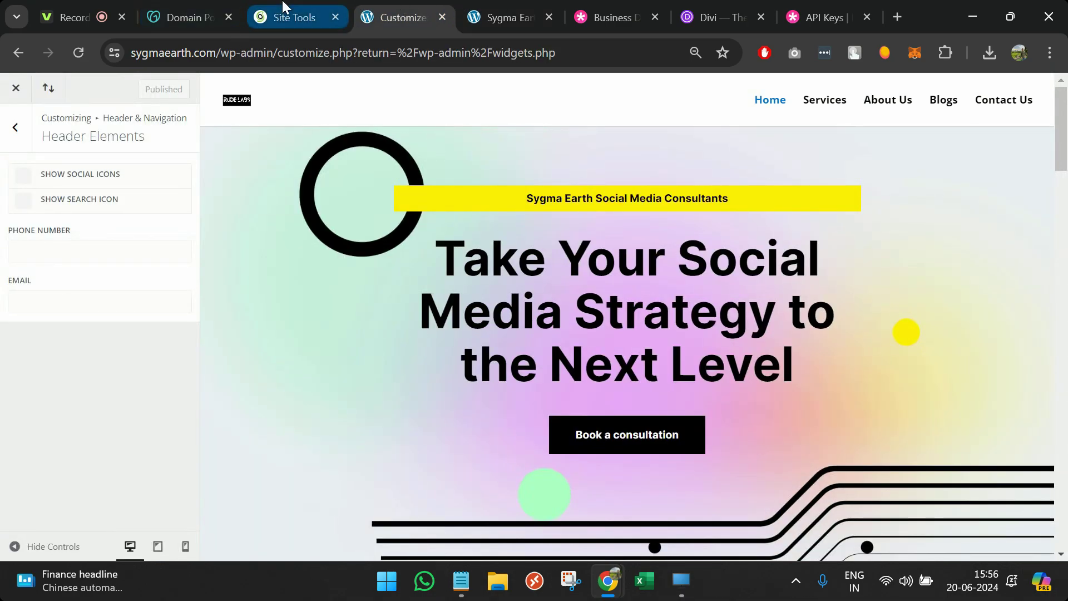
click(15, 88)
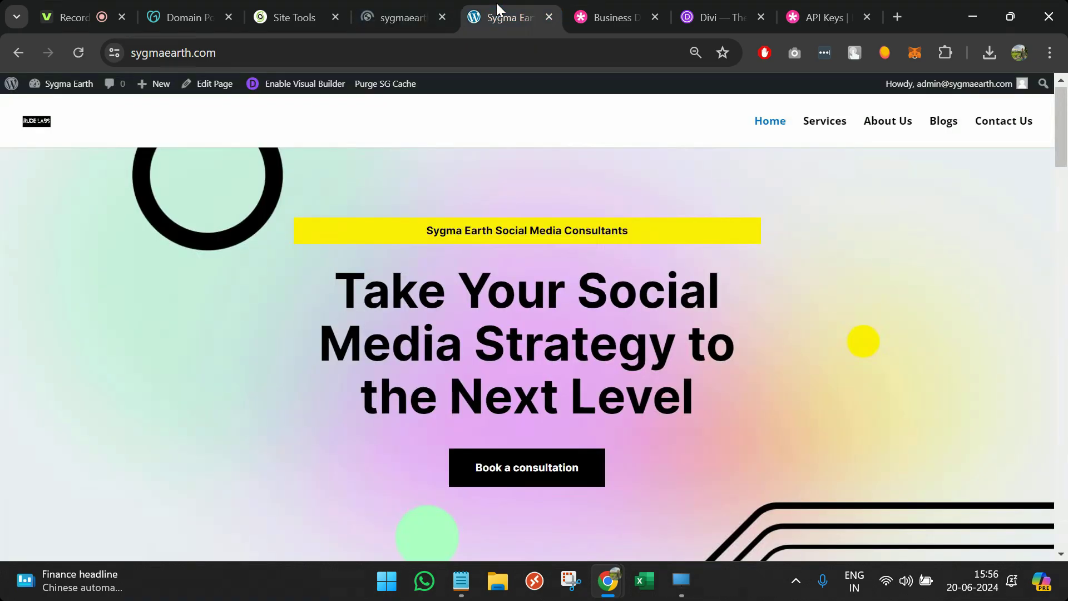
scroll(33, 503, down, 1)
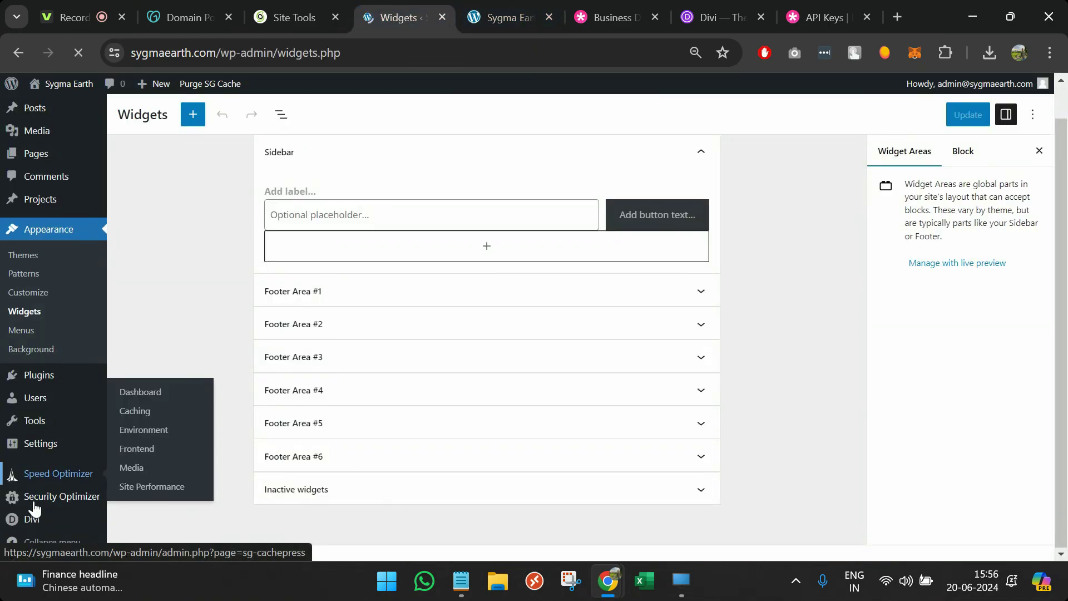
mouse_move(46, 455)
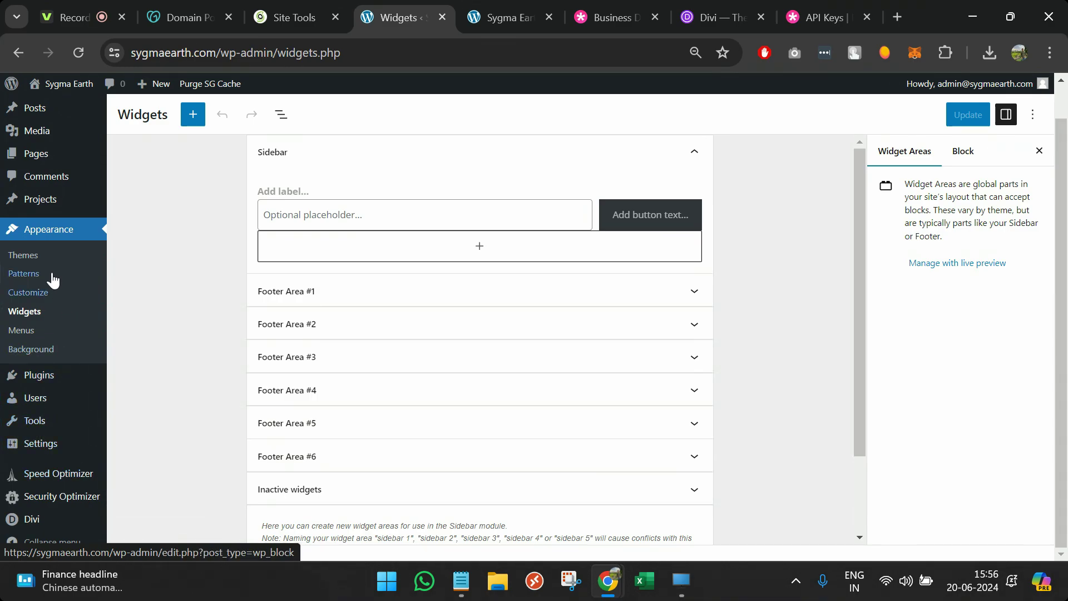
mouse_move(50, 398)
mouse_move(28, 518)
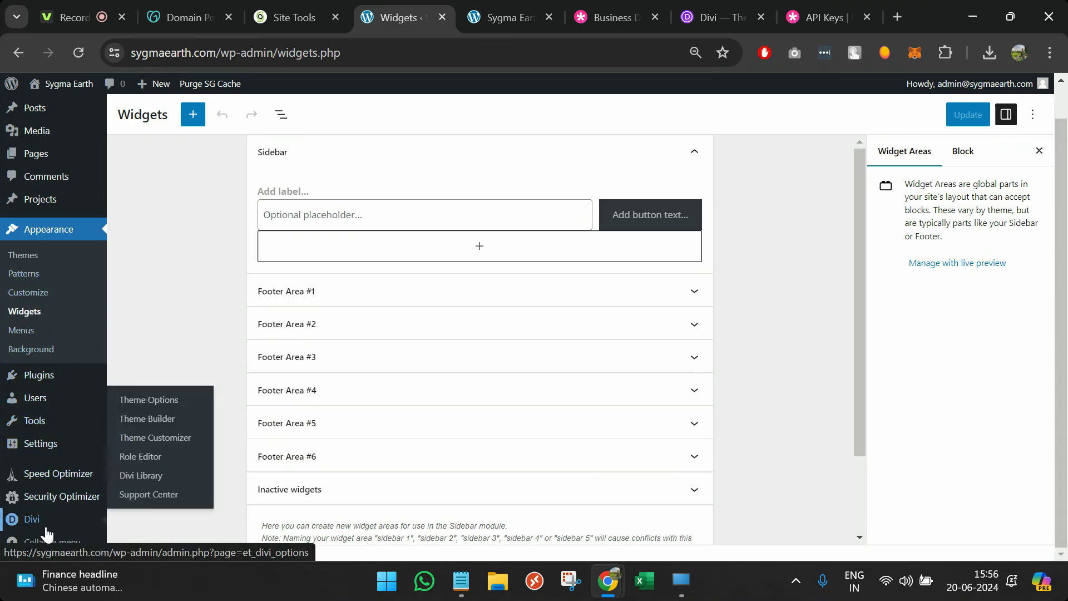
click(181, 399)
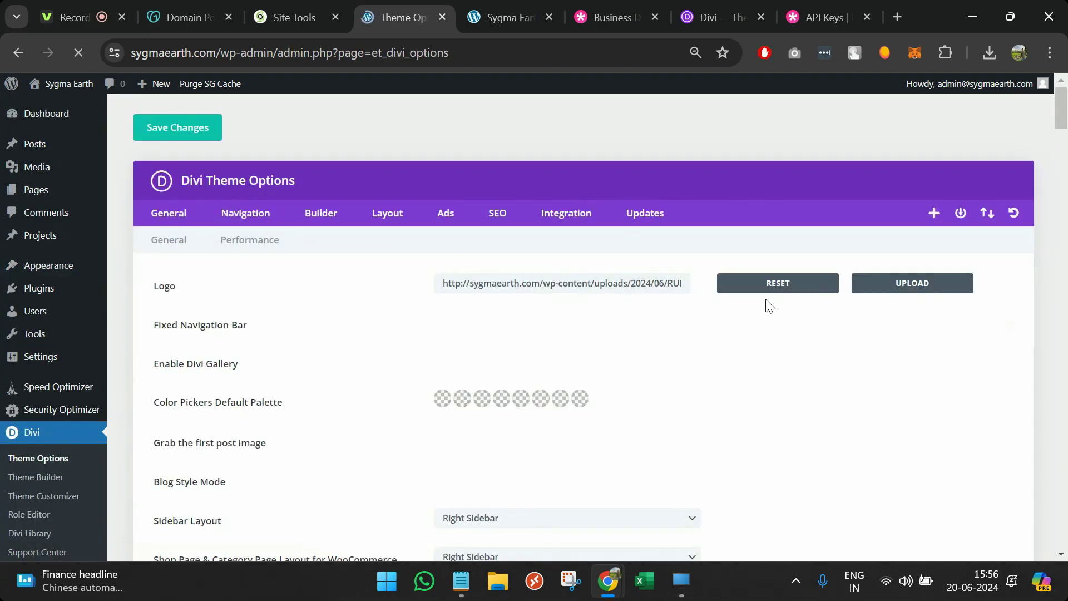
Upload Logo.jpg from the Sigma Earth folder for the Divi logo.
click(883, 282)
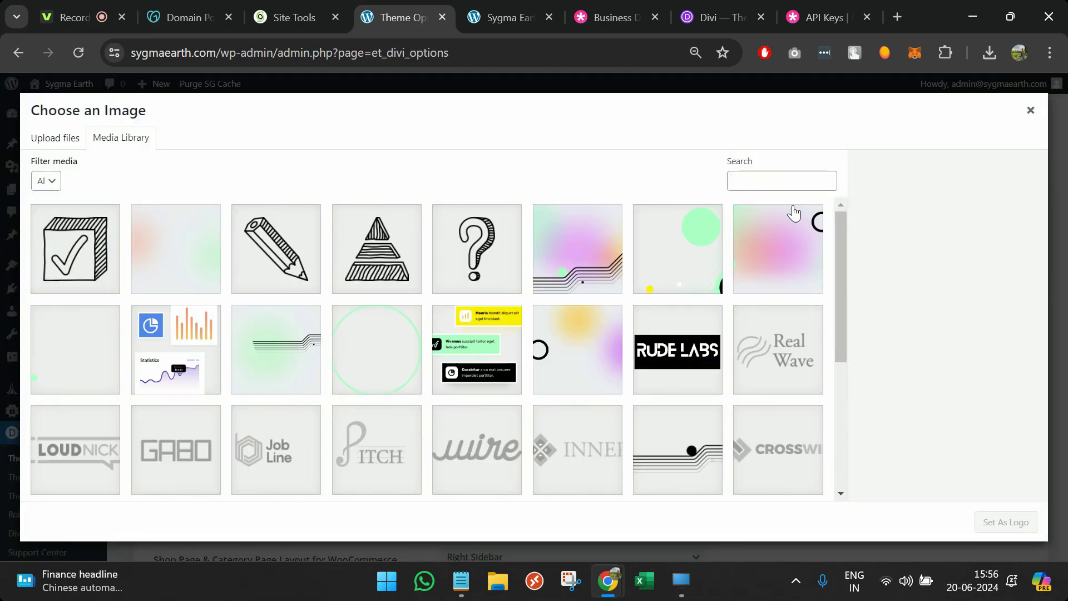
scroll(596, 403, down, 5)
scroll(596, 404, up, 5)
click(64, 144)
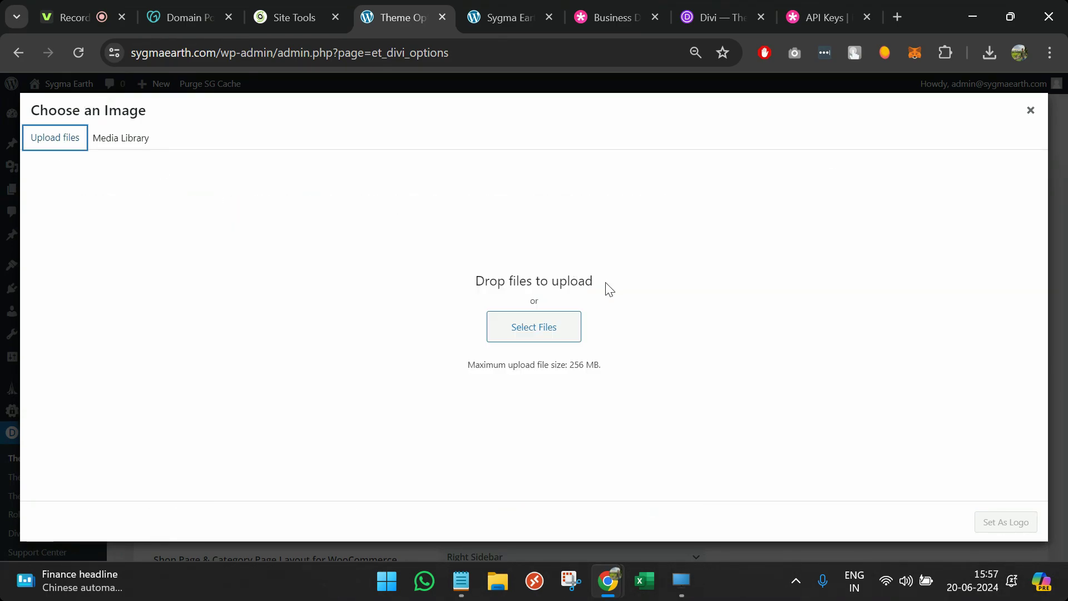
click(544, 331)
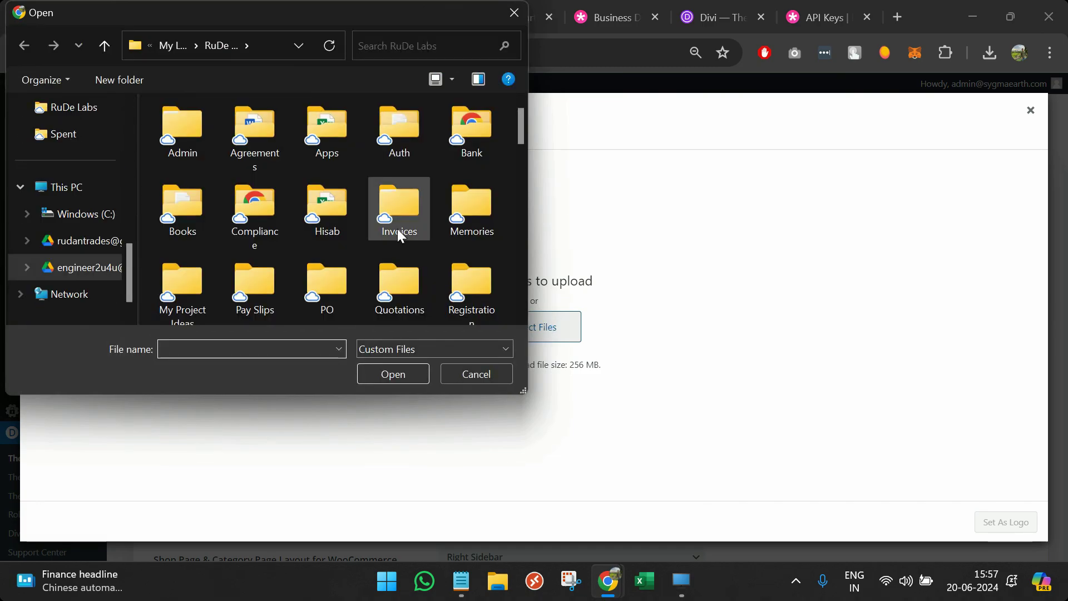
scroll(398, 231, down, 5)
click(394, 239)
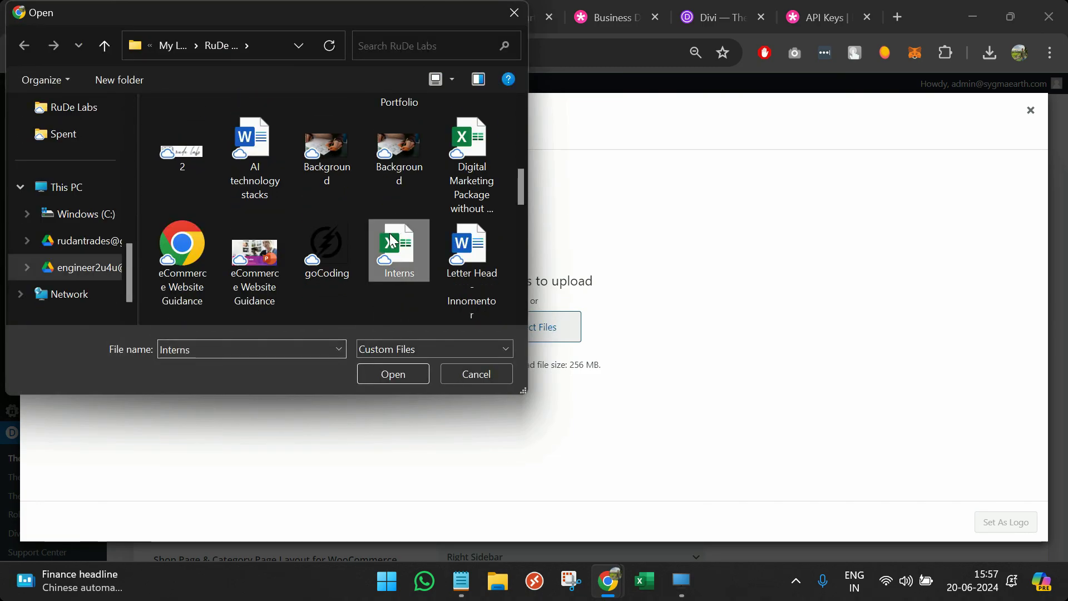
key(s)
key(s)
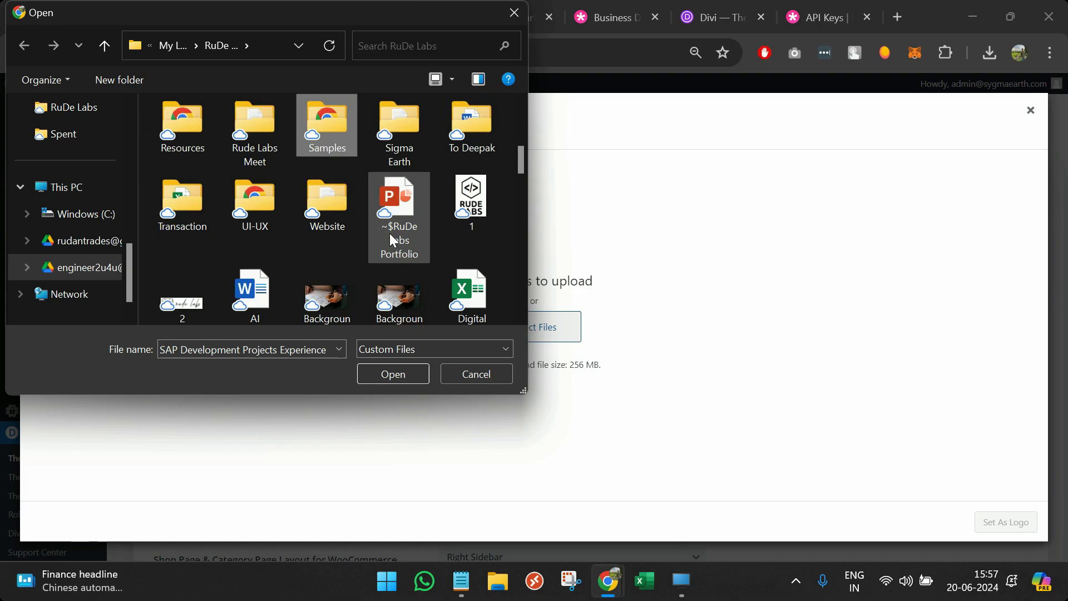
key(s)
key(Return)
scroll(390, 232, down, 3)
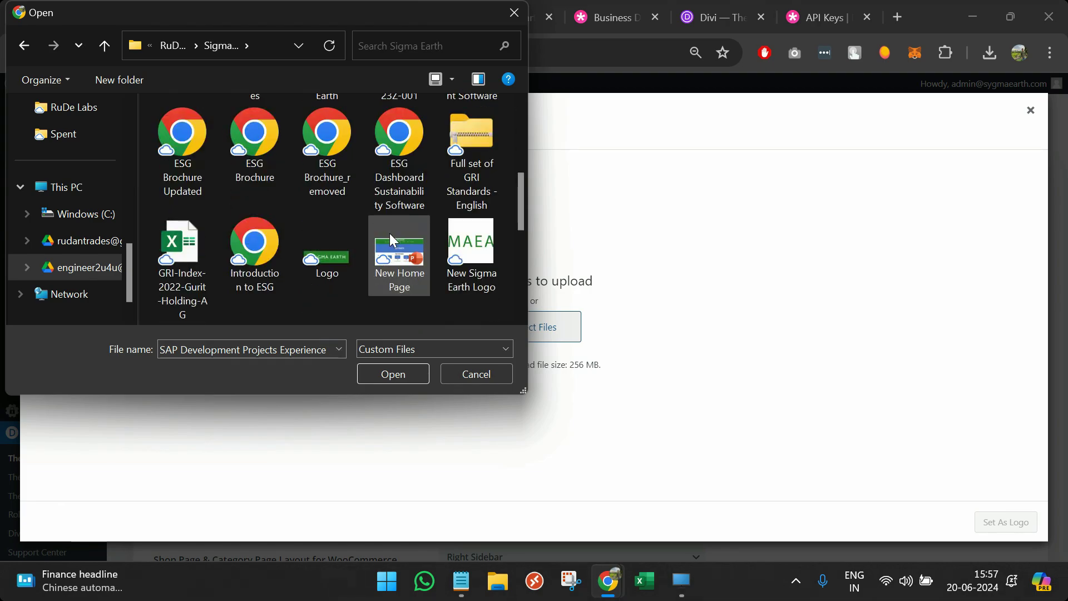
double_click(343, 246)
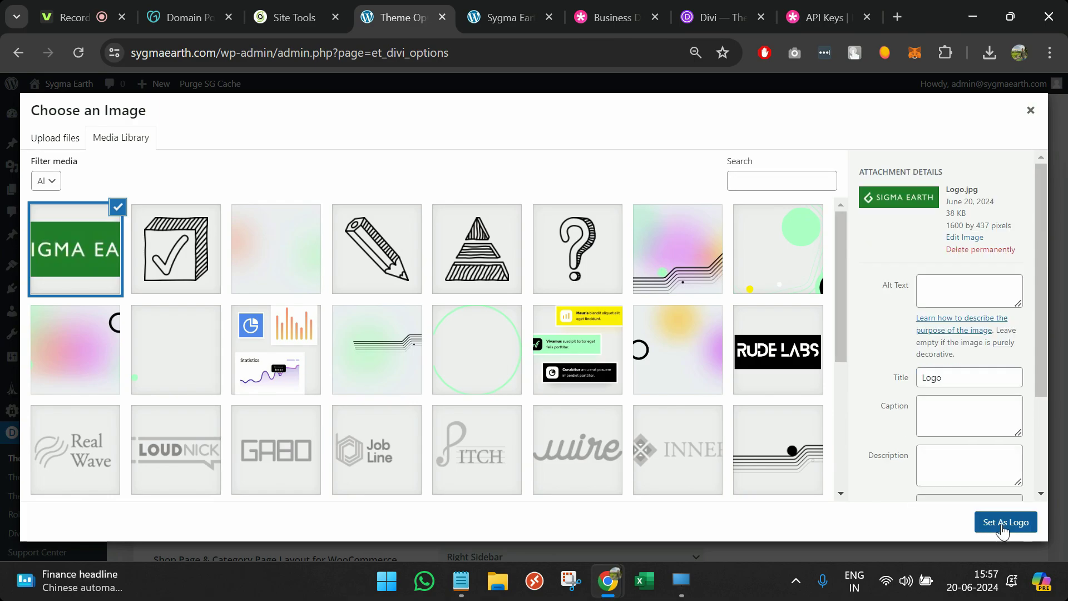
Set Logo.jpg as the site logo and save the theme options.
click(1003, 526)
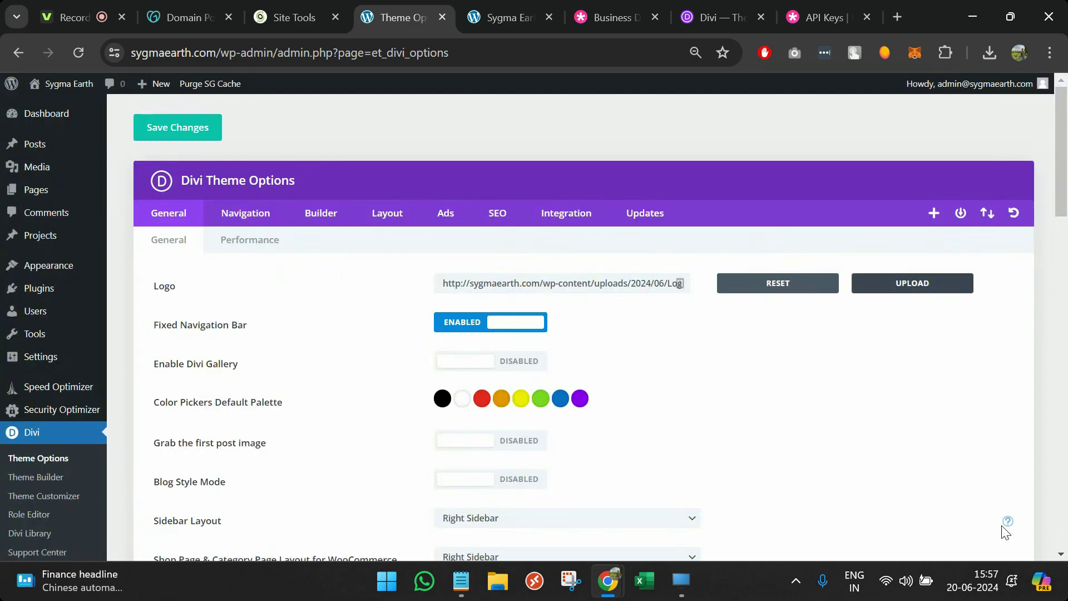
click(208, 132)
click(517, 4)
click(509, 52)
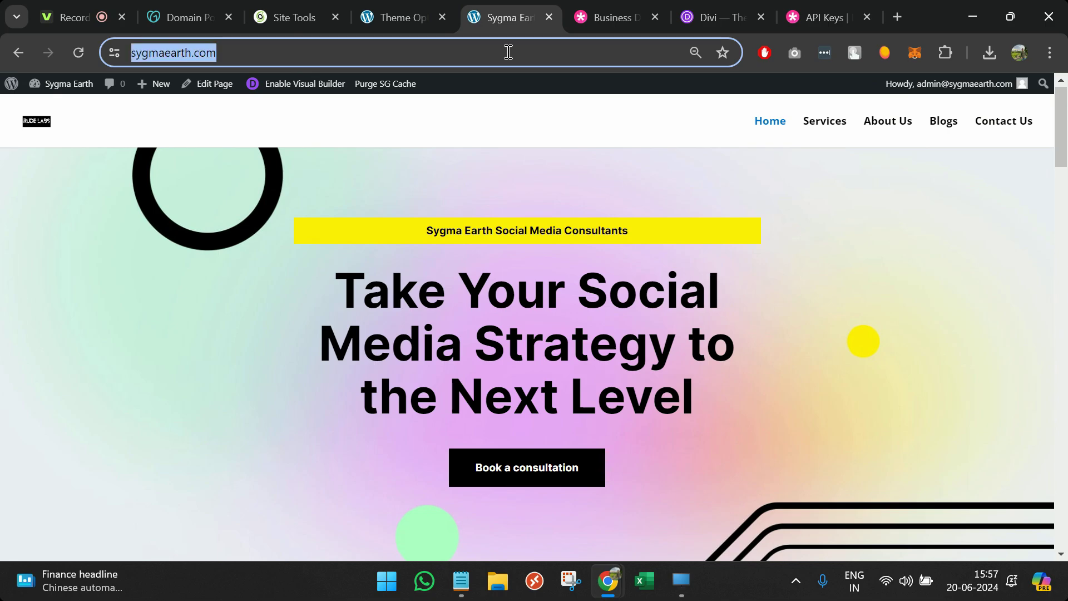
Reload the live homepage and scroll through it to check the new green logo.
key(Return)
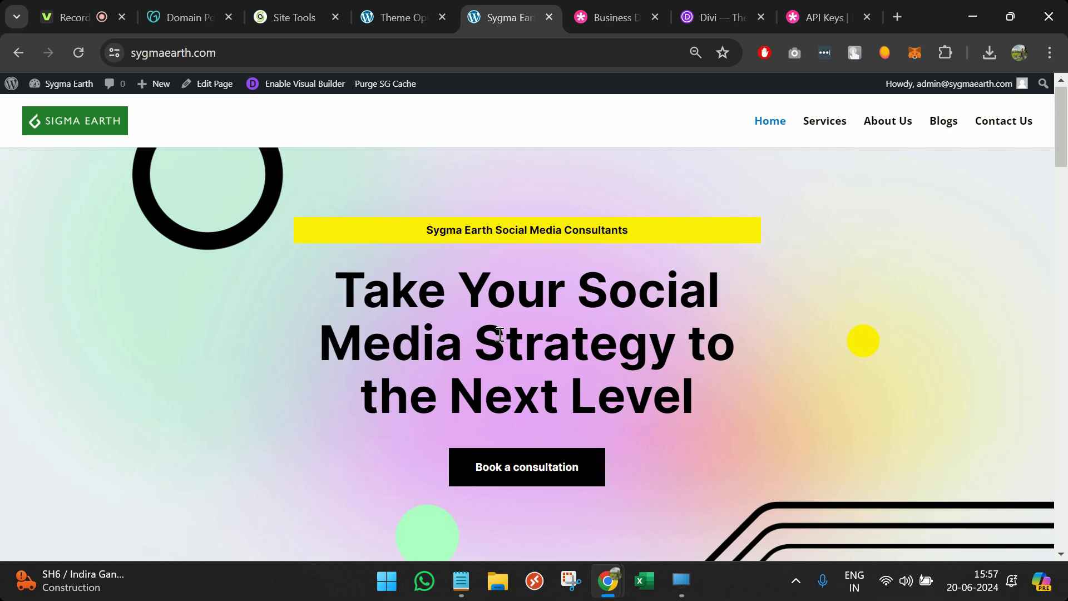
scroll(498, 336, down, 3)
scroll(500, 337, up, 3)
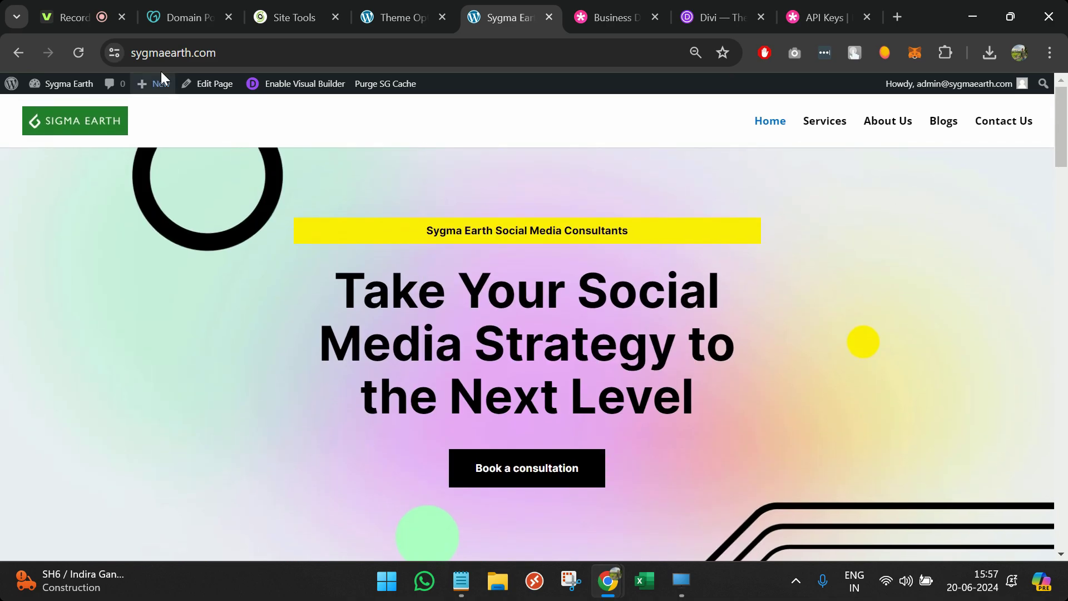
click(152, 52)
click(172, 161)
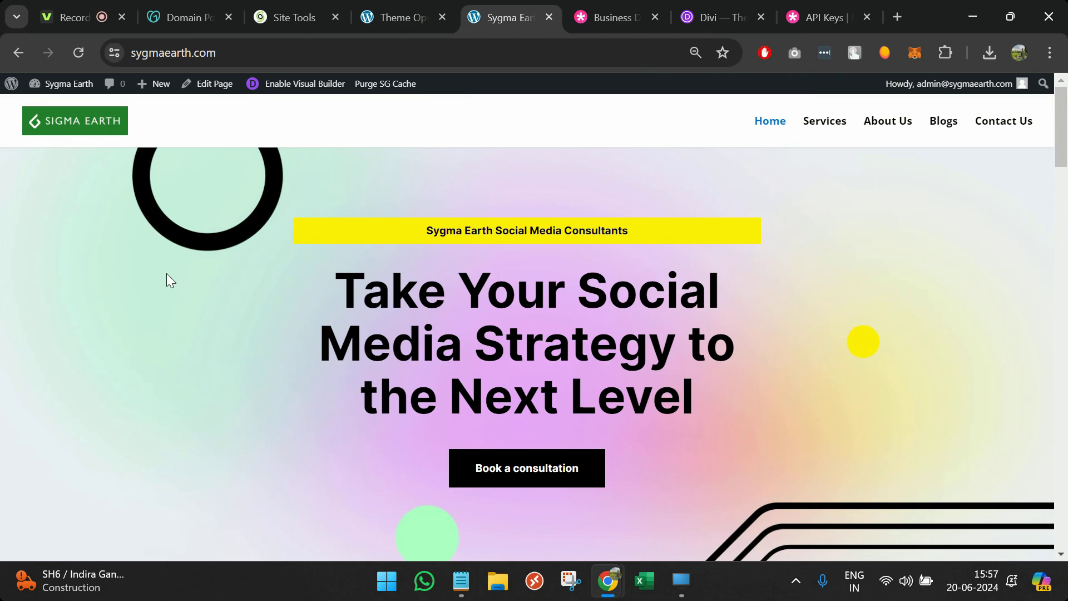
scroll(165, 300, down, 1)
scroll(165, 313, down, 15)
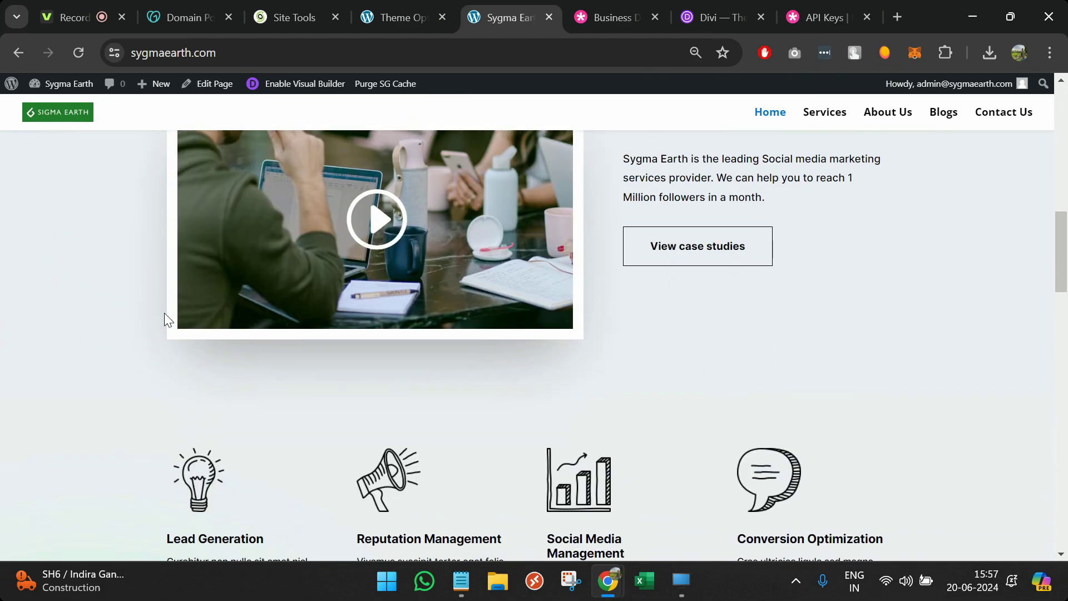
scroll(165, 313, down, 10)
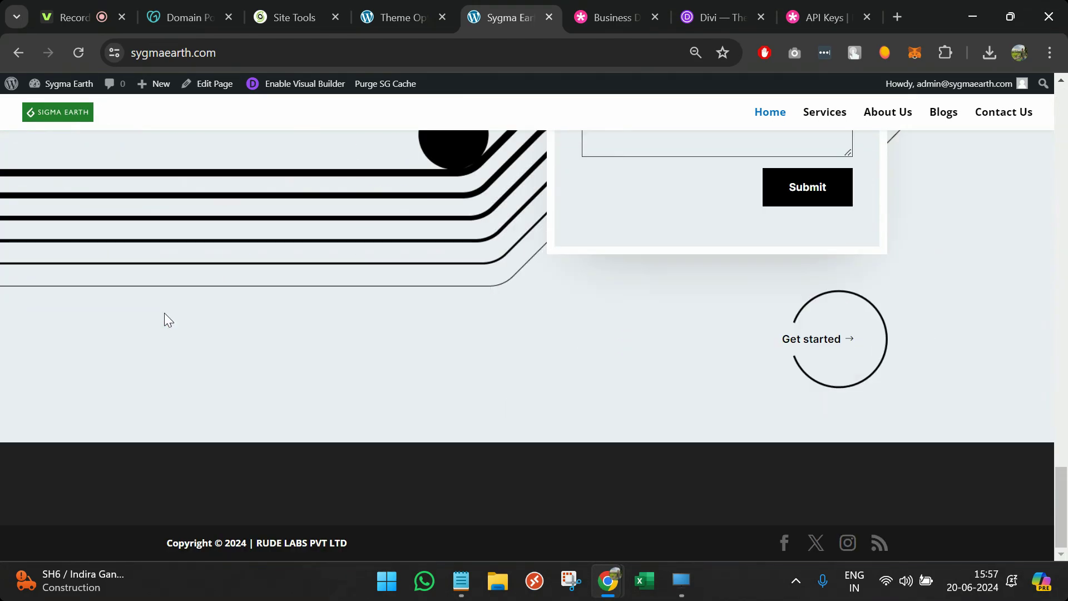
scroll(165, 313, up, 12)
scroll(165, 313, up, 12)
Visit the Services and About Us pages to confirm the green logo in their headers.
click(824, 114)
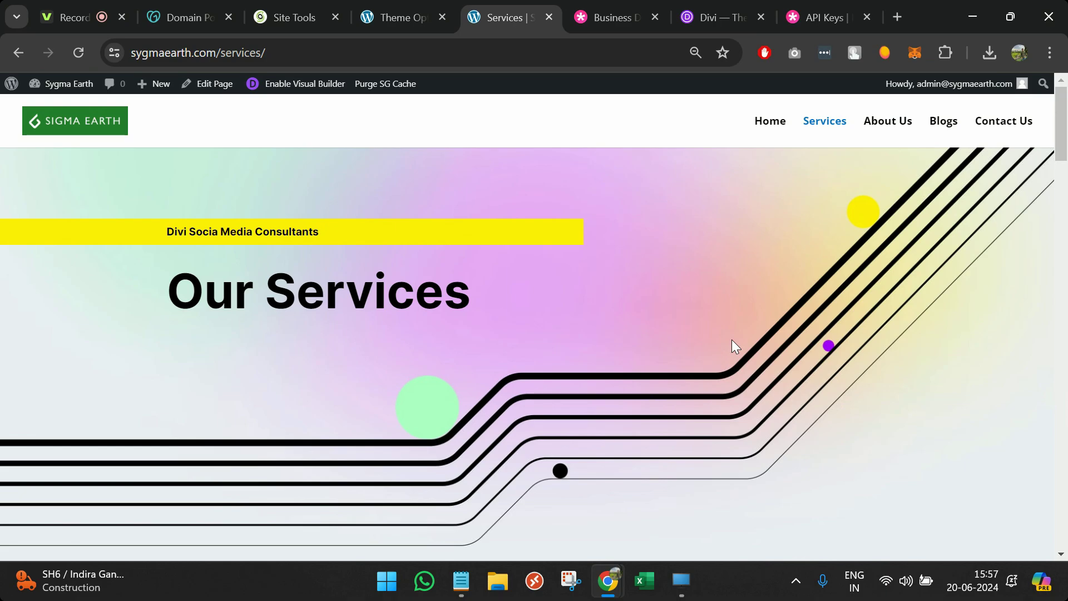
scroll(732, 339, down, 6)
scroll(731, 339, up, 6)
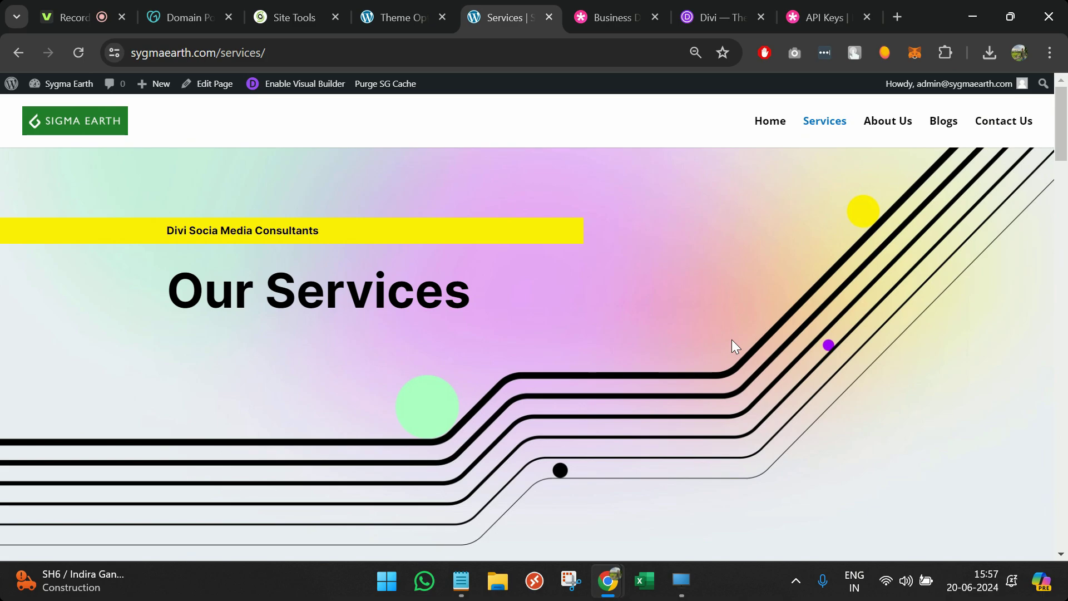
click(887, 123)
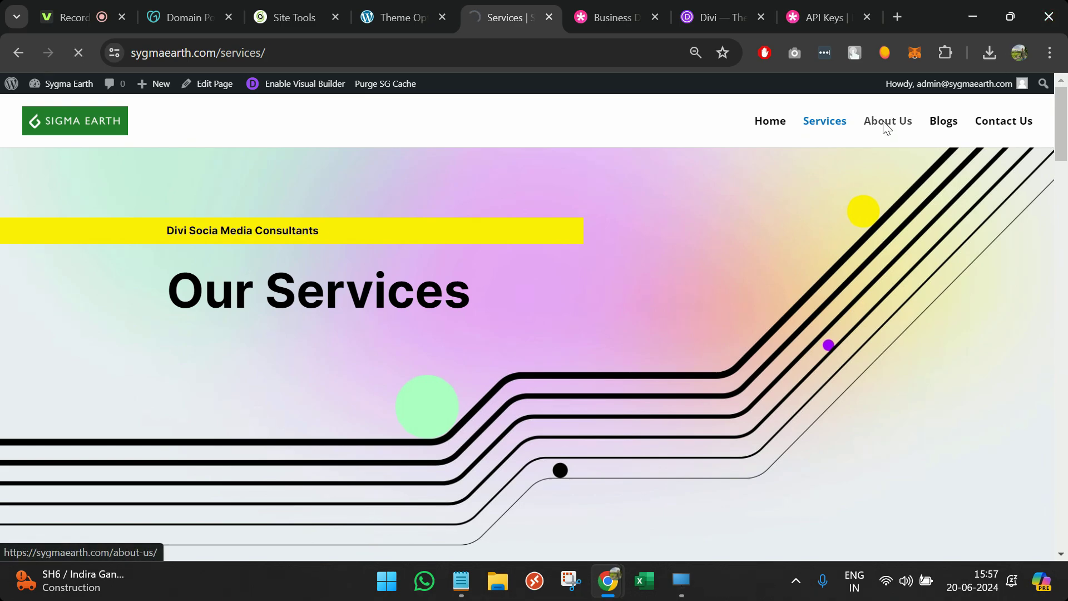
scroll(341, 303, down, 5)
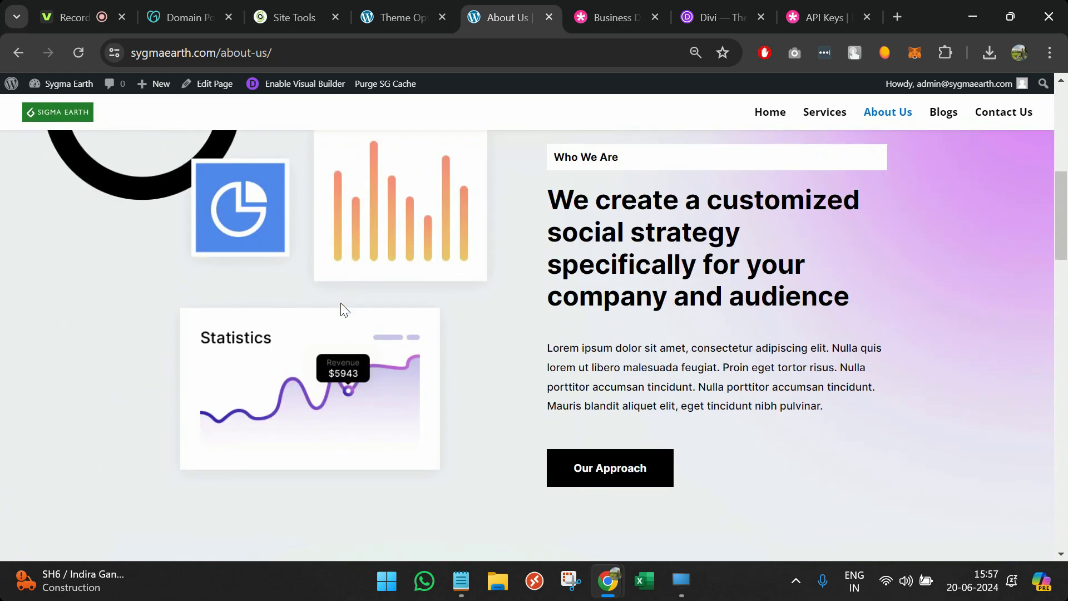
scroll(340, 305, down, 2)
scroll(328, 278, up, 4)
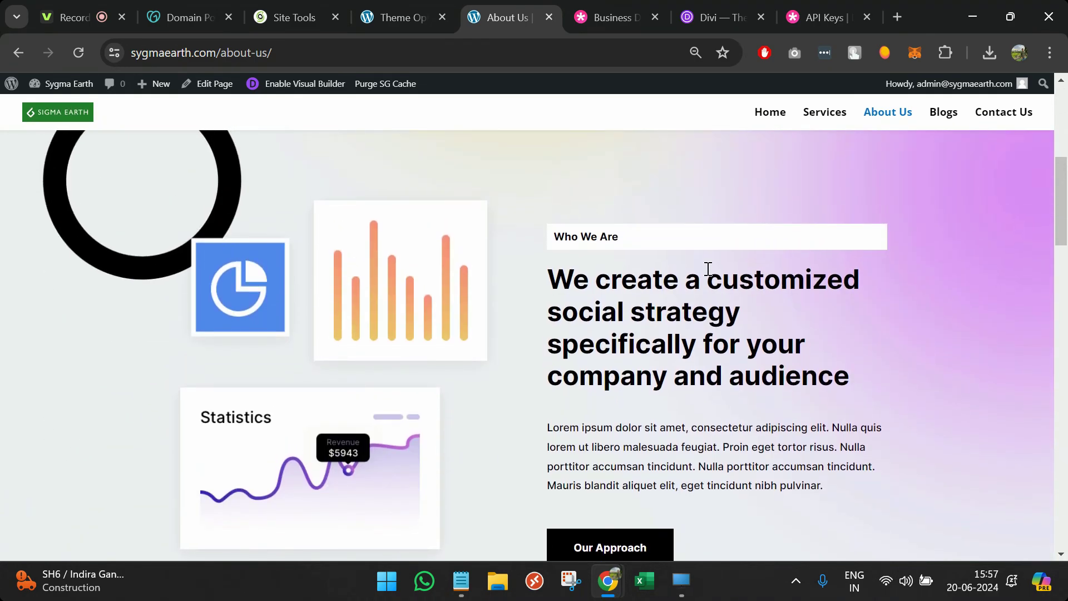
scroll(670, 315, down, 15)
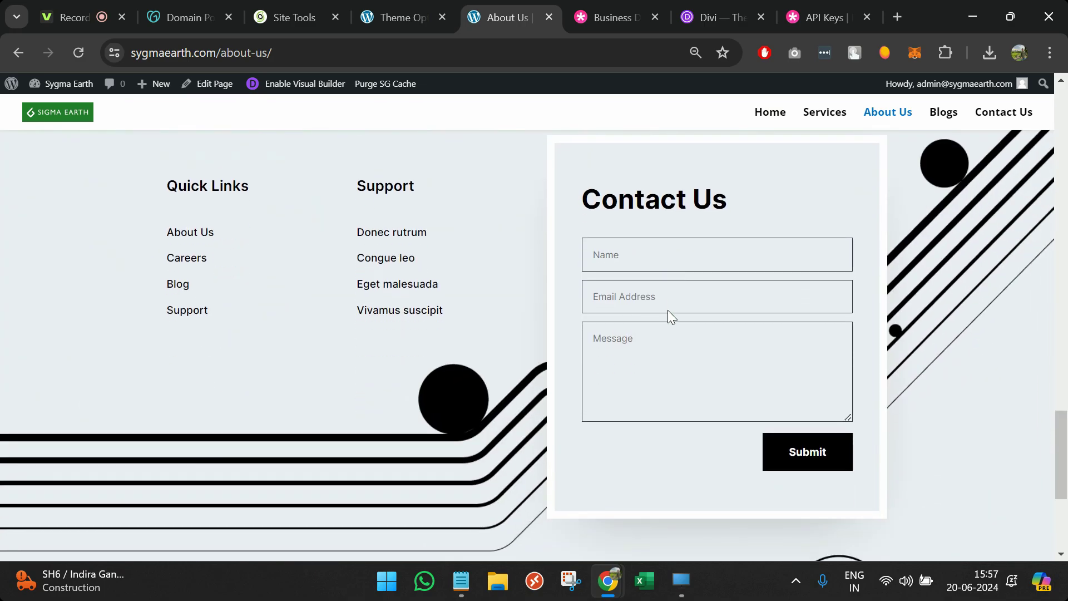
scroll(668, 309, down, 4)
scroll(667, 310, up, 15)
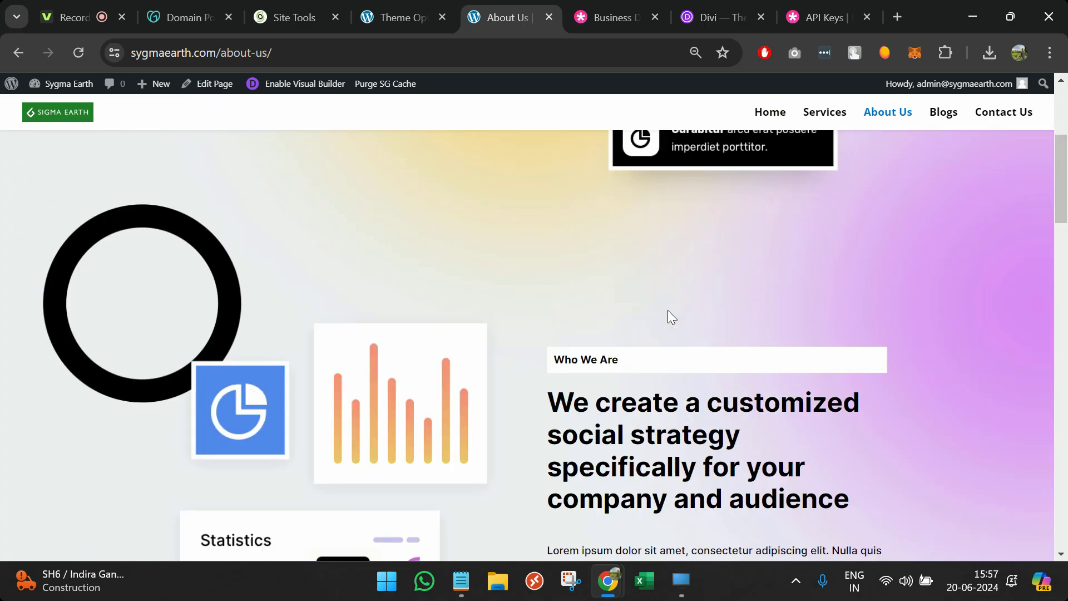
scroll(667, 309, up, 5)
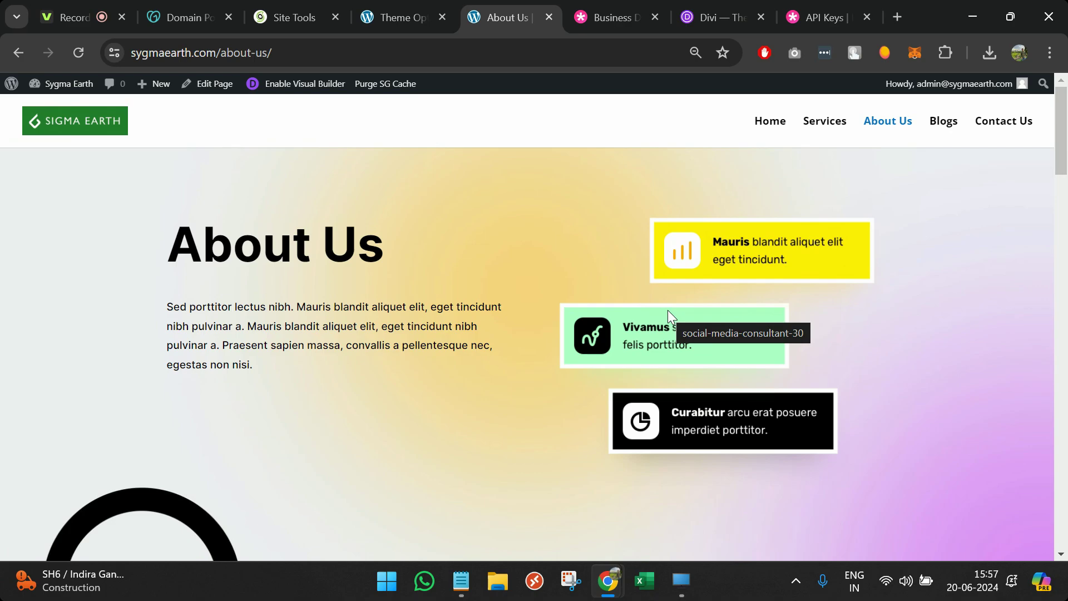